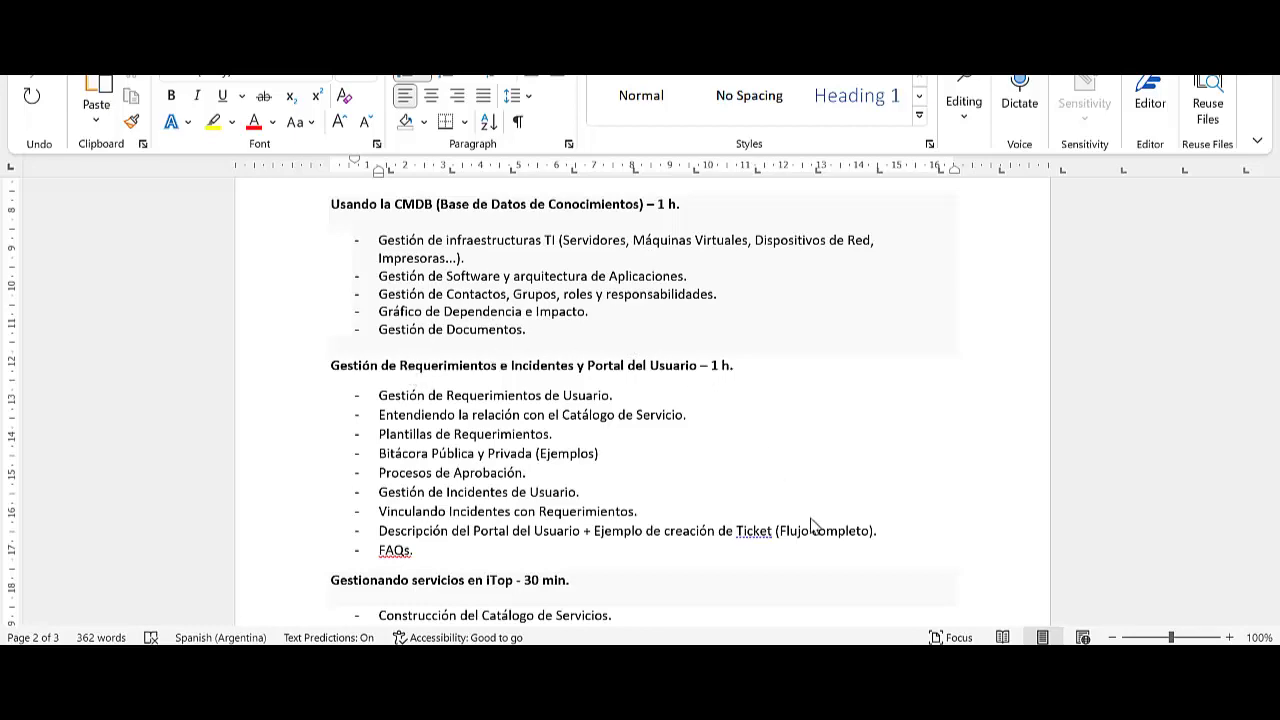
Step: Switch to the iTop login page in Brave and sign in as admin with the account password
{"action": "key", "text": "alt+Tab"}
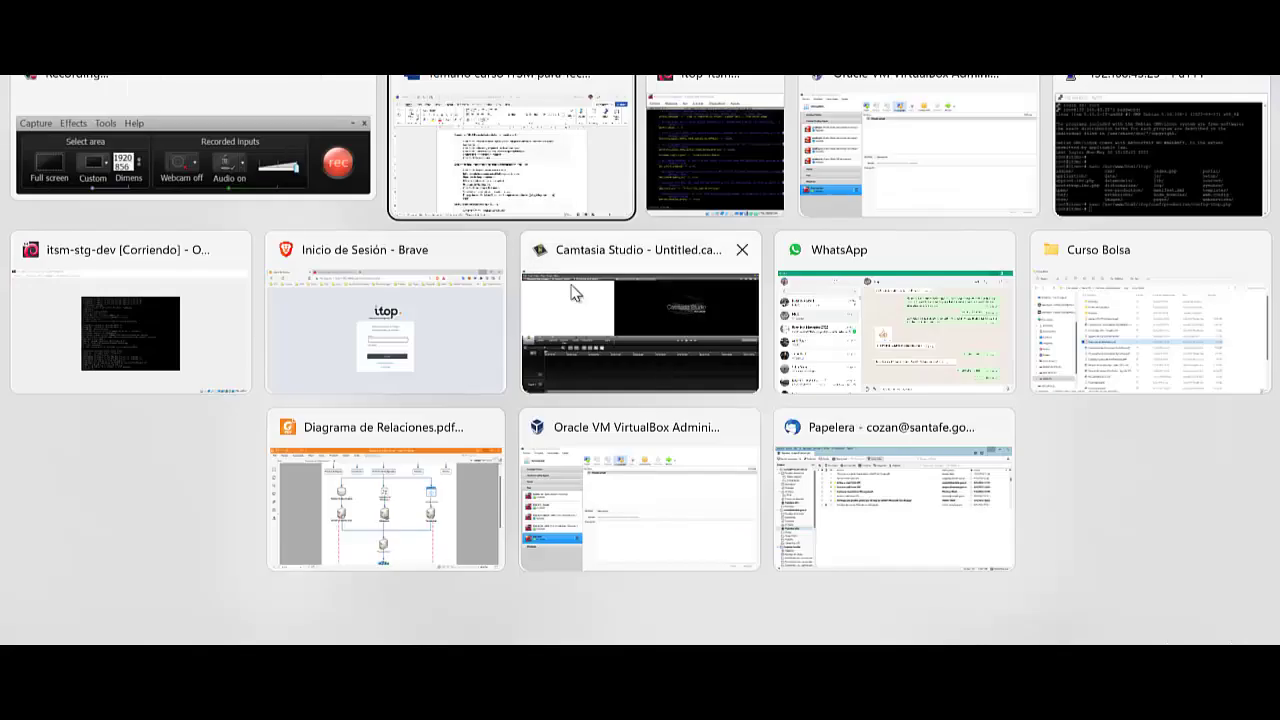
{"action": "left_click", "coordinate": [369, 306]}
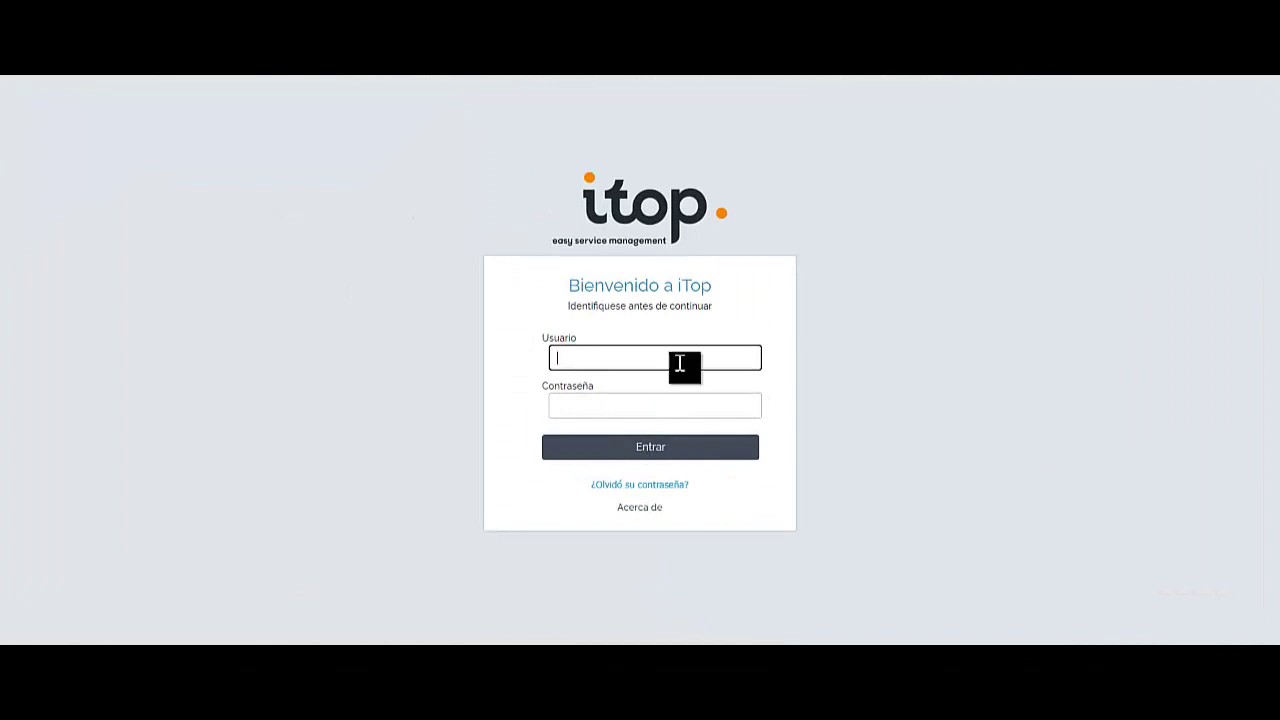
{"action": "left_click", "coordinate": [617, 360]}
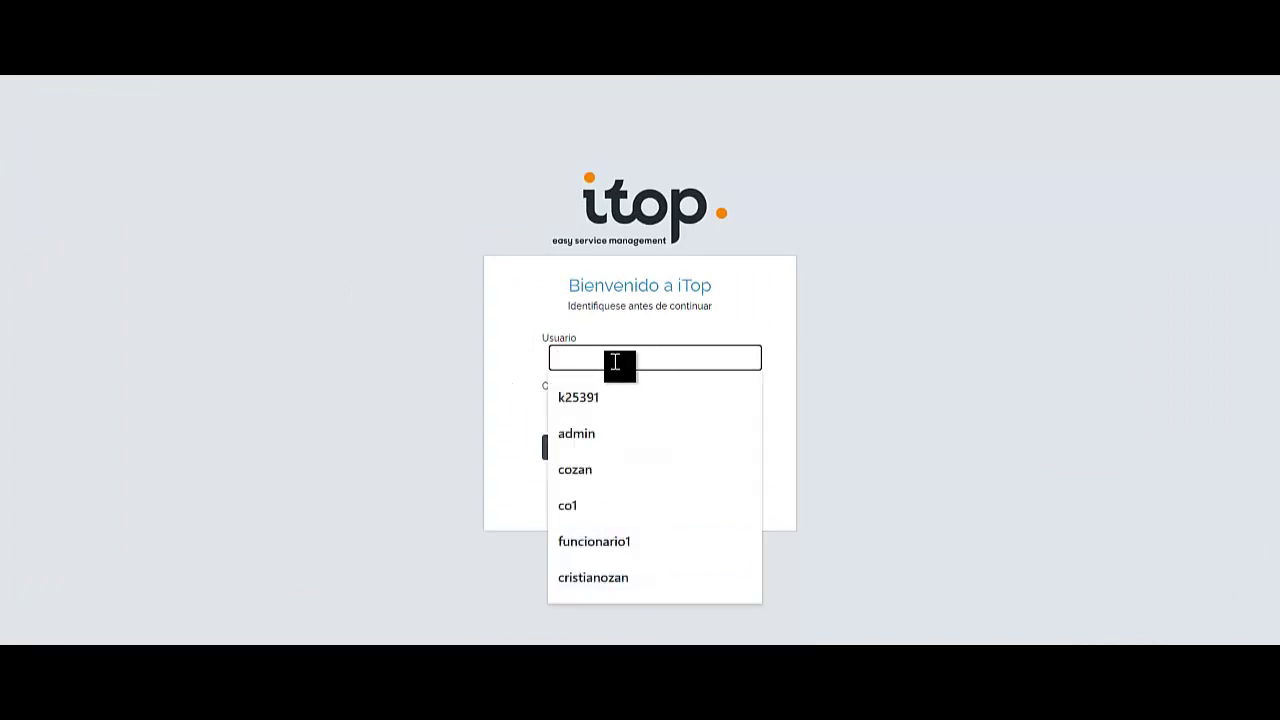
{"action": "left_click", "coordinate": [574, 435]}
{"action": "left_click", "coordinate": [592, 402]}
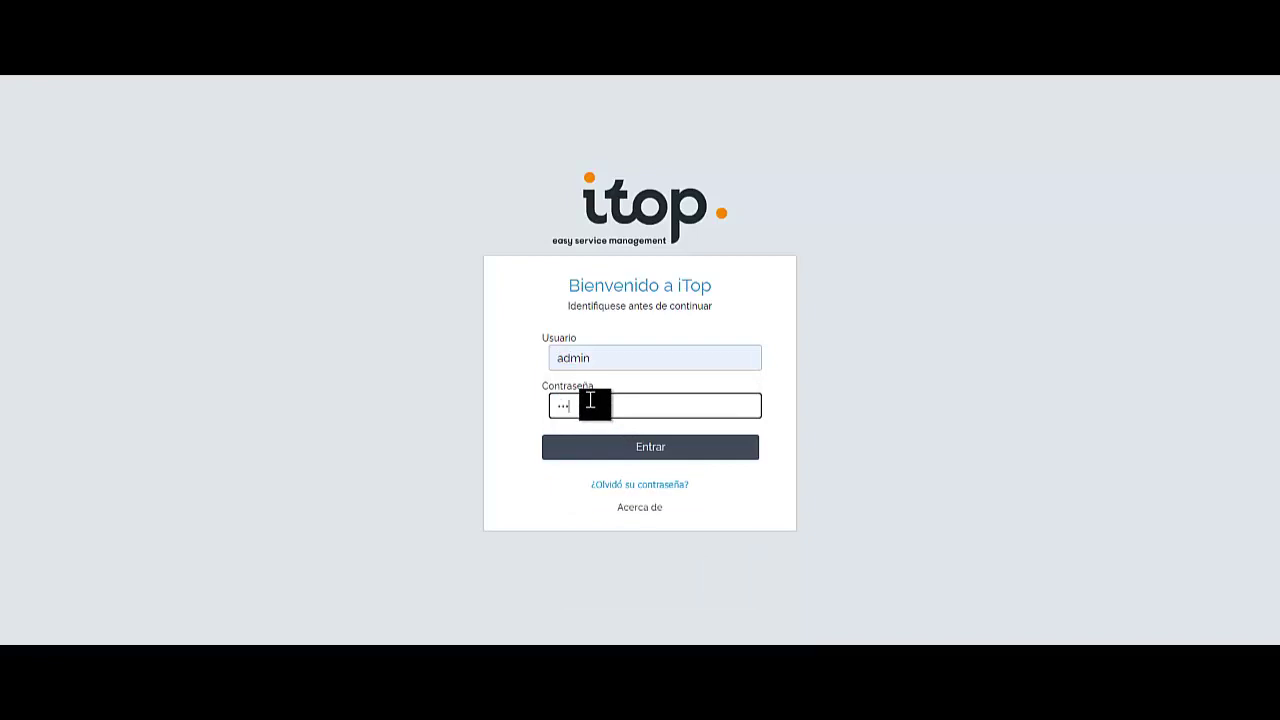
{"action": "key", "text": "Return"}
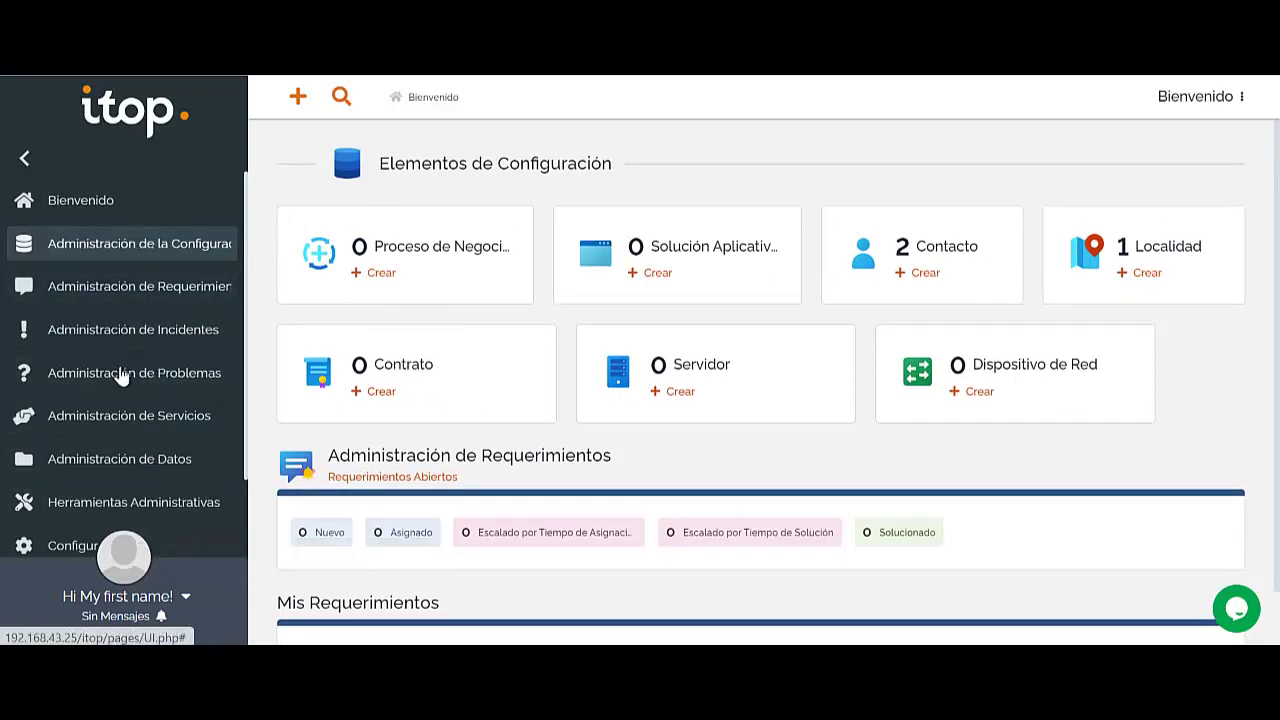
Step: Open the Resumen de Infraestructura overview of Administración de la Configuración
{"action": "scroll", "coordinate": [124, 468], "scroll_direction": "down", "scroll_amount": 2}
{"action": "scroll", "coordinate": [110, 450], "scroll_direction": "up", "scroll_amount": 2}
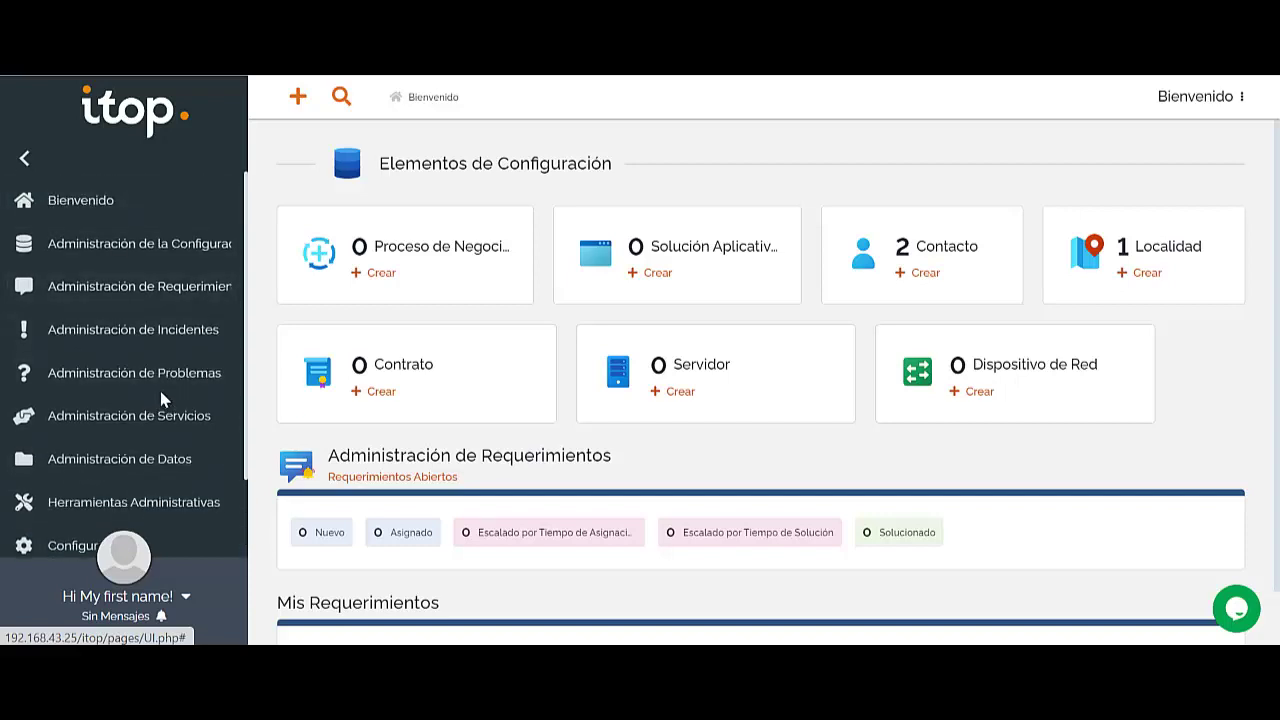
{"action": "left_click", "coordinate": [108, 248]}
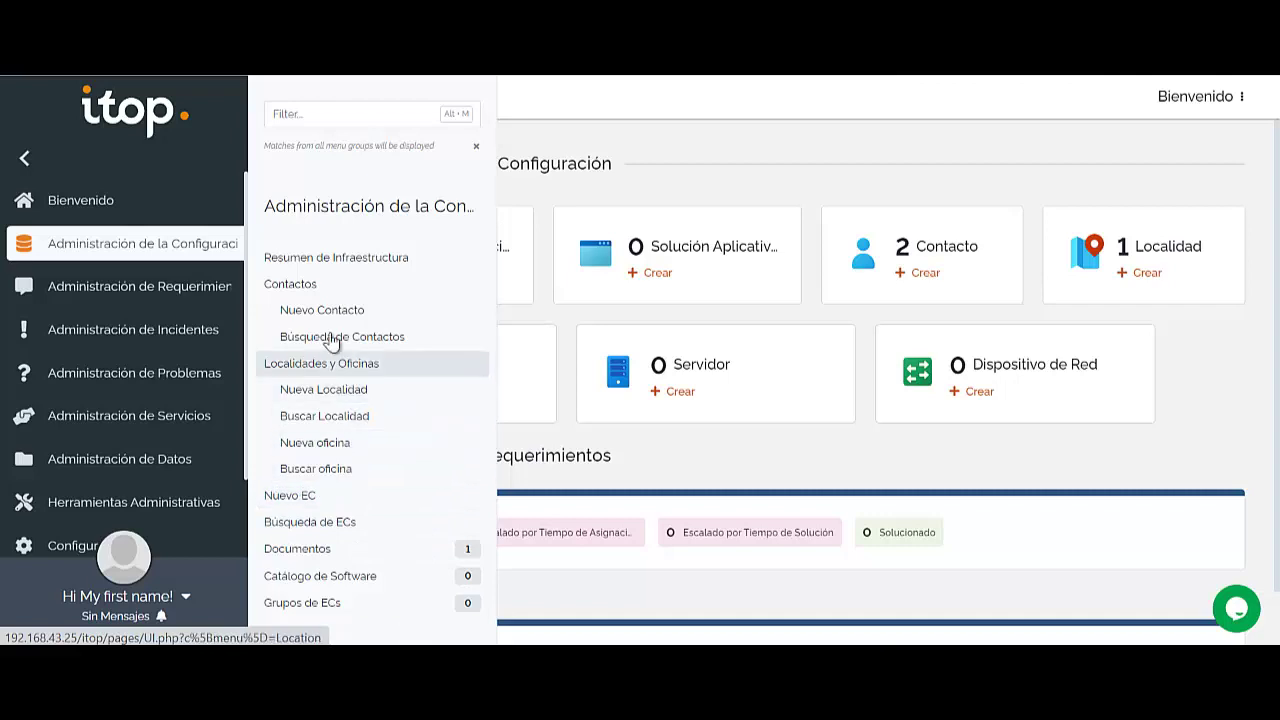
{"action": "left_click", "coordinate": [351, 264]}
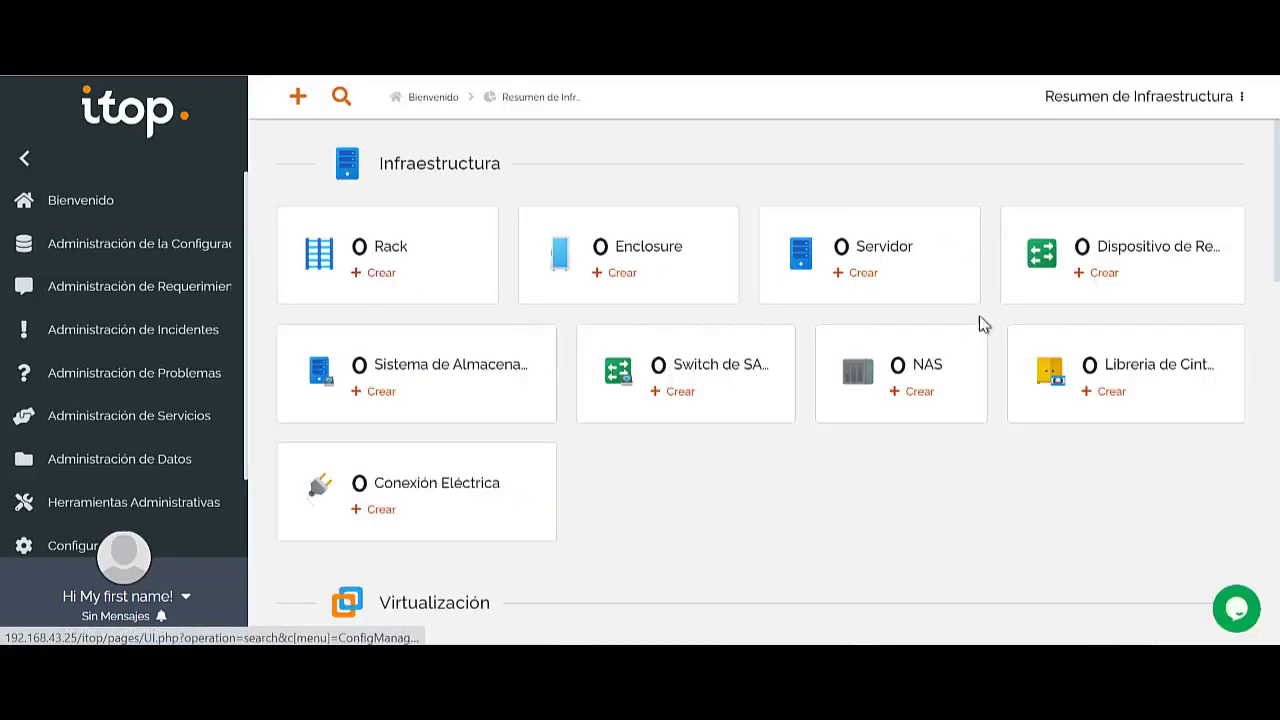
Step: Examine the configuration item types under Infraestructura, Virtualización, Dispositivos de Usuario Final, Software y Aplicaciones and Misceláneo
{"action": "scroll", "coordinate": [617, 357], "scroll_direction": "down", "scroll_amount": 10}
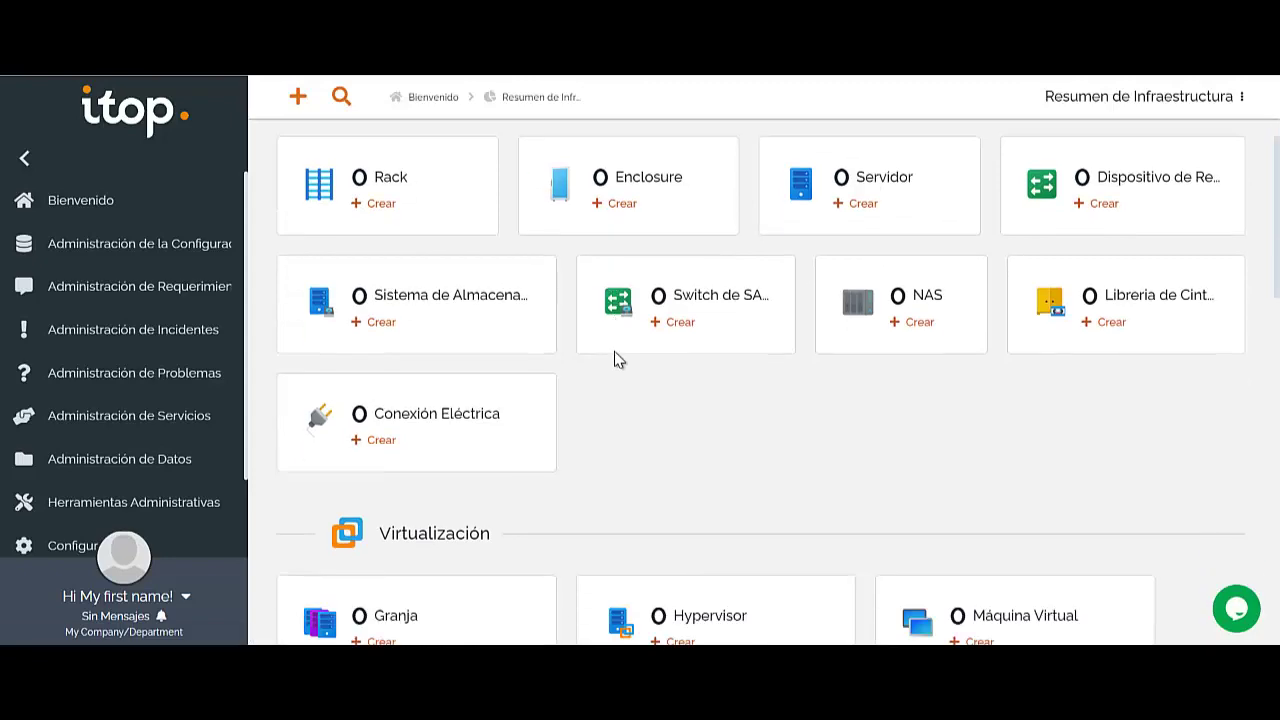
{"action": "scroll", "coordinate": [655, 437], "scroll_direction": "up", "scroll_amount": 8}
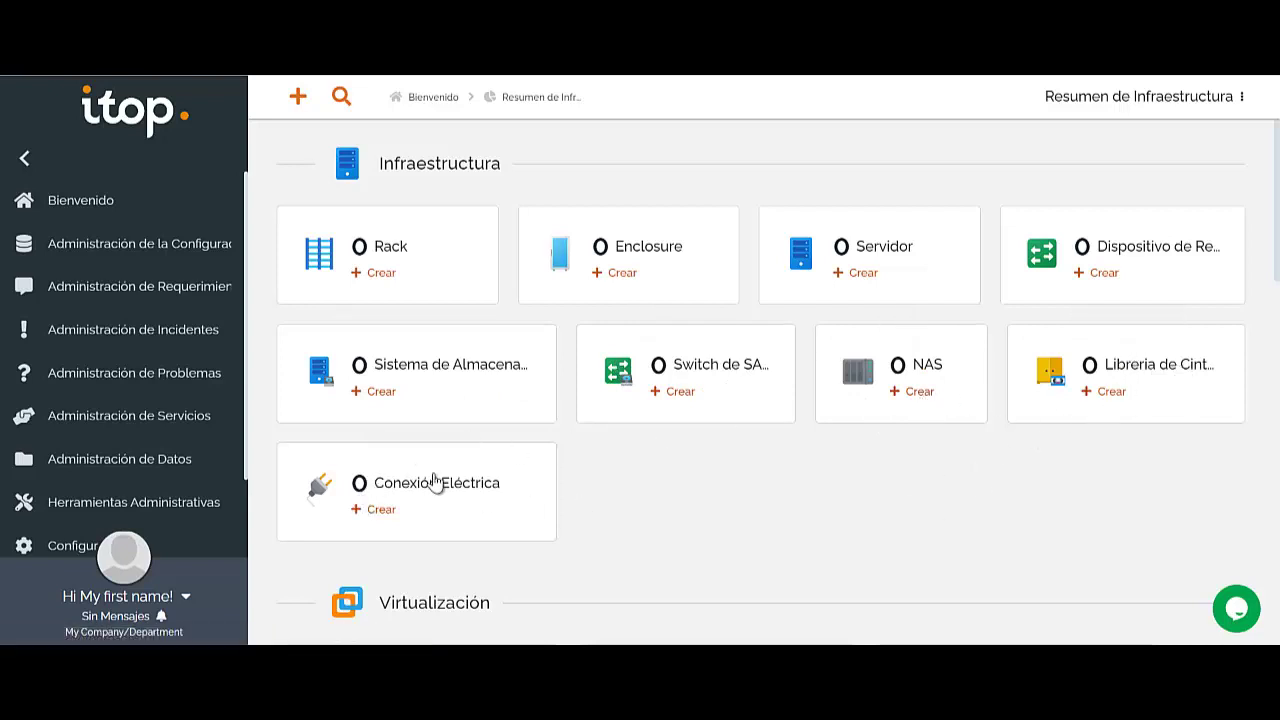
{"action": "scroll", "coordinate": [458, 393], "scroll_direction": "down", "scroll_amount": 3}
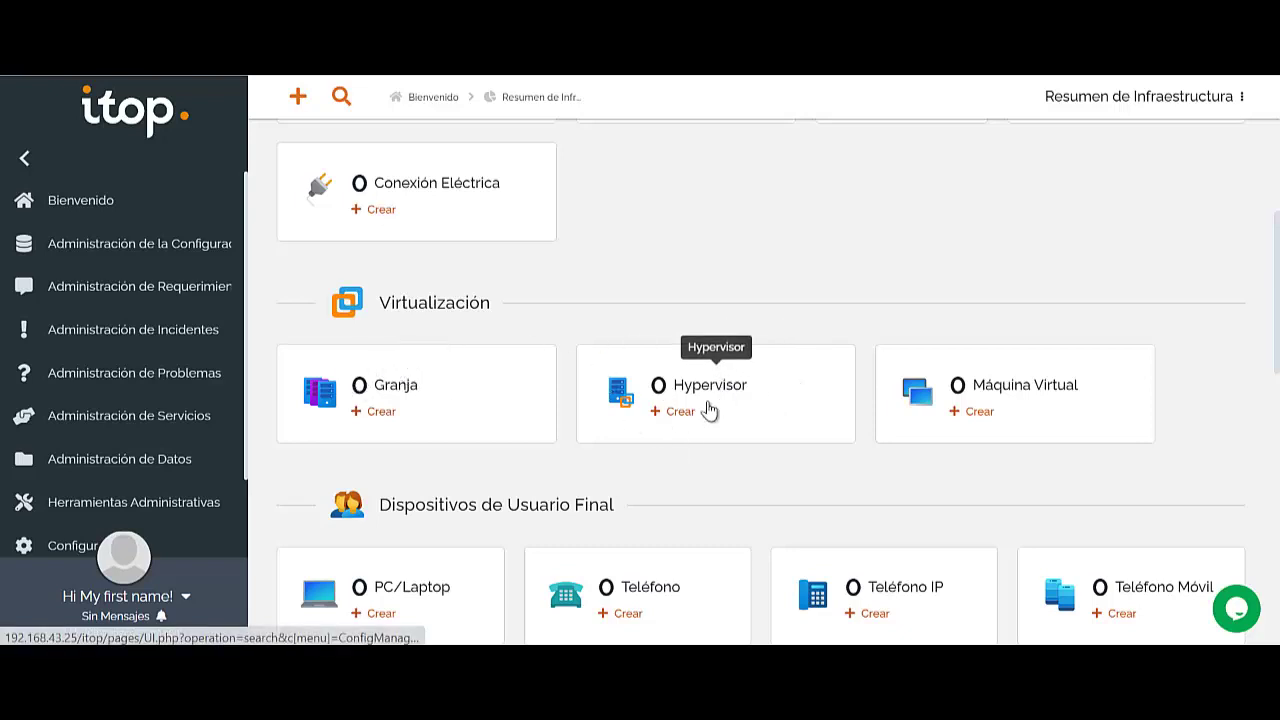
{"action": "scroll", "coordinate": [881, 400], "scroll_direction": "down", "scroll_amount": 2}
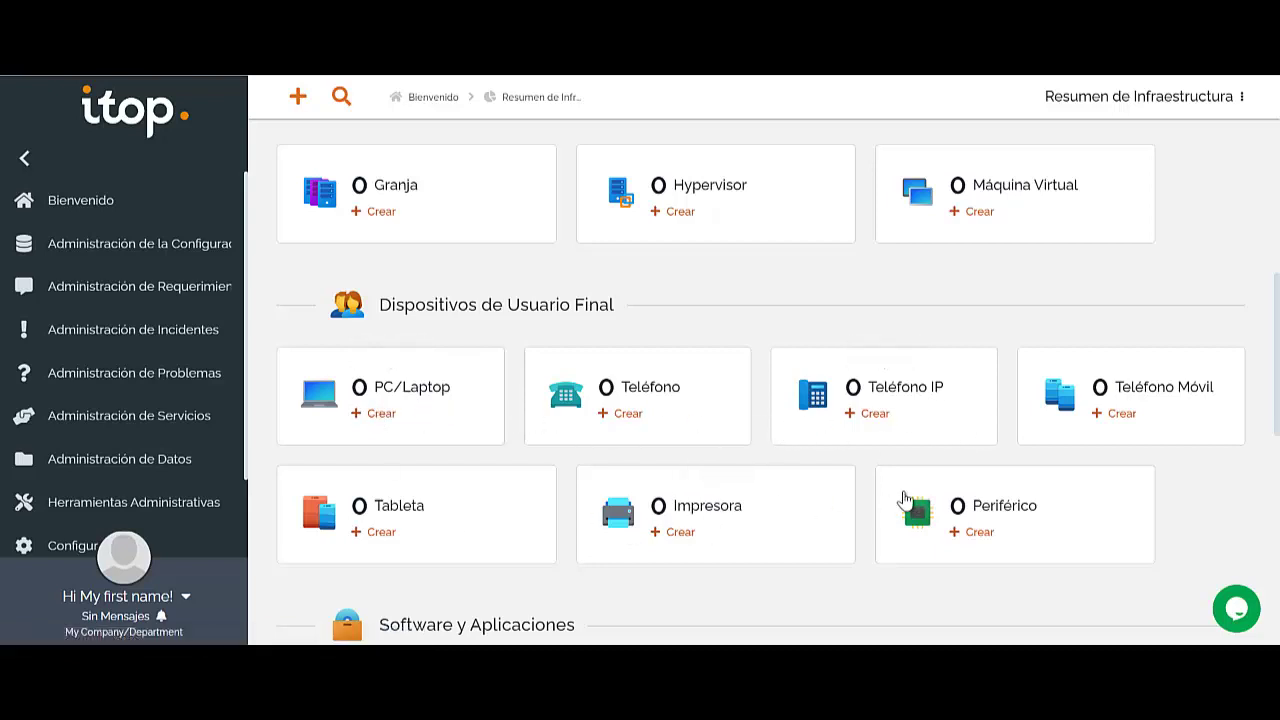
{"action": "scroll", "coordinate": [977, 434], "scroll_direction": "down", "scroll_amount": 2}
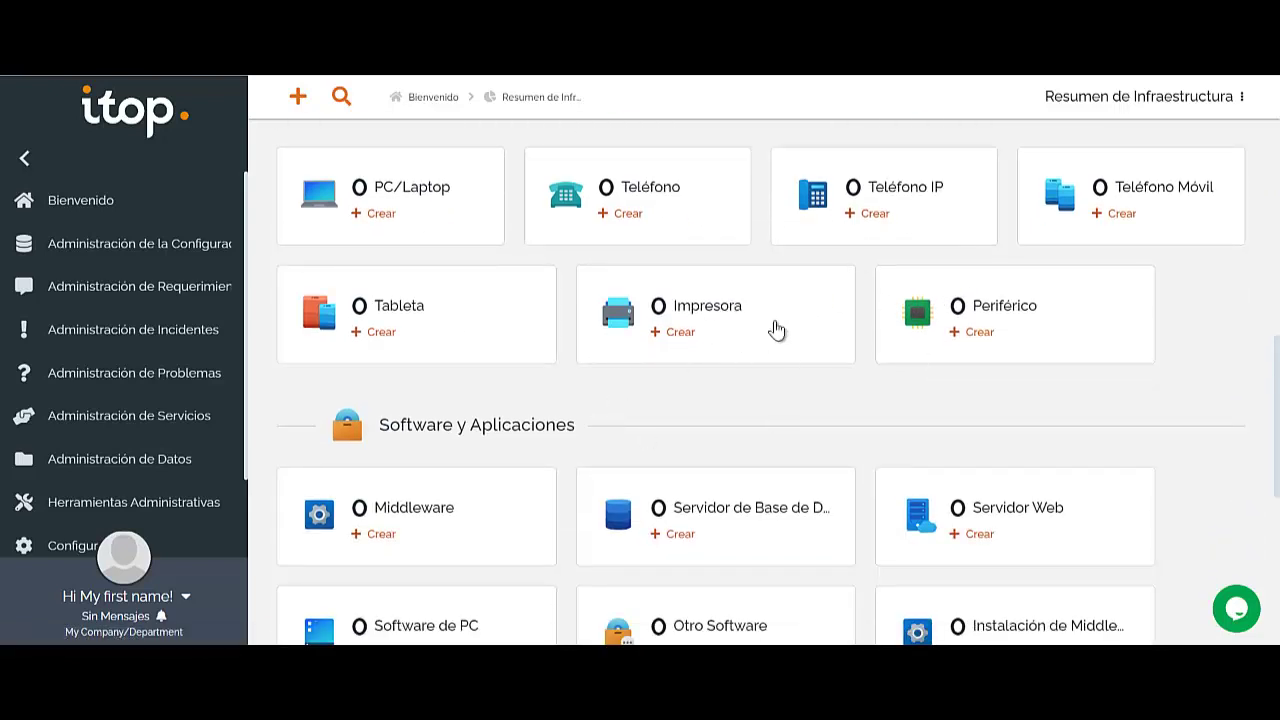
{"action": "scroll", "coordinate": [760, 345], "scroll_direction": "down", "scroll_amount": 2}
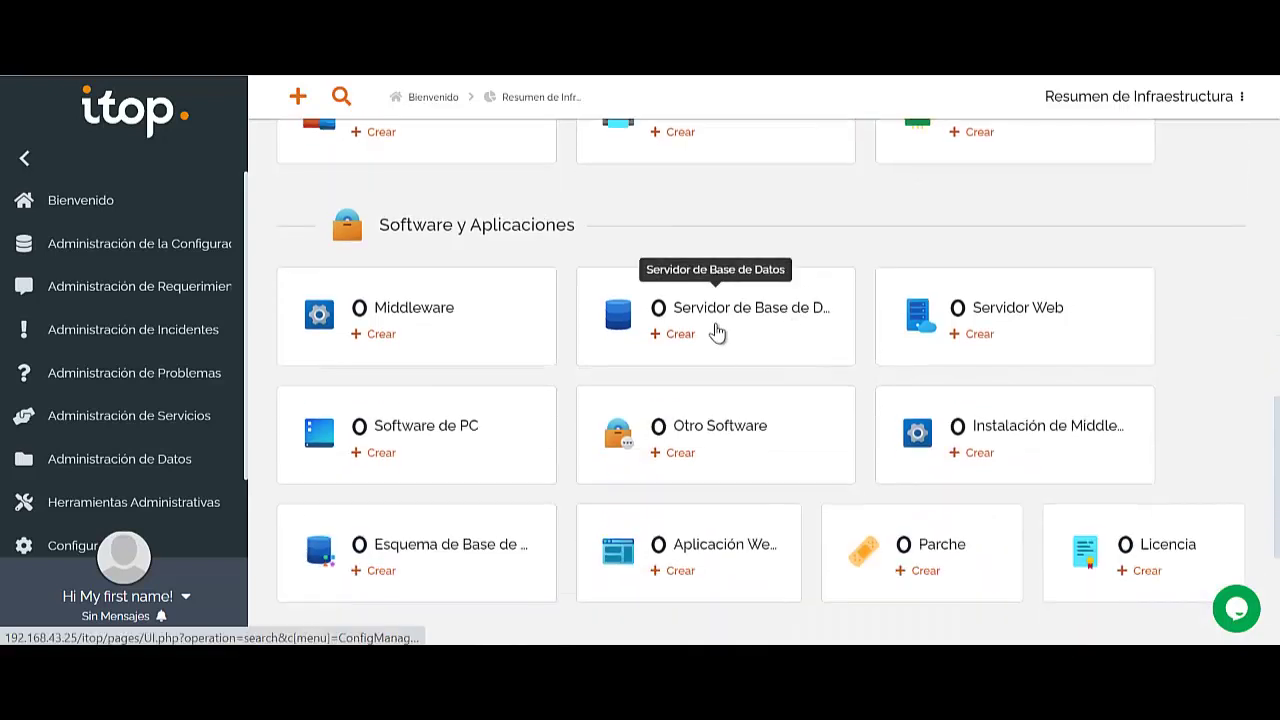
{"action": "scroll", "coordinate": [520, 335], "scroll_direction": "down", "scroll_amount": 1}
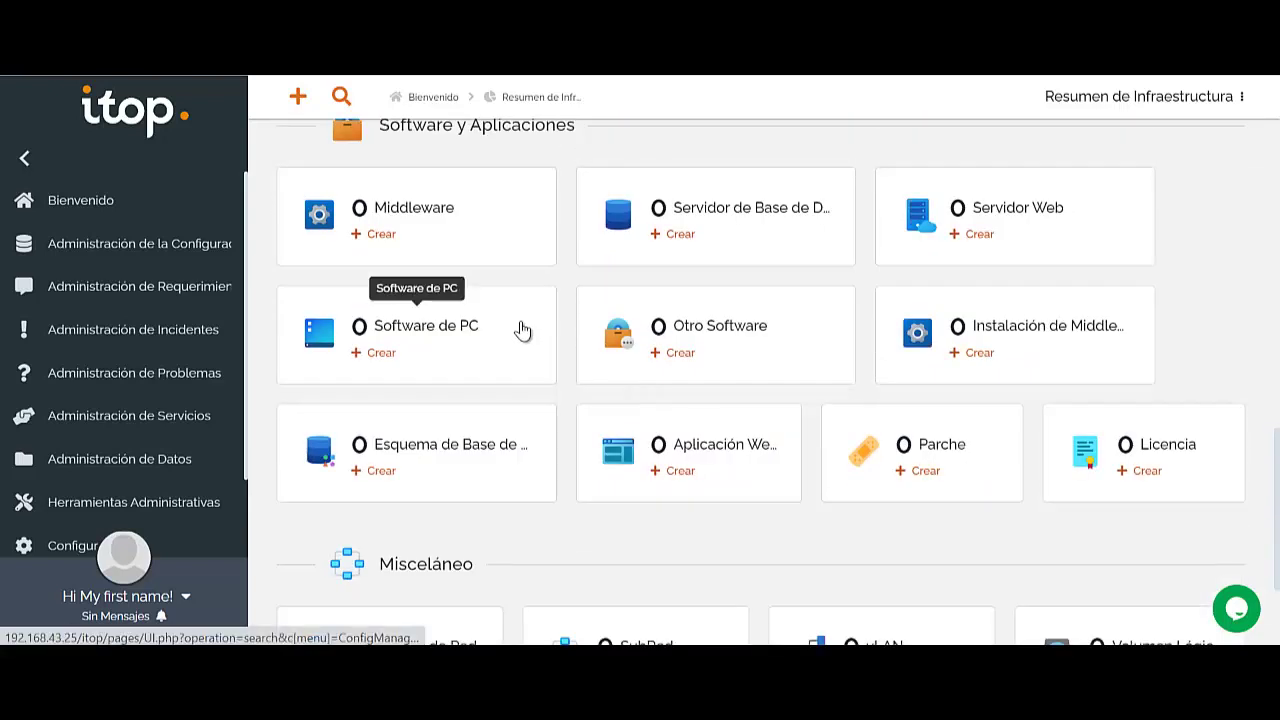
{"action": "scroll", "coordinate": [521, 330], "scroll_direction": "up", "scroll_amount": 1}
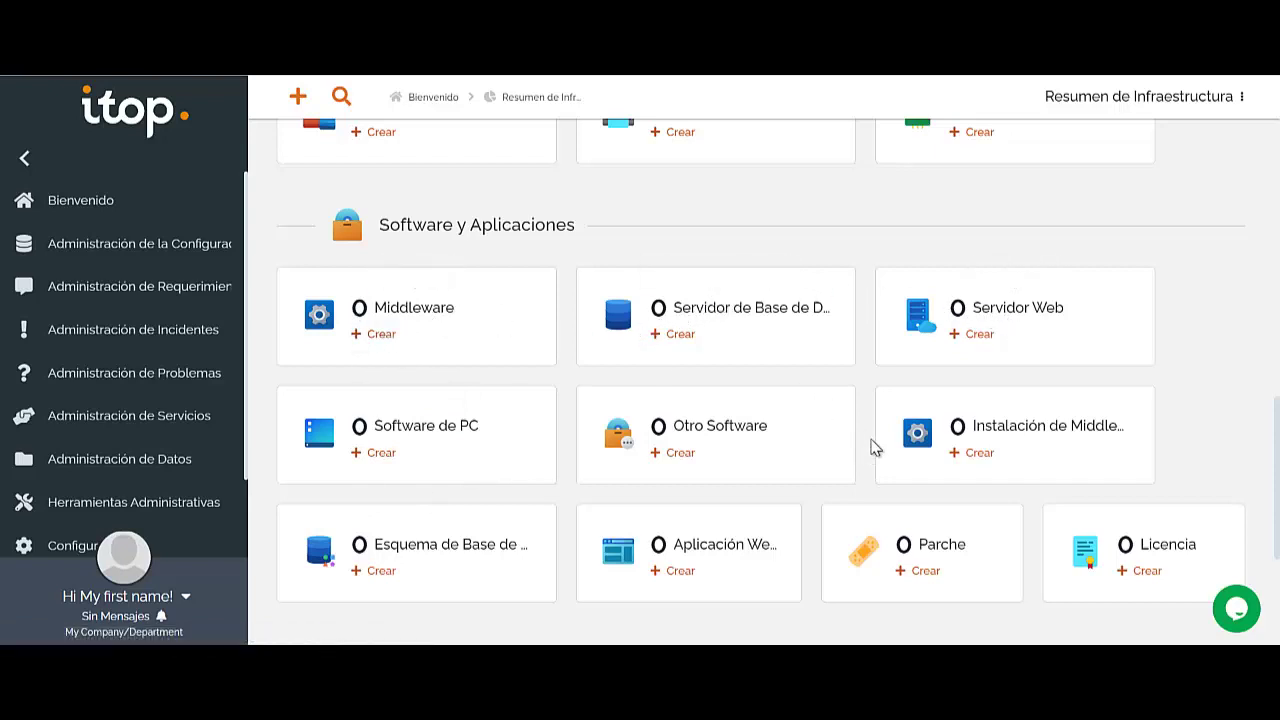
{"action": "scroll", "coordinate": [874, 446], "scroll_direction": "down", "scroll_amount": 1}
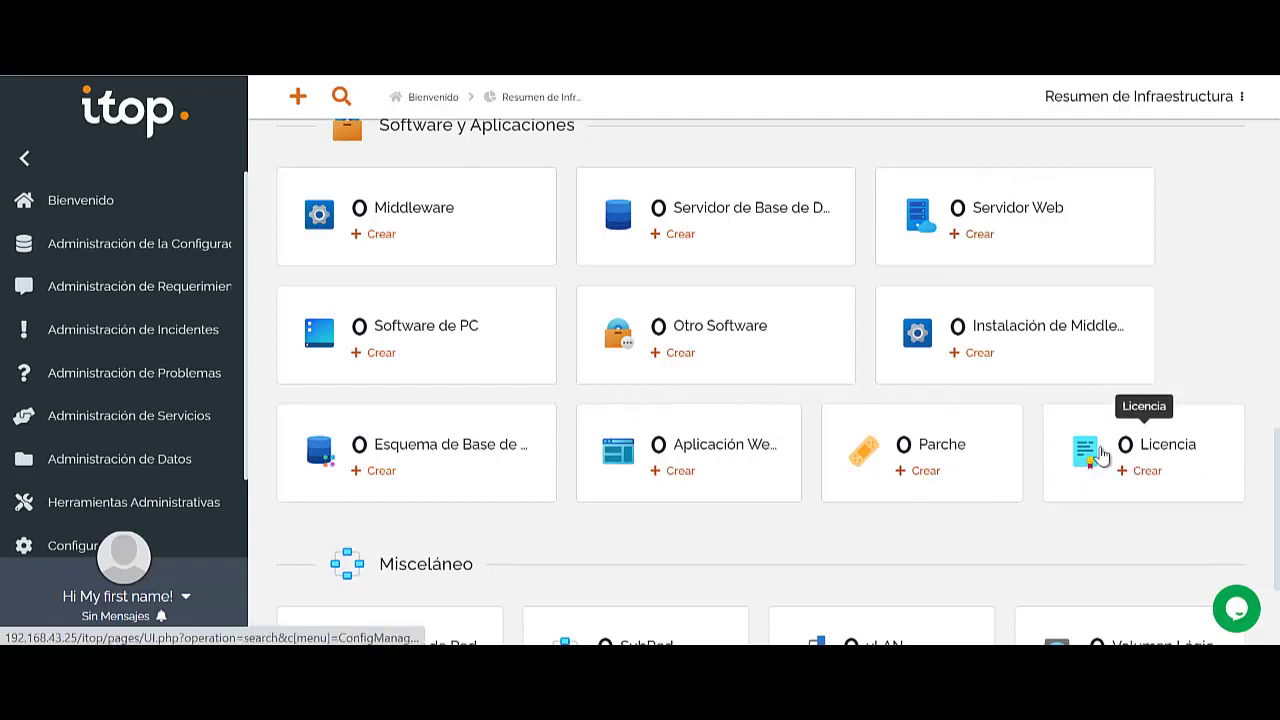
{"action": "scroll", "coordinate": [1000, 400], "scroll_direction": "down", "scroll_amount": 2}
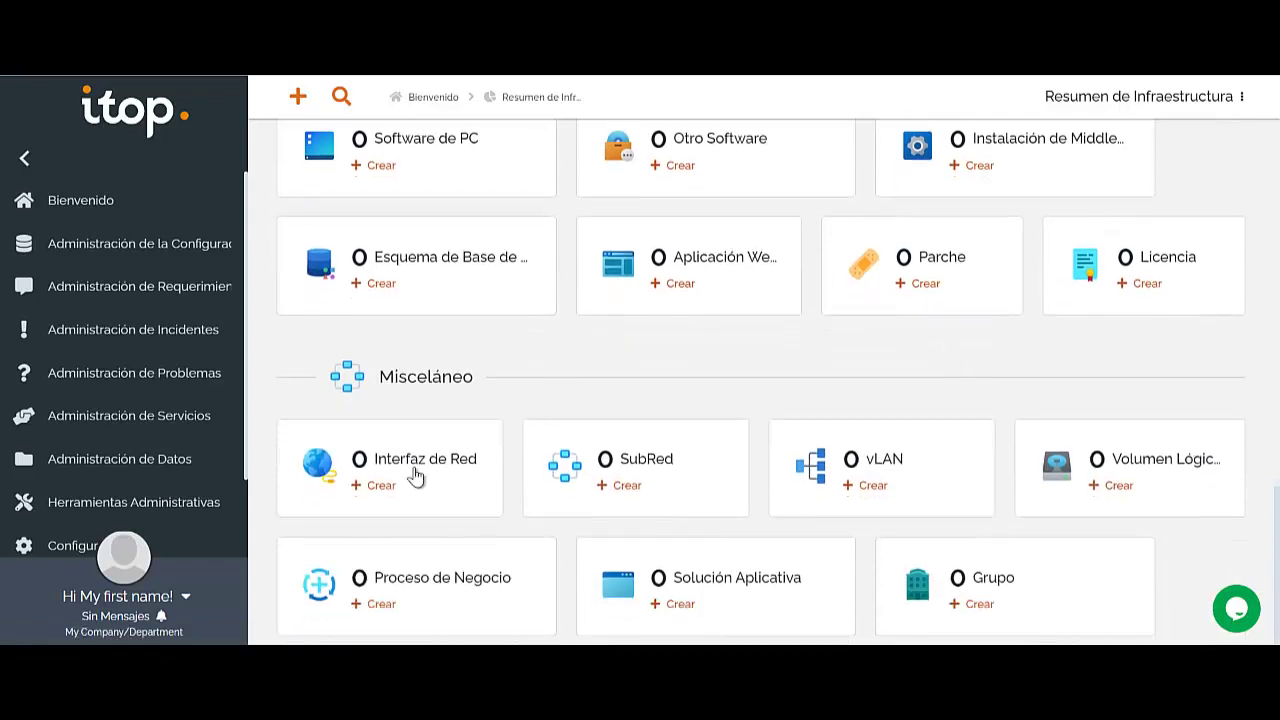
{"action": "left_click_drag", "start_coordinate": [381, 377], "coordinate": [427, 378]}
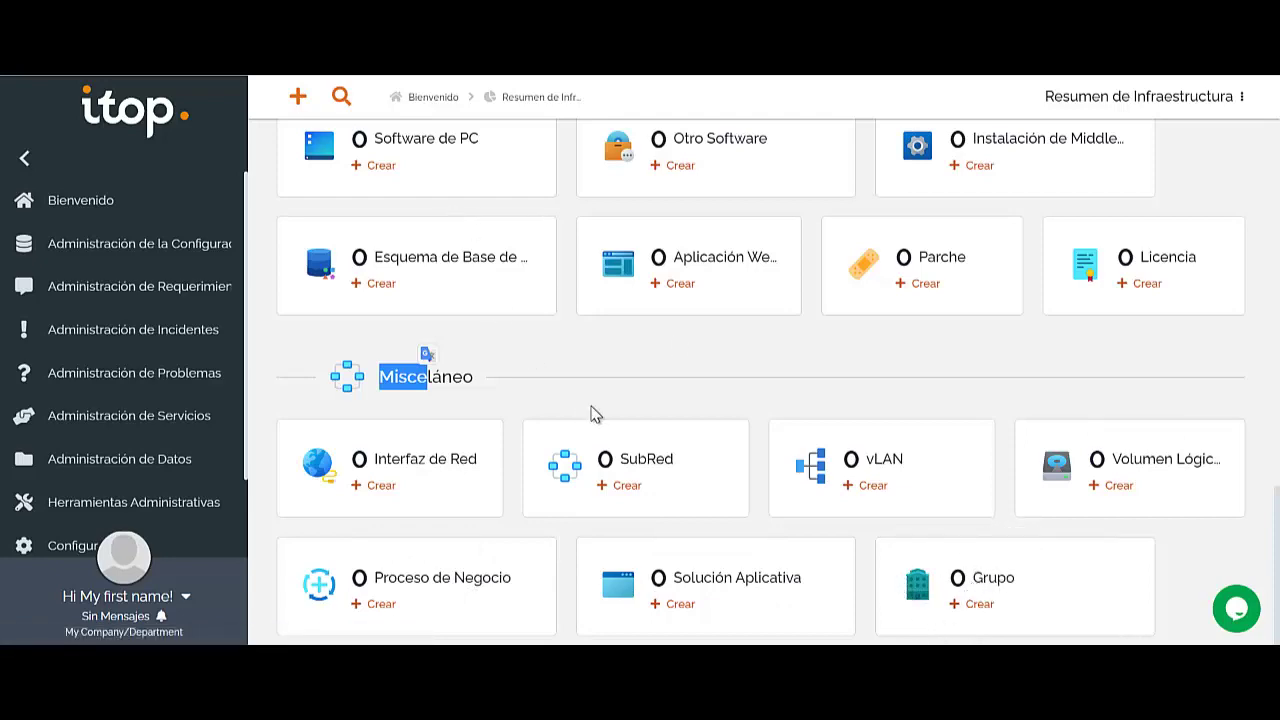
{"action": "scroll", "coordinate": [592, 413], "scroll_direction": "up", "scroll_amount": 12}
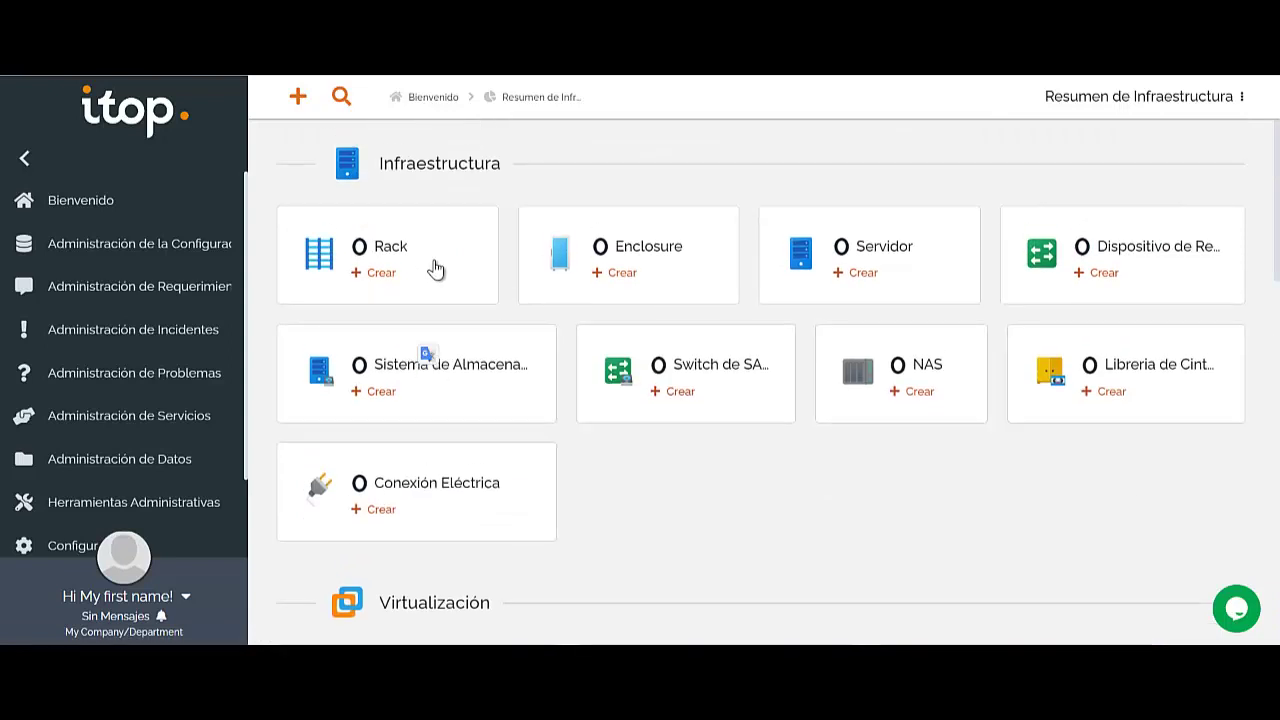
Step: Open the Contactos overview of Administración de la Configuración and start creating a new Persona
{"action": "left_click", "coordinate": [150, 253]}
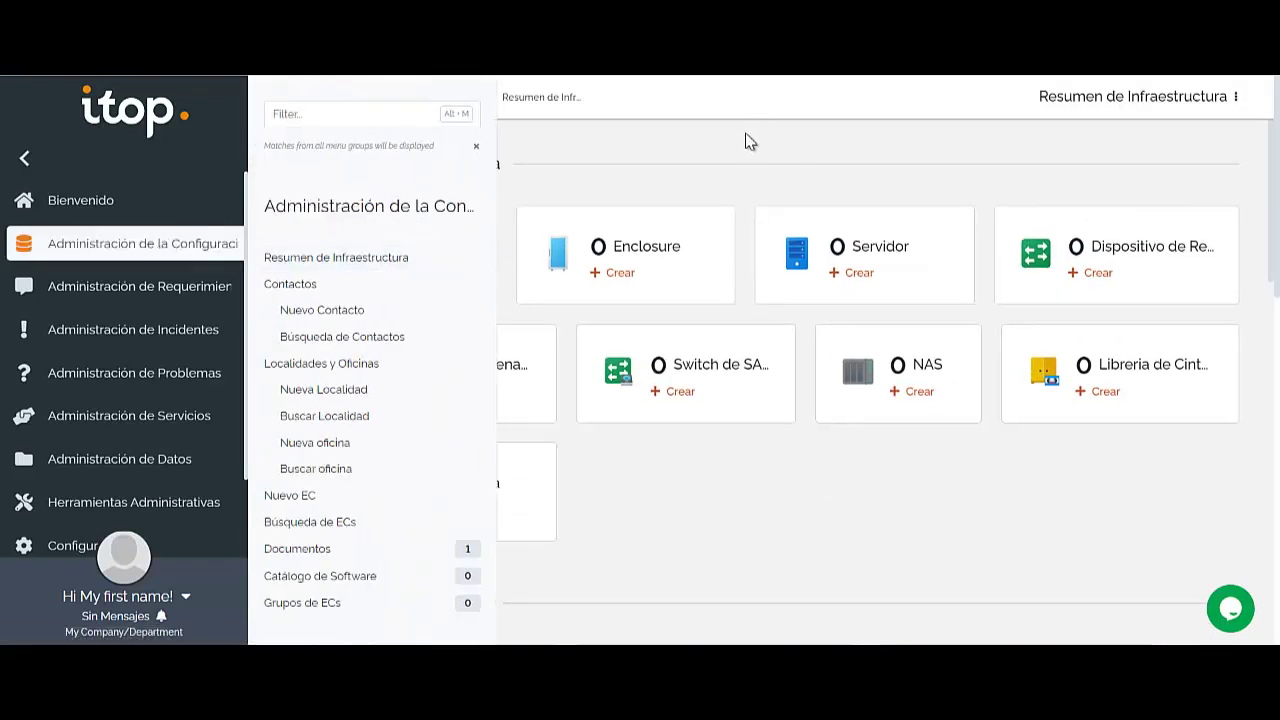
{"action": "left_click", "coordinate": [288, 286]}
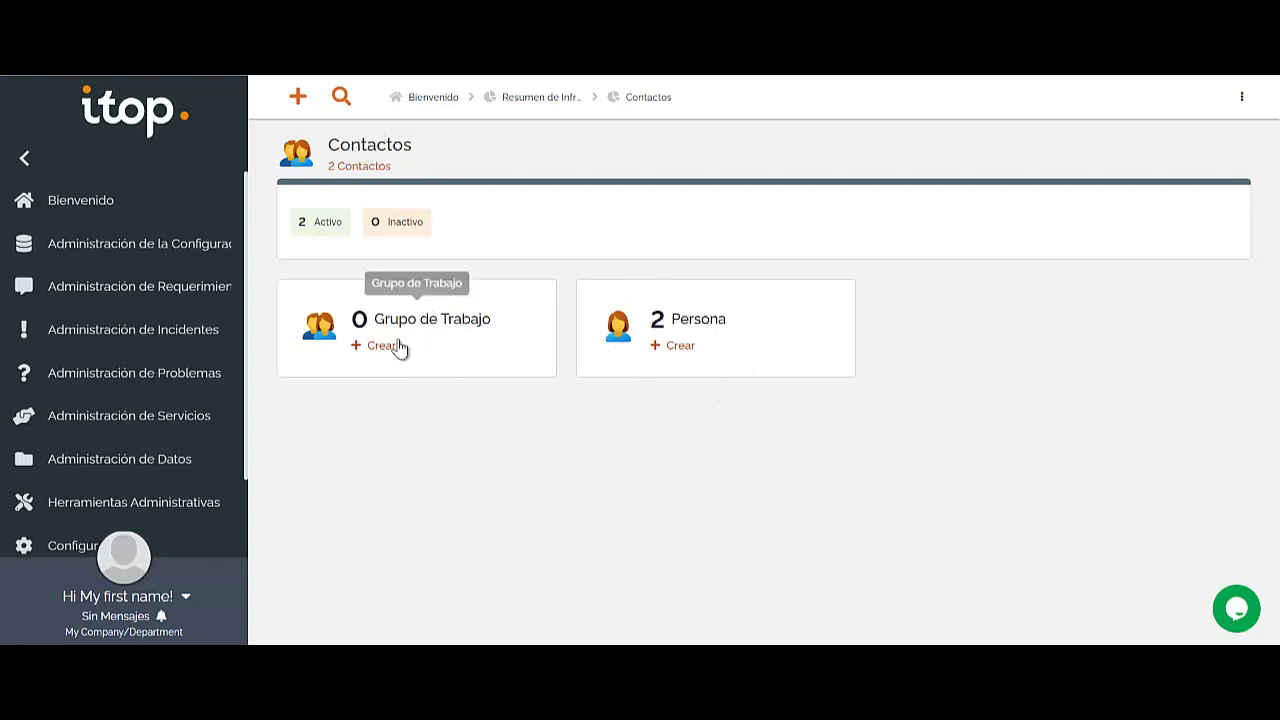
{"action": "left_click", "coordinate": [677, 346]}
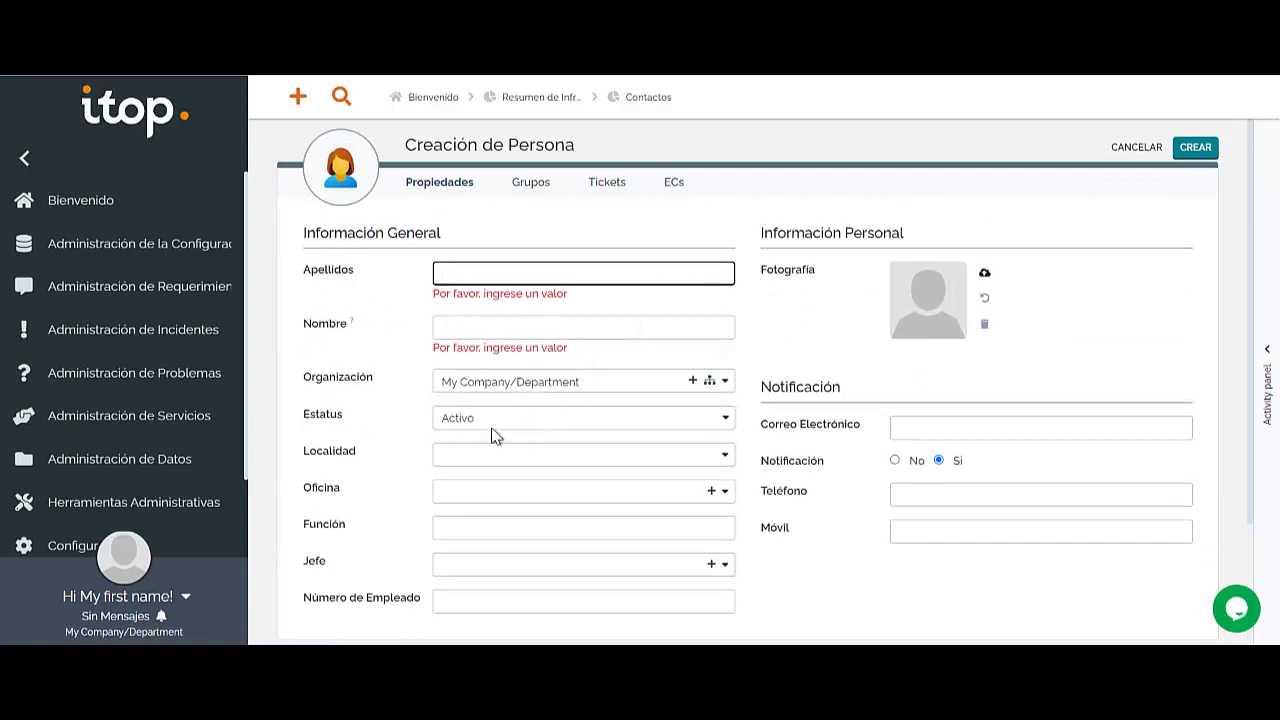
Step: Set the new person's Estatus to Inactivo and check which Localidad options are available
{"action": "left_click", "coordinate": [520, 420]}
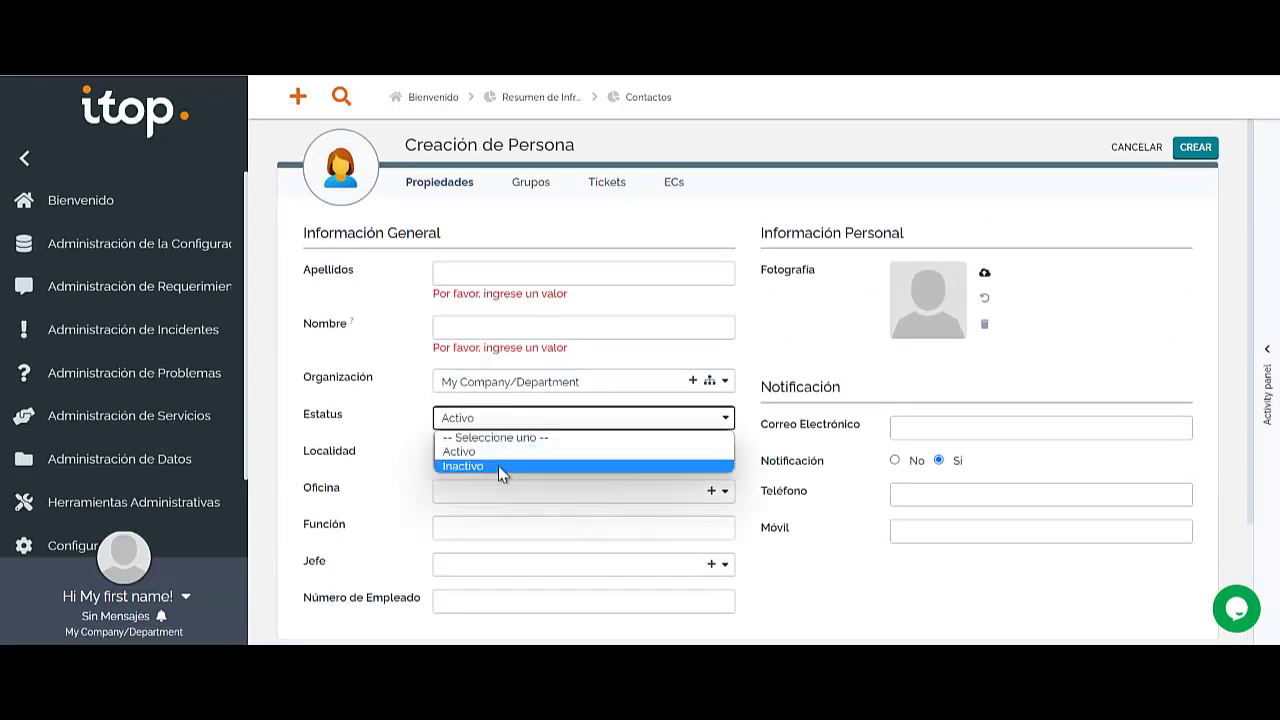
{"action": "left_click", "coordinate": [498, 436]}
{"action": "left_click", "coordinate": [498, 420]}
{"action": "left_click", "coordinate": [476, 461]}
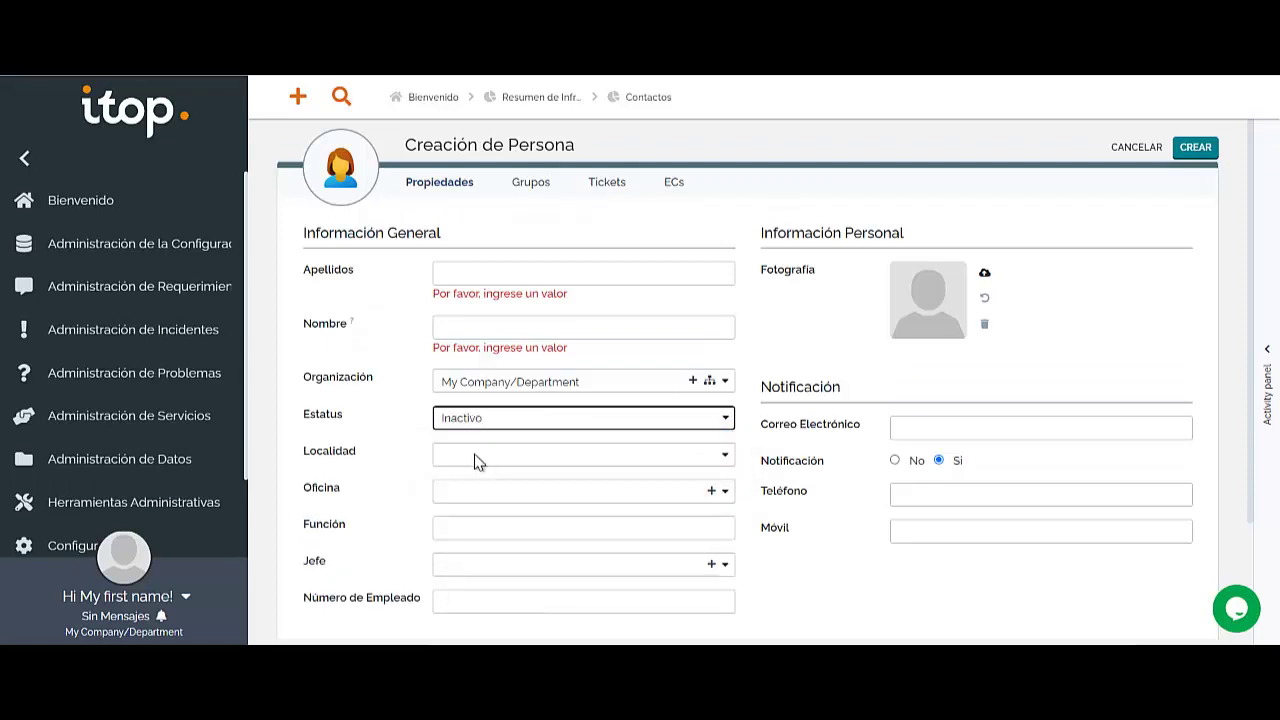
{"action": "left_click", "coordinate": [487, 456]}
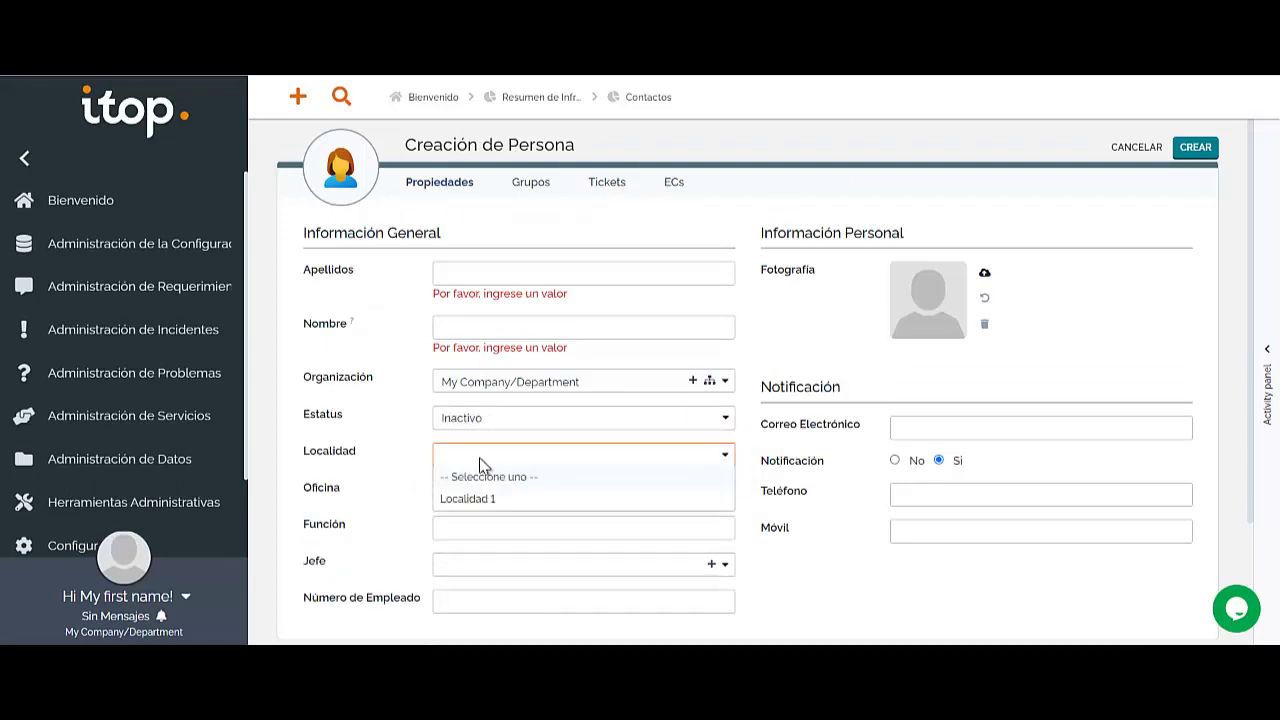
{"action": "left_click", "coordinate": [479, 458]}
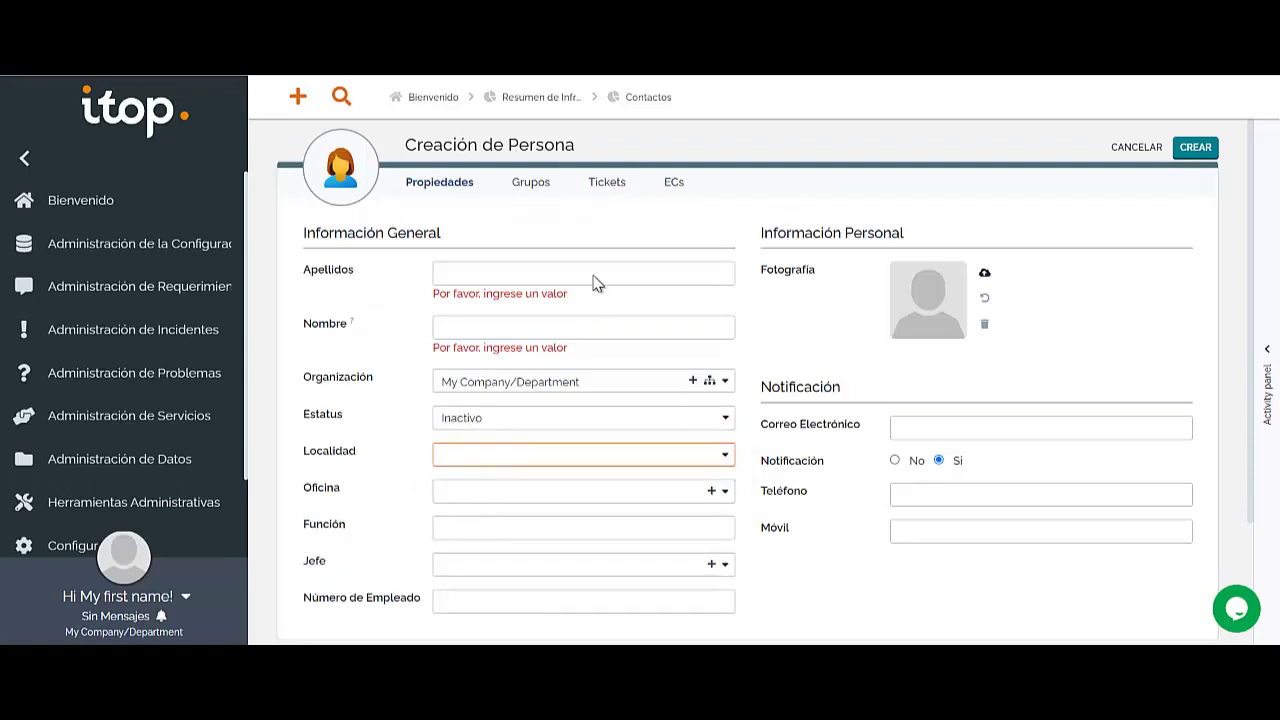
Step: Examine the new person's remaining properties, including Oficina, Número de Empleado and the Notificación fields, and view the Grupos section
{"action": "scroll", "coordinate": [408, 413], "scroll_direction": "down", "scroll_amount": 2}
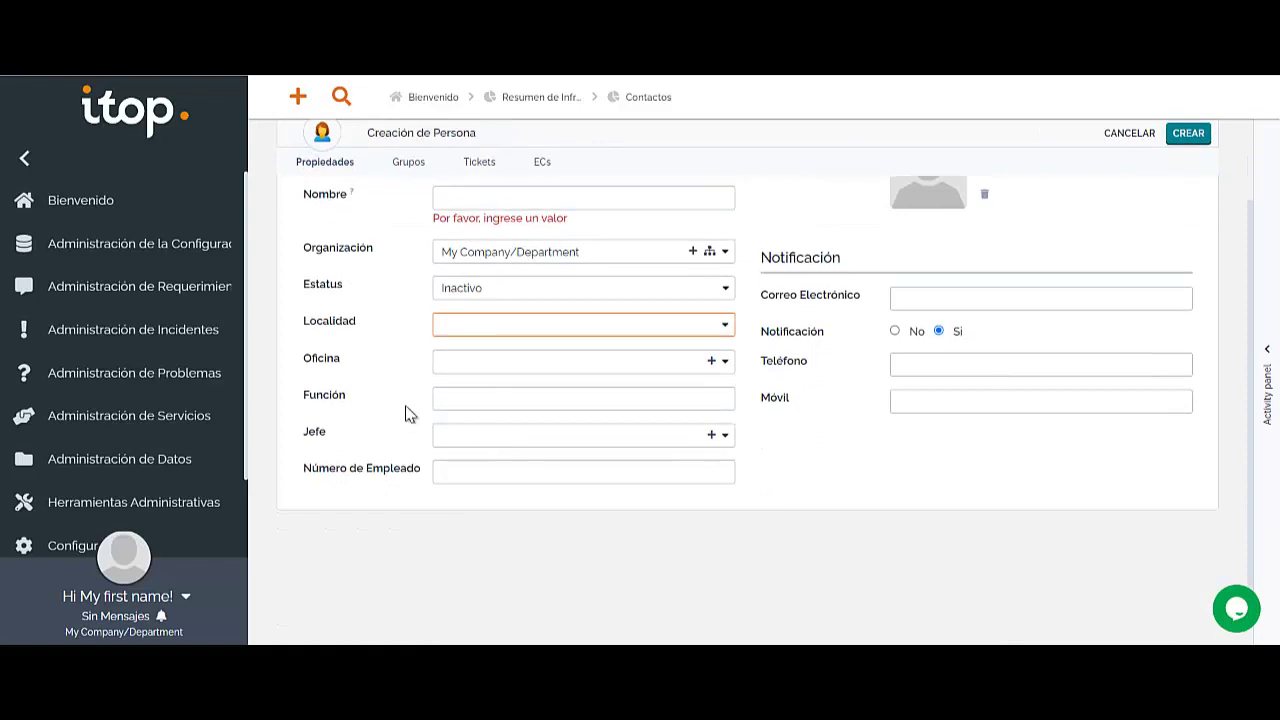
{"action": "left_click", "coordinate": [629, 368]}
{"action": "left_click", "coordinate": [629, 368]}
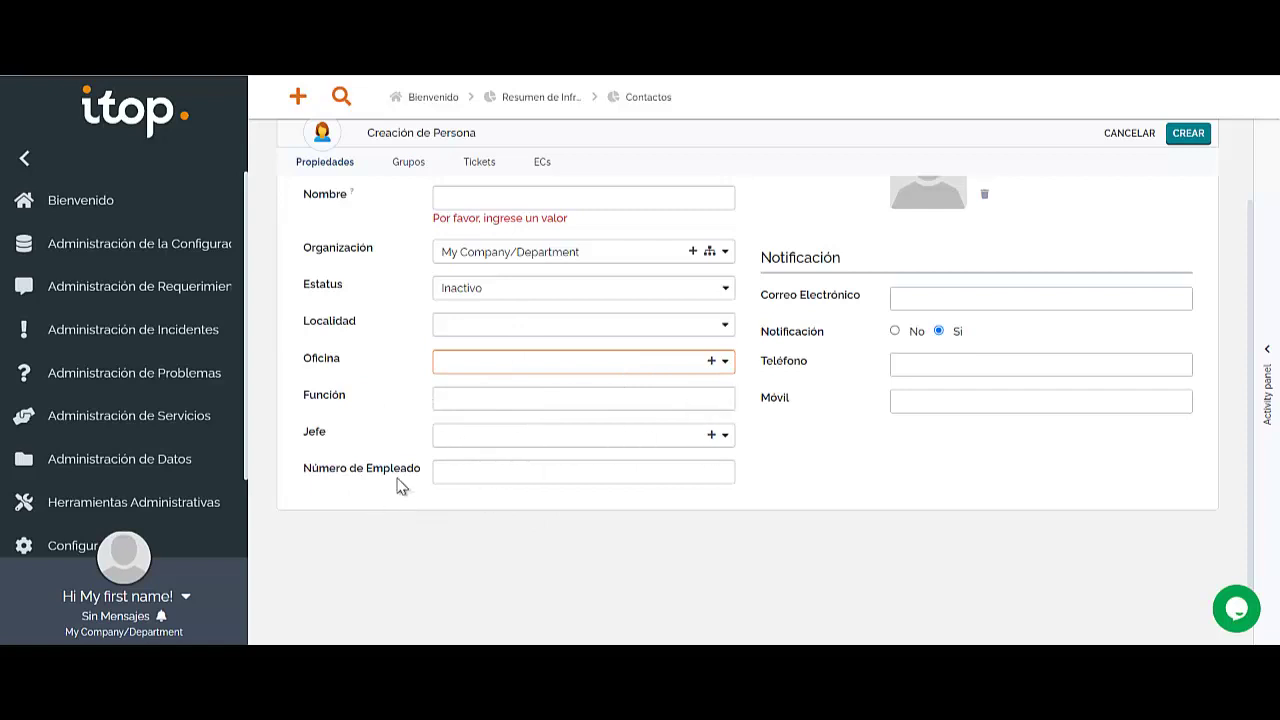
{"action": "left_click", "coordinate": [450, 474]}
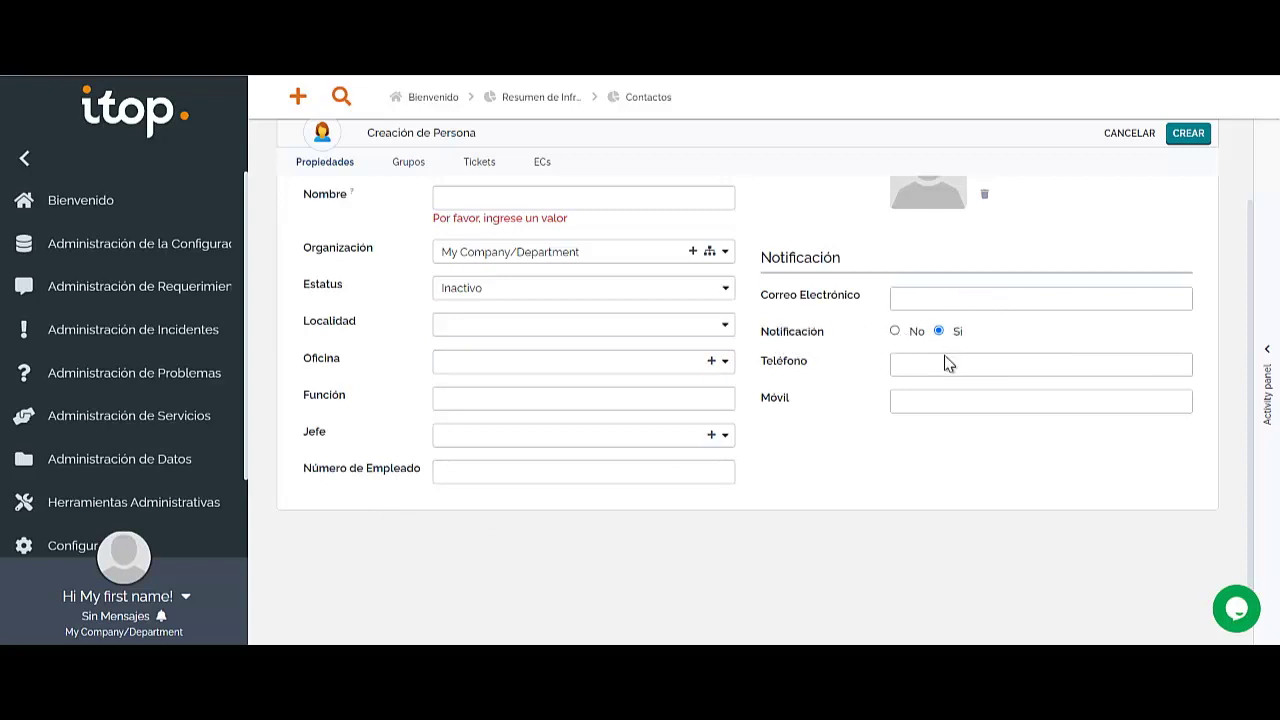
{"action": "scroll", "coordinate": [791, 302], "scroll_direction": "up", "scroll_amount": 3}
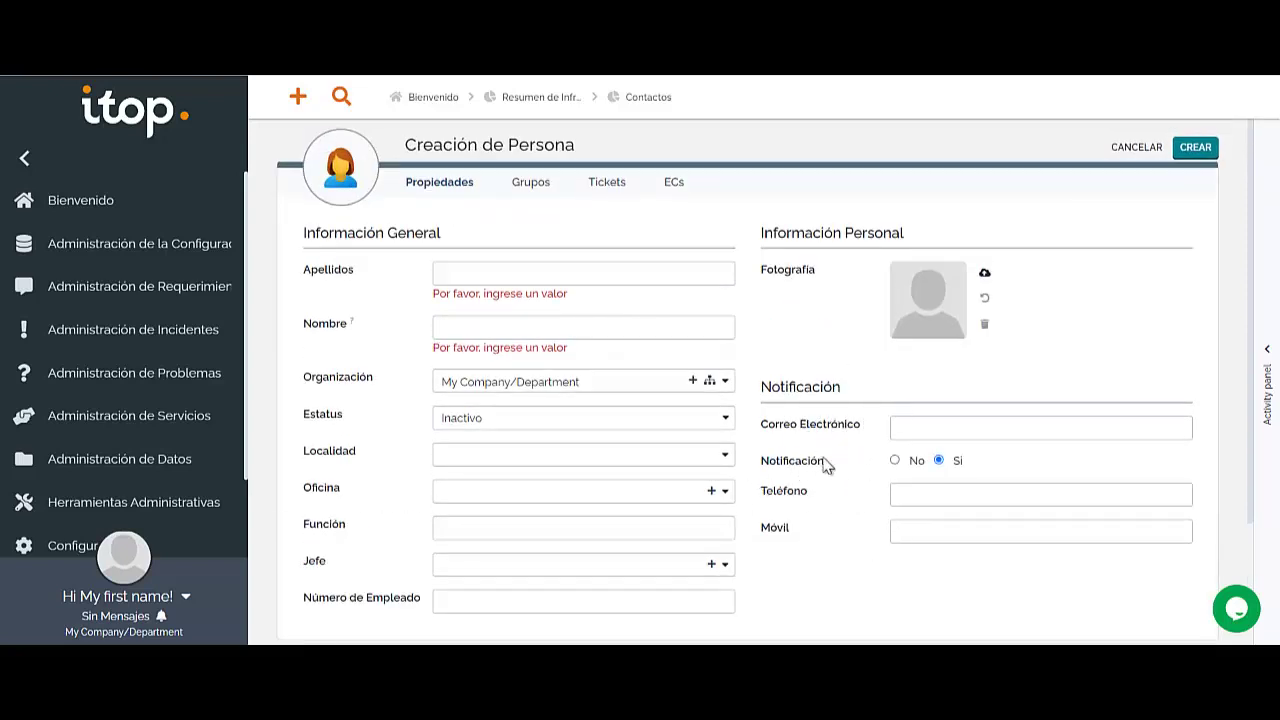
{"action": "left_click_drag", "start_coordinate": [826, 465], "coordinate": [765, 459]}
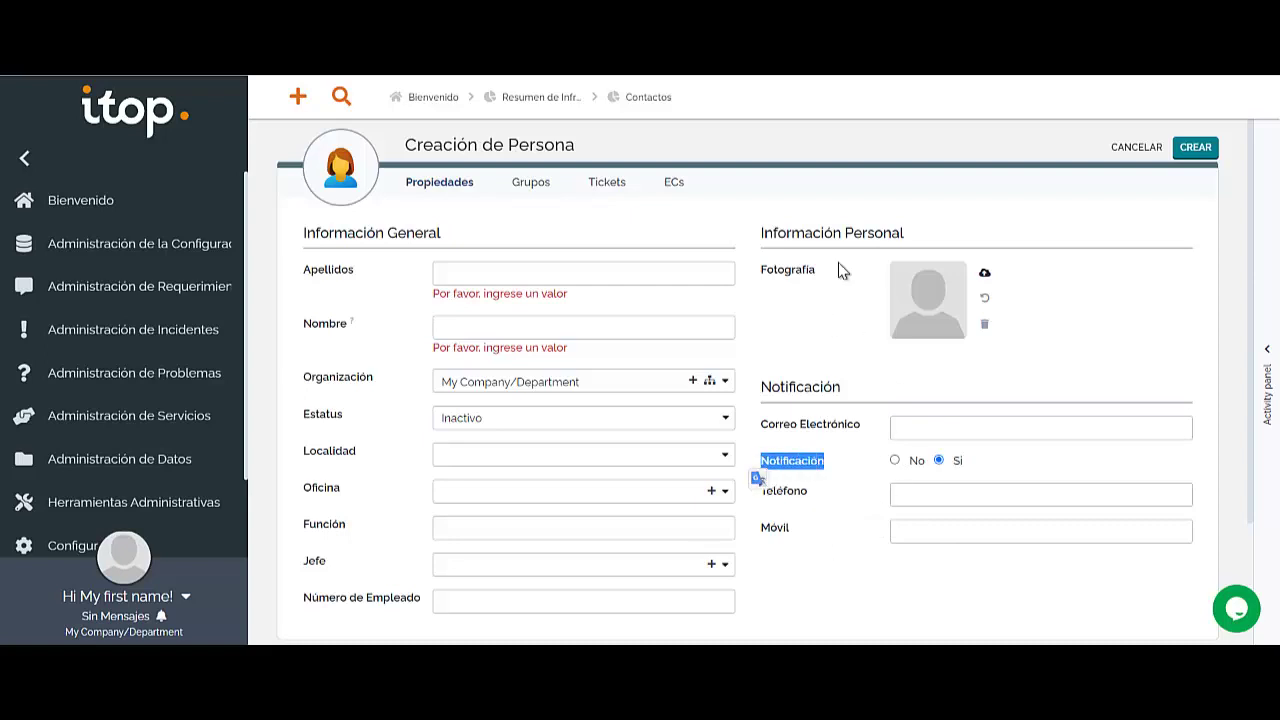
{"action": "scroll", "coordinate": [846, 391], "scroll_direction": "down", "scroll_amount": 2}
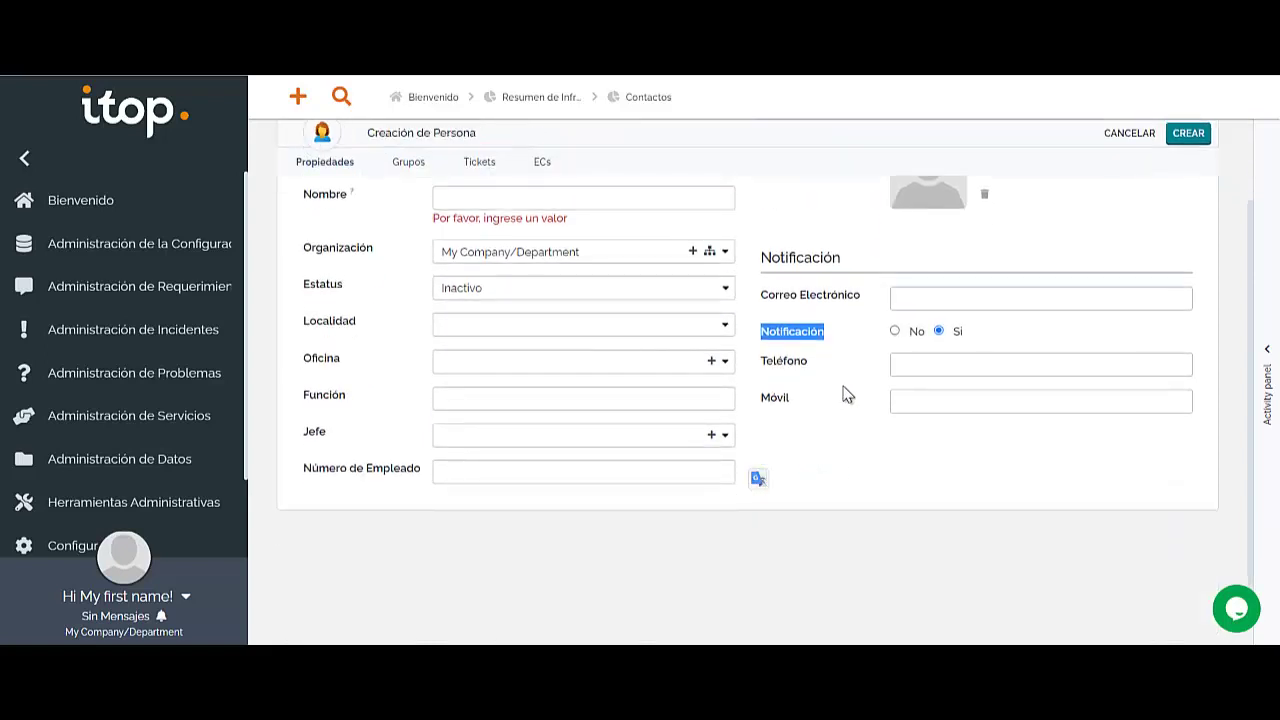
{"action": "left_click", "coordinate": [926, 366]}
{"action": "scroll", "coordinate": [725, 490], "scroll_direction": "up", "scroll_amount": 2}
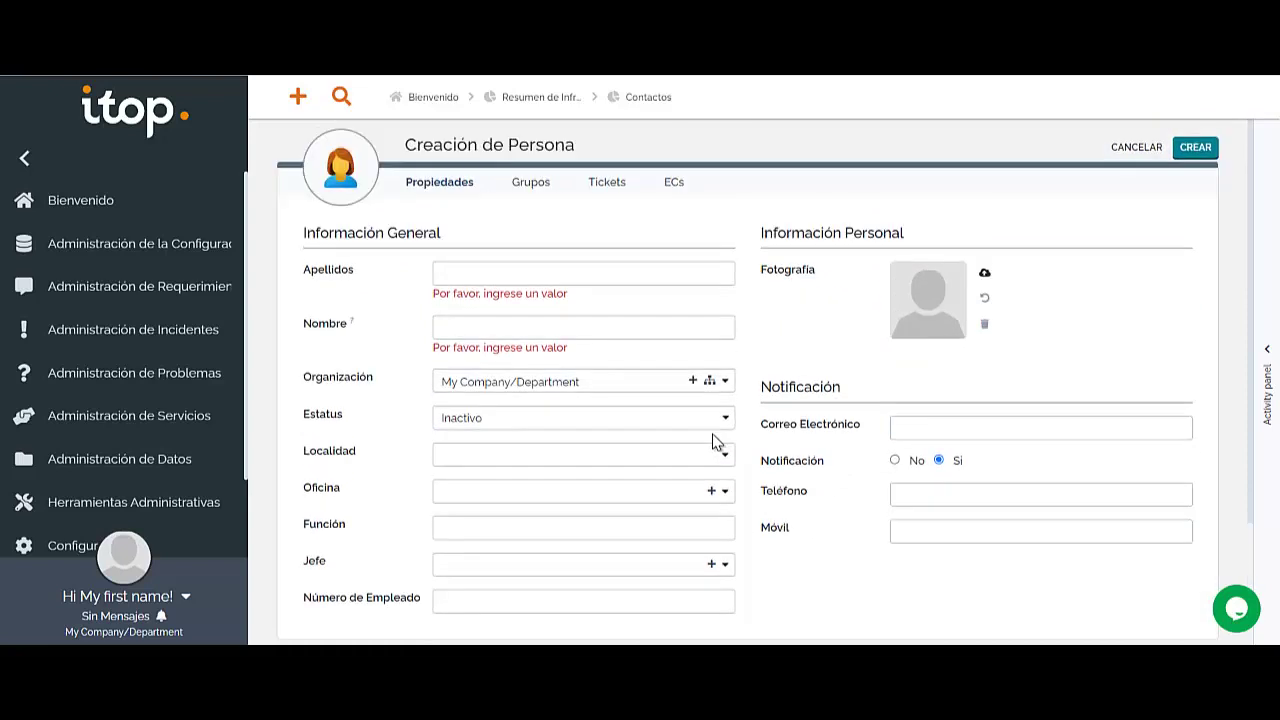
{"action": "left_click", "coordinate": [530, 185]}
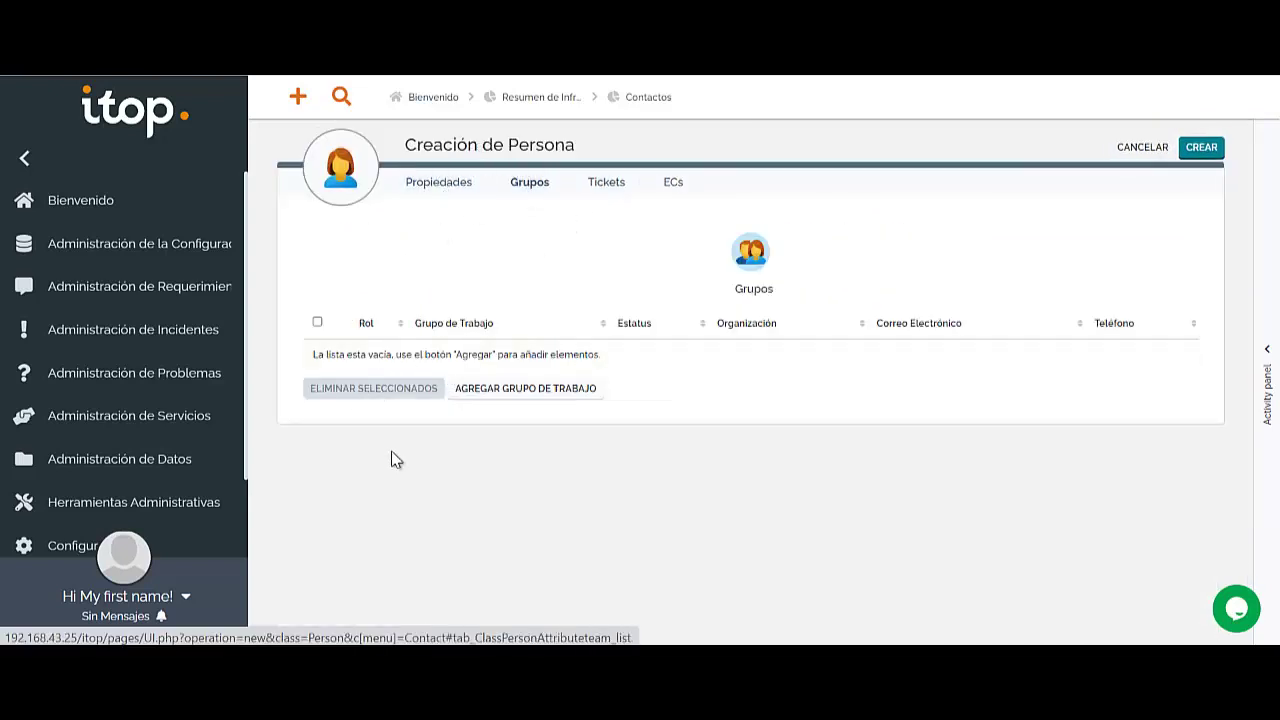
Step: Examine the new person's Tickets and ECs sections, including the EC Funcional search for linking items, and return to Propiedades
{"action": "left_click", "coordinate": [617, 192]}
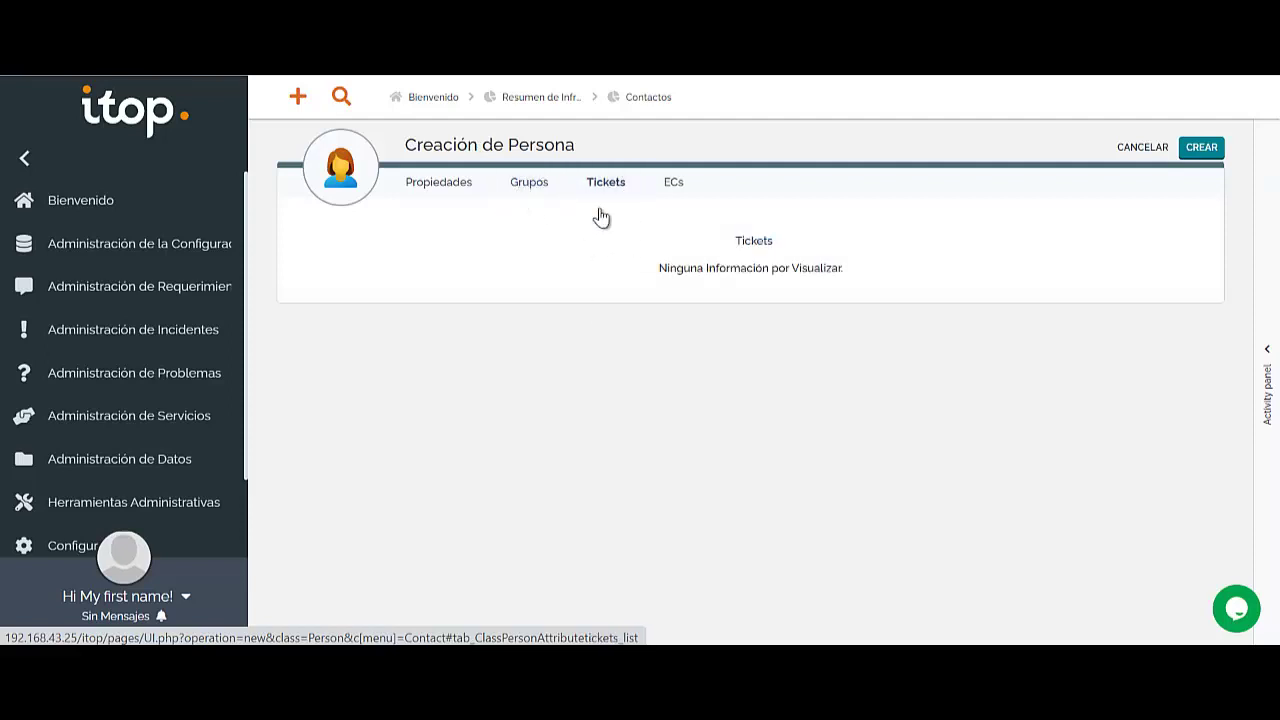
{"action": "left_click", "coordinate": [445, 189]}
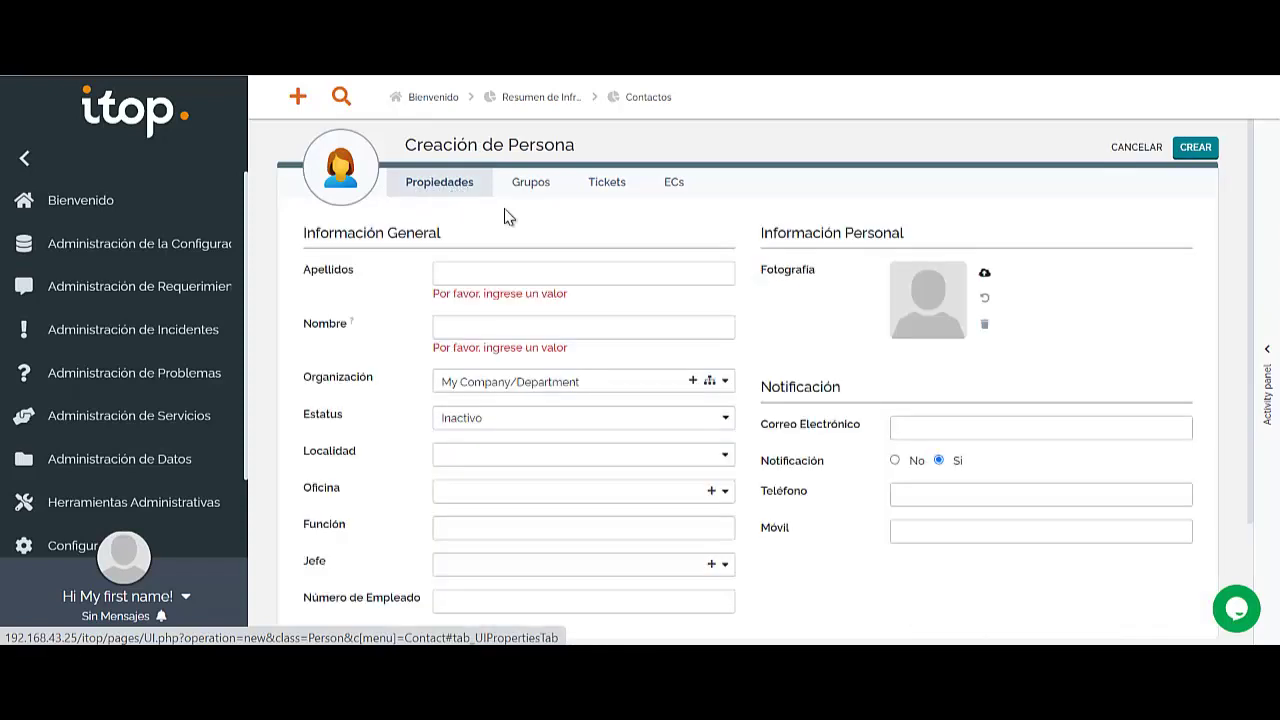
{"action": "left_click", "coordinate": [677, 196]}
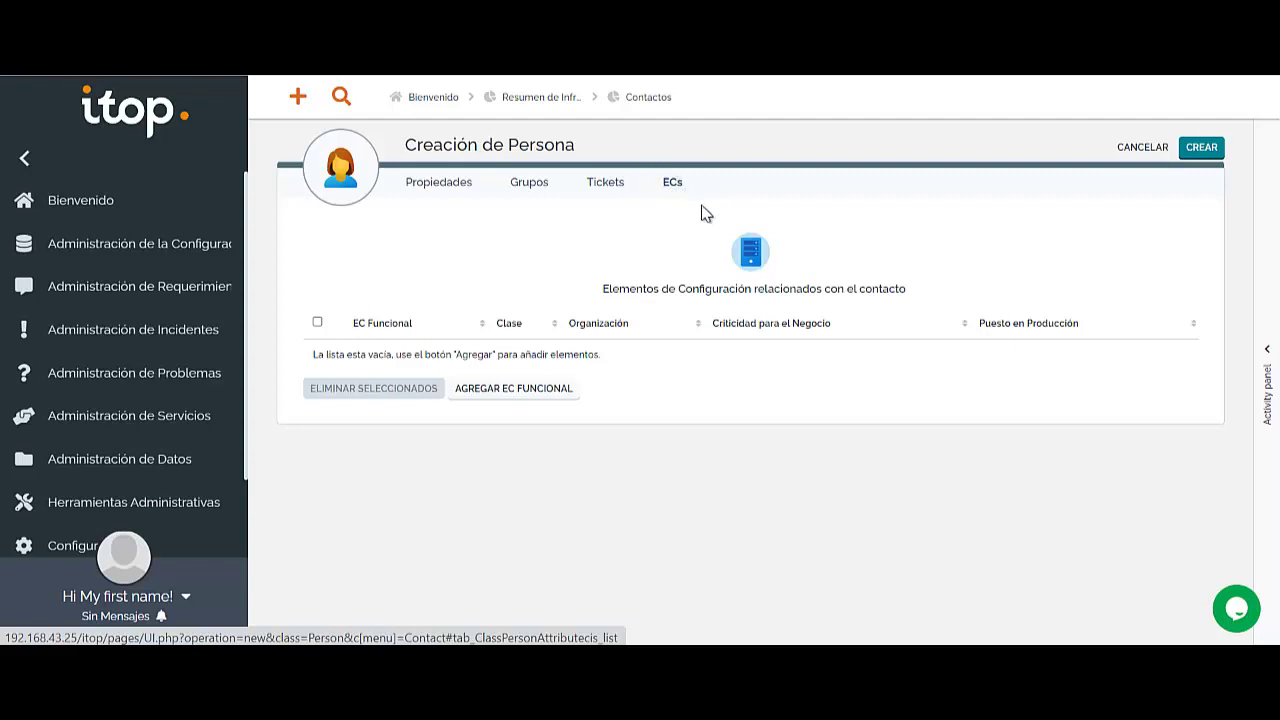
{"action": "left_click", "coordinate": [514, 401]}
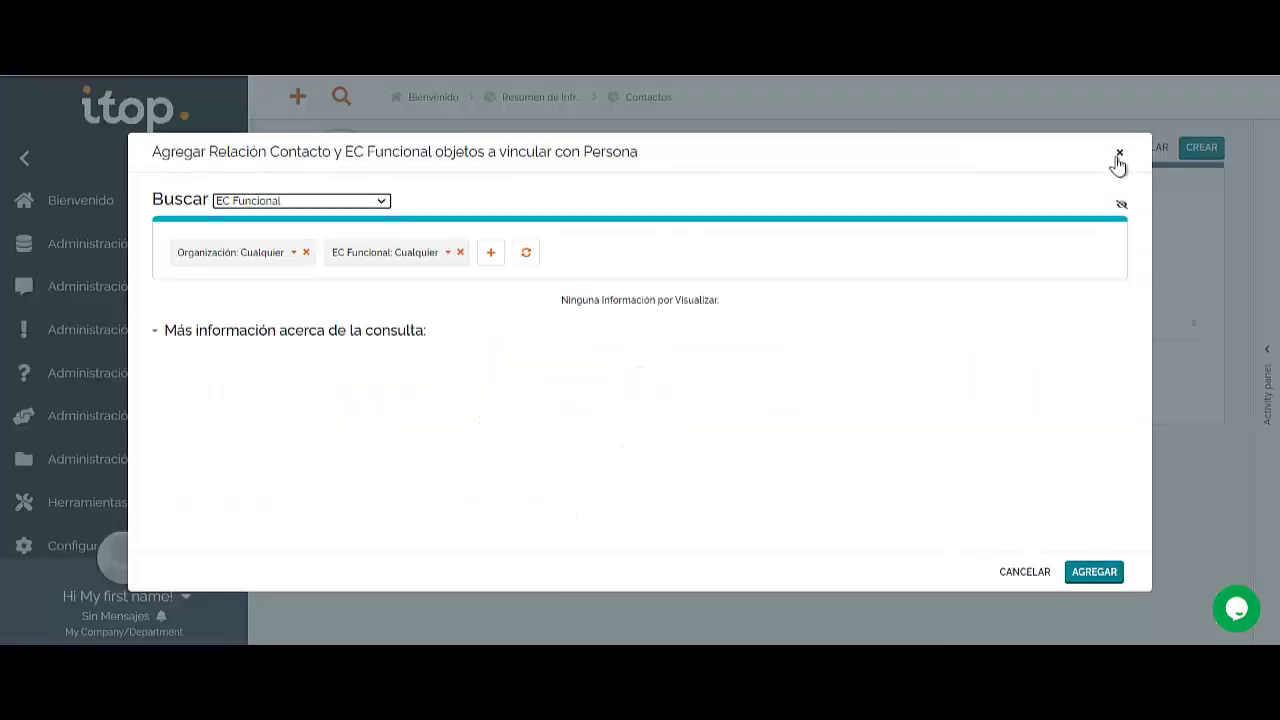
{"action": "left_click", "coordinate": [1119, 155]}
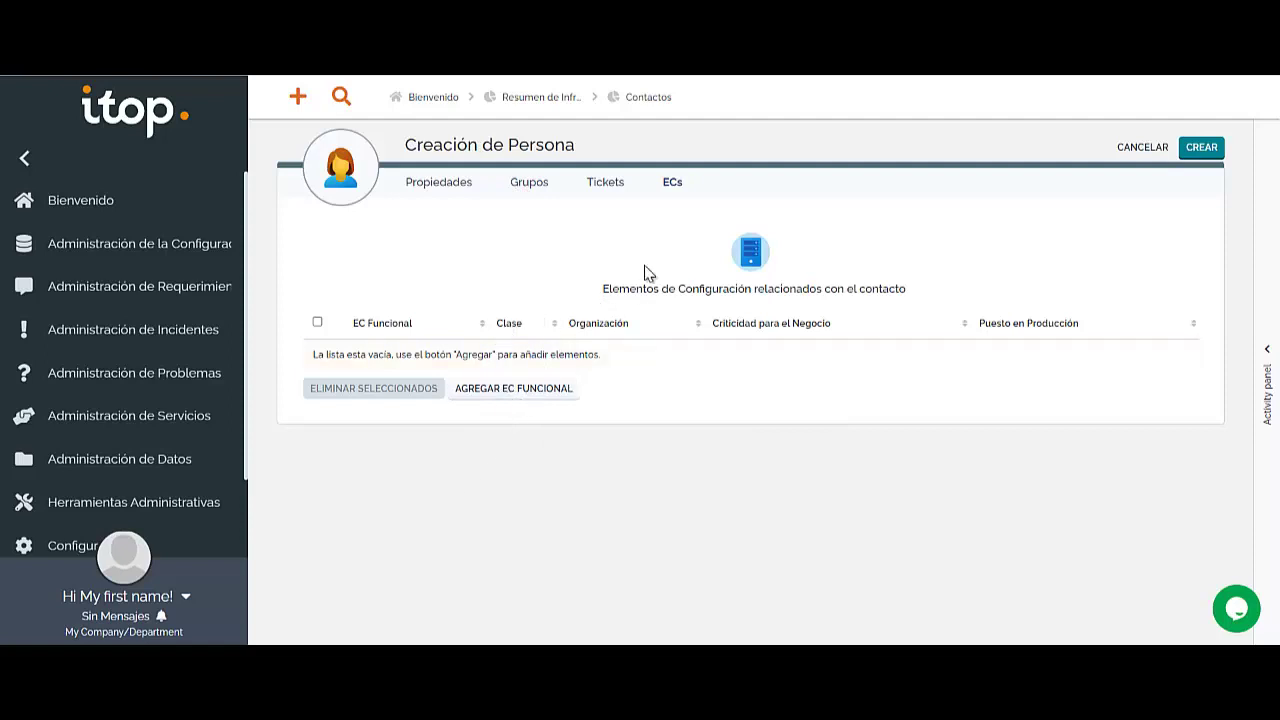
{"action": "left_click", "coordinate": [448, 192]}
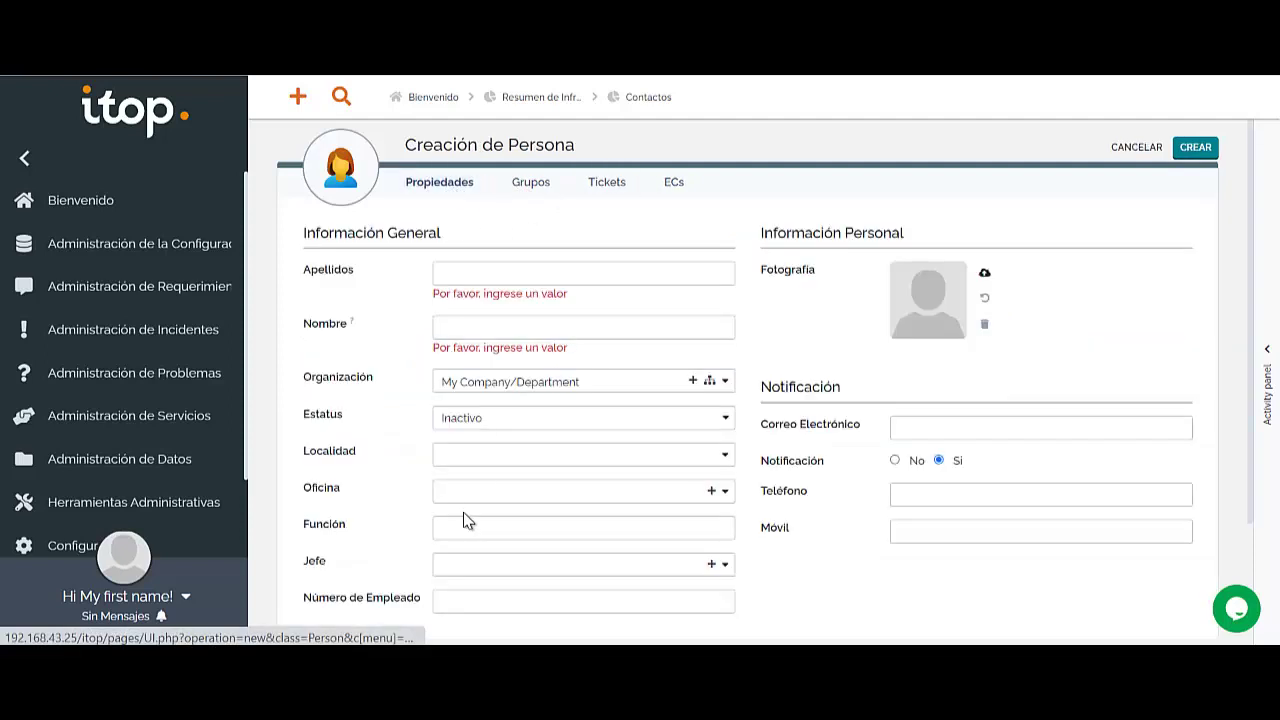
Step: Abandon the person form and start creating a new contact of type Grupo de Trabajo
{"action": "left_click", "coordinate": [200, 252]}
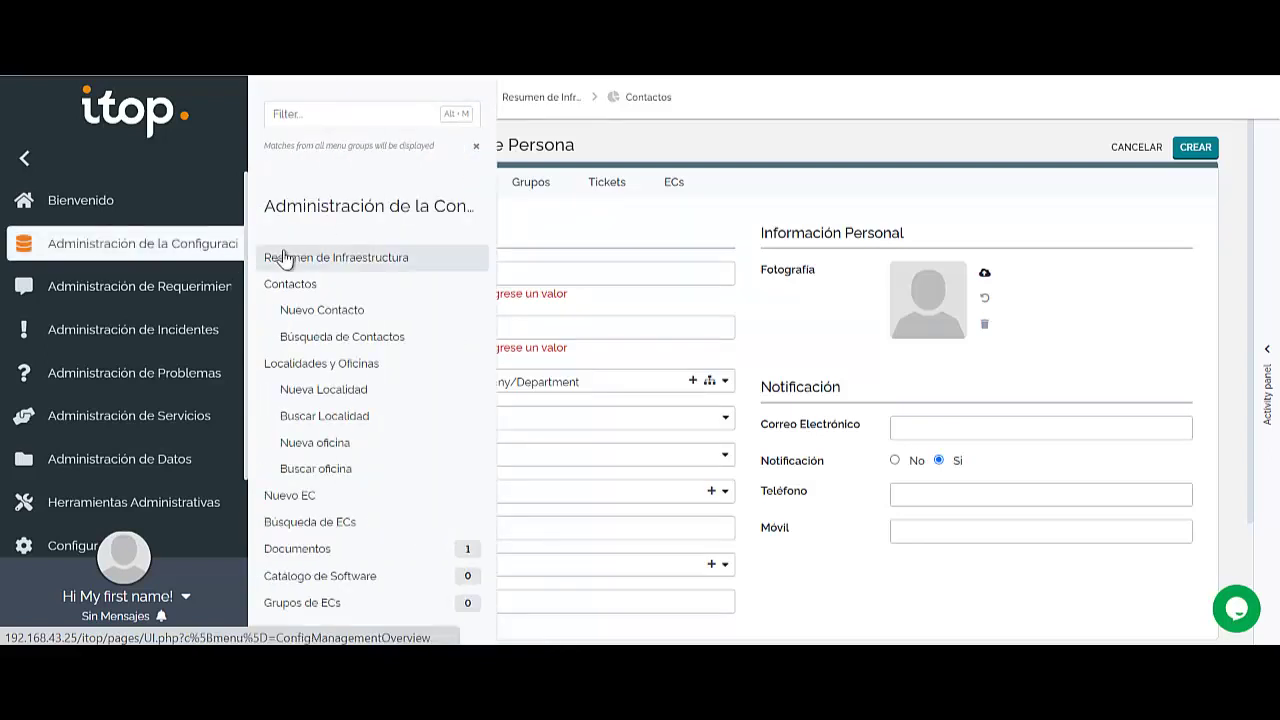
{"action": "left_click", "coordinate": [310, 312]}
{"action": "left_click", "coordinate": [744, 156]}
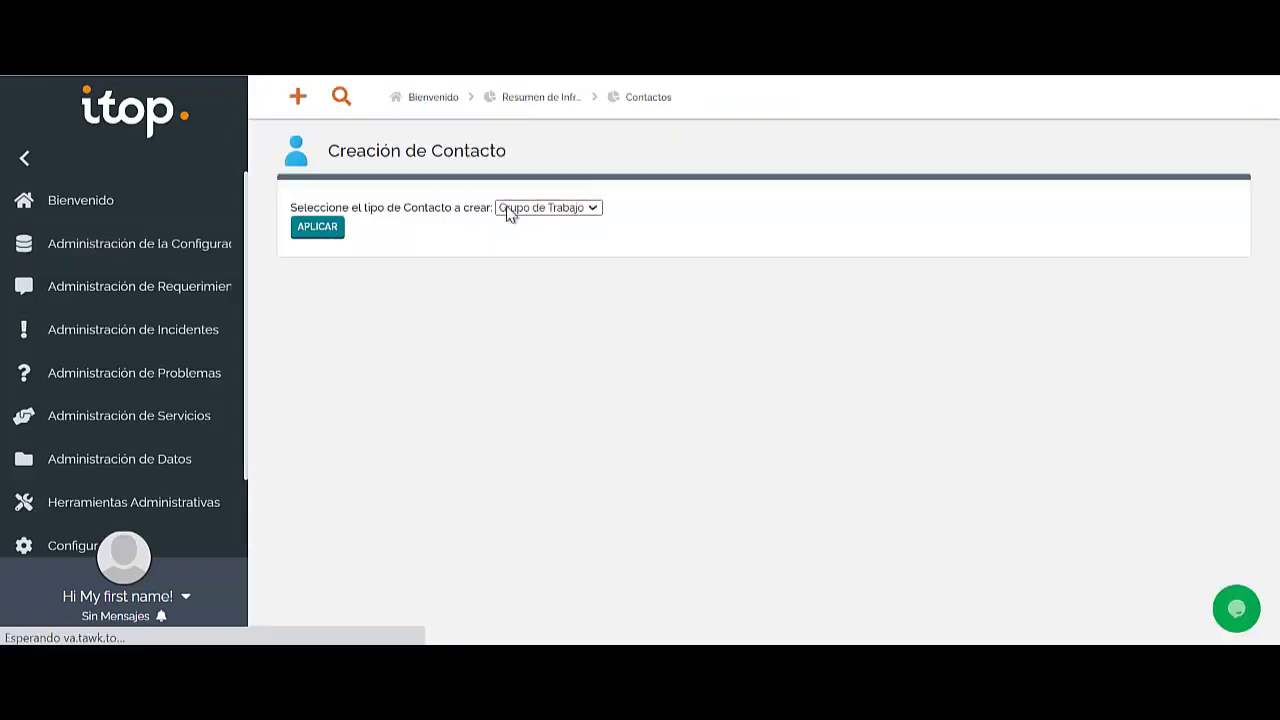
{"action": "left_click", "coordinate": [586, 212]}
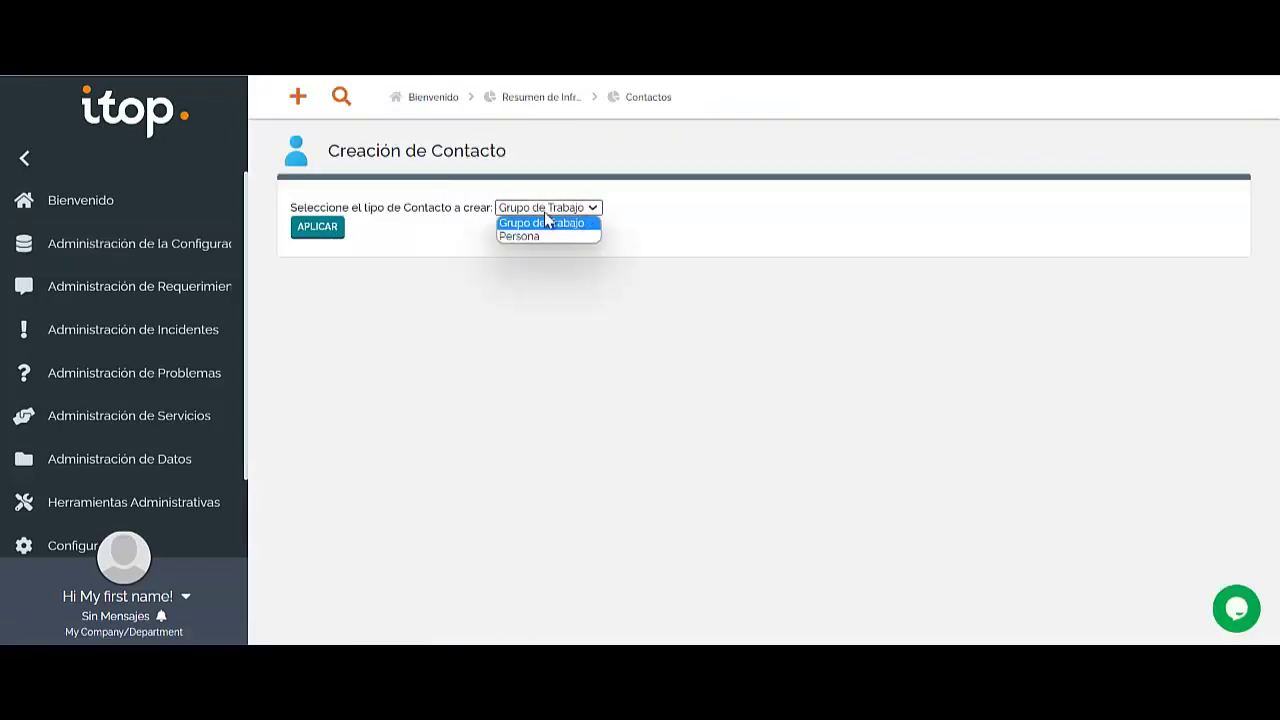
{"action": "left_click", "coordinate": [545, 222]}
{"action": "left_click", "coordinate": [340, 227]}
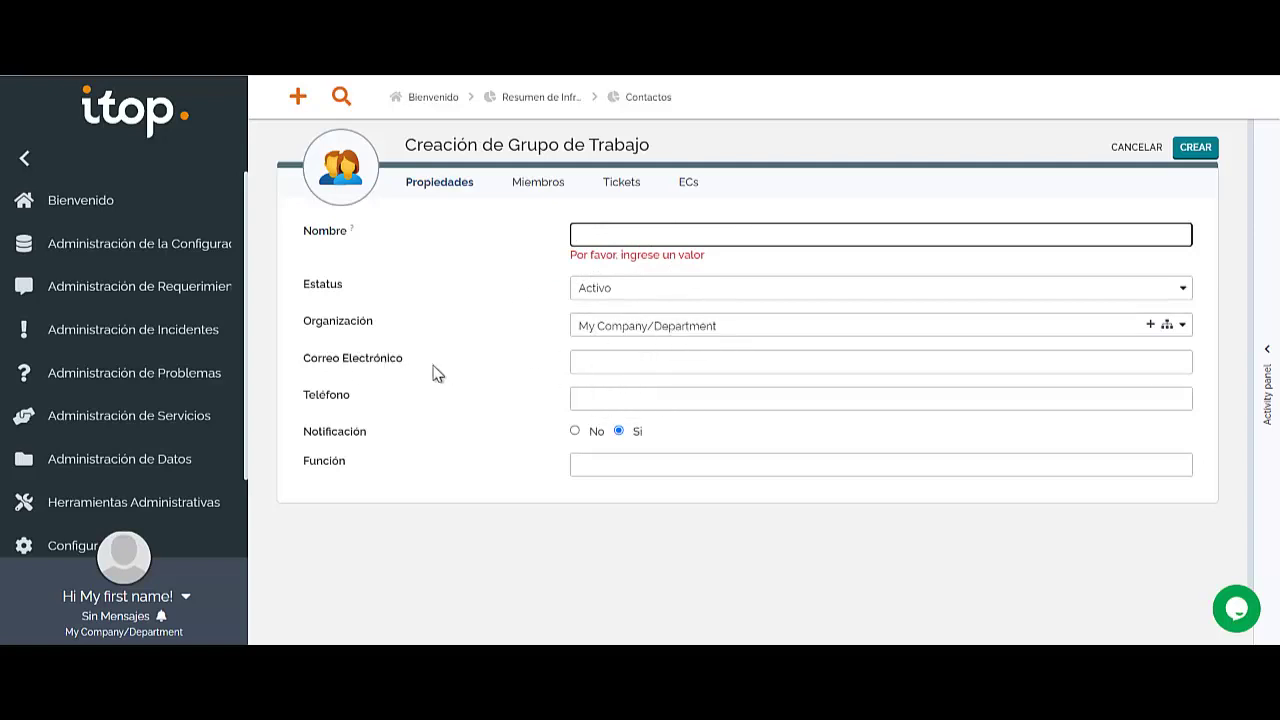
Step: Examine the work group's property fields, especially Correo Electrónico and Teléfono, without filling them in
{"action": "left_click_drag", "start_coordinate": [437, 371], "coordinate": [306, 363]}
{"action": "left_click", "coordinate": [615, 365]}
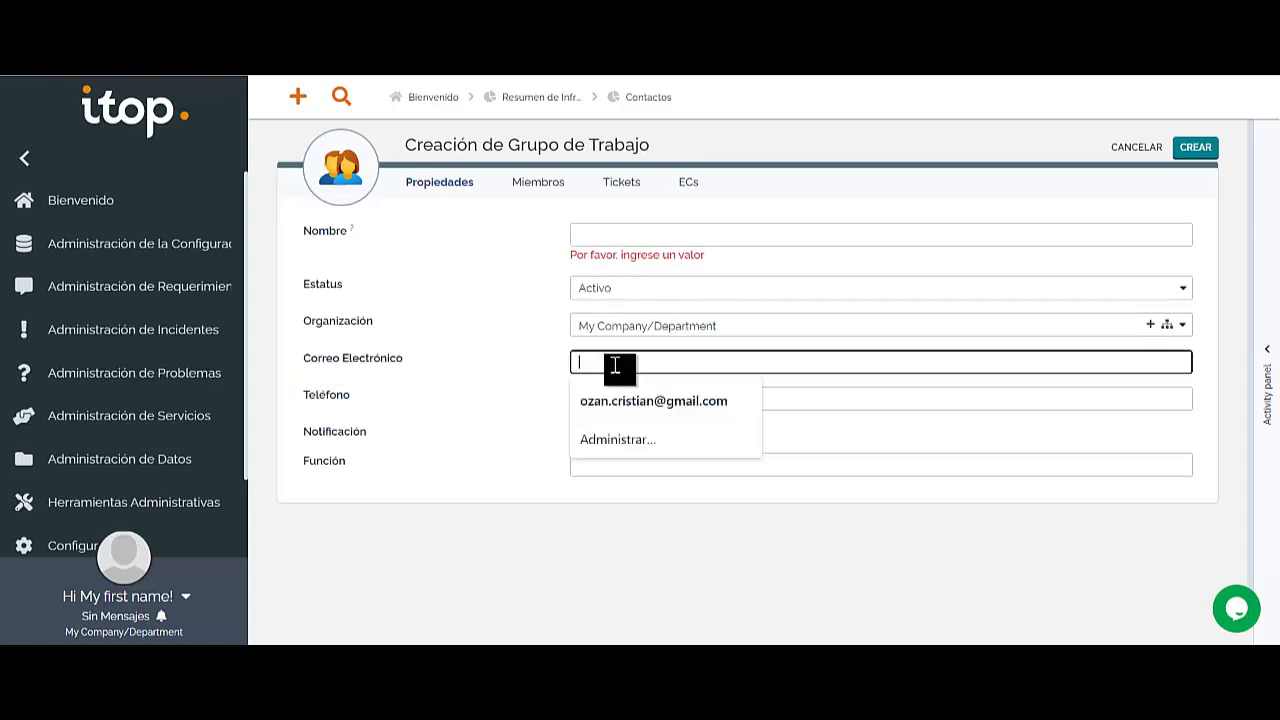
{"action": "left_click_drag", "start_coordinate": [404, 364], "coordinate": [324, 366]}
{"action": "left_click", "coordinate": [405, 360]}
{"action": "left_click_drag", "start_coordinate": [416, 363], "coordinate": [296, 366]}
{"action": "left_click", "coordinate": [663, 366]}
{"action": "left_click", "coordinate": [509, 441]}
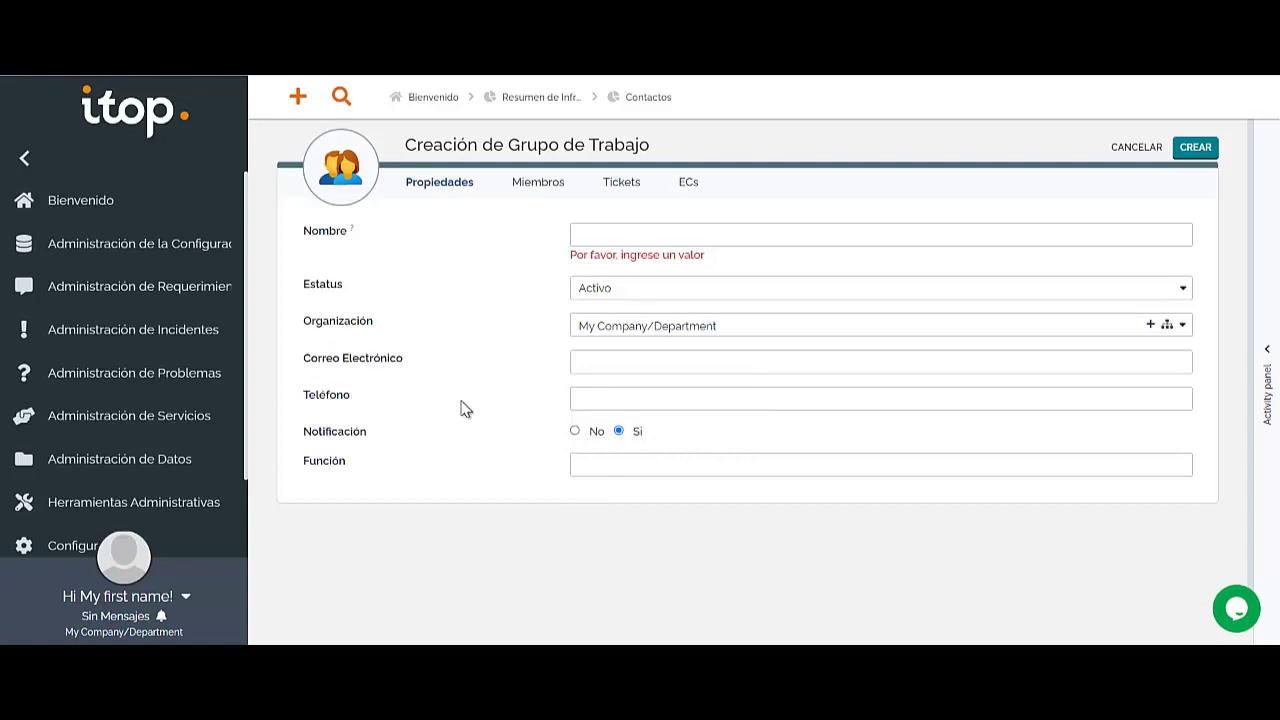
{"action": "left_click", "coordinate": [609, 396]}
{"action": "left_click", "coordinate": [435, 378]}
{"action": "left_click", "coordinate": [576, 368]}
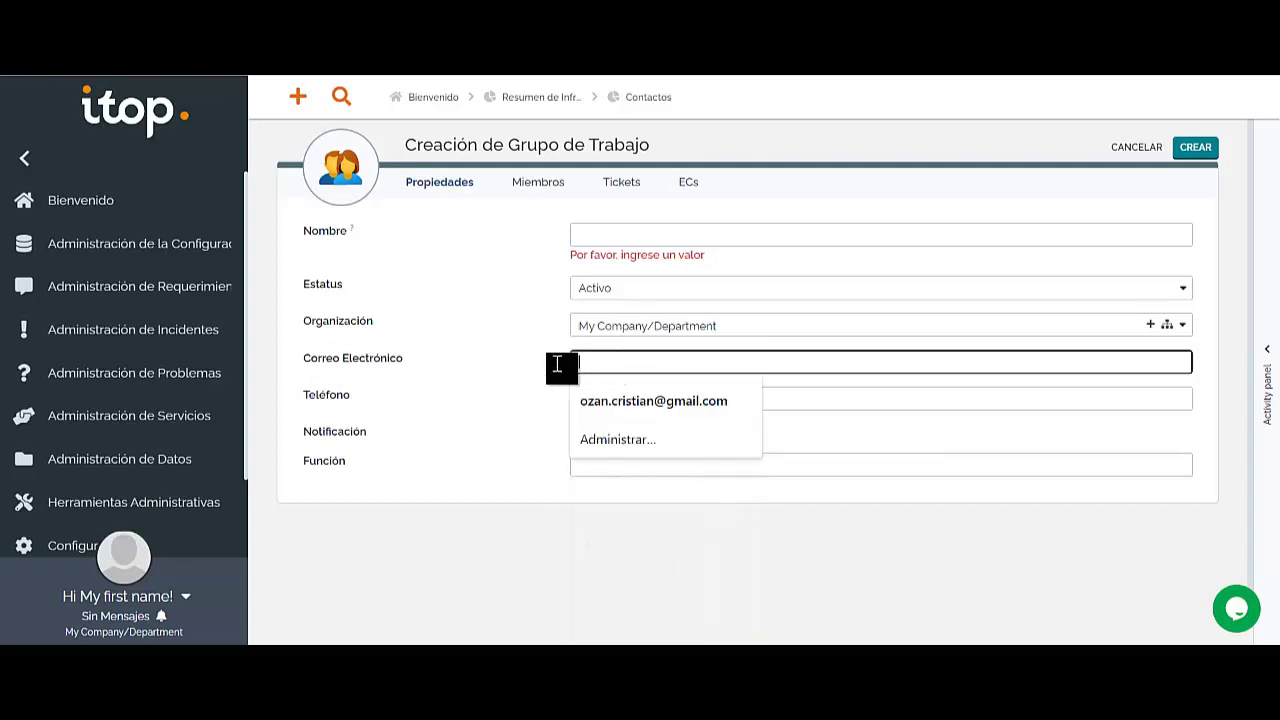
{"action": "left_click_drag", "start_coordinate": [414, 363], "coordinate": [306, 363]}
{"action": "left_click", "coordinate": [585, 361]}
{"action": "left_click", "coordinate": [397, 399]}
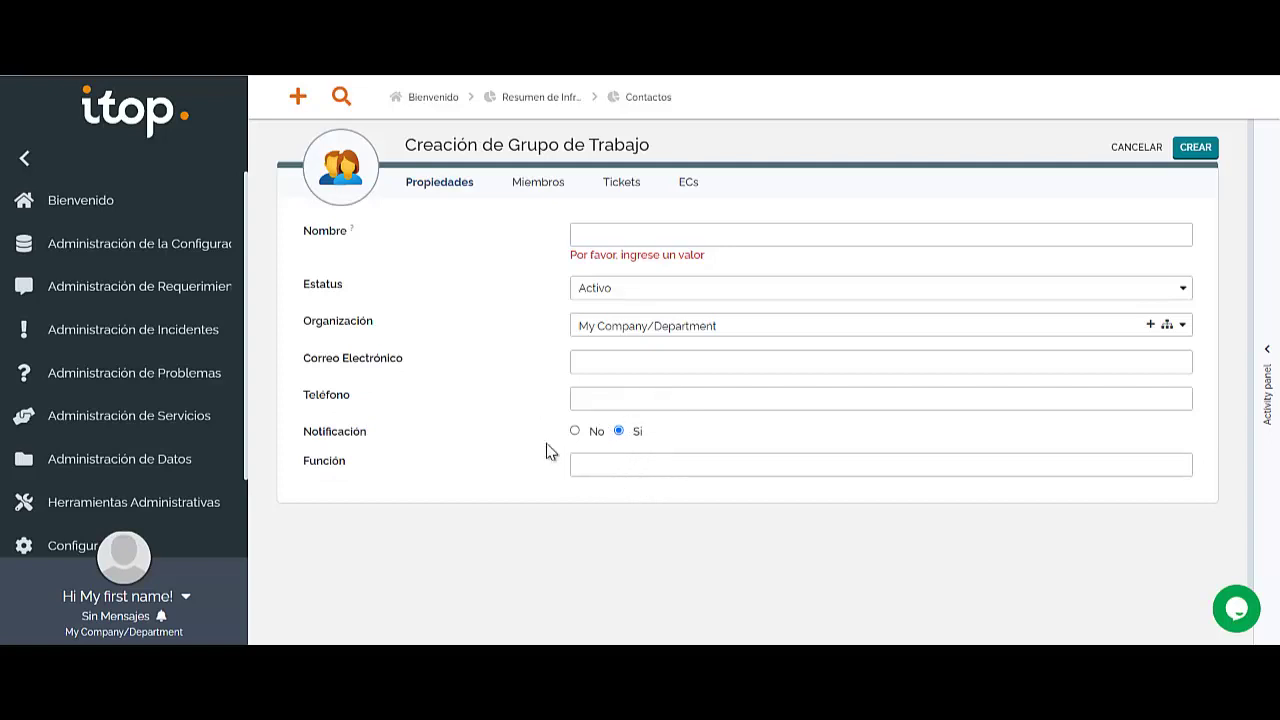
Step: View the work group's Miembros, Tickets and ECs sections
{"action": "left_click", "coordinate": [540, 185]}
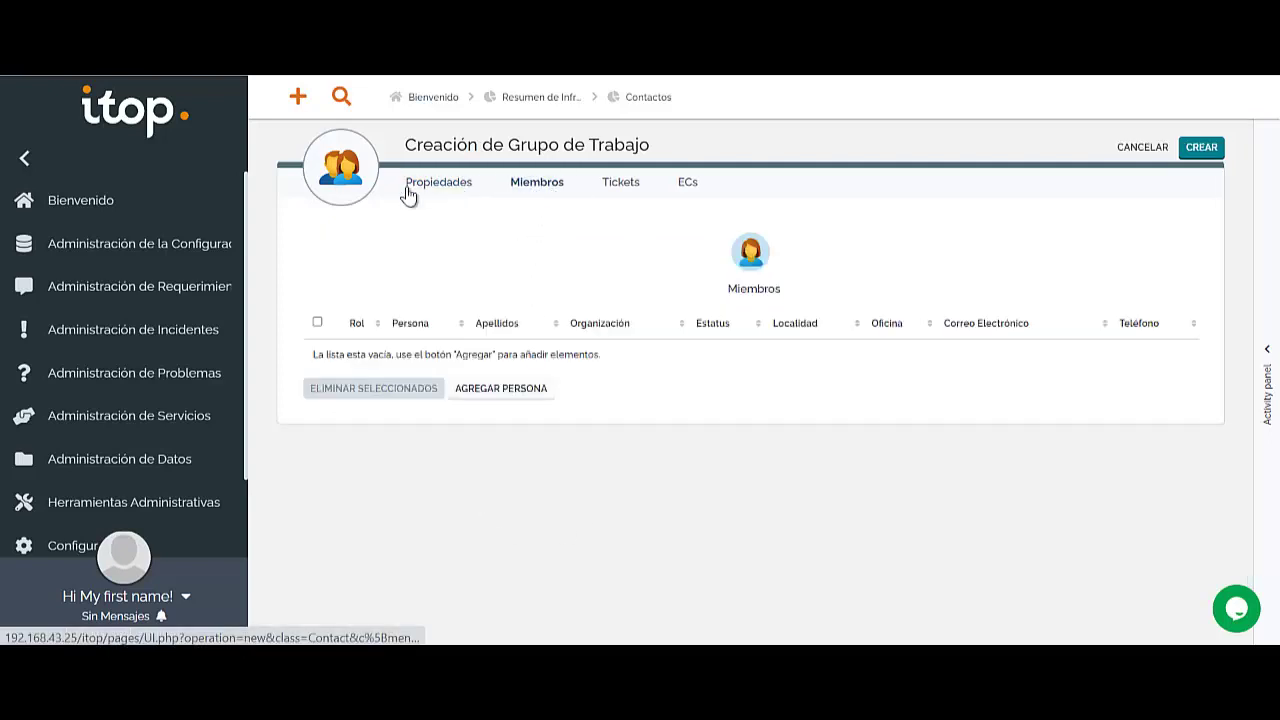
{"action": "left_click", "coordinate": [624, 190]}
{"action": "left_click", "coordinate": [699, 196]}
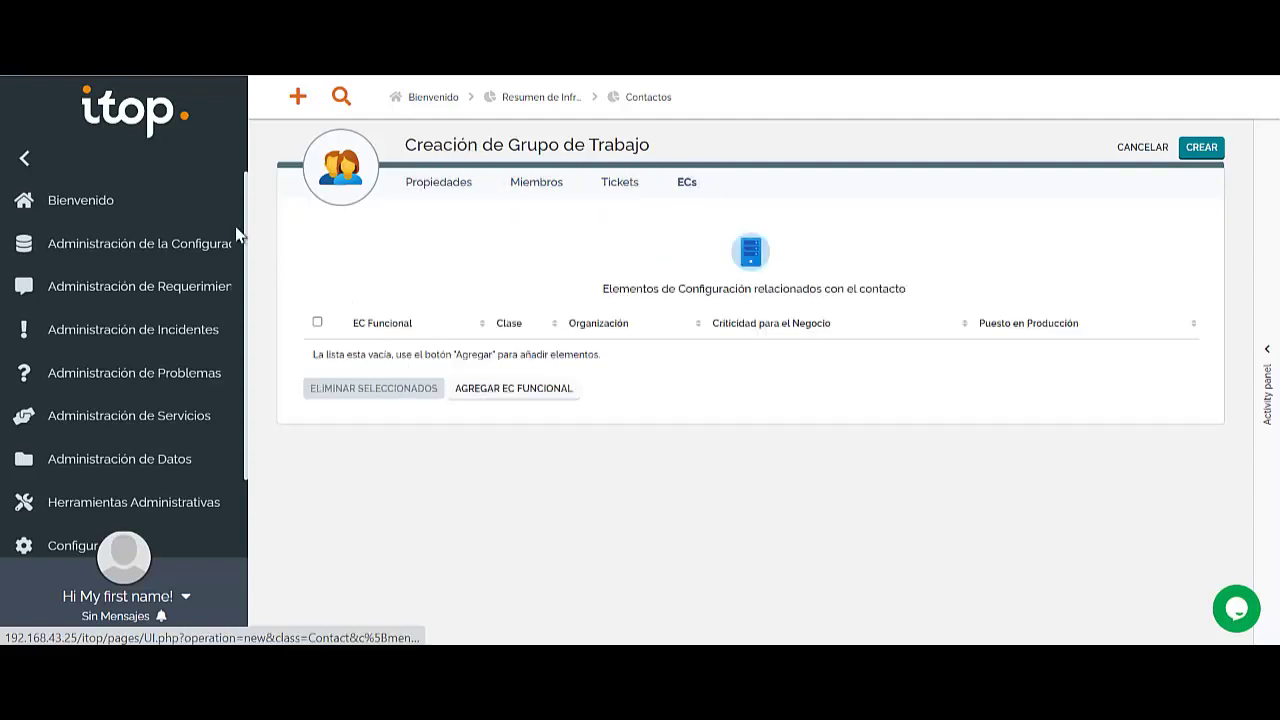
Step: Abandon the work group form, go to the Localidades y Oficinas overview and start creating a new Localidad
{"action": "left_click", "coordinate": [180, 256]}
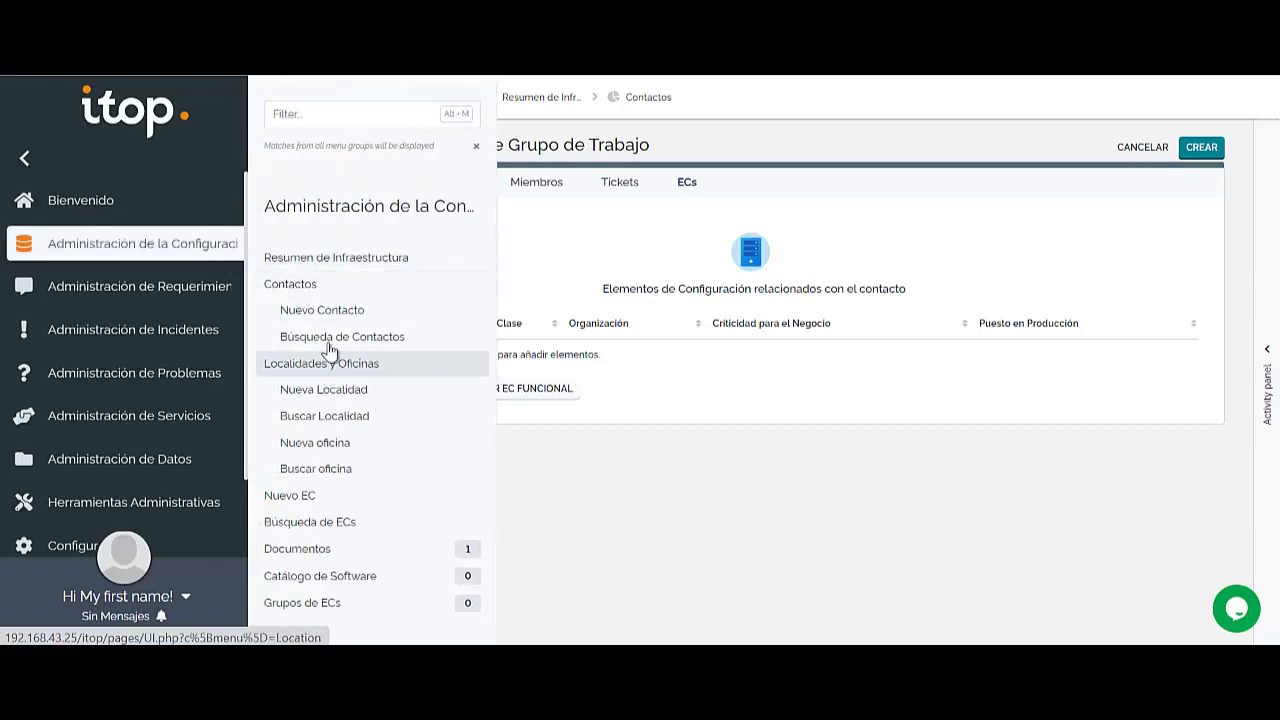
{"action": "left_click", "coordinate": [350, 366]}
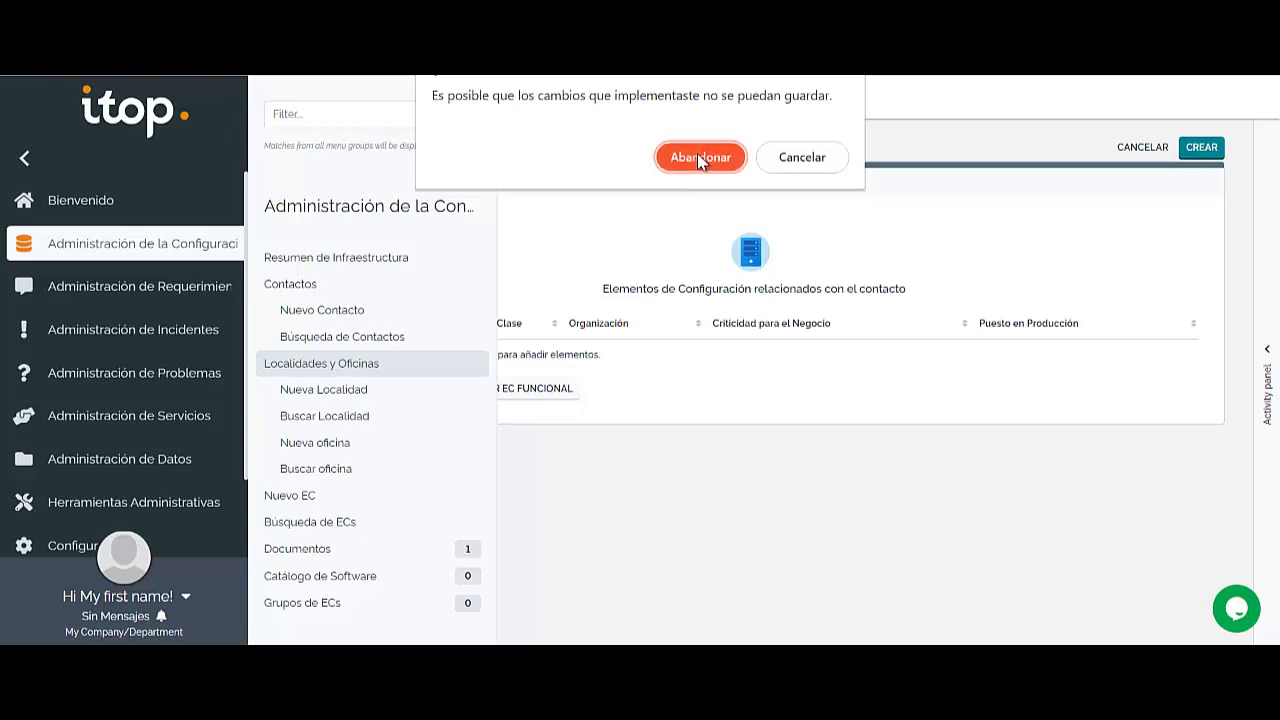
{"action": "left_click", "coordinate": [699, 157]}
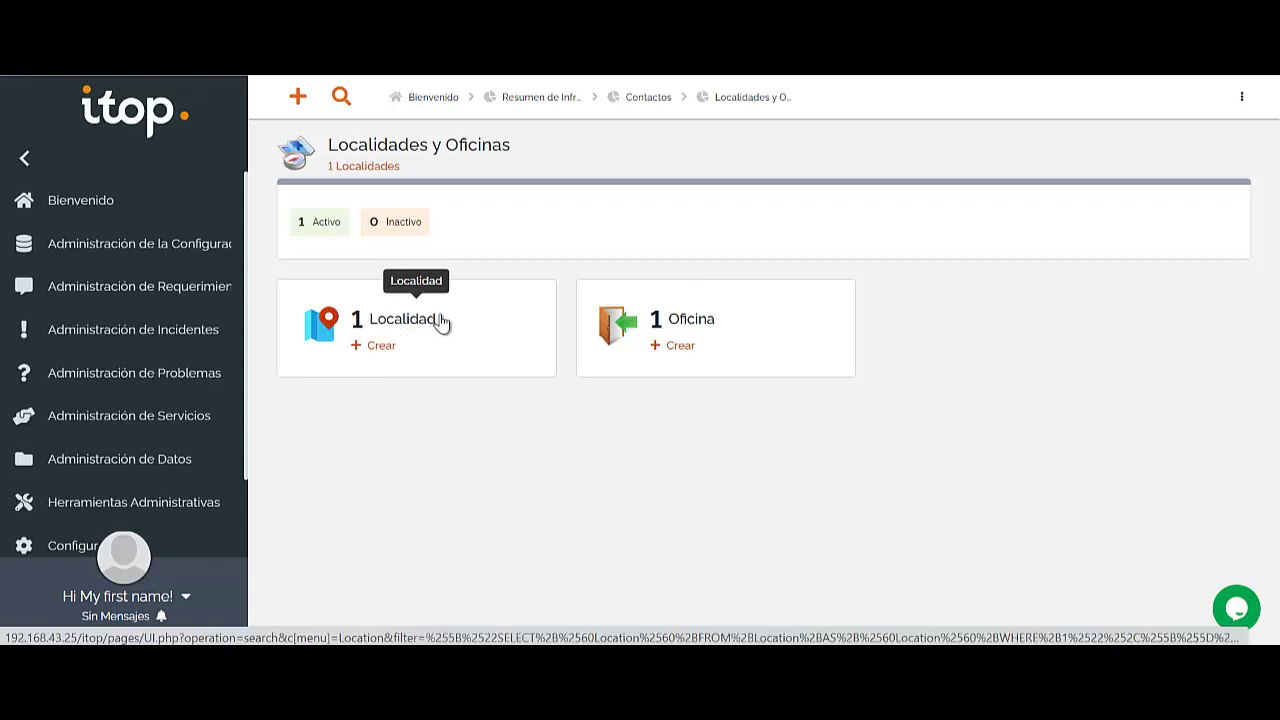
{"action": "left_click", "coordinate": [384, 346]}
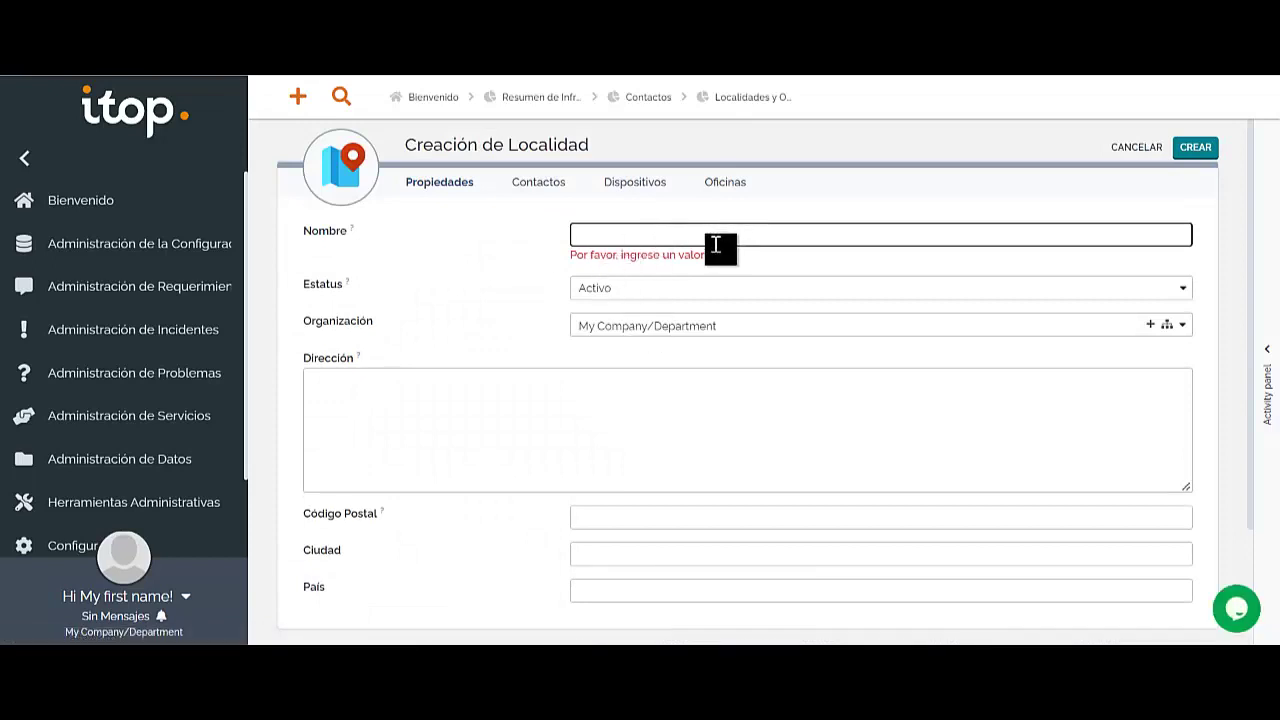
Step: Start a new organization from the location's Organización field, named "Secretaria de Tecnologías para la Gestion" with the code STG
{"action": "left_click", "coordinate": [614, 328]}
{"action": "left_click", "coordinate": [615, 328]}
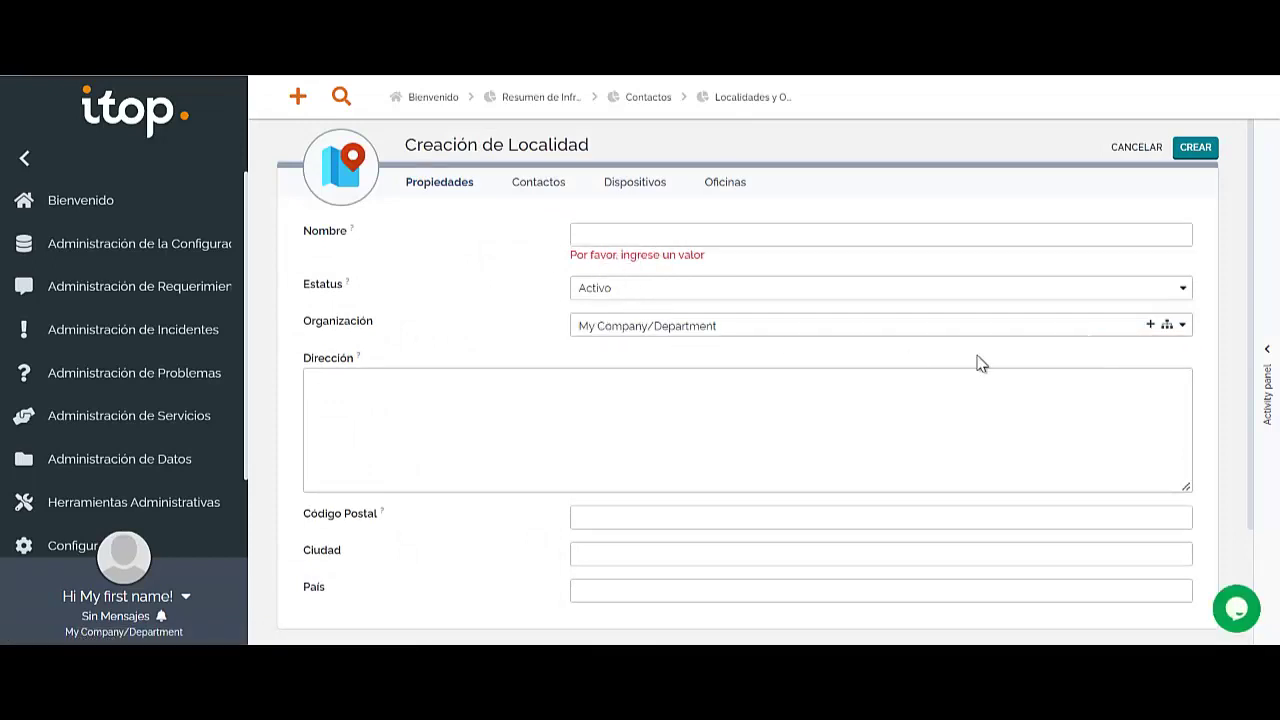
{"action": "left_click", "coordinate": [1151, 323]}
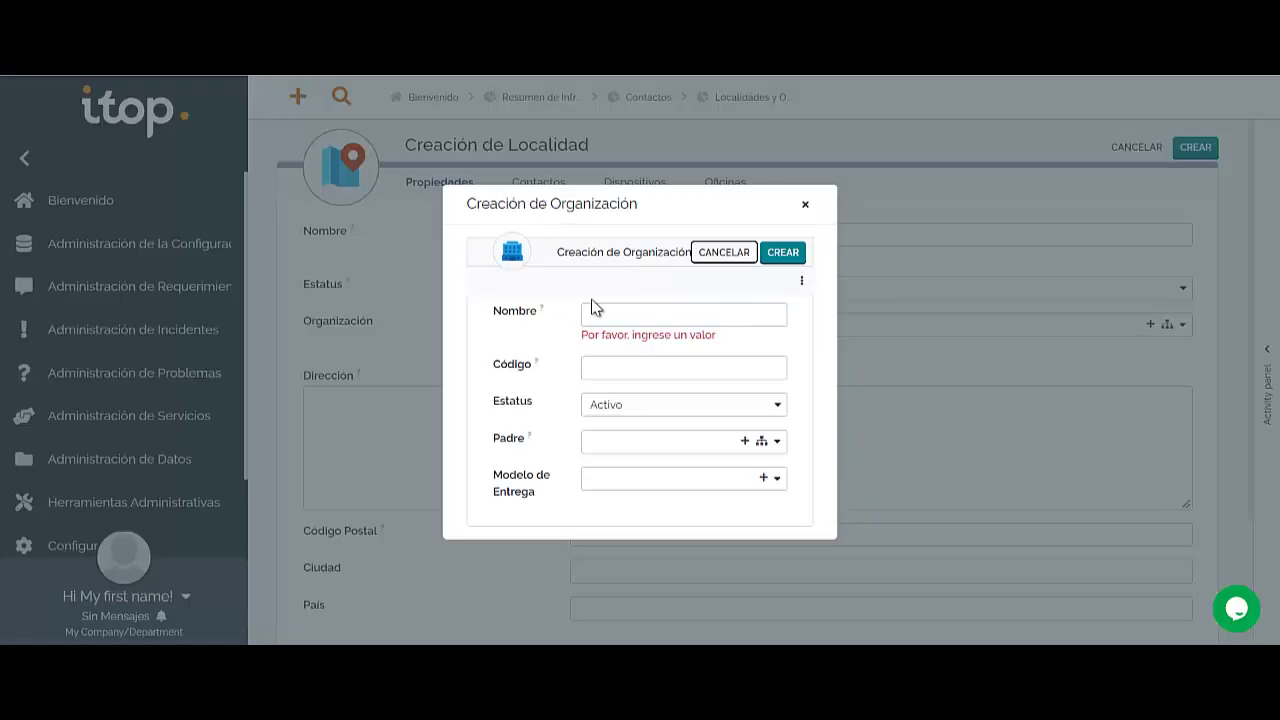
{"action": "left_click", "coordinate": [606, 313]}
{"action": "type", "text": "Sec"}
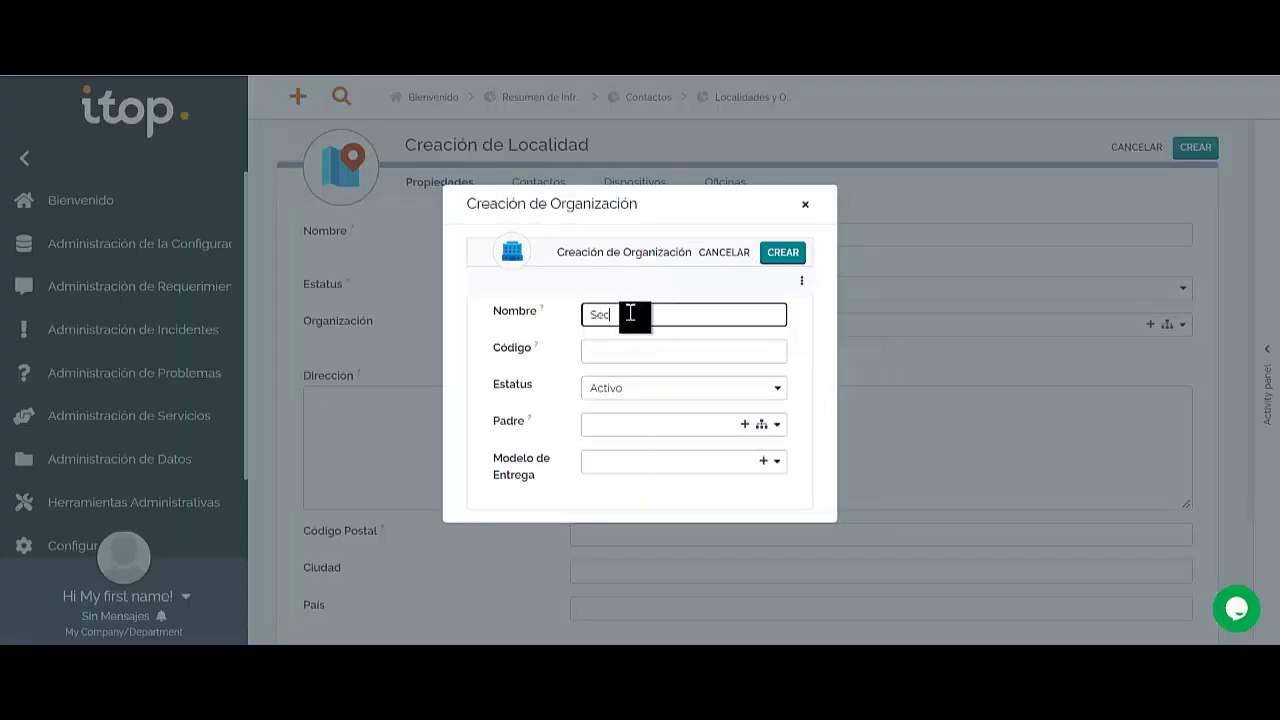
{"action": "key", "text": "BackSpace"}
{"action": "key", "text": "BackSpace"}
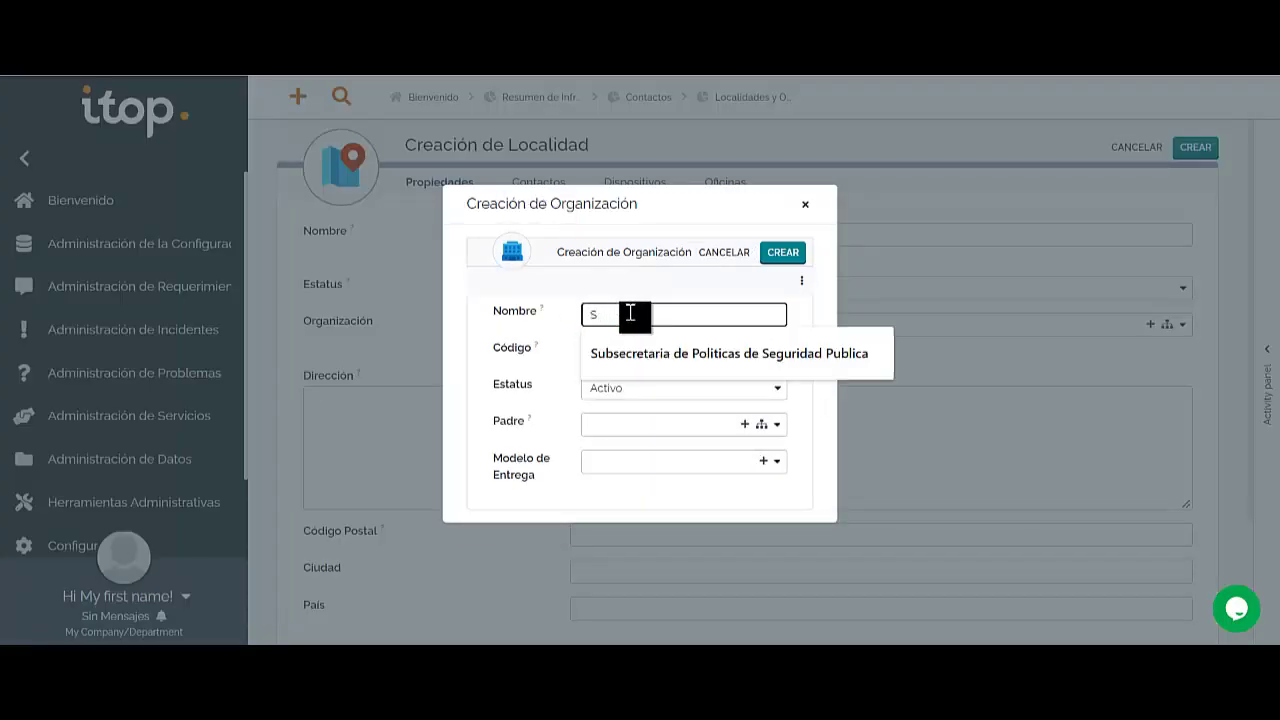
{"action": "type", "text": "ecn"}
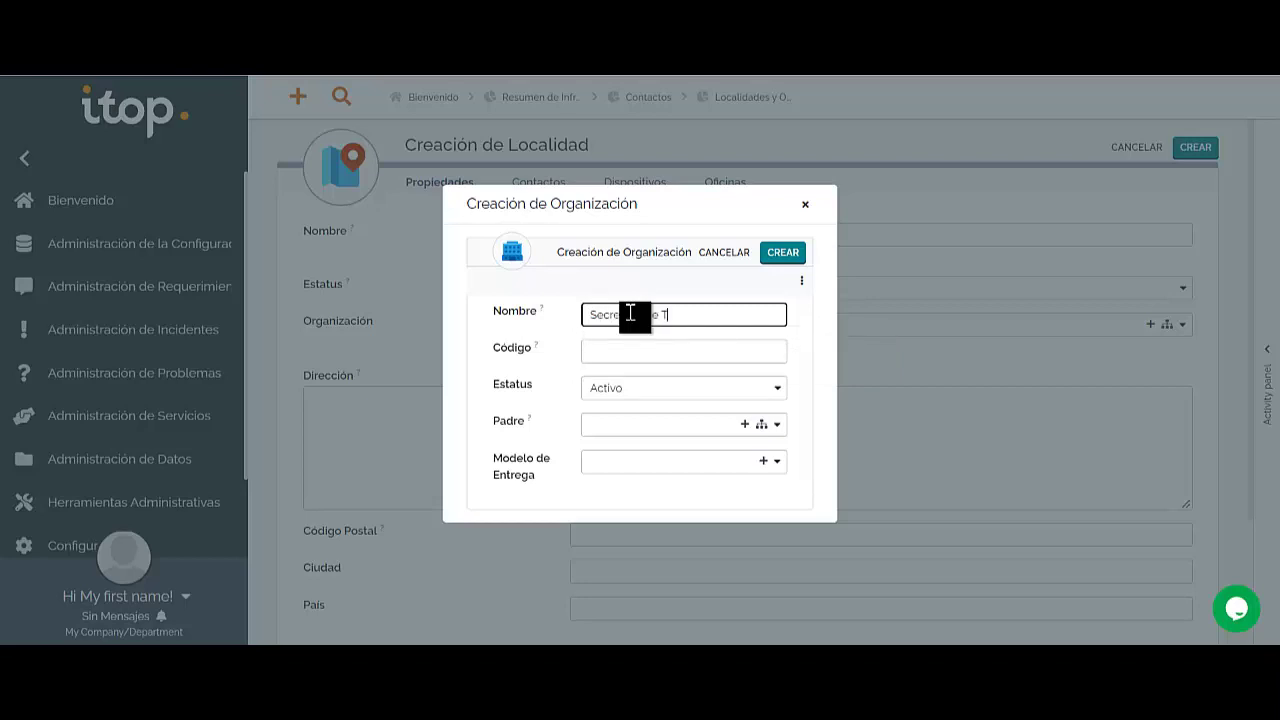
{"action": "type", "text": " as para la Gestion"}
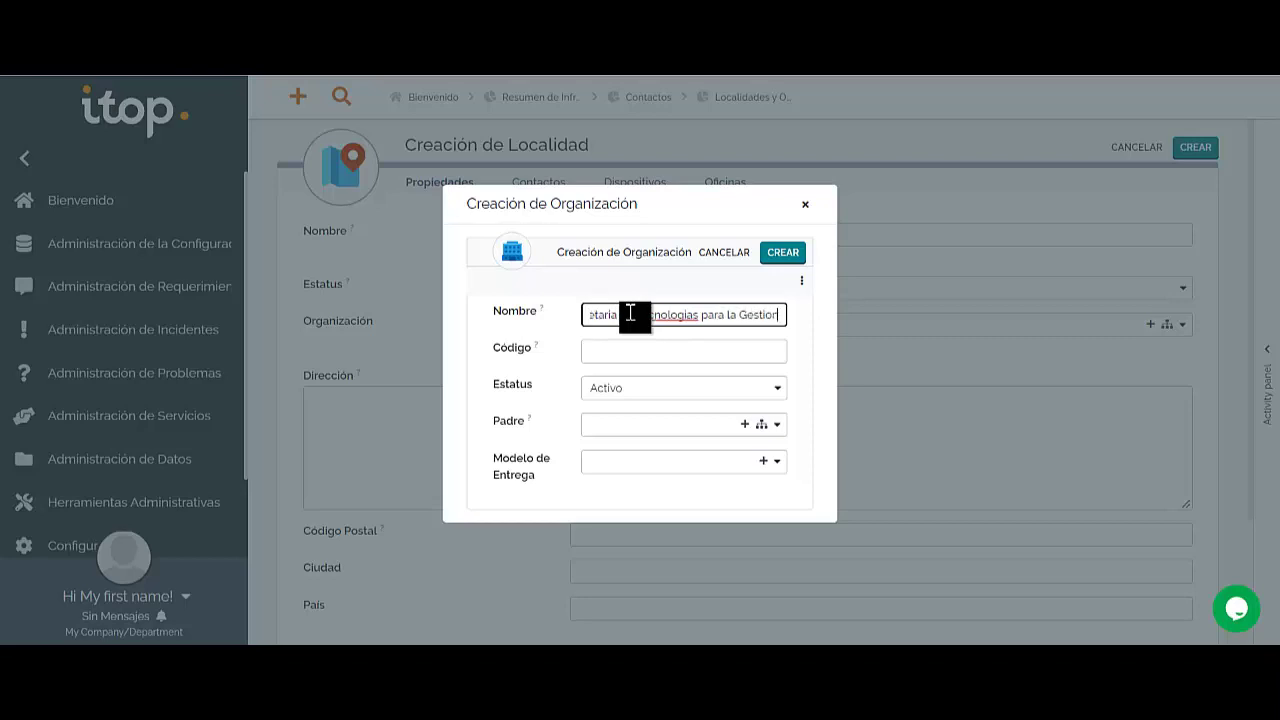
{"action": "right_click", "coordinate": [669, 310]}
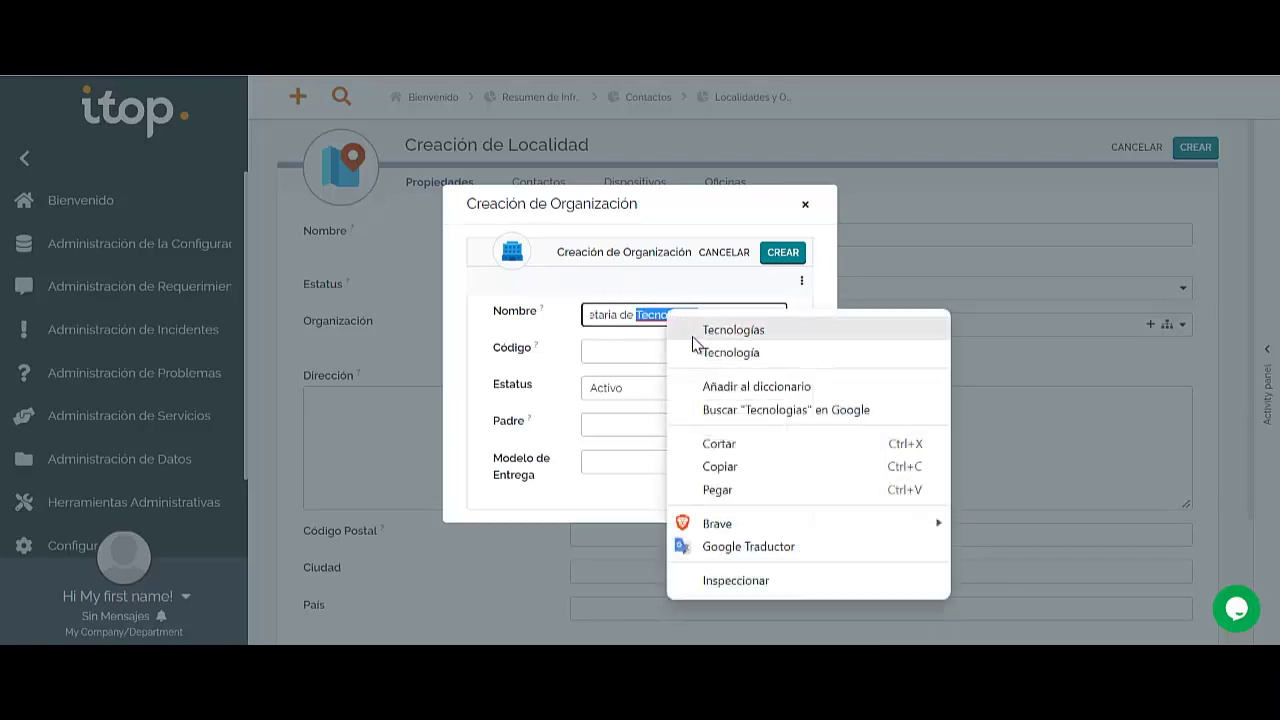
{"action": "left_click", "coordinate": [700, 330]}
{"action": "left_click", "coordinate": [648, 352]}
{"action": "type", "text": "STG"}
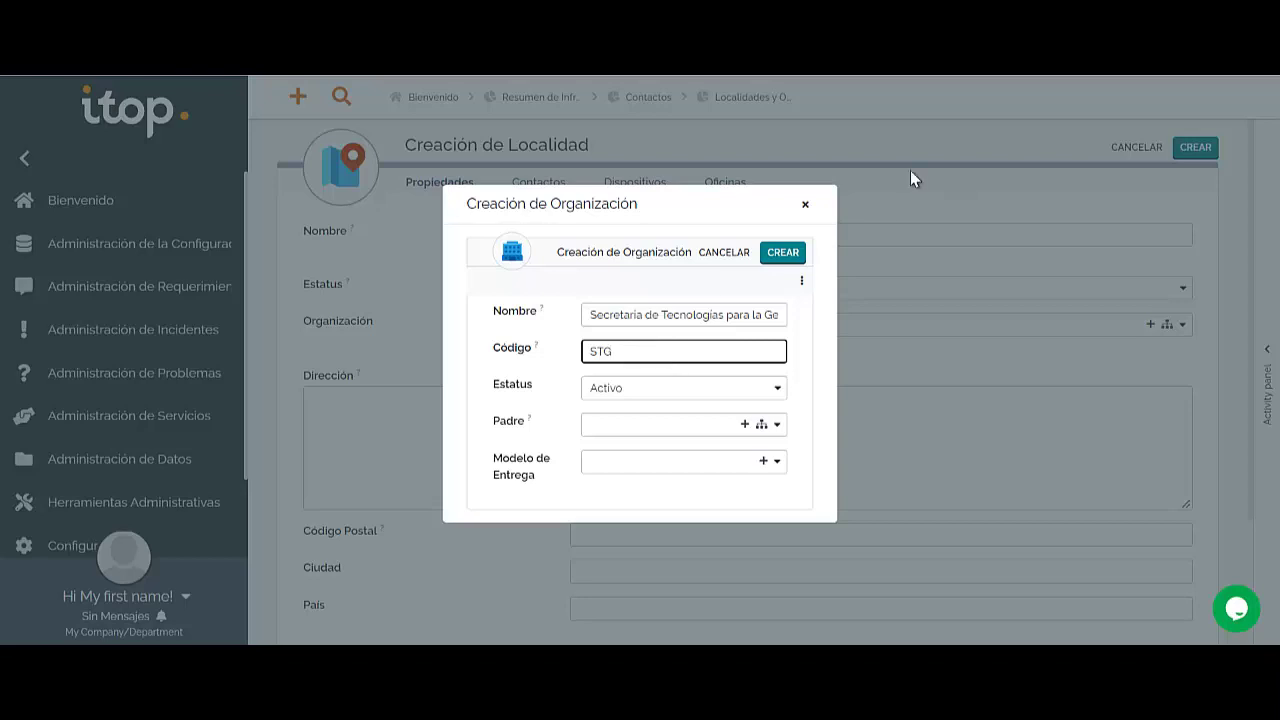
Step: Review the new organization's Nombre and Código, and check which parent organizations the Padre hierarchy offers without choosing one
{"action": "left_click_drag", "start_coordinate": [597, 316], "coordinate": [795, 332]}
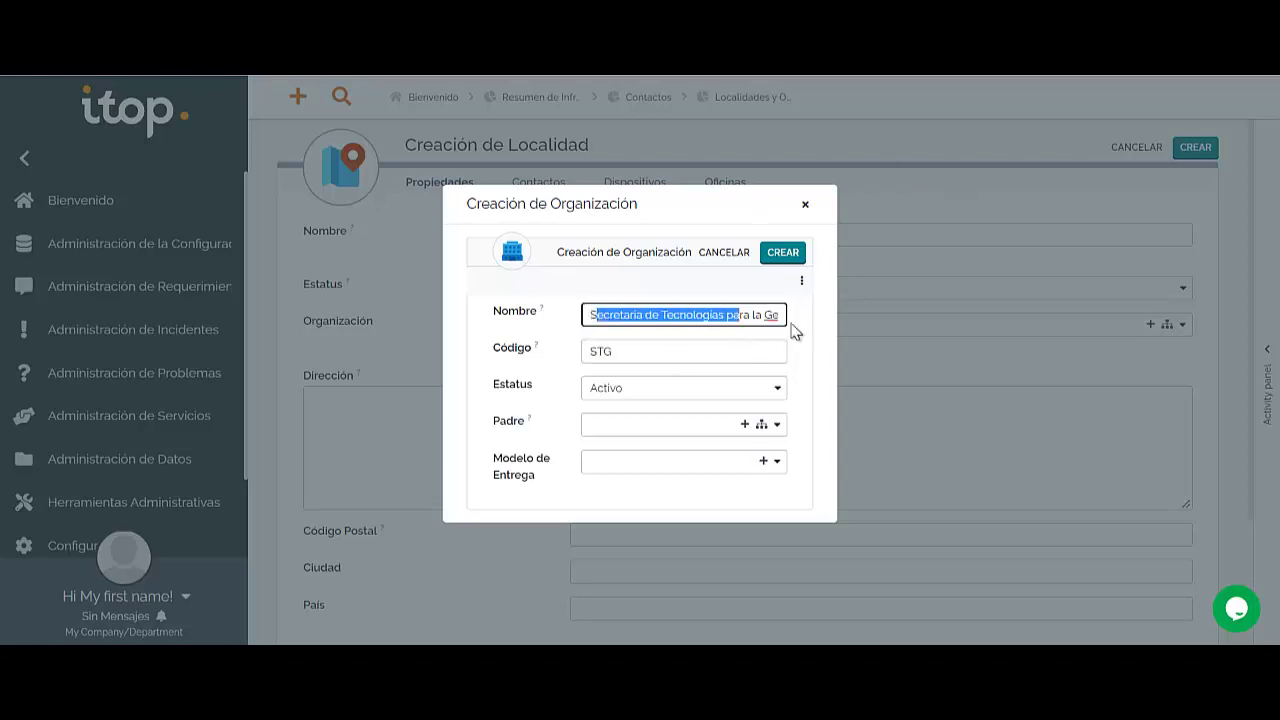
{"action": "left_click", "coordinate": [694, 316]}
{"action": "left_click", "coordinate": [762, 425]}
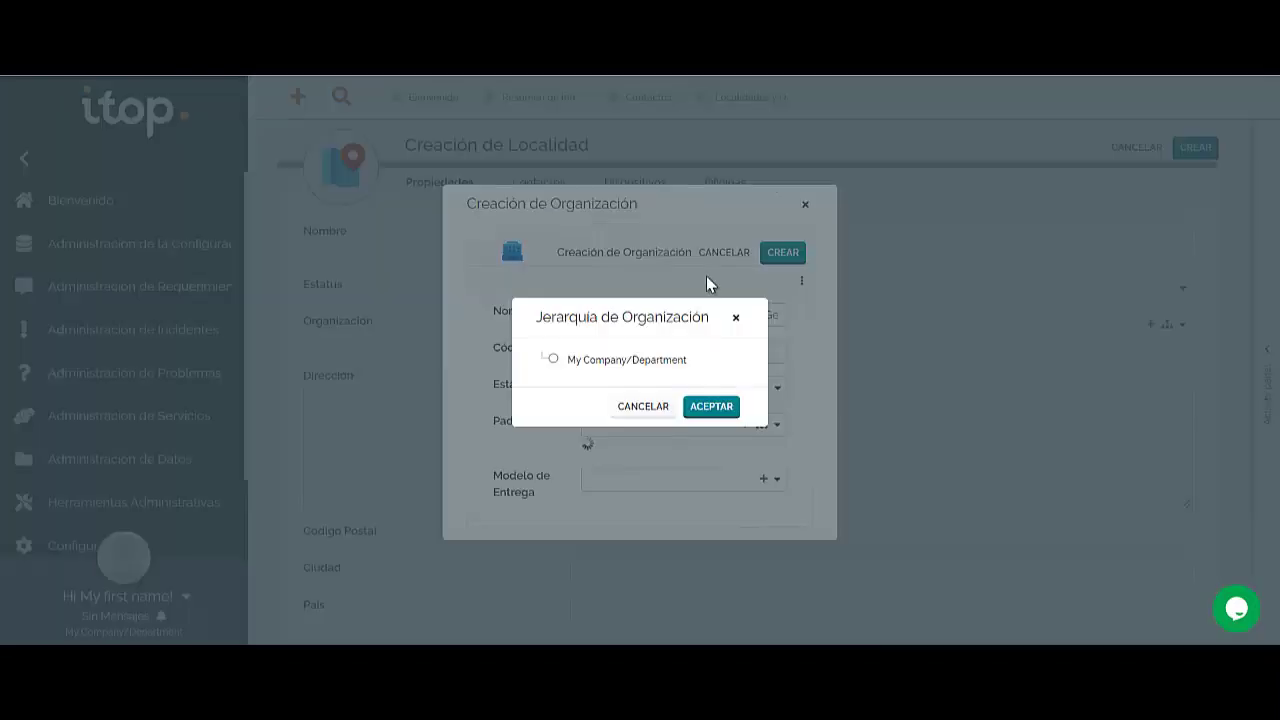
{"action": "left_click", "coordinate": [643, 407]}
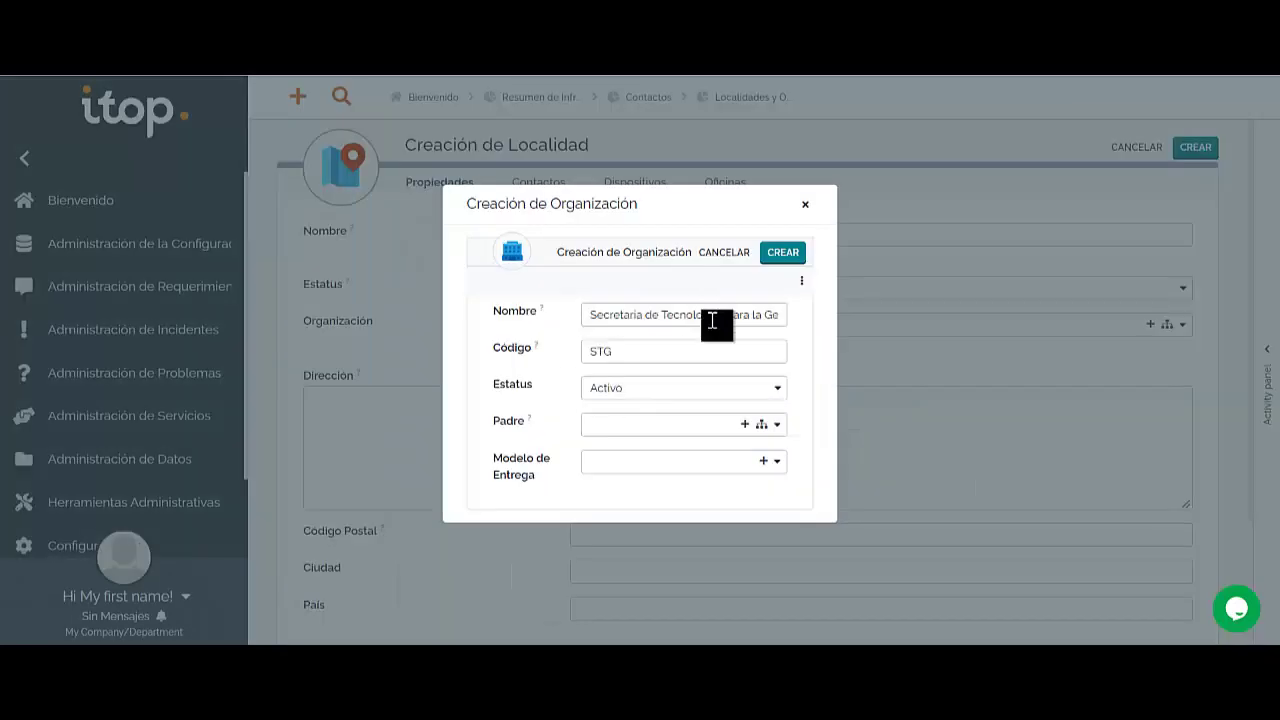
{"action": "left_click_drag", "start_coordinate": [591, 315], "coordinate": [623, 383]}
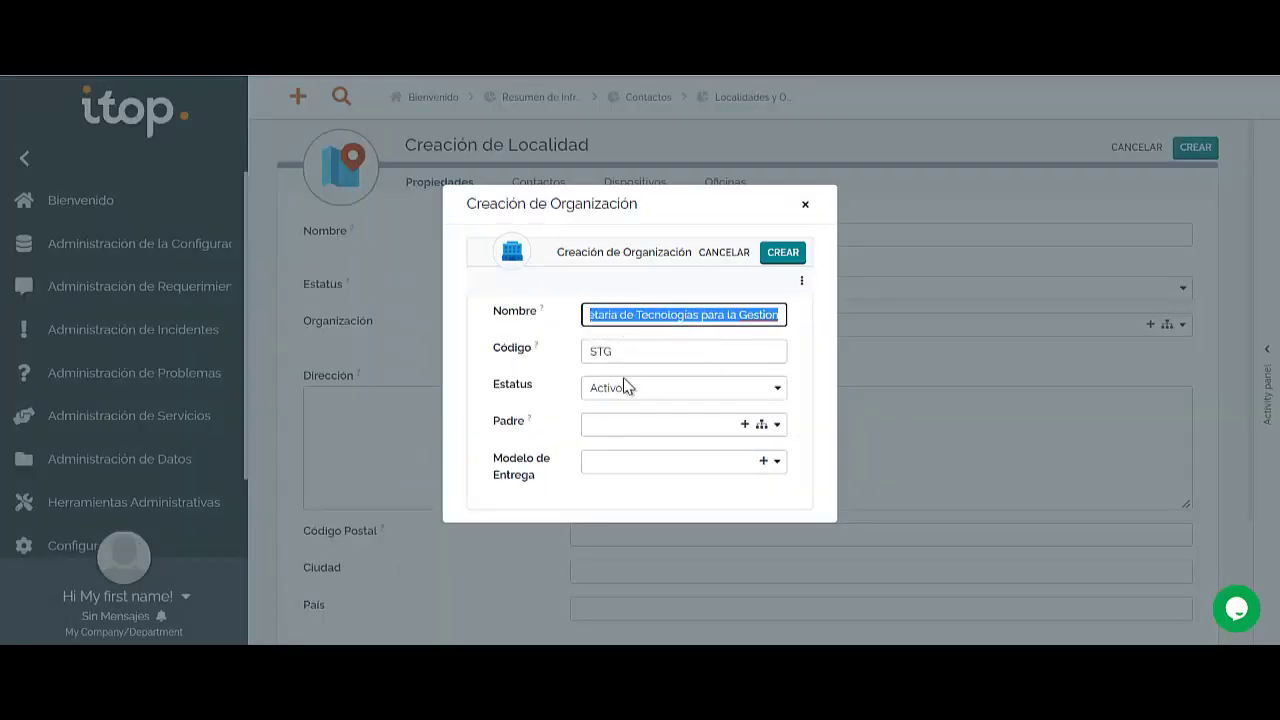
{"action": "left_click", "coordinate": [630, 359]}
{"action": "type", "text": "STG"}
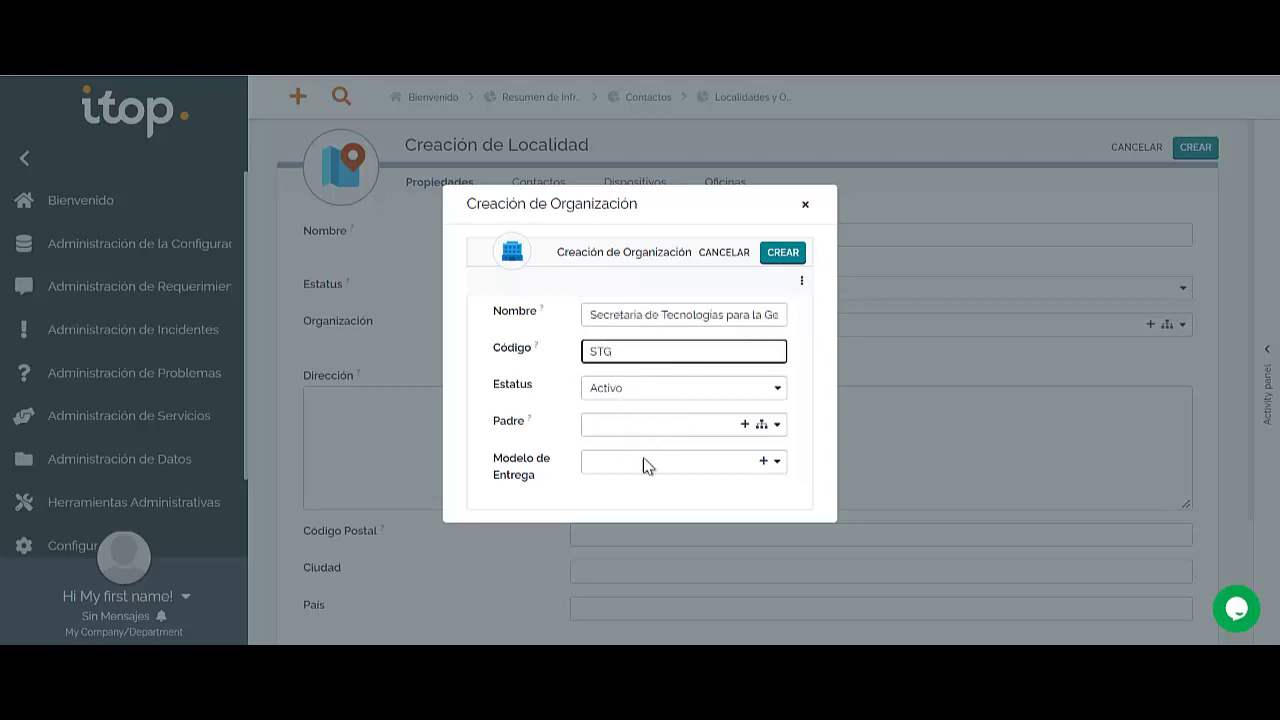
{"action": "left_click", "coordinate": [762, 426]}
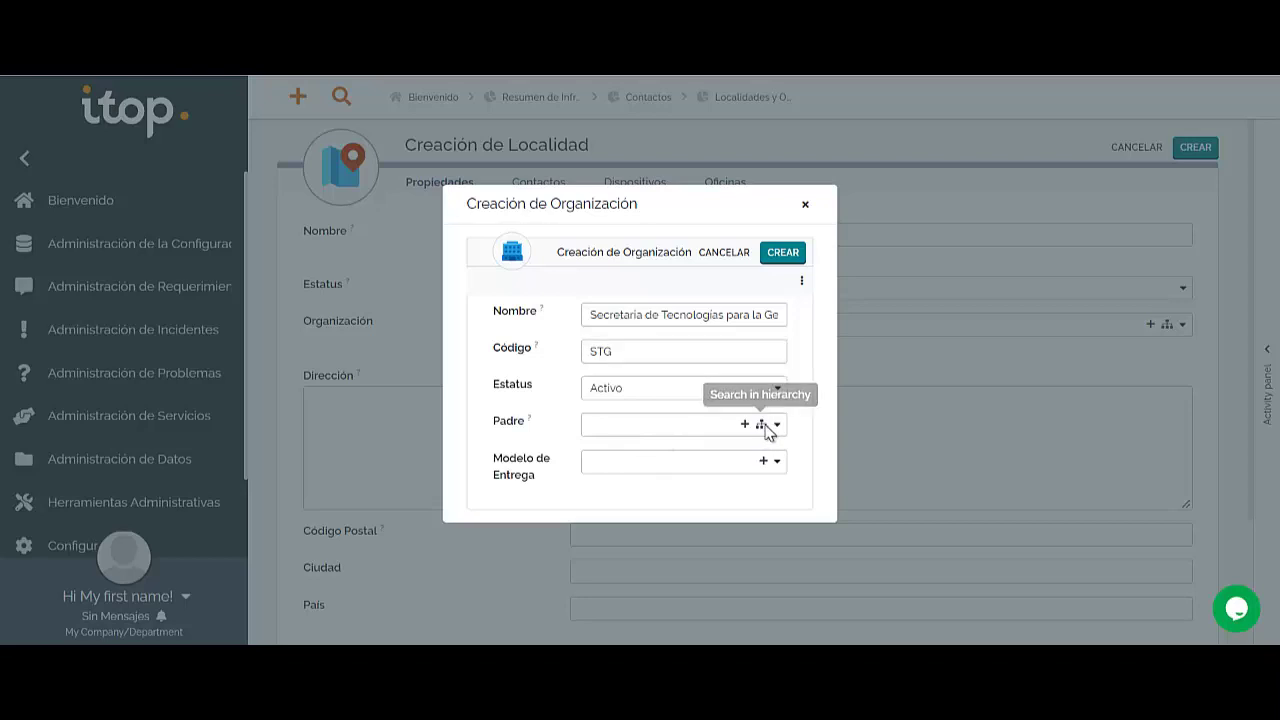
{"action": "left_click", "coordinate": [734, 321]}
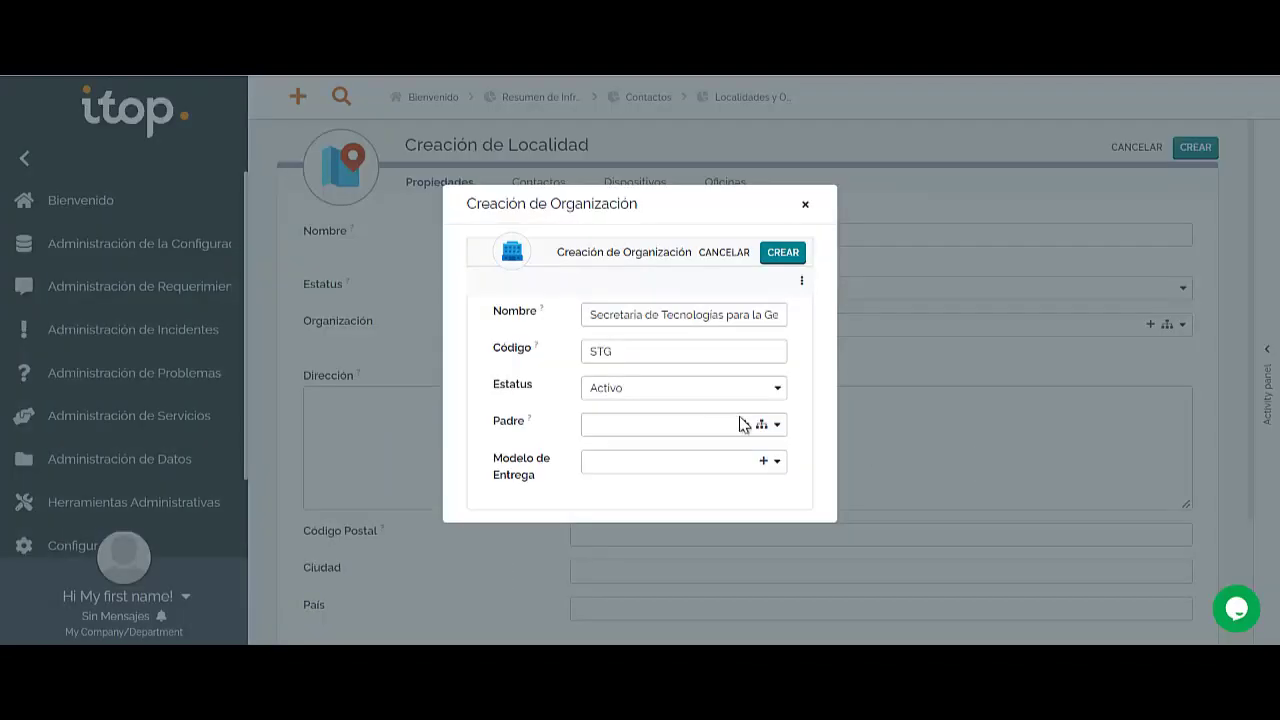
Step: Create the parent organization "Ministerio de Gestión Publica" with code MGP for the Padre field, and finish creating the STG organization
{"action": "left_click", "coordinate": [747, 425]}
{"action": "left_click", "coordinate": [628, 341]}
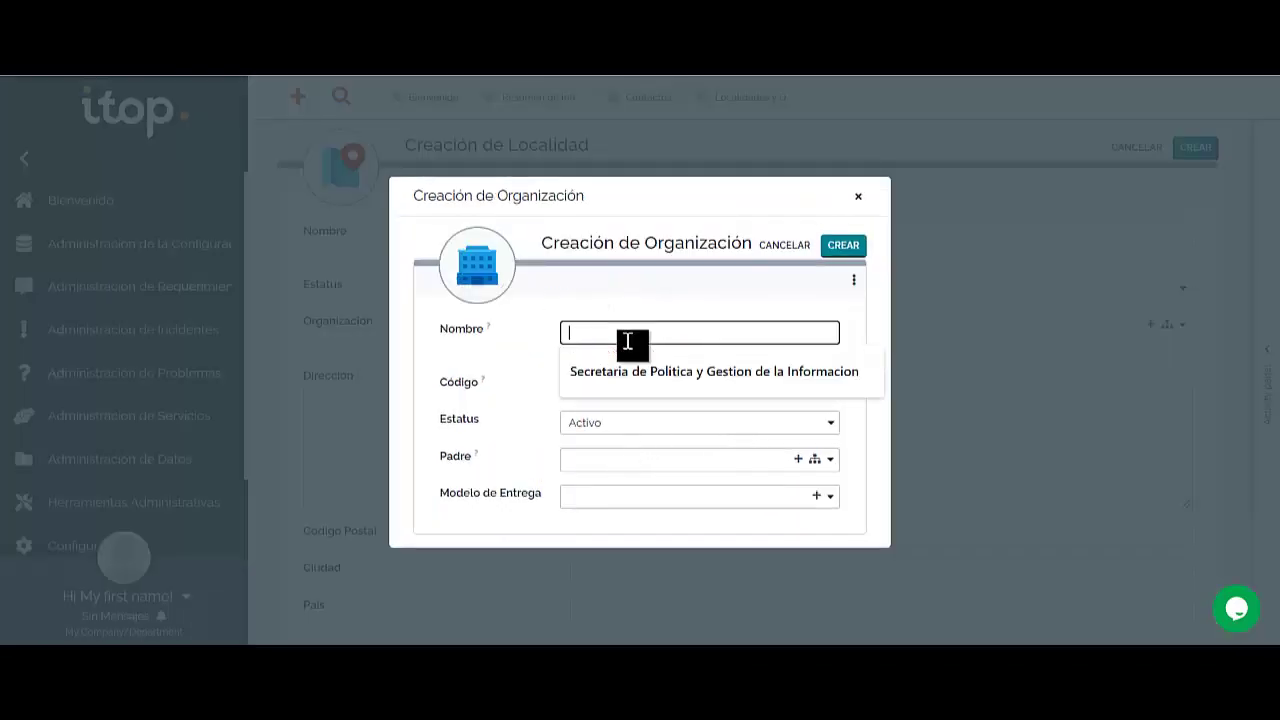
{"action": "type", "text": "Ministerio"}
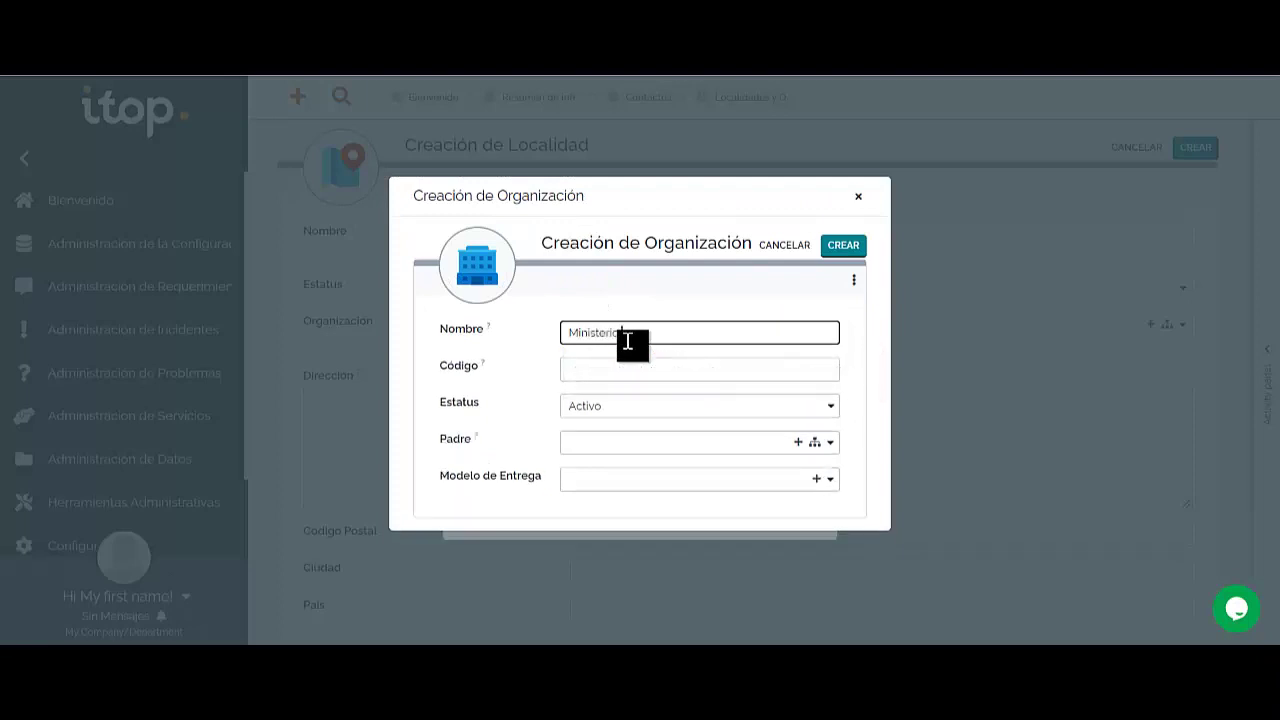
{"action": "type", "text": " de Gestion Publica"}
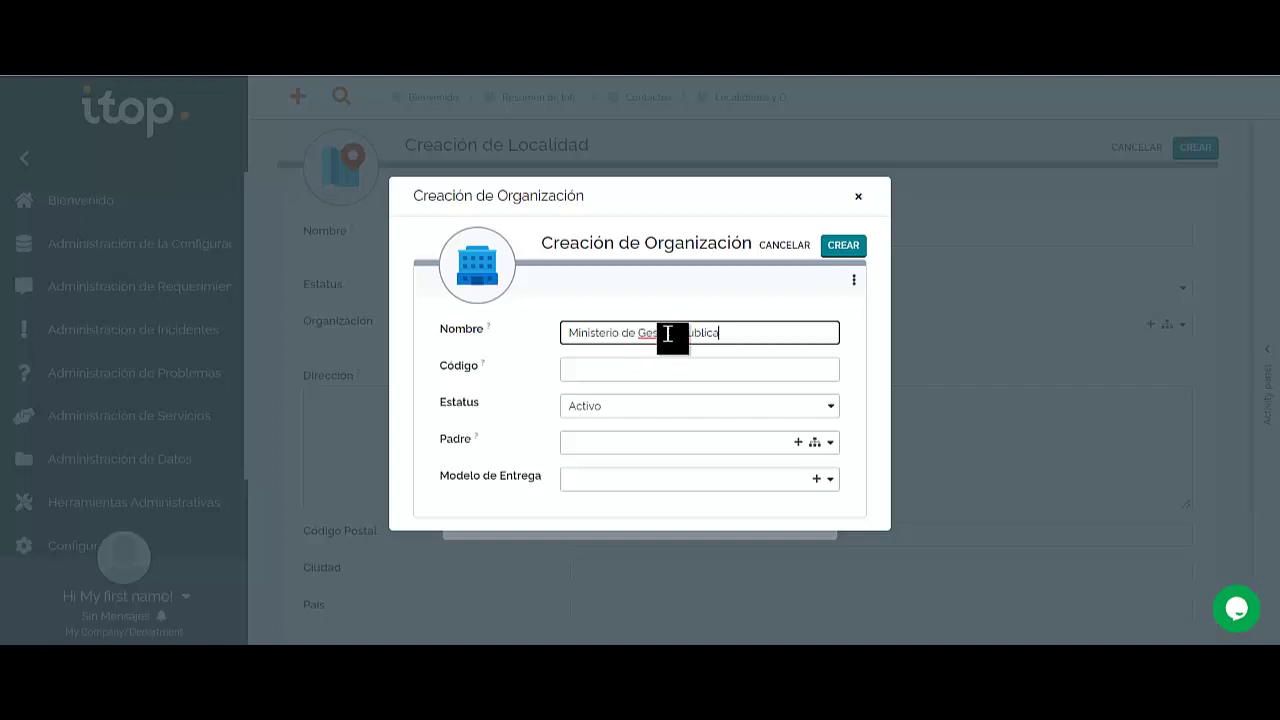
{"action": "left_click", "coordinate": [666, 332]}
{"action": "key", "text": "BackSpace"}
{"action": "key", "text": "Tab"}
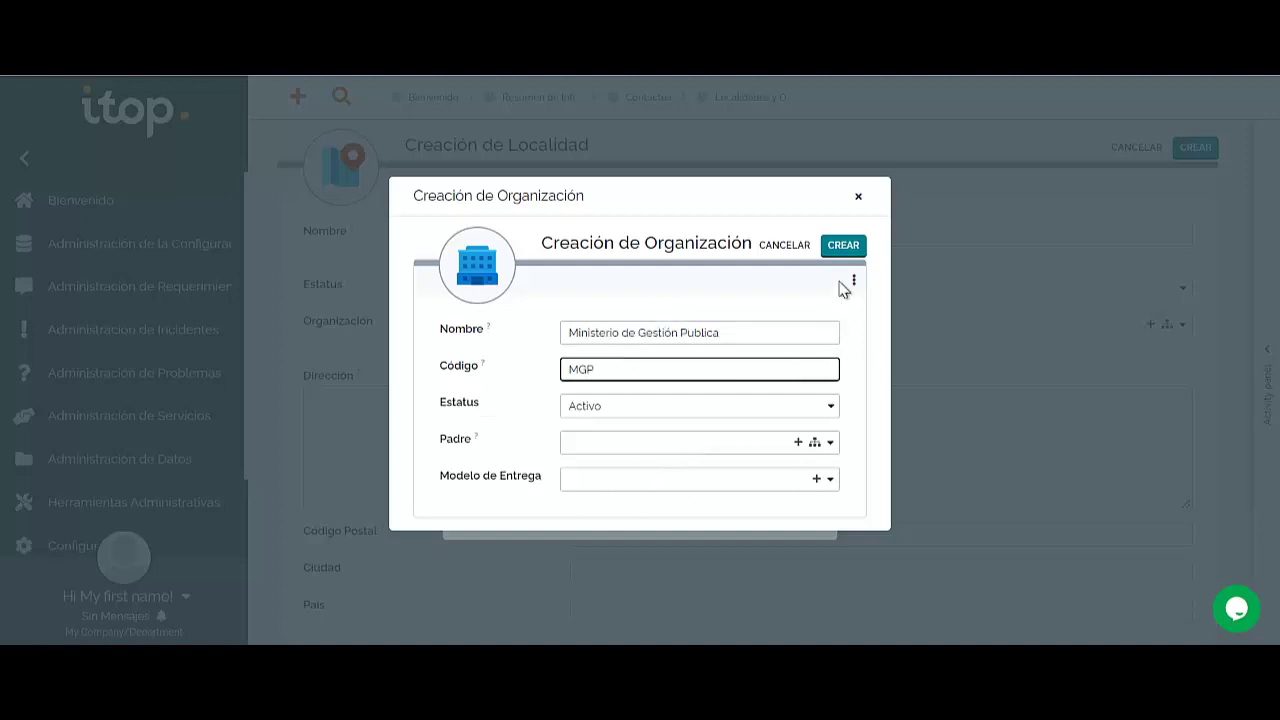
{"action": "left_click", "coordinate": [843, 246]}
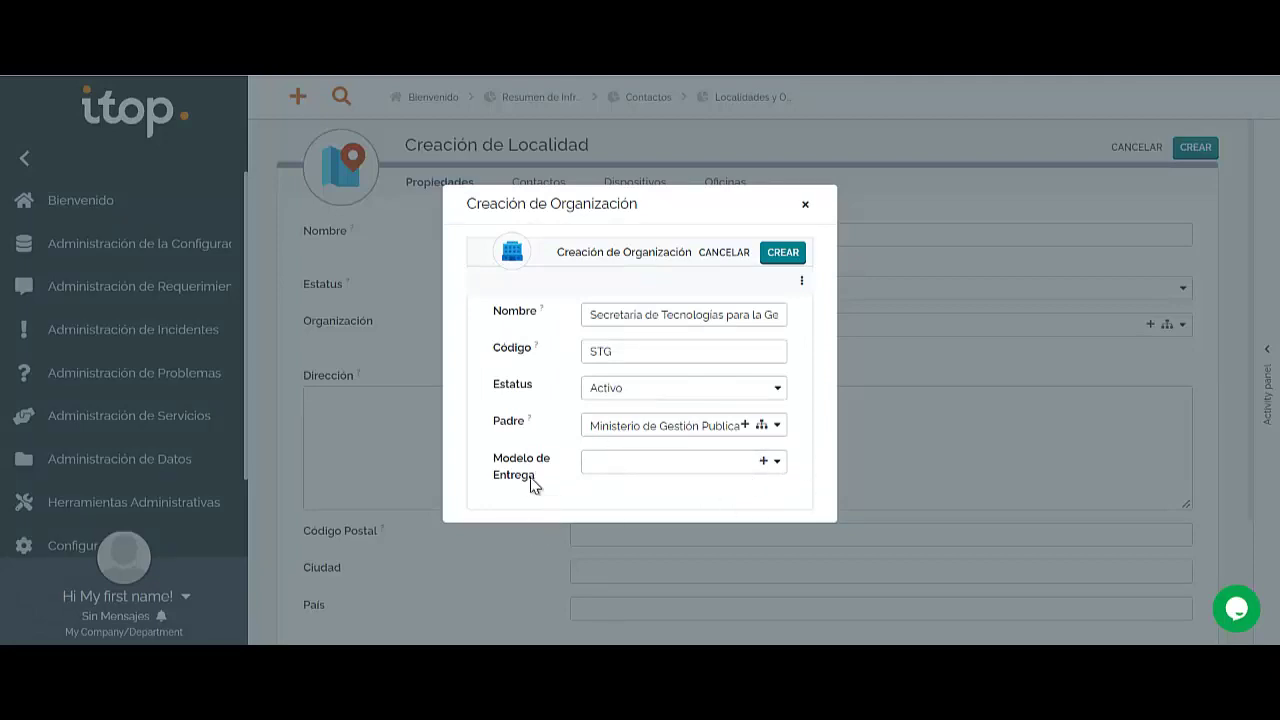
{"action": "left_click", "coordinate": [786, 253]}
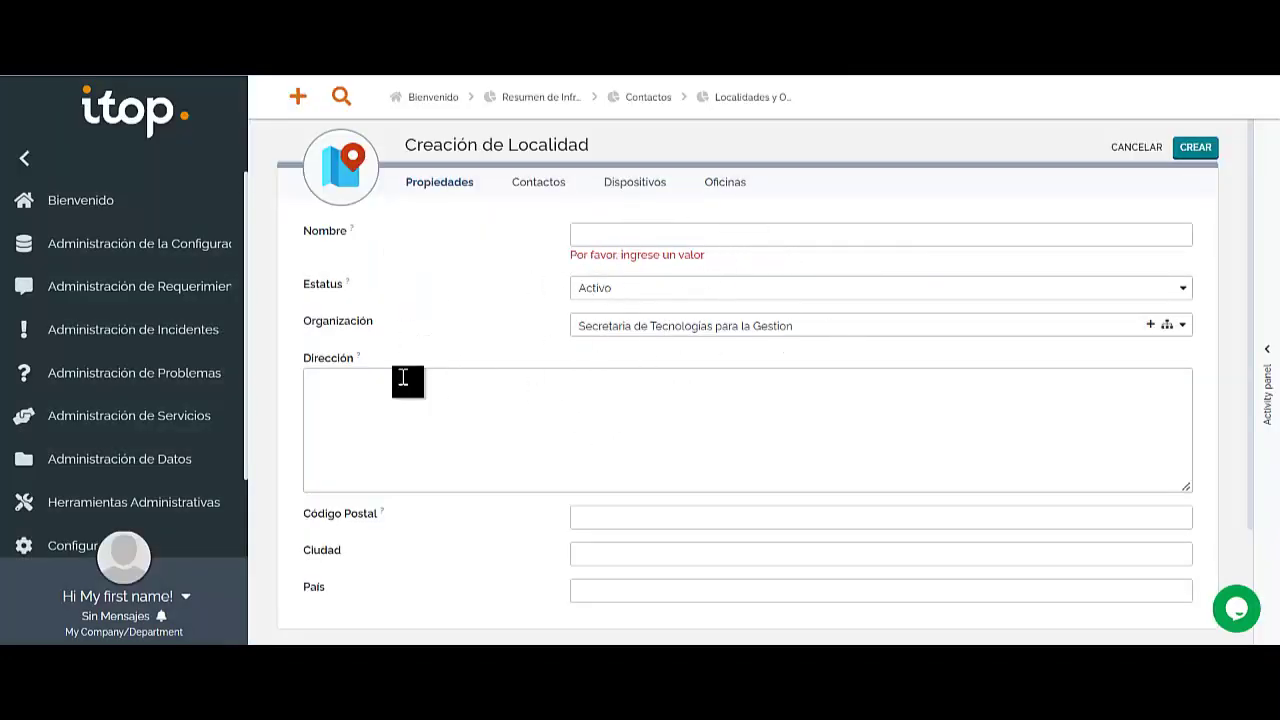
Step: Name the new location "STG - Rosario"
{"action": "left_click", "coordinate": [666, 236]}
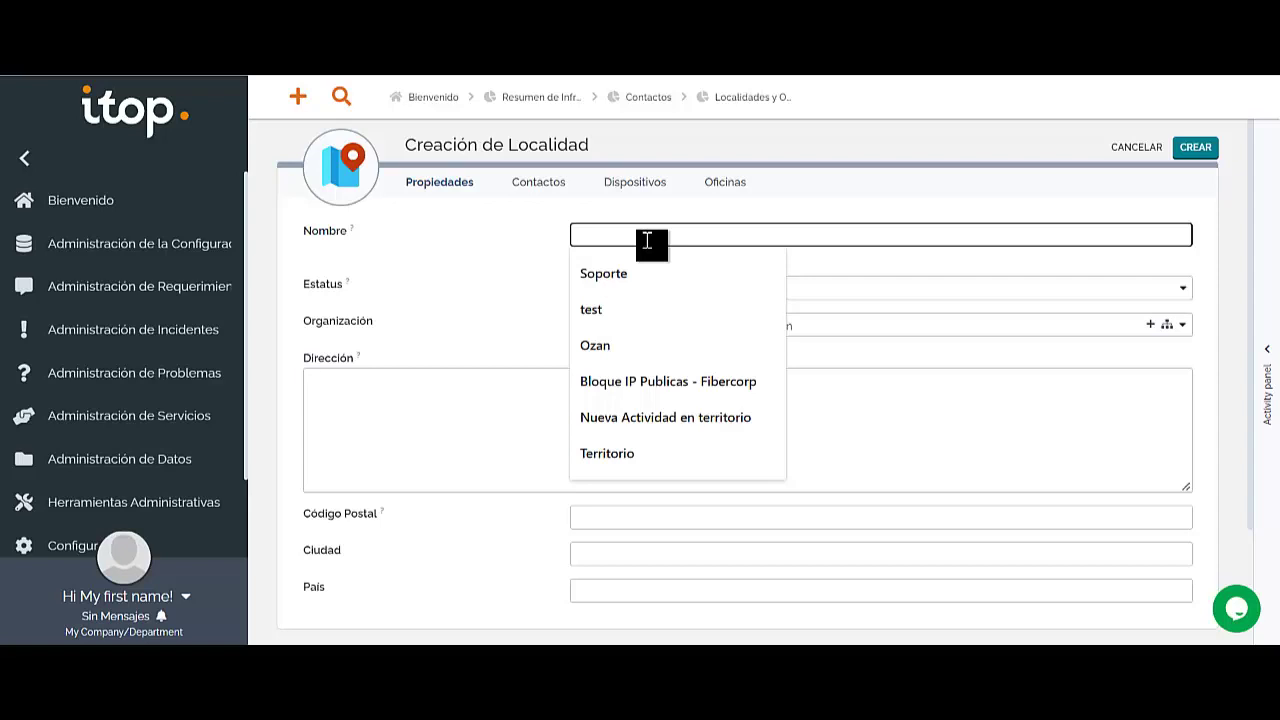
{"action": "type", "text": "STG - R"}
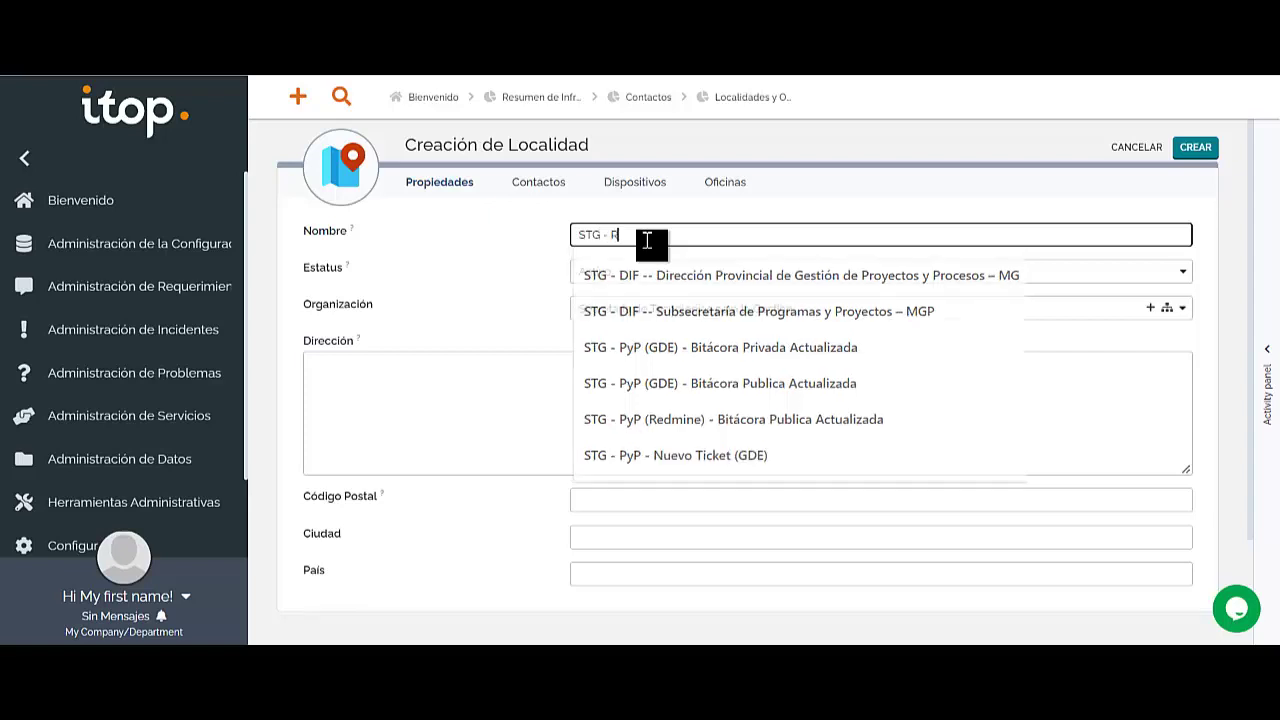
{"action": "type", "text": "osario"}
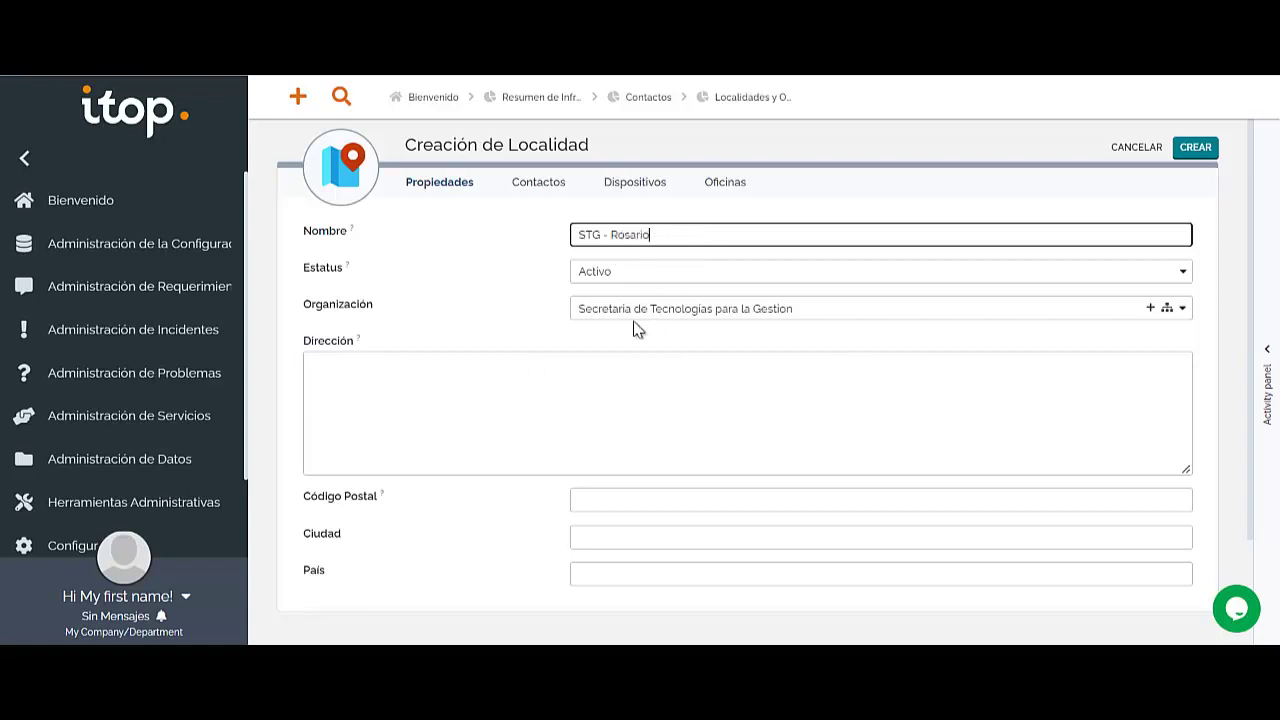
Step: Fill in the Rosario location's street address and postal code
{"action": "left_click", "coordinate": [514, 382]}
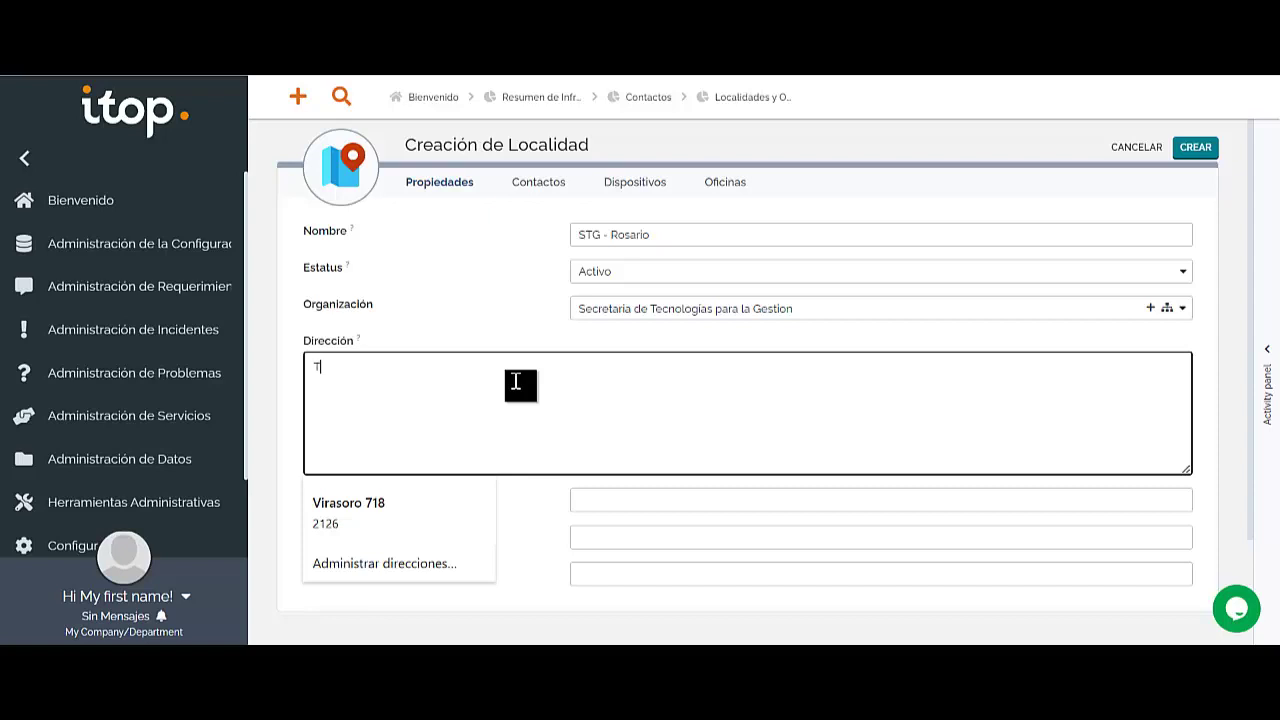
{"action": "type", "text": "Tucuman 1829"}
{"action": "scroll", "coordinate": [594, 480], "scroll_direction": "down", "scroll_amount": 3}
{"action": "left_click", "coordinate": [595, 375]}
{"action": "type", "text": "2"}
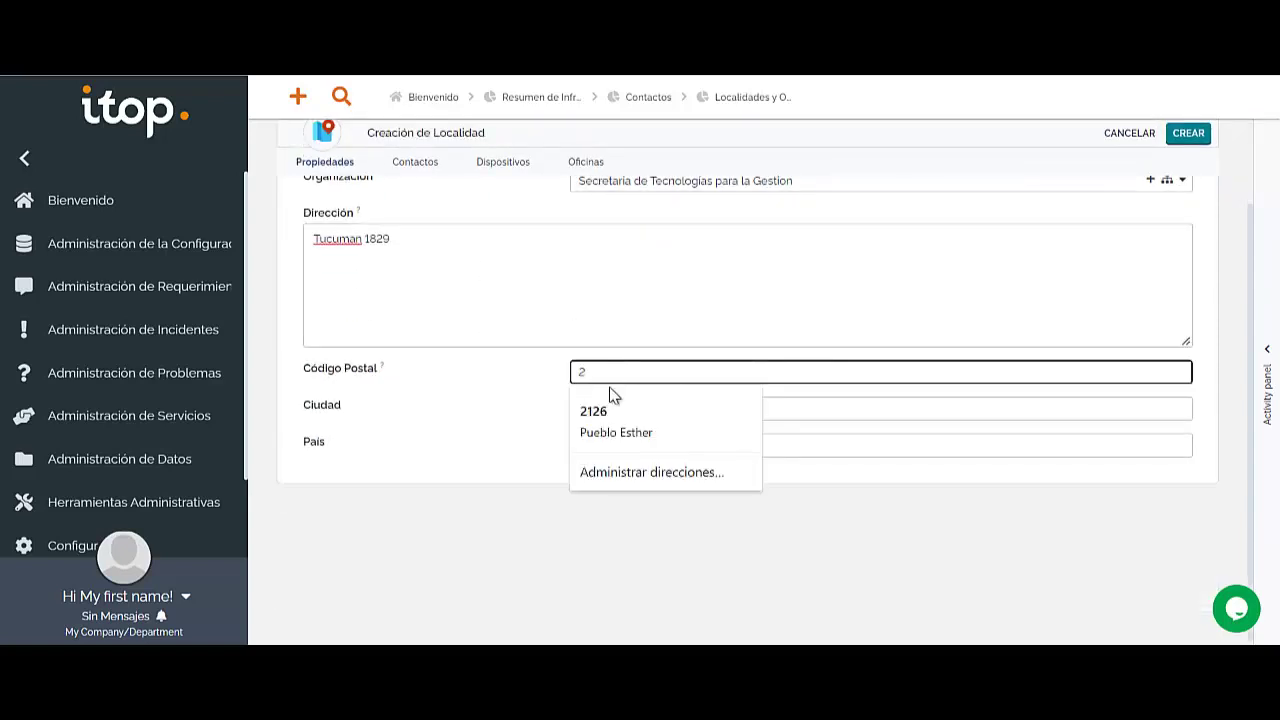
{"action": "type", "text": "000"}
Step: Set the location's city to Rosario and its country to Argentina, and create the location
{"action": "key", "text": "Tab"}
{"action": "type", "text": "Rosa"}
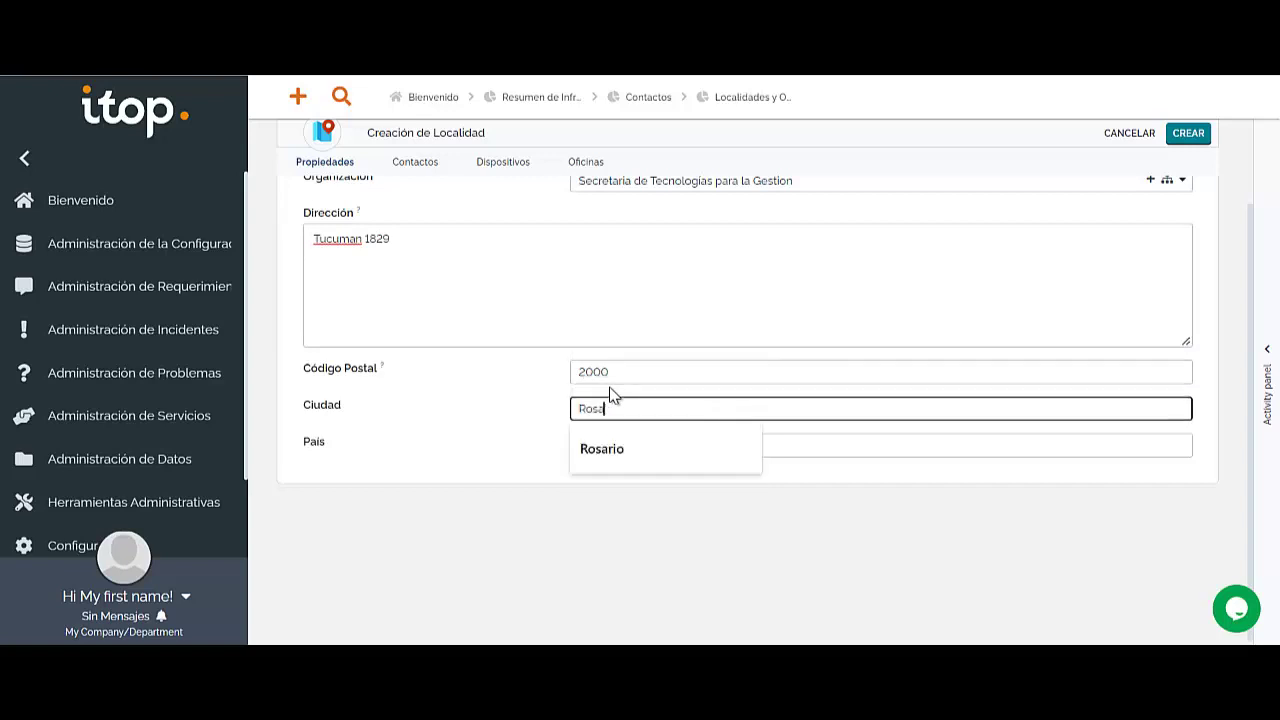
{"action": "type", "text": "rio"}
{"action": "key", "text": "Tab"}
{"action": "type", "text": "A"}
{"action": "key", "text": "Down"}
{"action": "key", "text": "Return"}
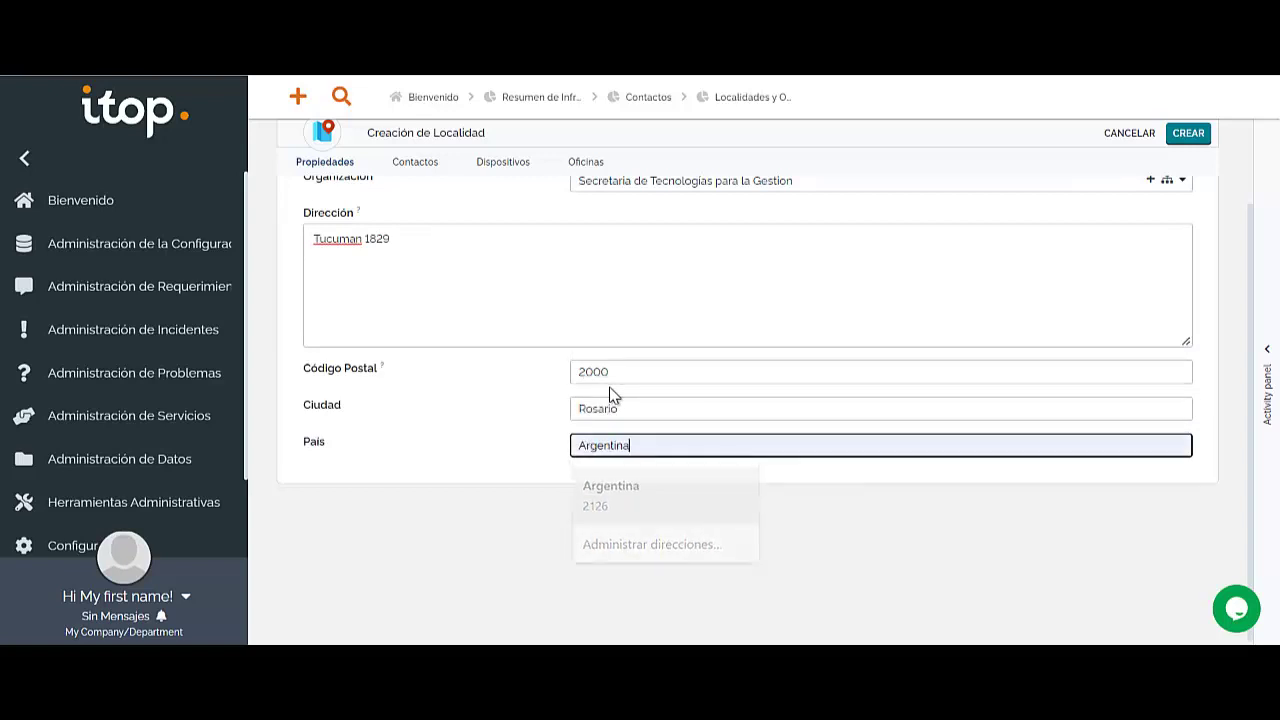
{"action": "scroll", "coordinate": [674, 343], "scroll_direction": "up", "scroll_amount": 3}
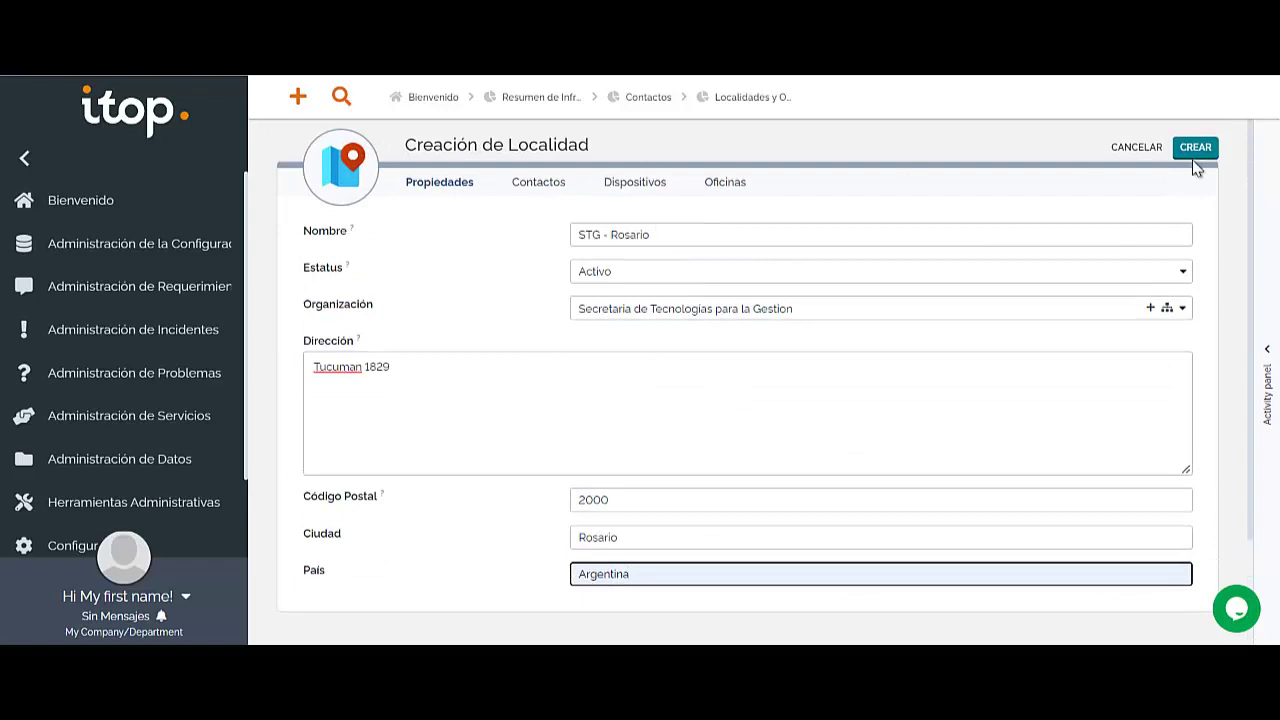
{"action": "left_click", "coordinate": [1193, 161]}
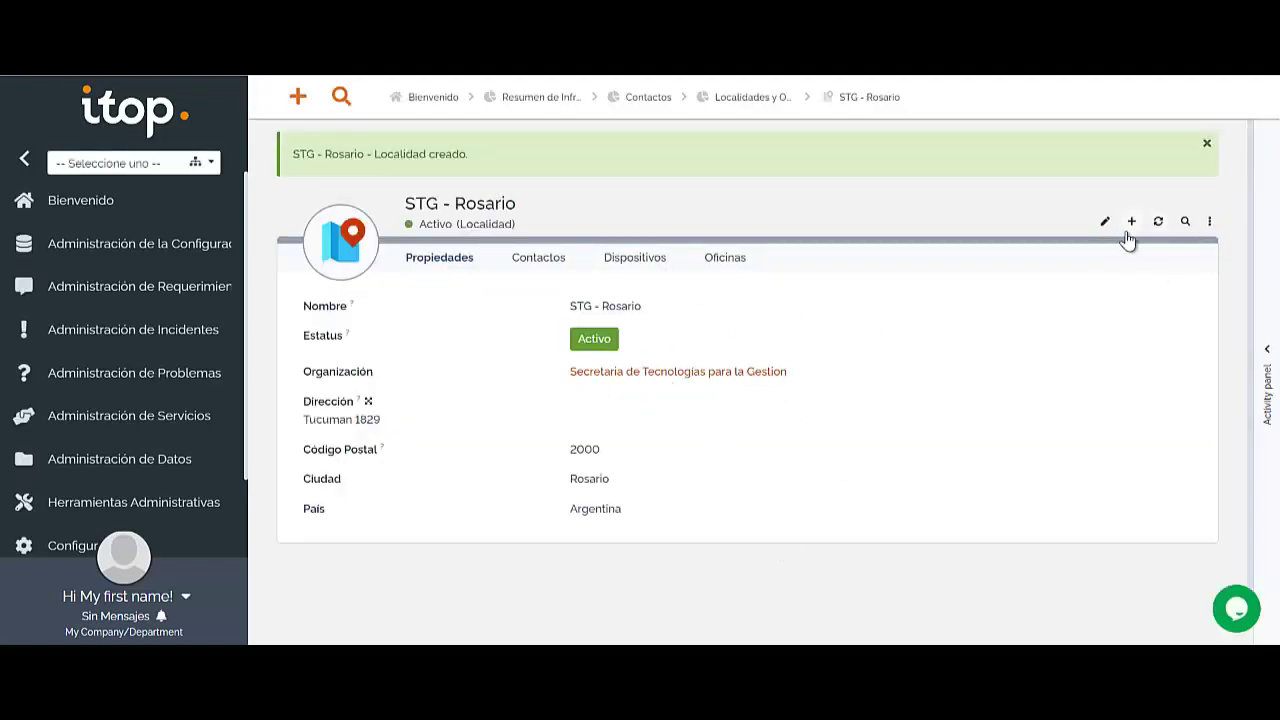
Step: Start another location for the organization Secretaria de Tecnologías para la Gestion and name it "STG - Santa FE"
{"action": "left_click", "coordinate": [1131, 224]}
{"action": "left_click", "coordinate": [659, 326]}
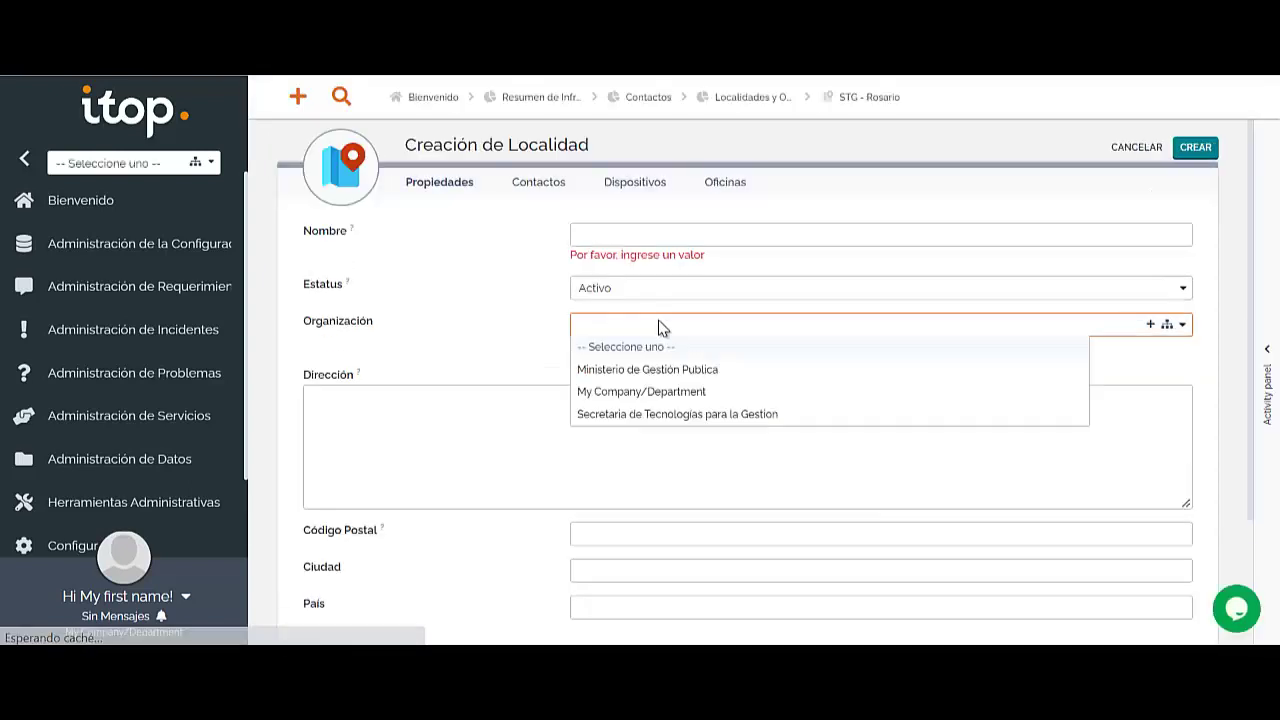
{"action": "left_click", "coordinate": [668, 414]}
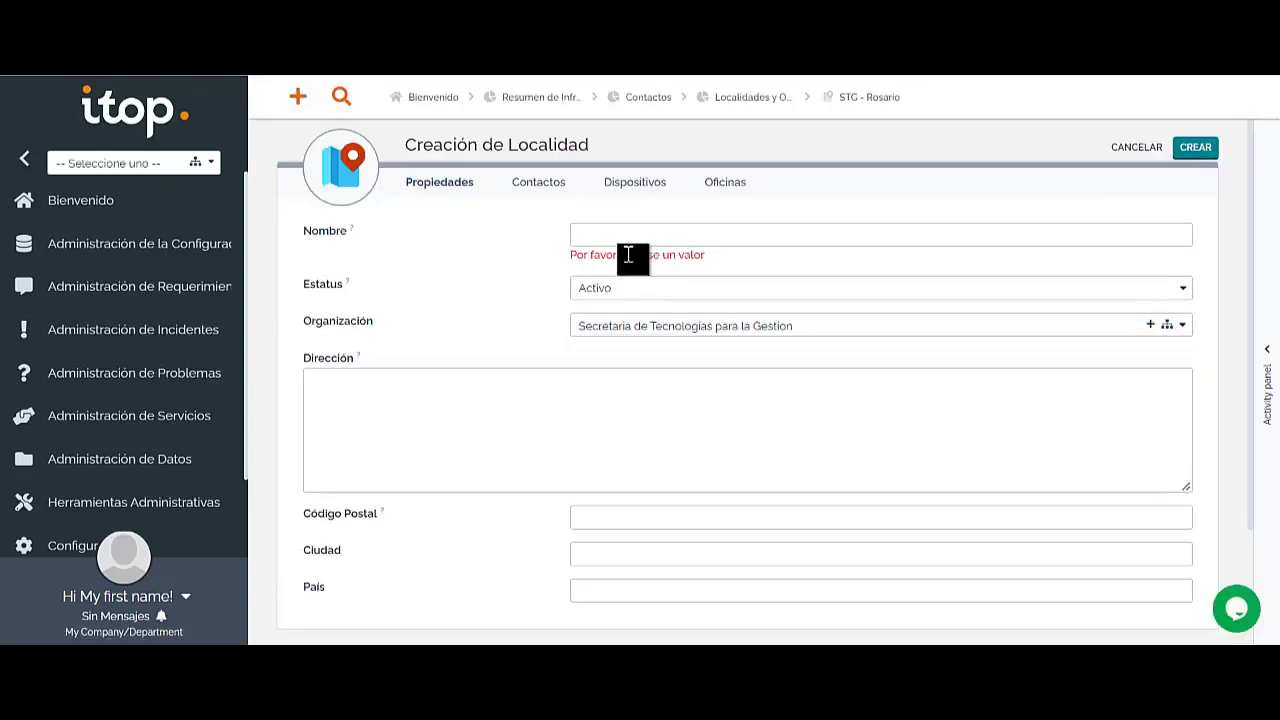
{"action": "left_click", "coordinate": [636, 236]}
{"action": "type", "text": "STG"}
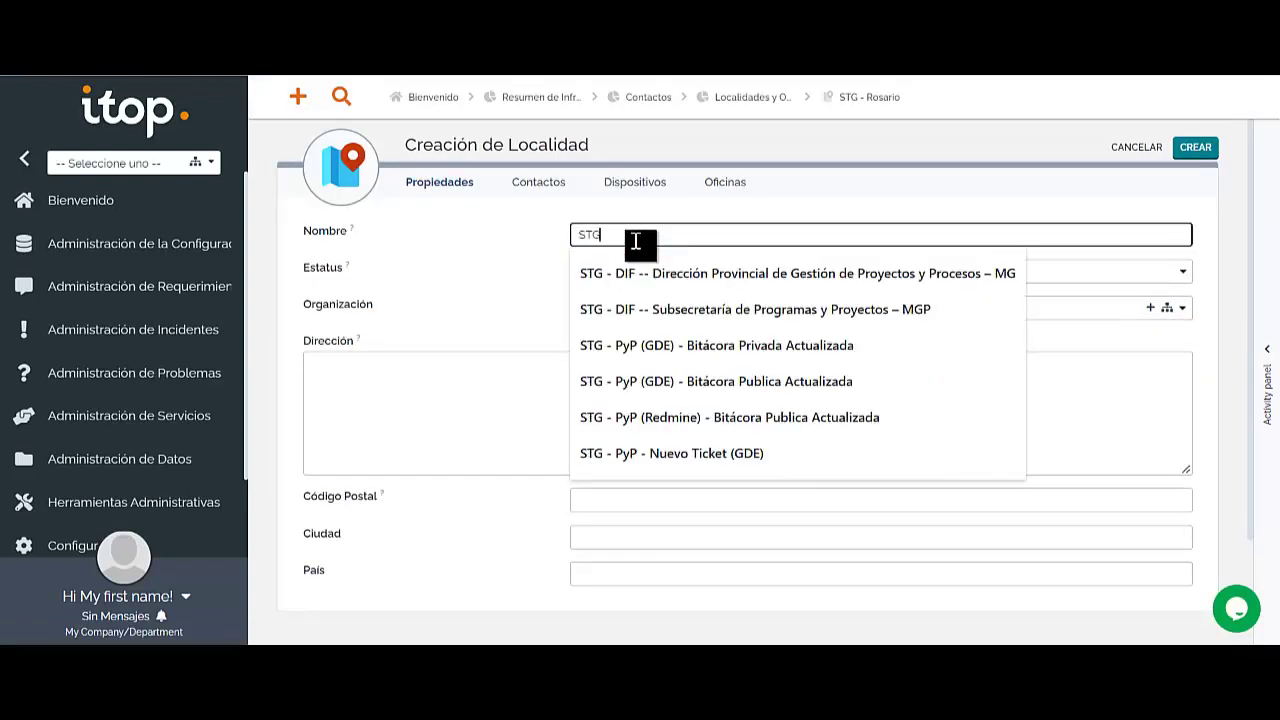
{"action": "type", "text": " - San"}
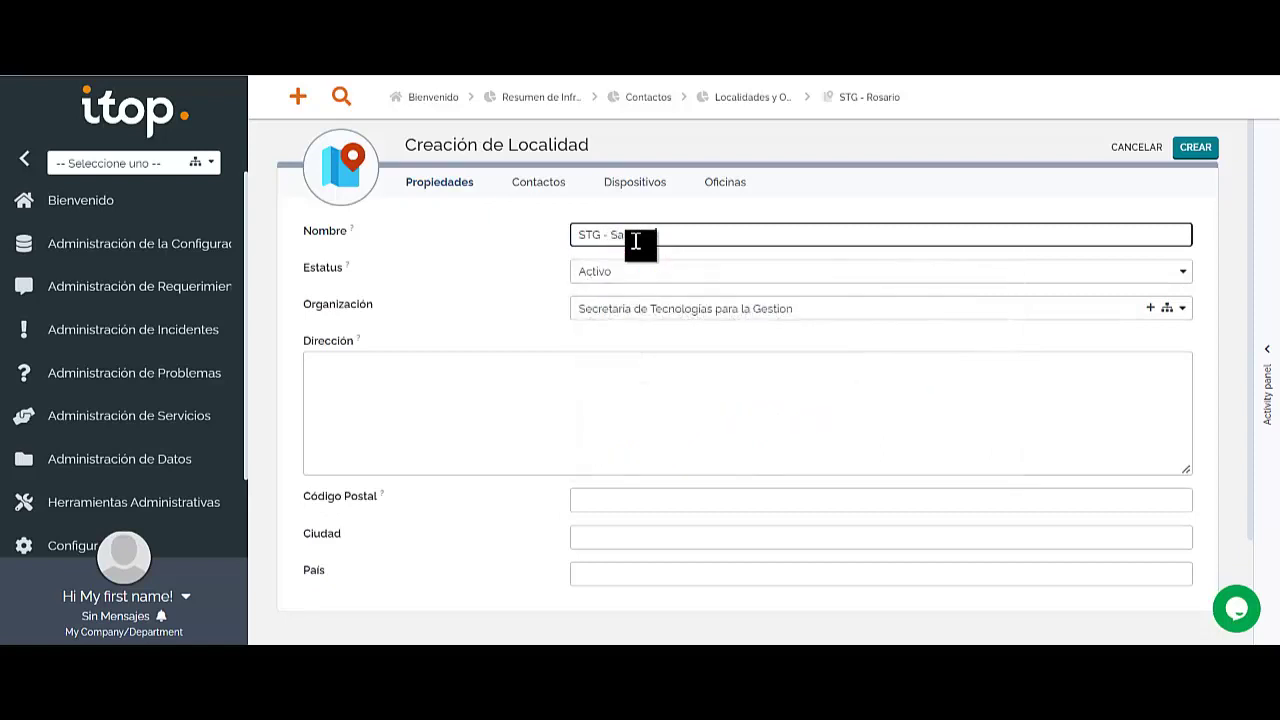
{"action": "type", "text": "ta FE"}
Step: Enter the street address and postal code of the Santa Fe location
{"action": "left_click", "coordinate": [655, 427]}
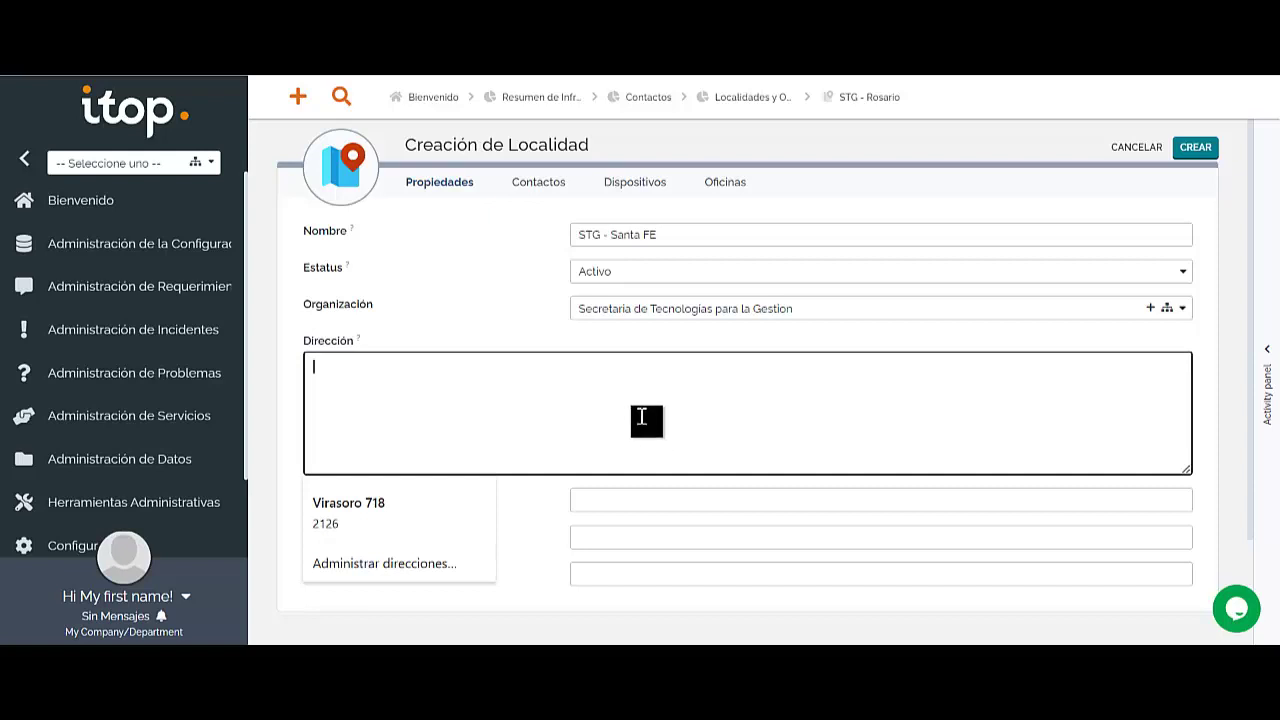
{"action": "scroll", "coordinate": [624, 420], "scroll_direction": "down", "scroll_amount": 2}
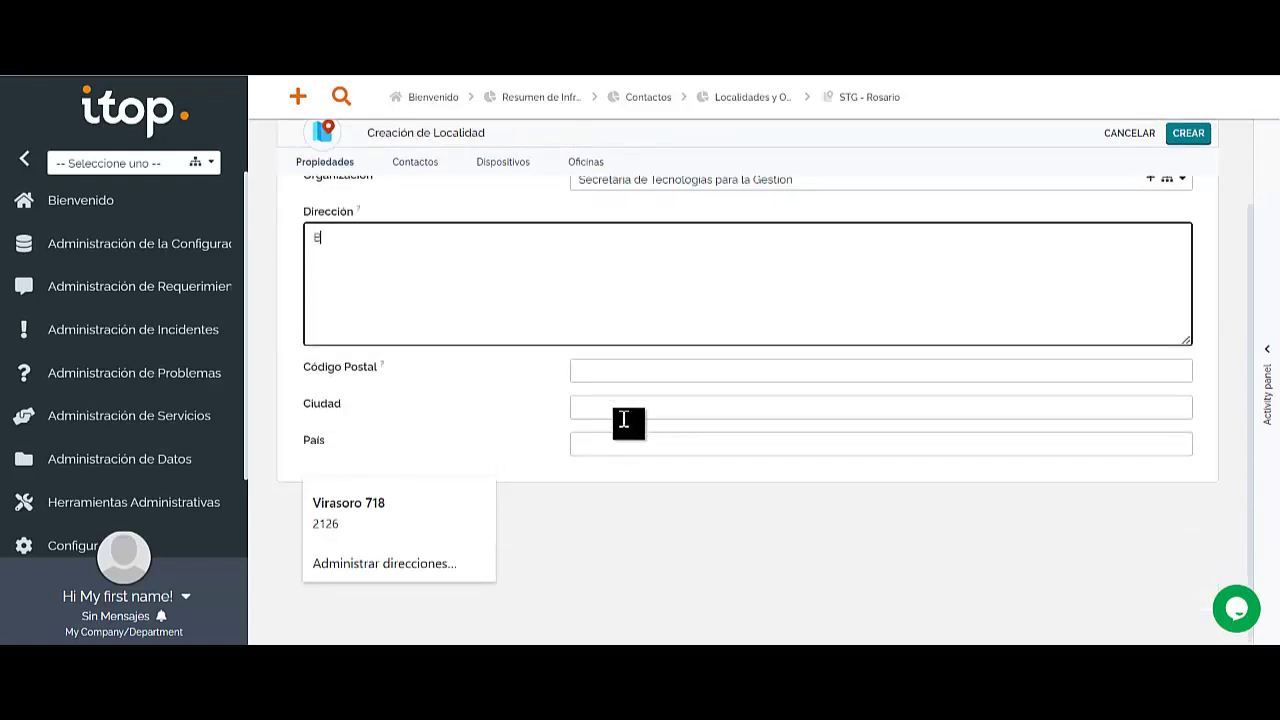
{"action": "type", "text": "Belgrano 2020"}
{"action": "left_click", "coordinate": [617, 370]}
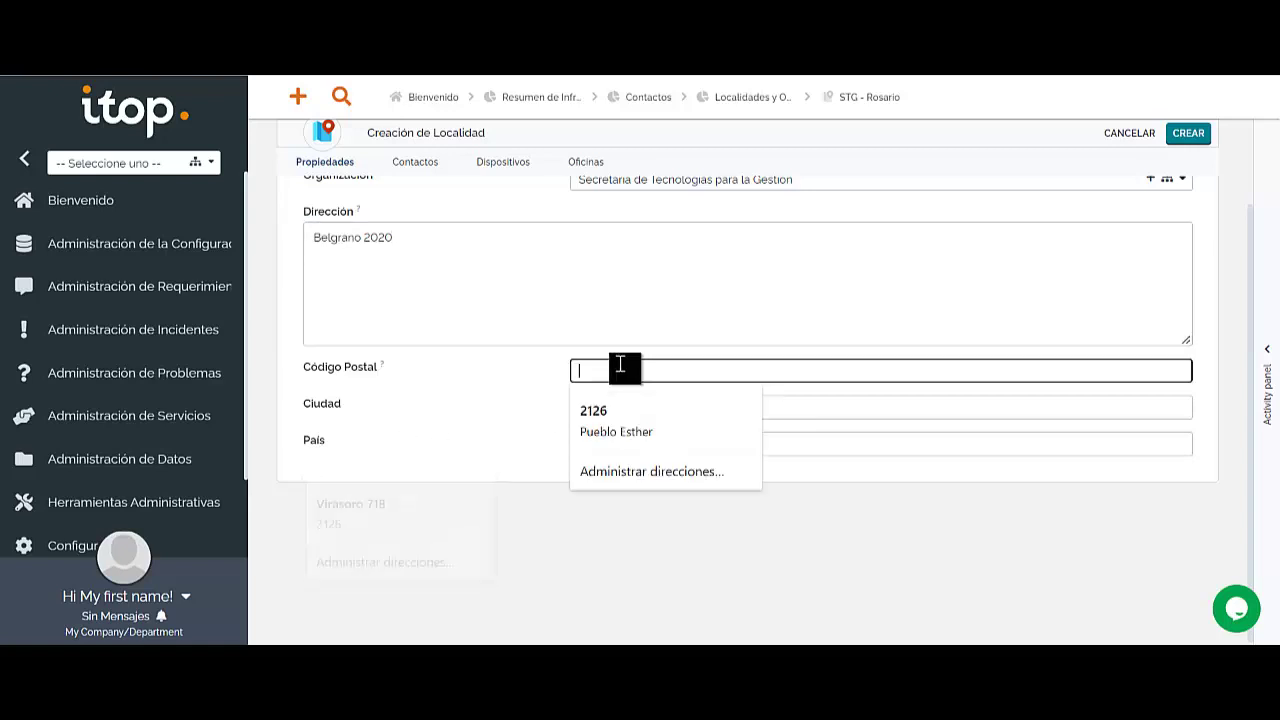
{"action": "type", "text": "3000"}
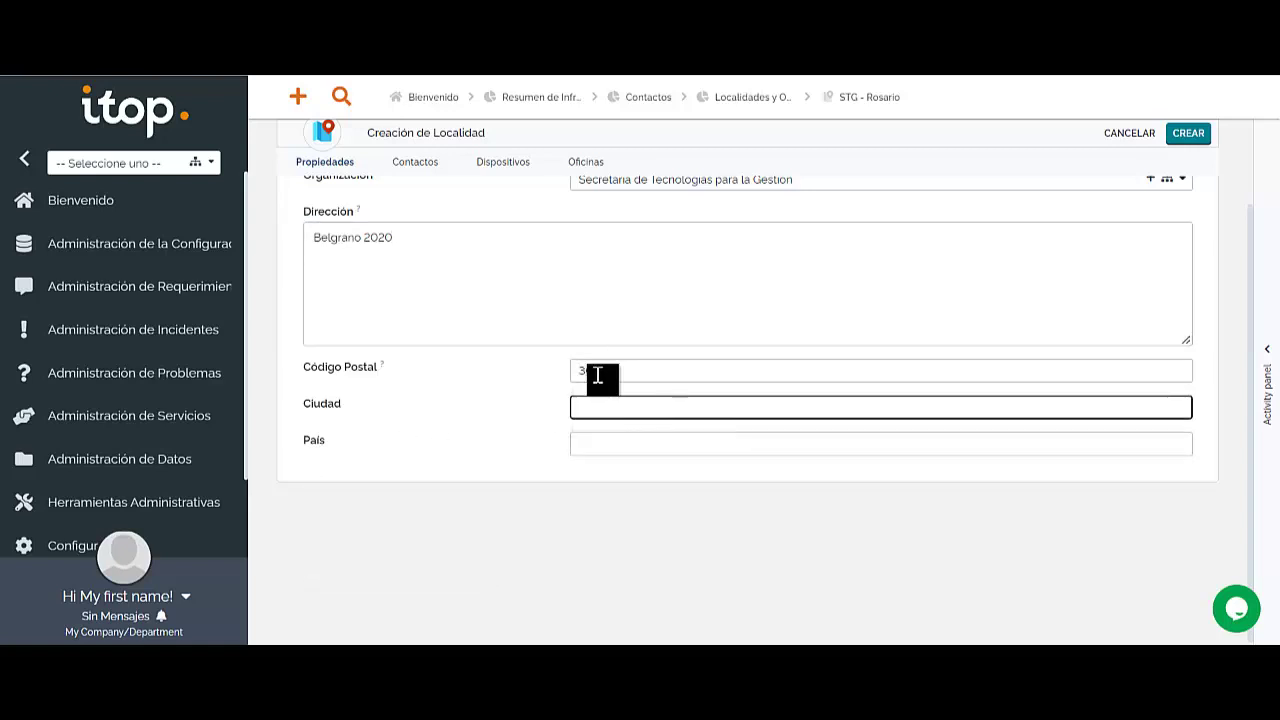
Step: Set the second location's city to Santa Fe and its country to Argentina, and create the location
{"action": "type", "text": "San"}
{"action": "key", "text": "Down"}
{"action": "key", "text": "Tab"}
{"action": "type", "text": "A"}
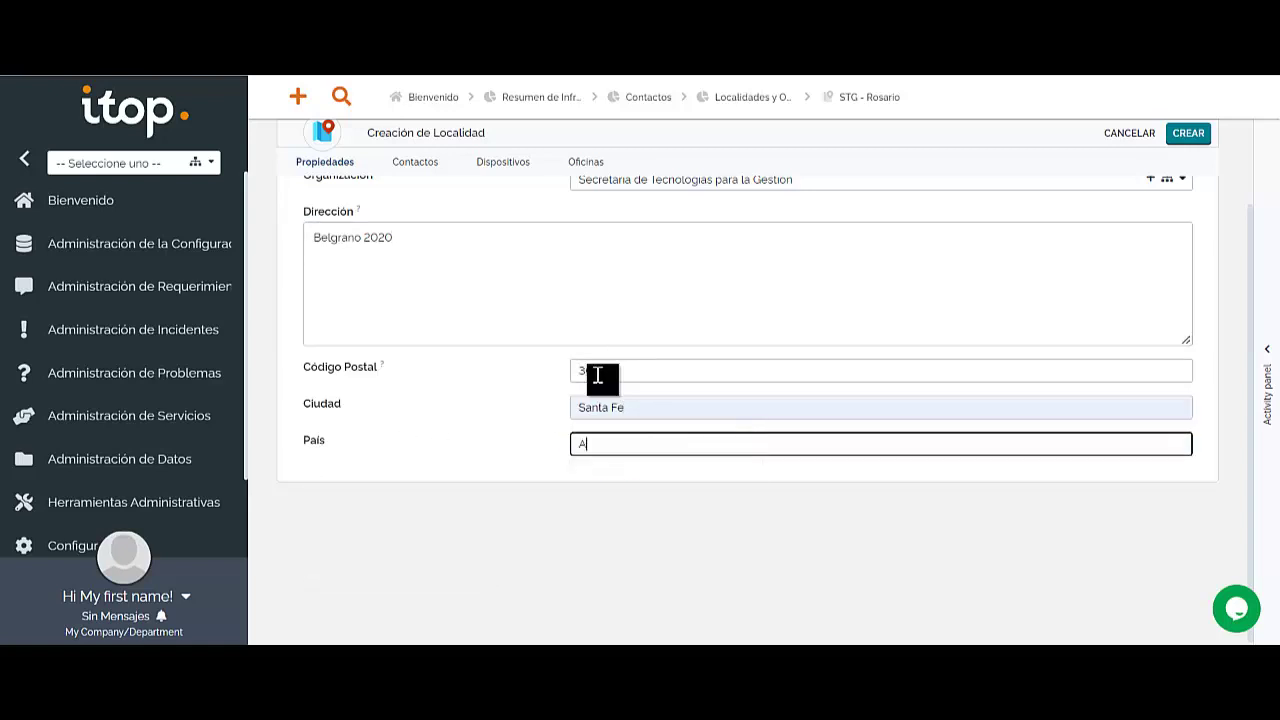
{"action": "key", "text": "Down"}
{"action": "key", "text": "Return"}
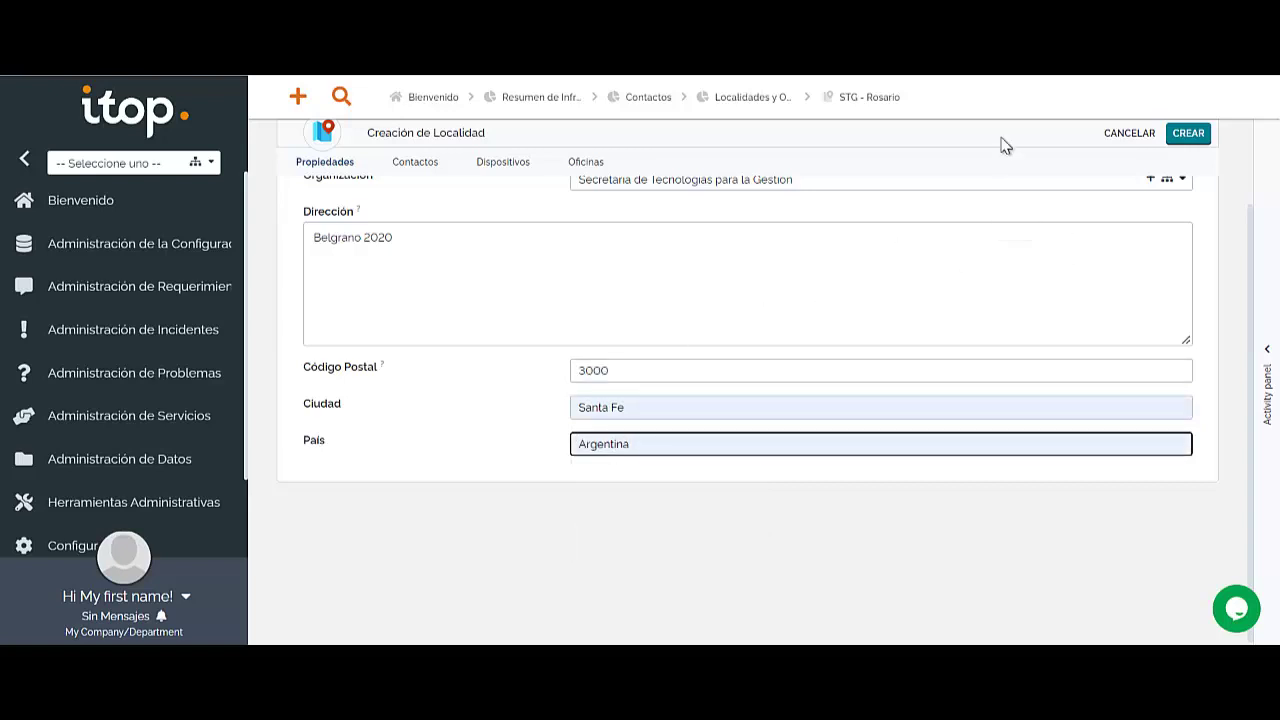
{"action": "scroll", "coordinate": [978, 236], "scroll_direction": "up", "scroll_amount": 3}
{"action": "left_click", "coordinate": [1182, 158]}
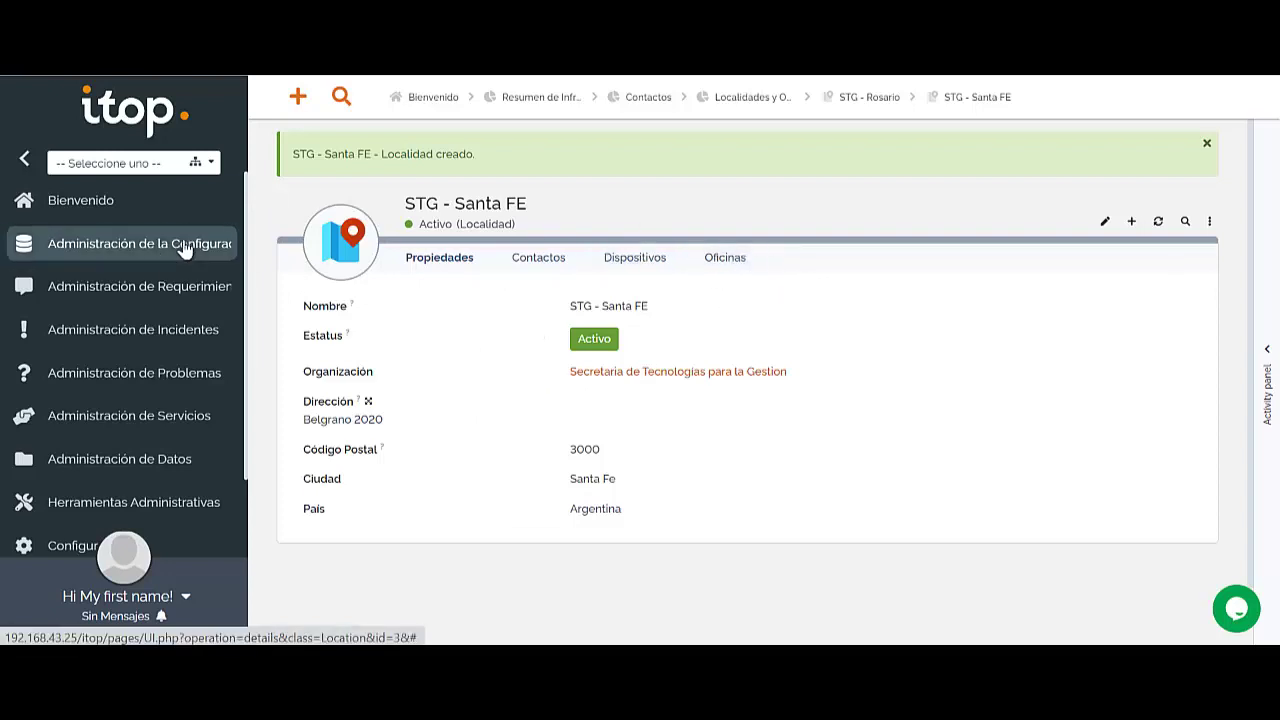
Step: Start a new Oficina from the Localidades y Oficinas overview, identified as "Of. 105 - Piso 1" in the location STG - Santa FE
{"action": "left_click", "coordinate": [185, 243]}
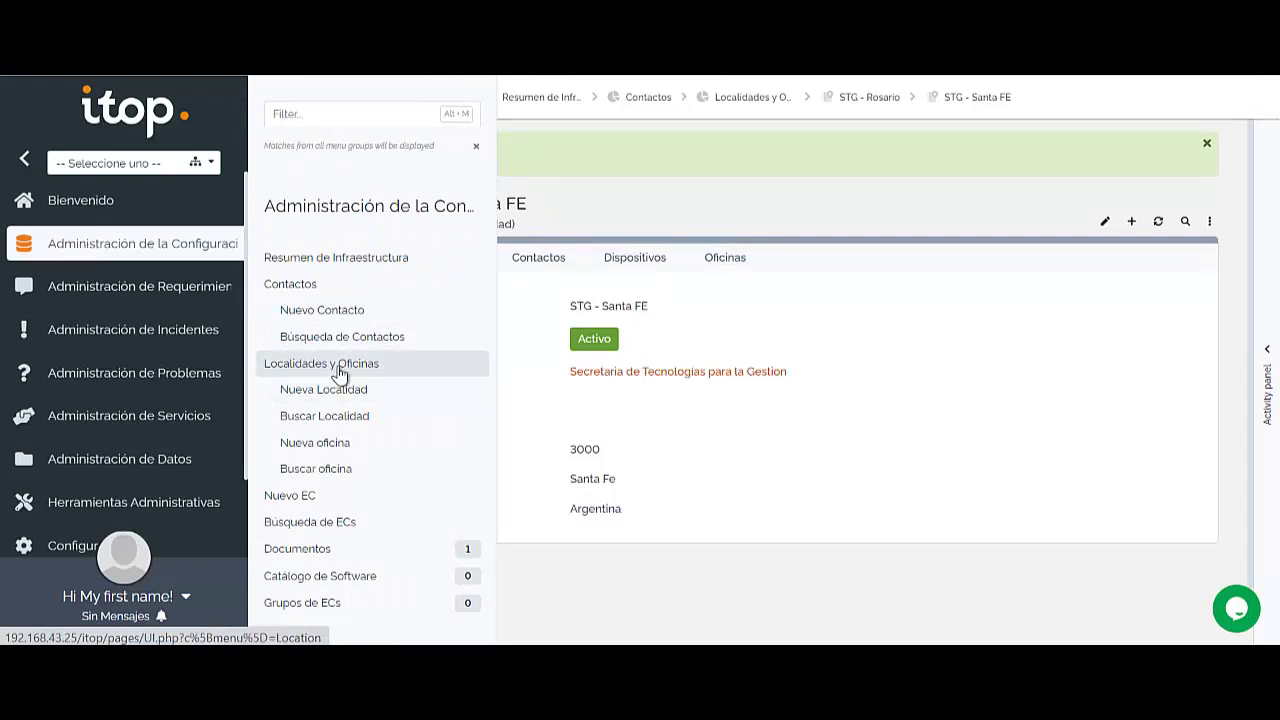
{"action": "left_click", "coordinate": [340, 366]}
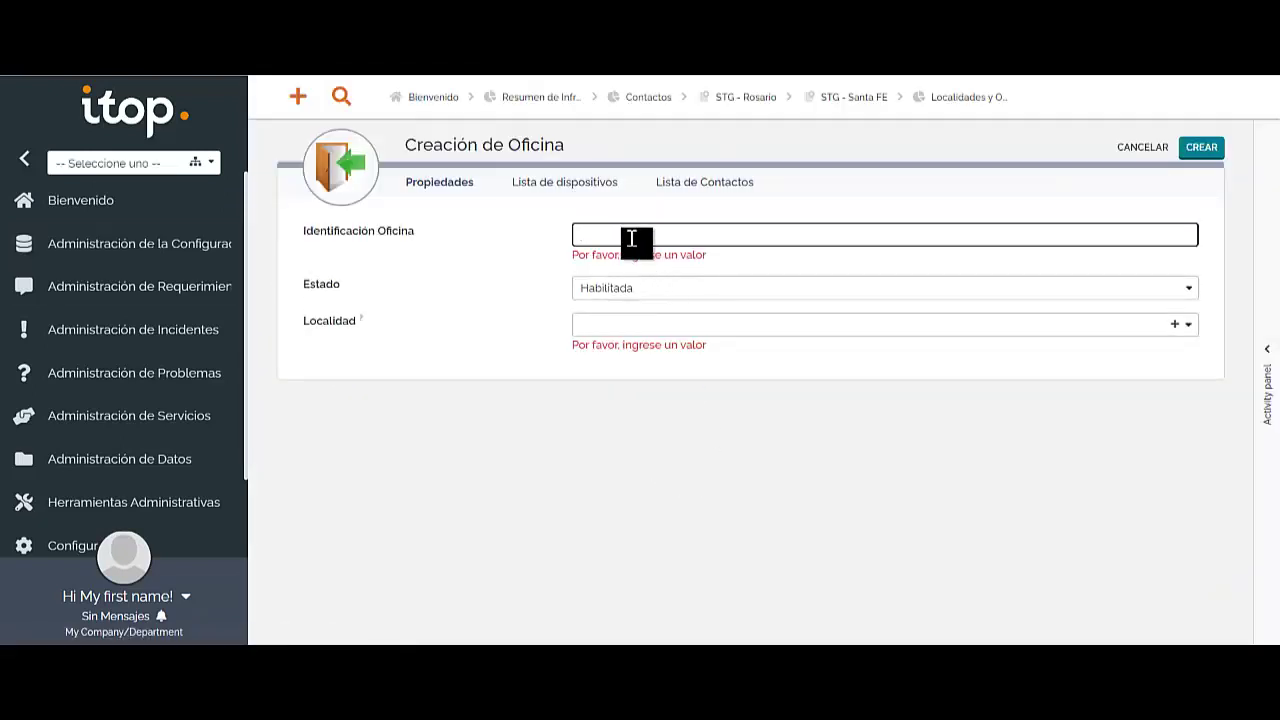
{"action": "type", "text": "Of"}
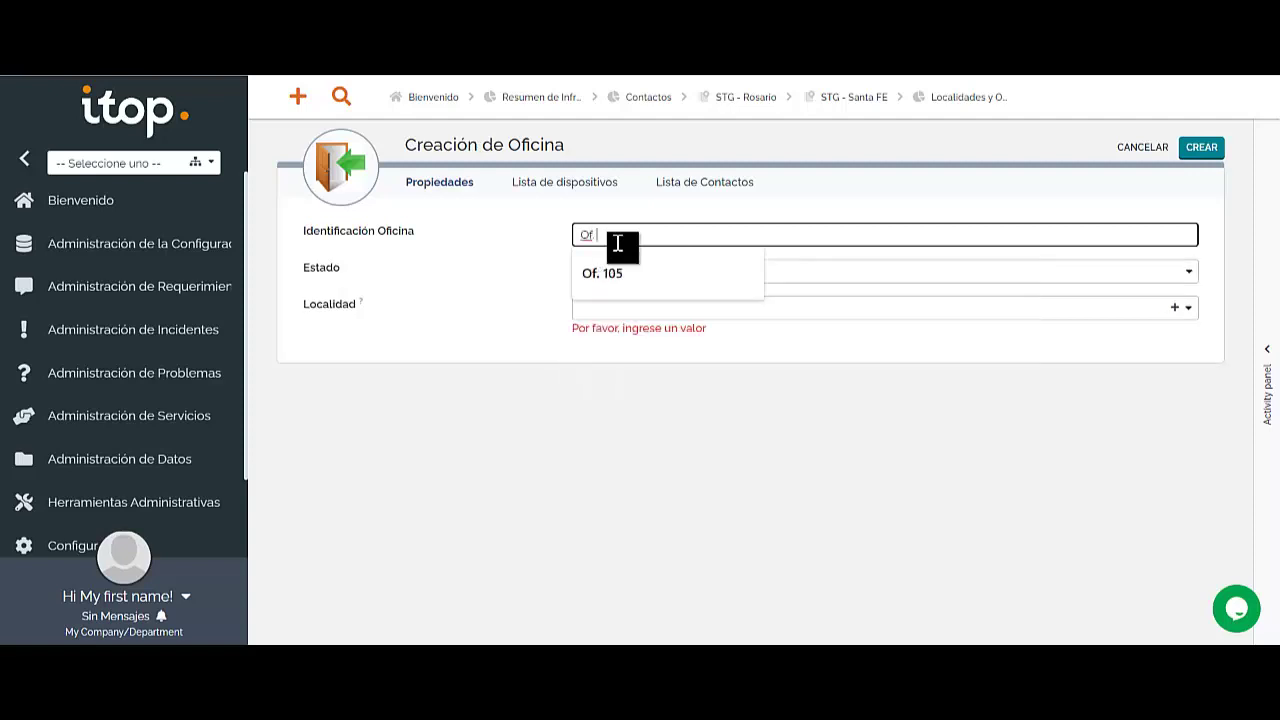
{"action": "key", "text": "Down"}
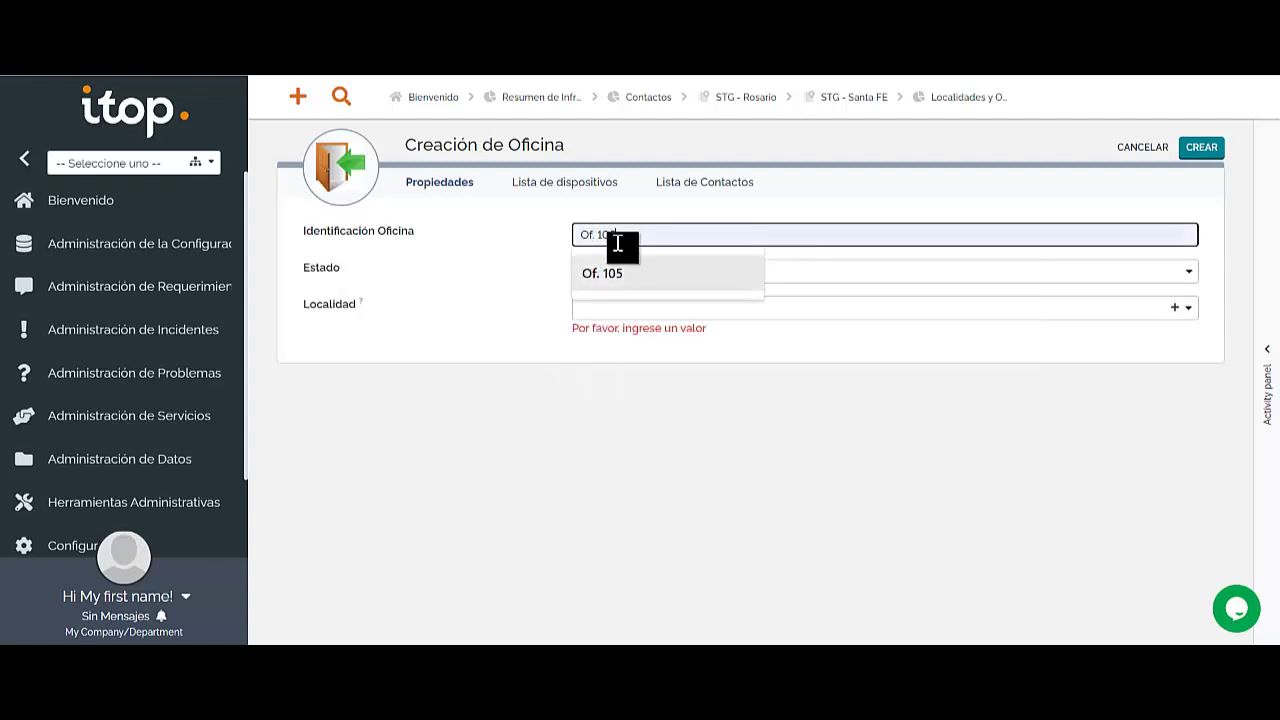
{"action": "key", "text": "Return"}
{"action": "left_click", "coordinate": [603, 309]}
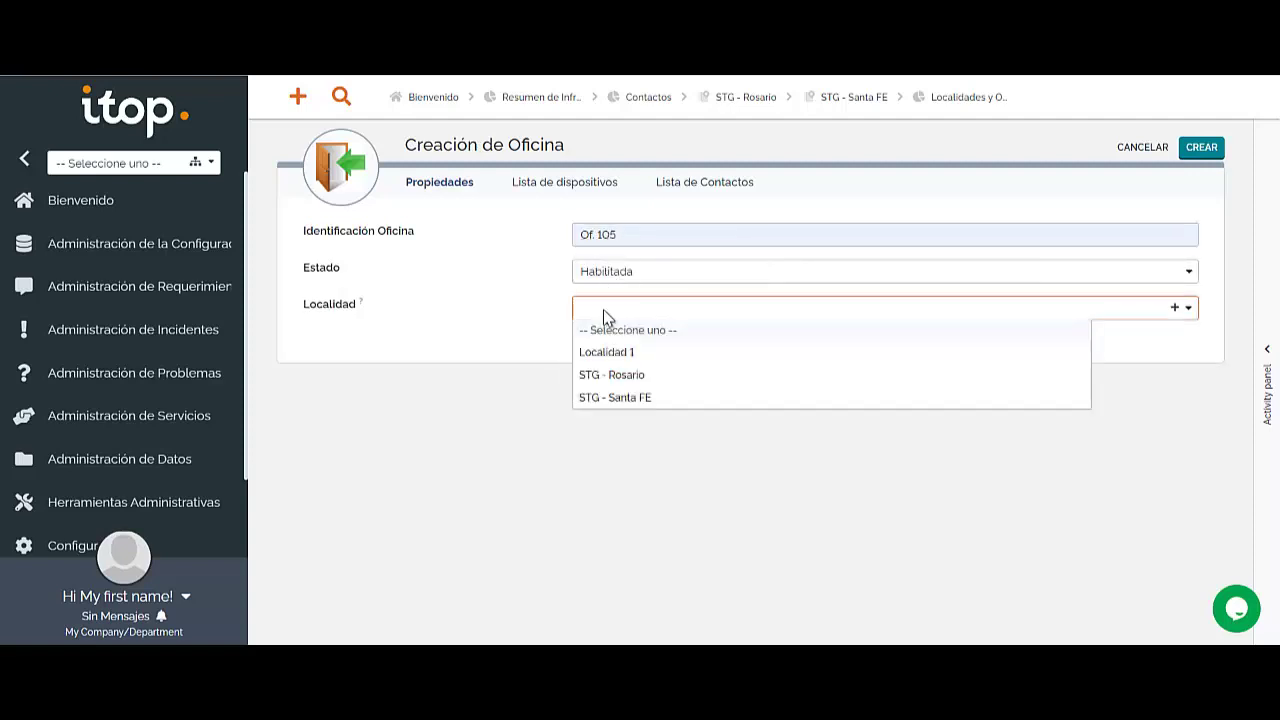
{"action": "left_click", "coordinate": [617, 397]}
{"action": "left_click", "coordinate": [589, 238]}
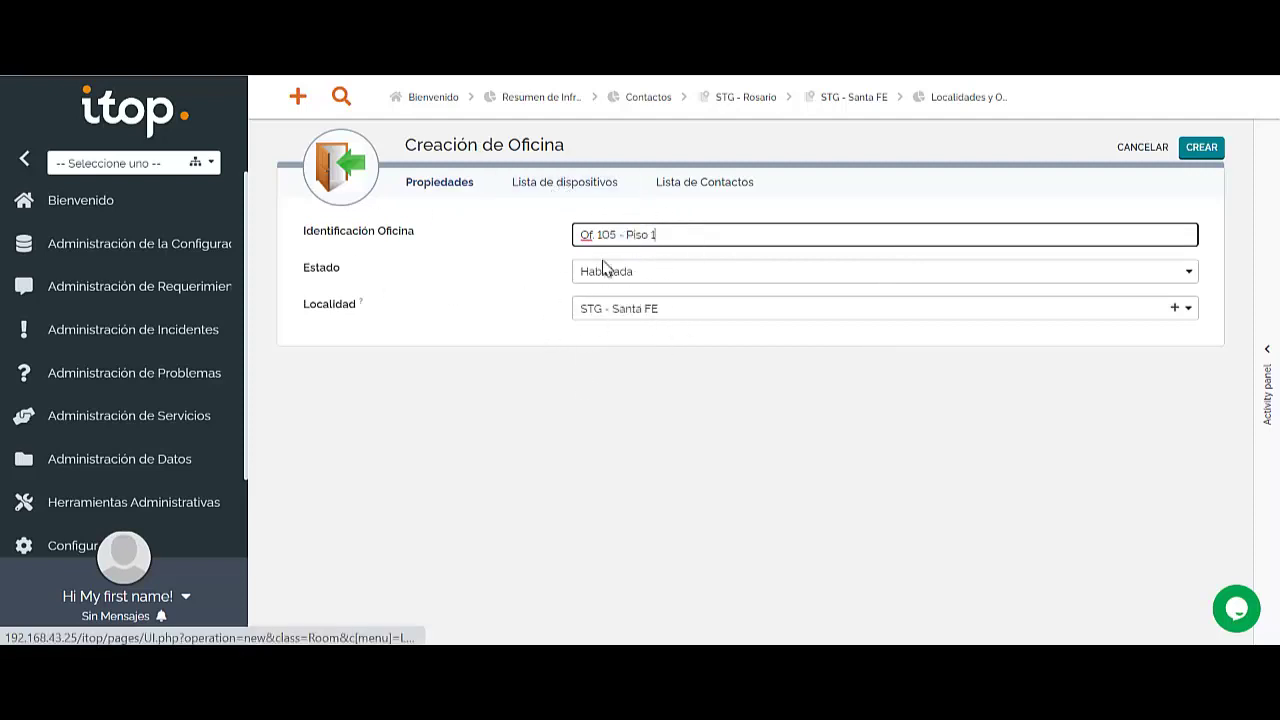
Step: View the new office's Lista de dispositivos, Propiedades and Lista de Contactos sections
{"action": "left_click", "coordinate": [577, 188]}
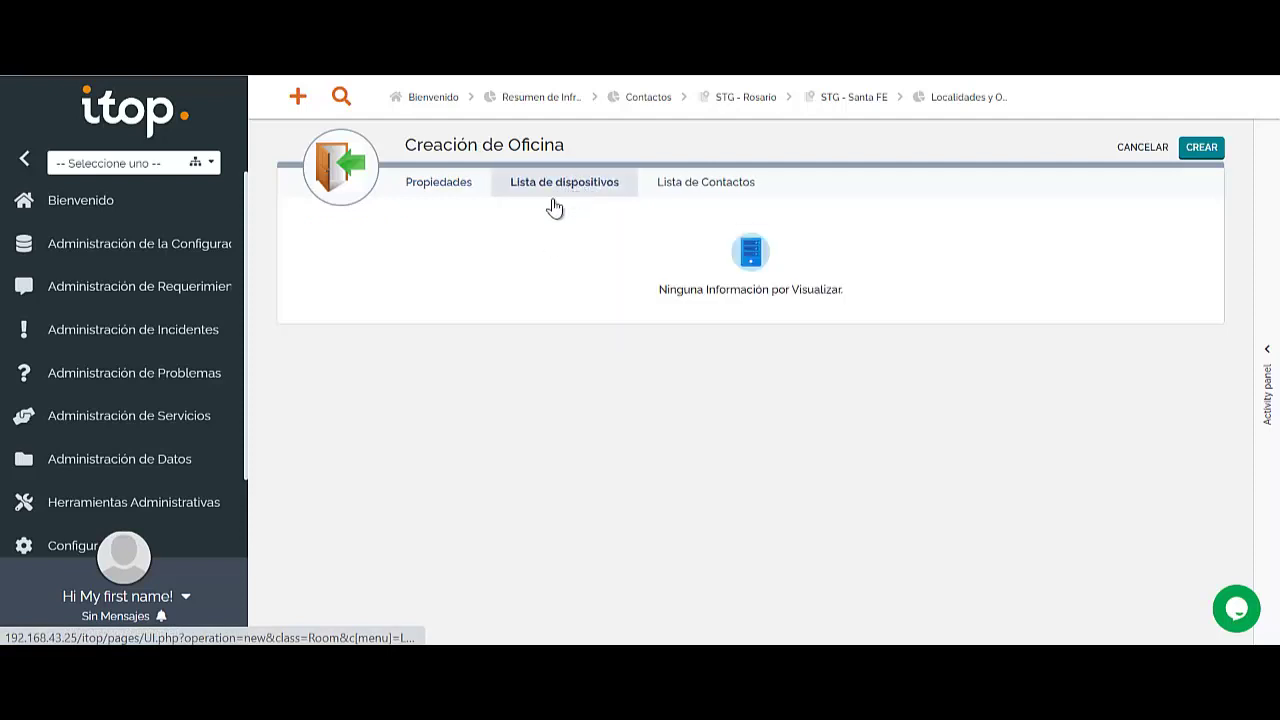
{"action": "left_click", "coordinate": [492, 199]}
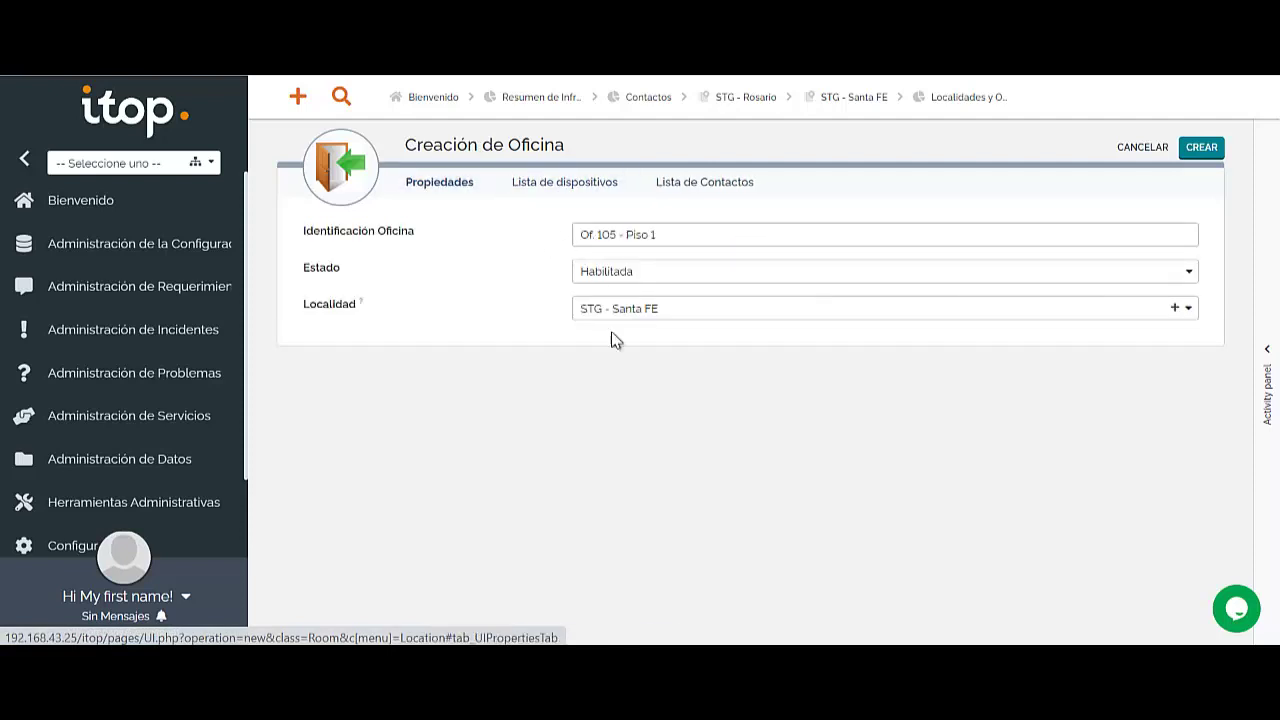
{"action": "left_click", "coordinate": [724, 196]}
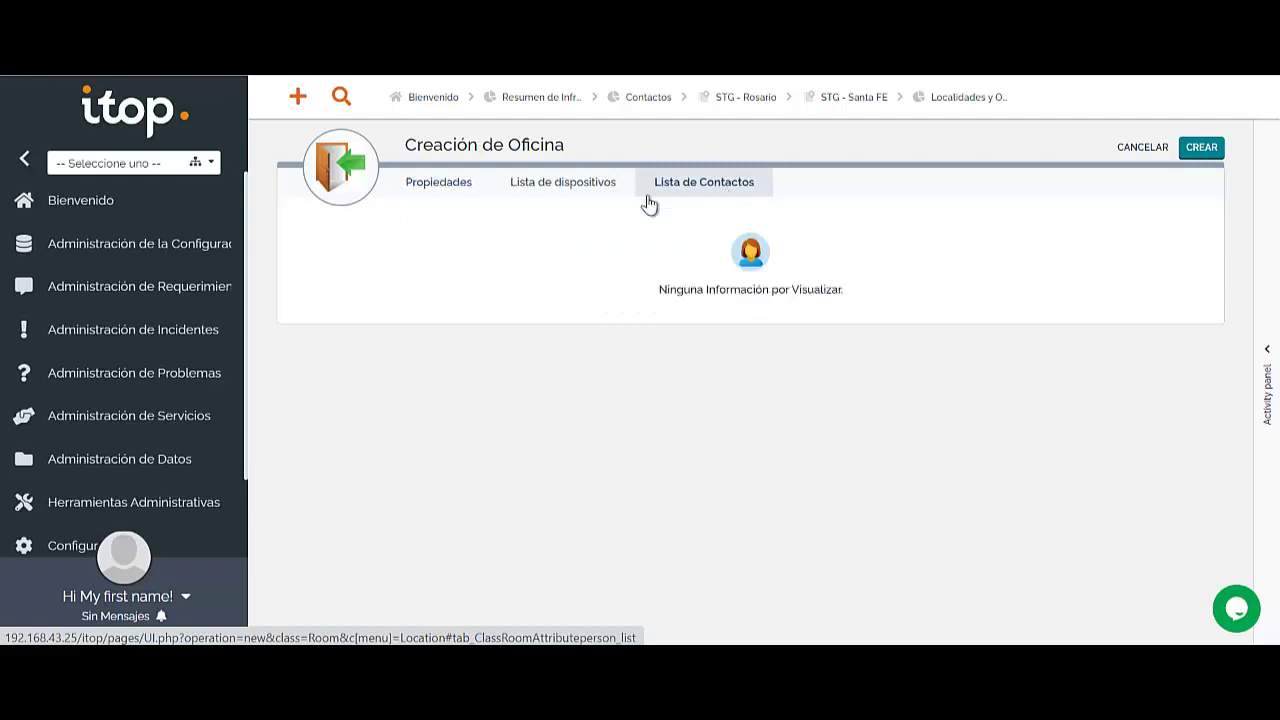
Step: Return to the new office's Propiedades section and create the office Of. 105 - Piso 1
{"action": "left_click", "coordinate": [463, 199]}
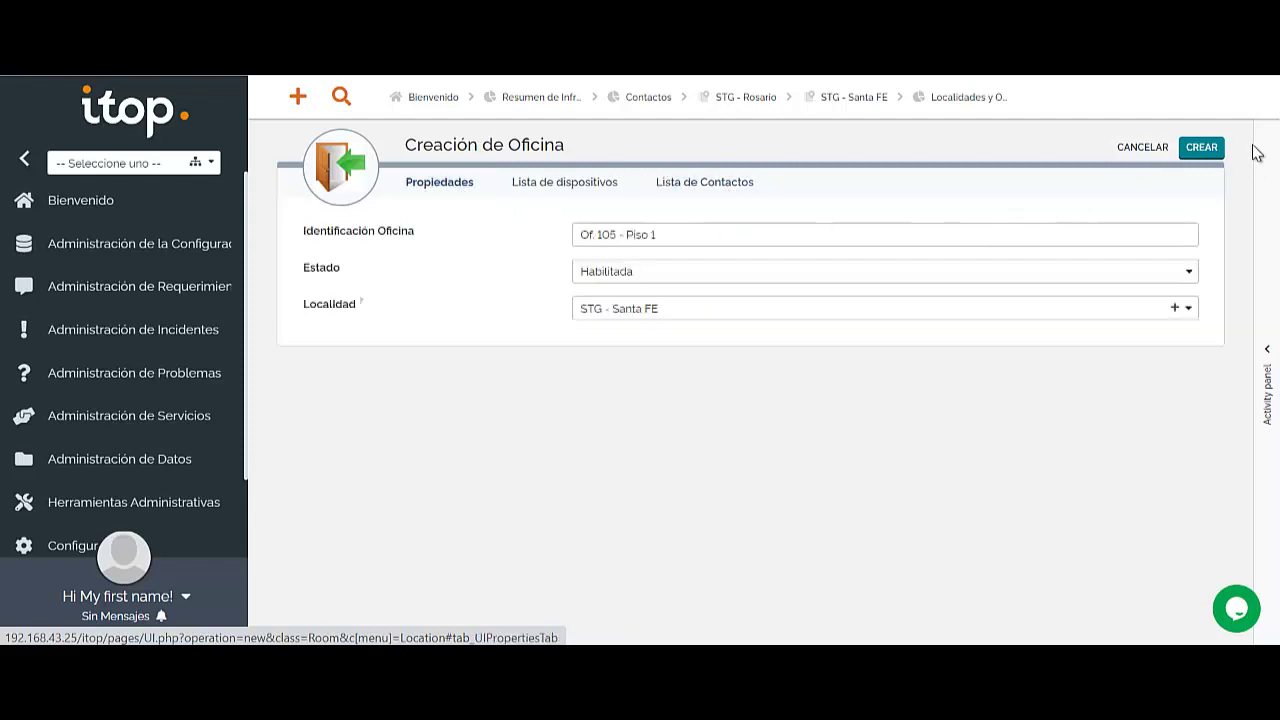
{"action": "left_click", "coordinate": [1203, 149]}
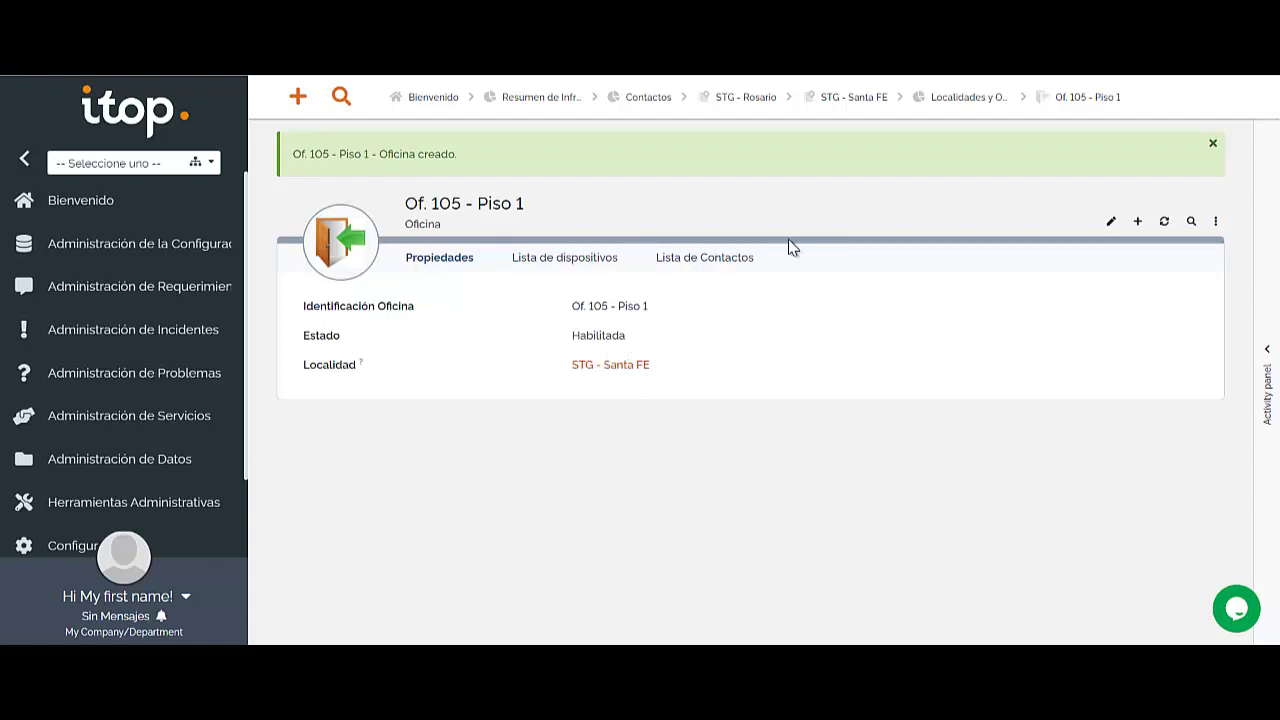
Step: Start a new EC, review the available EC types, and open the creation form for a PC/Laptop
{"action": "left_click", "coordinate": [200, 246]}
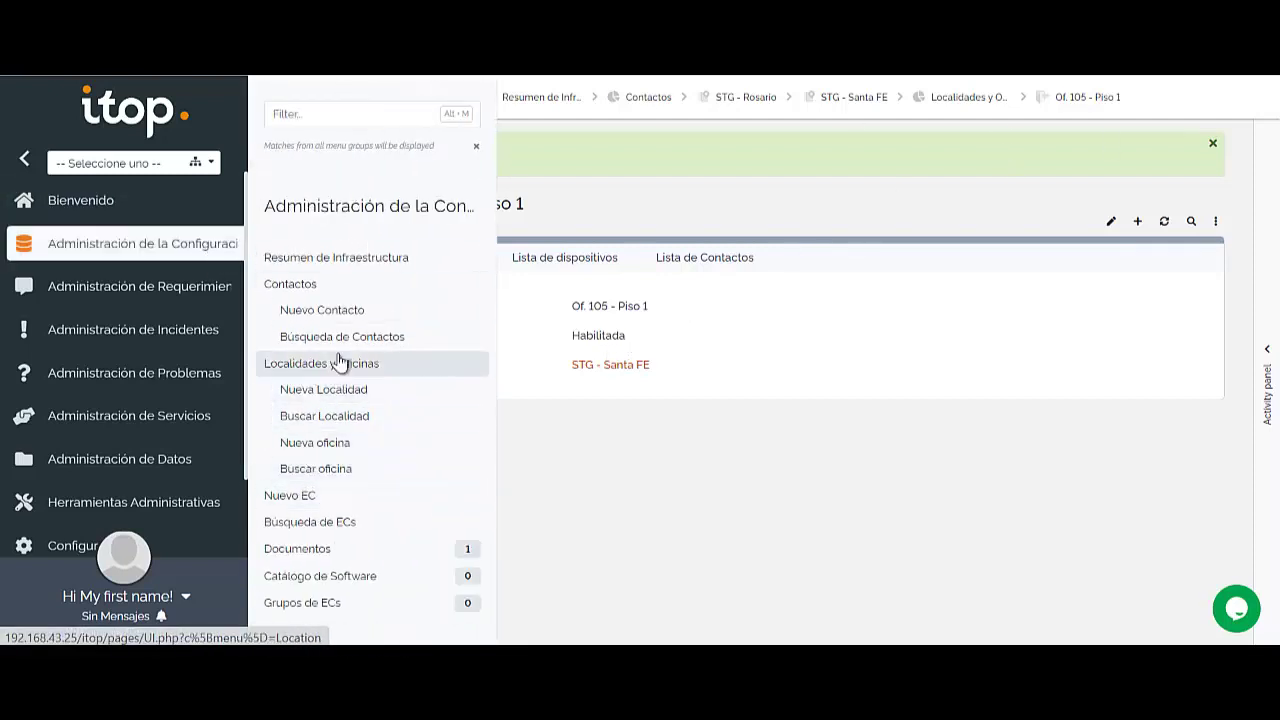
{"action": "left_click", "coordinate": [313, 497]}
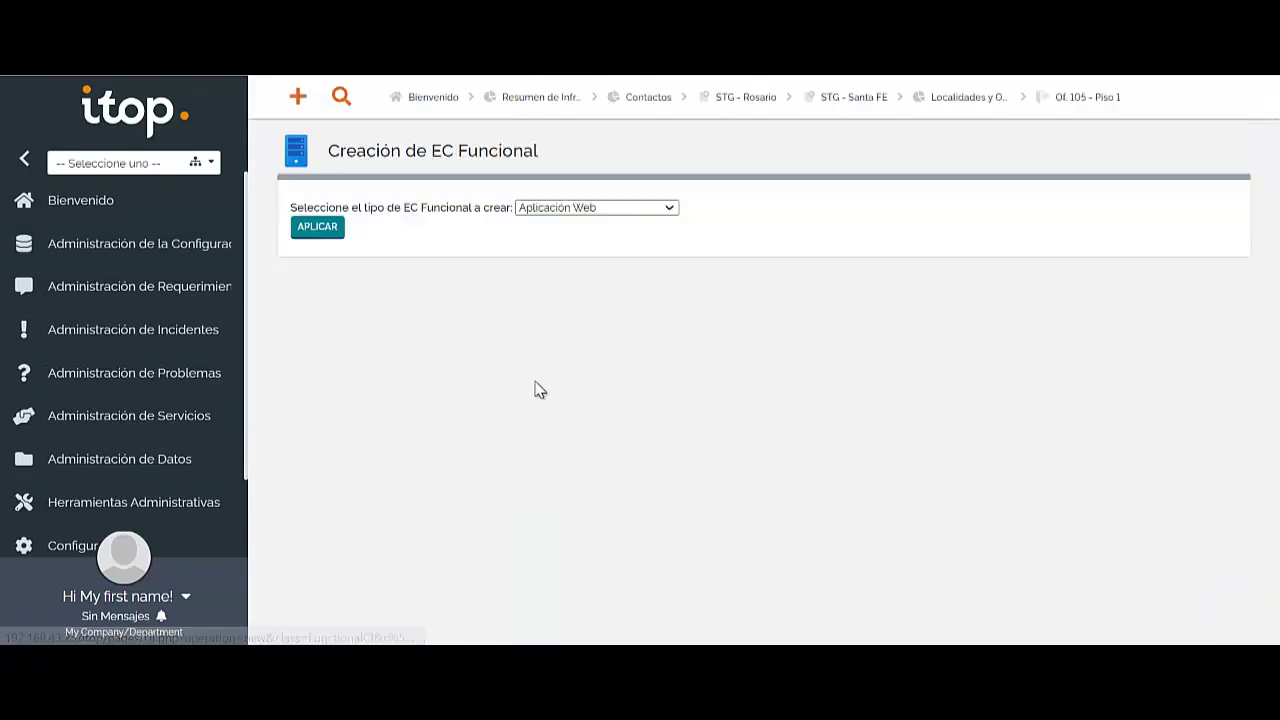
{"action": "left_click", "coordinate": [606, 209]}
{"action": "scroll", "coordinate": [614, 460], "scroll_direction": "down", "scroll_amount": 4}
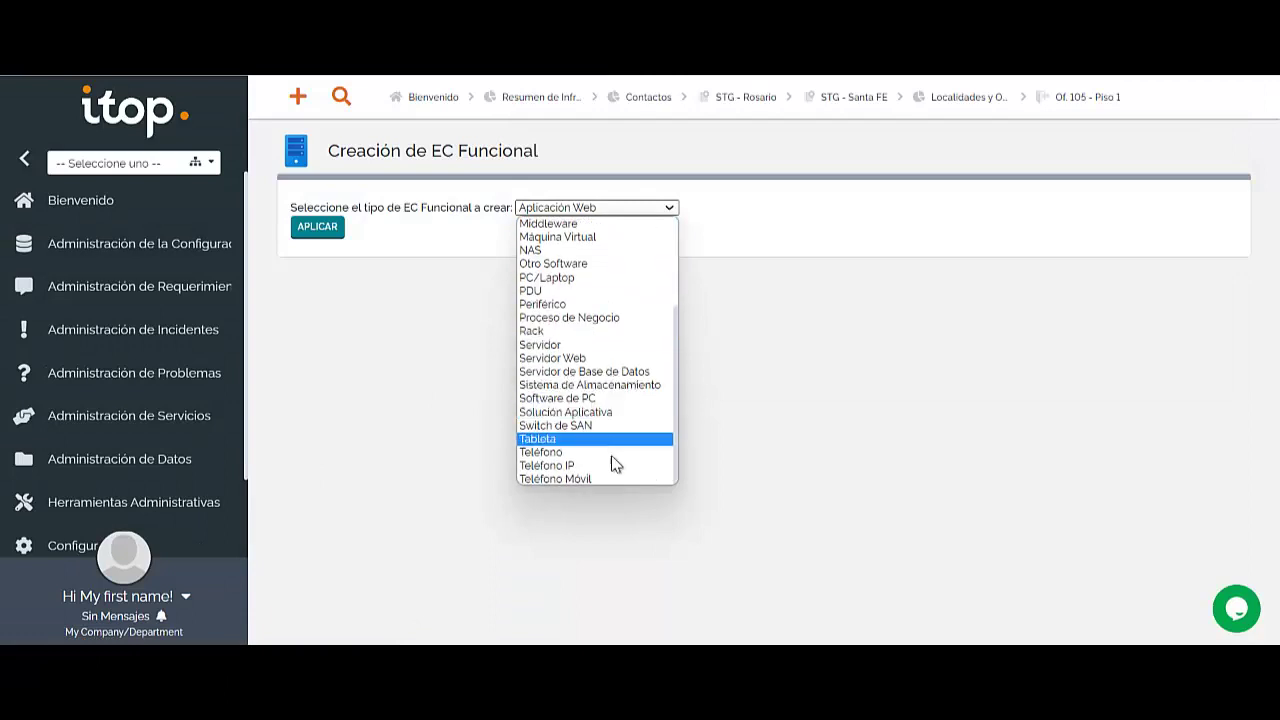
{"action": "scroll", "coordinate": [623, 371], "scroll_direction": "up", "scroll_amount": 4}
{"action": "scroll", "coordinate": [640, 330], "scroll_direction": "down", "scroll_amount": 3}
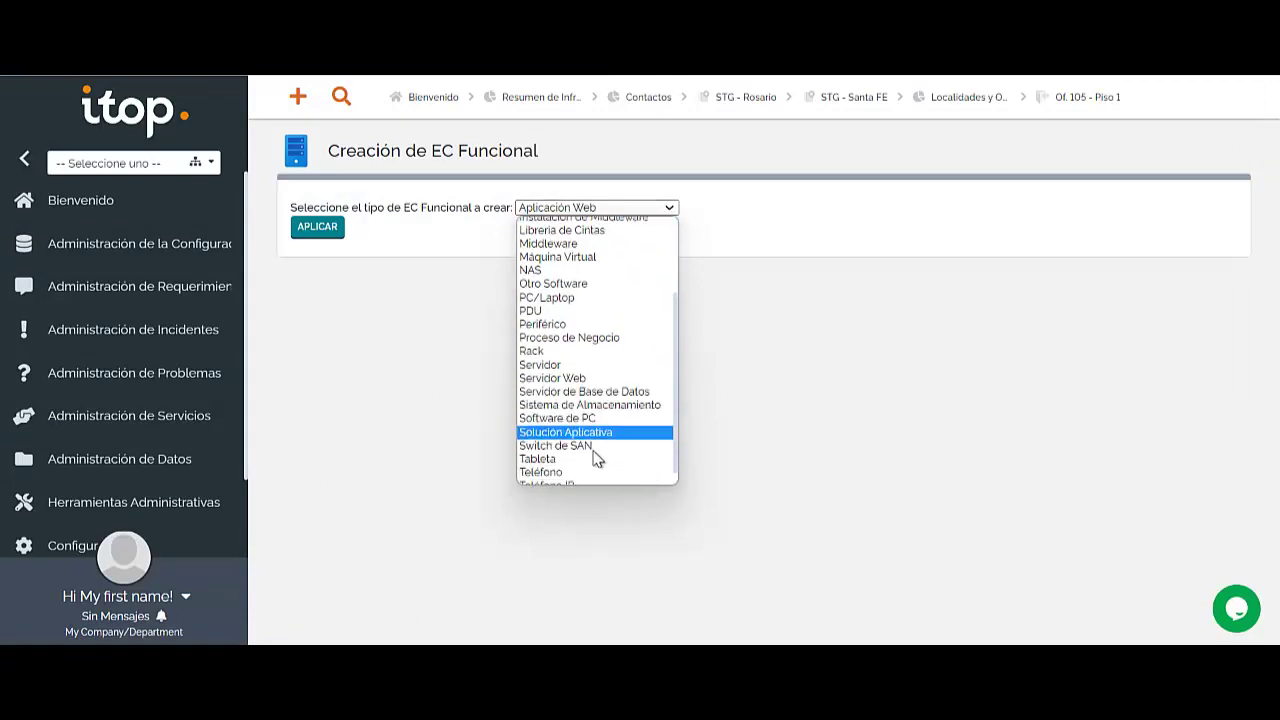
{"action": "scroll", "coordinate": [600, 385], "scroll_direction": "up", "scroll_amount": 3}
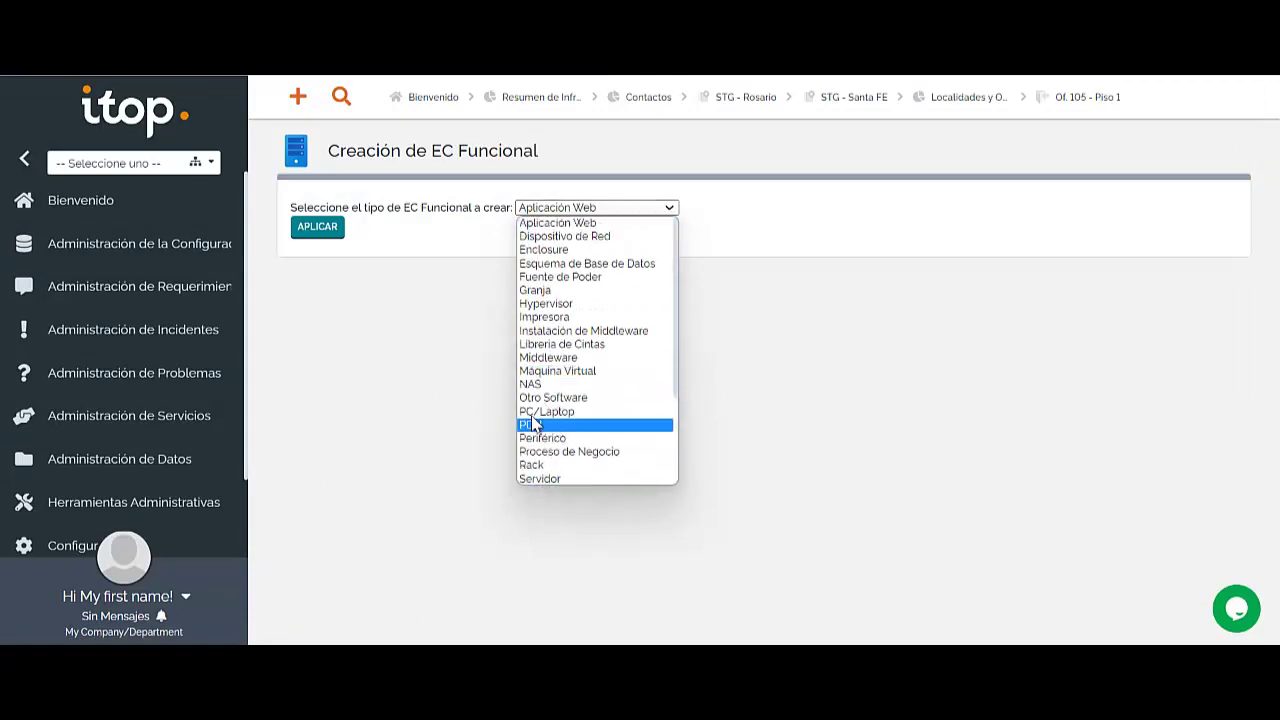
{"action": "left_click", "coordinate": [559, 410]}
{"action": "left_click", "coordinate": [318, 227]}
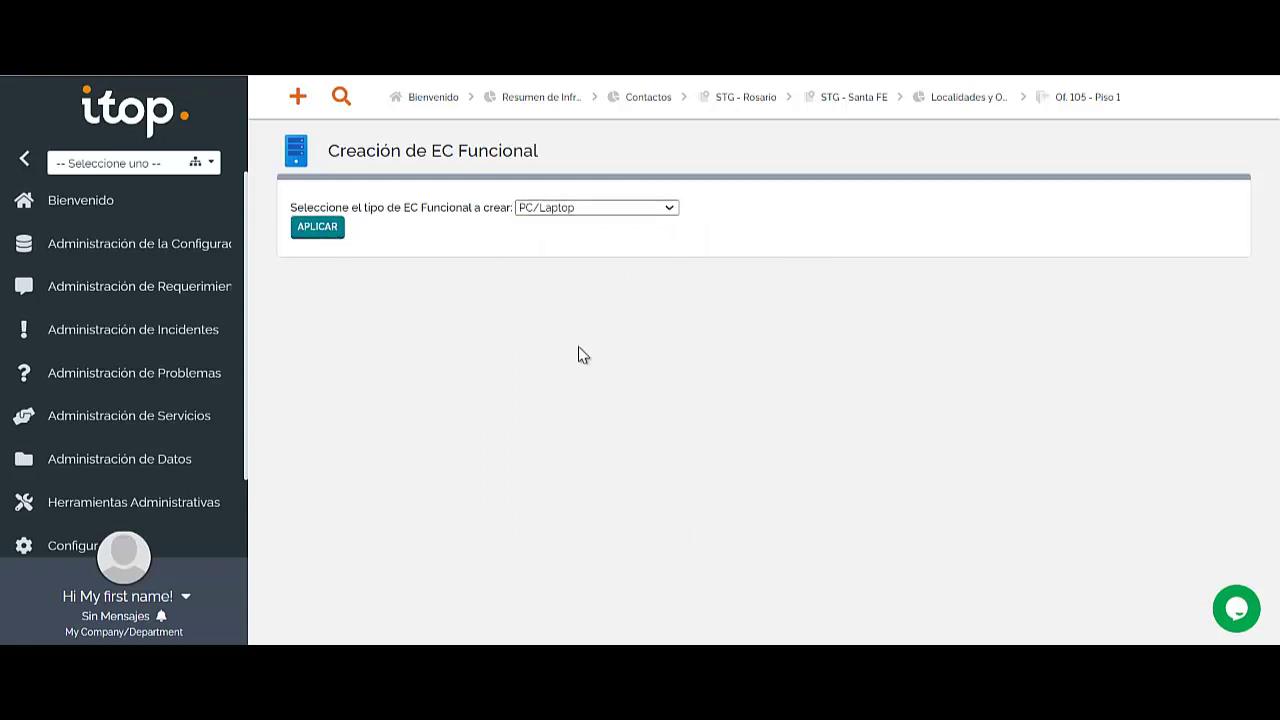
Step: Open the EC search for EC Funcional and view its additional filter criteria and the underlying query expression
{"action": "left_click", "coordinate": [178, 245]}
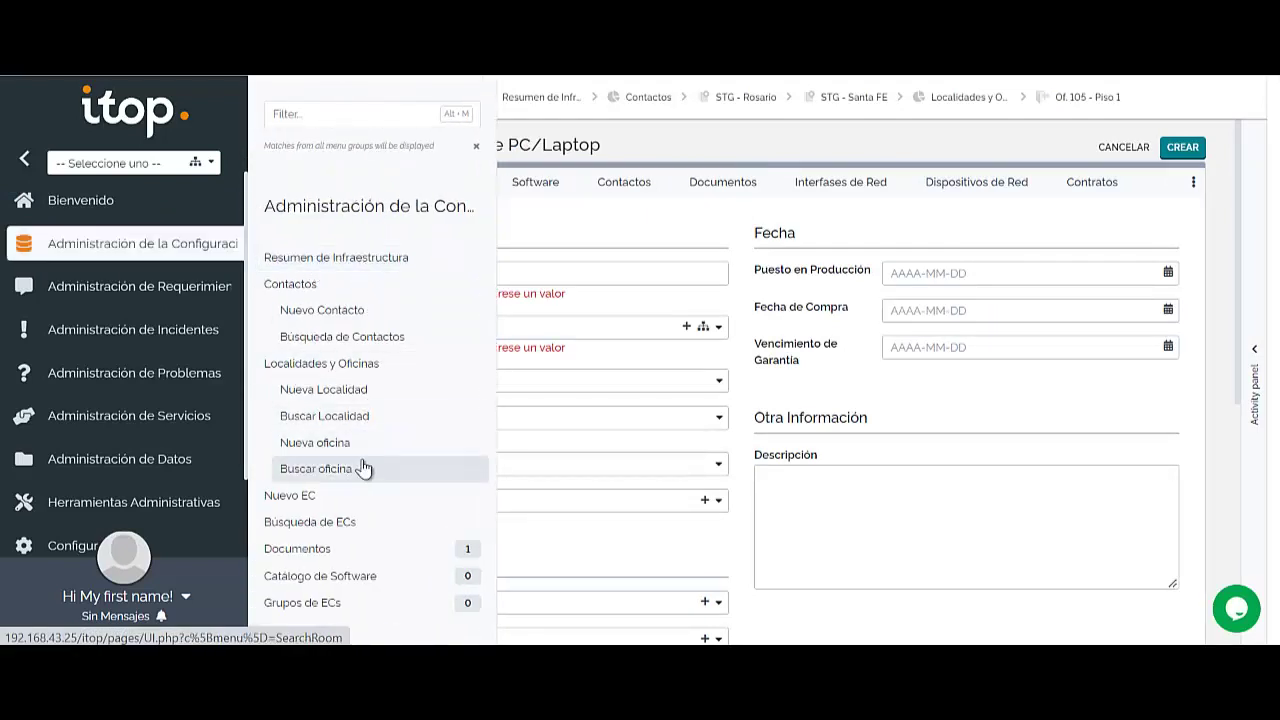
{"action": "left_click", "coordinate": [318, 522]}
{"action": "left_click", "coordinate": [668, 156]}
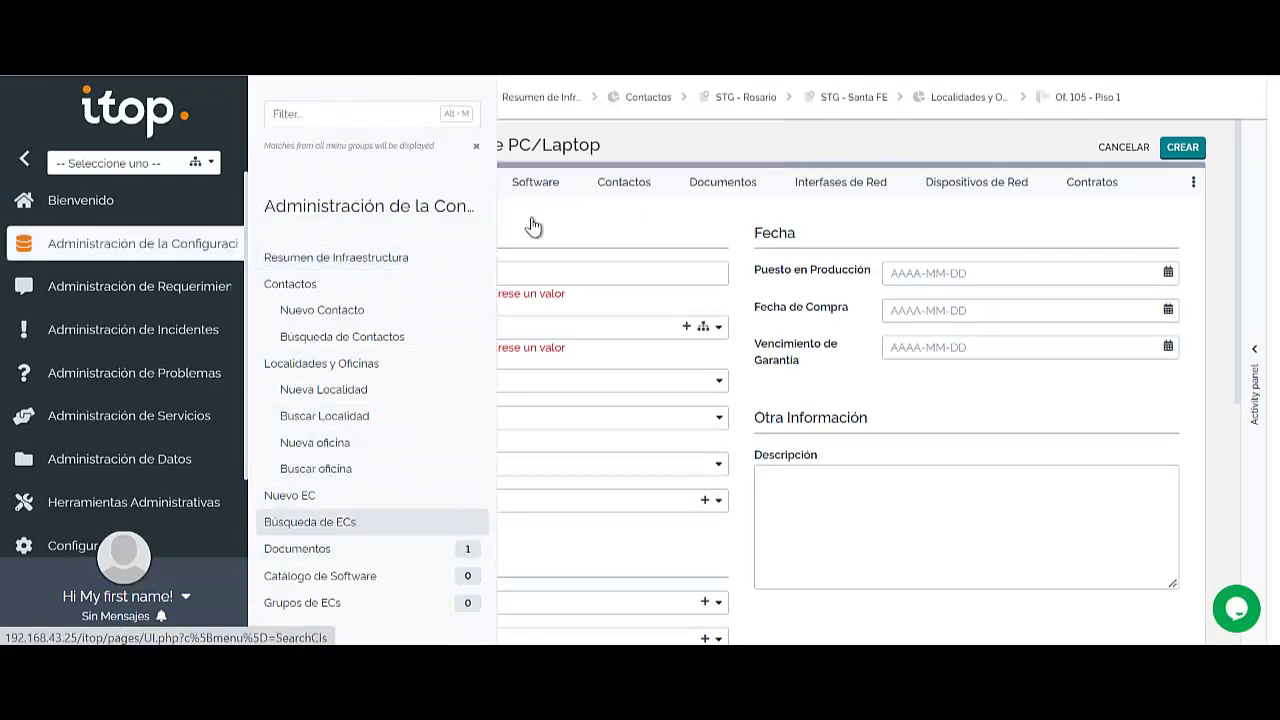
{"action": "left_click", "coordinate": [471, 147]}
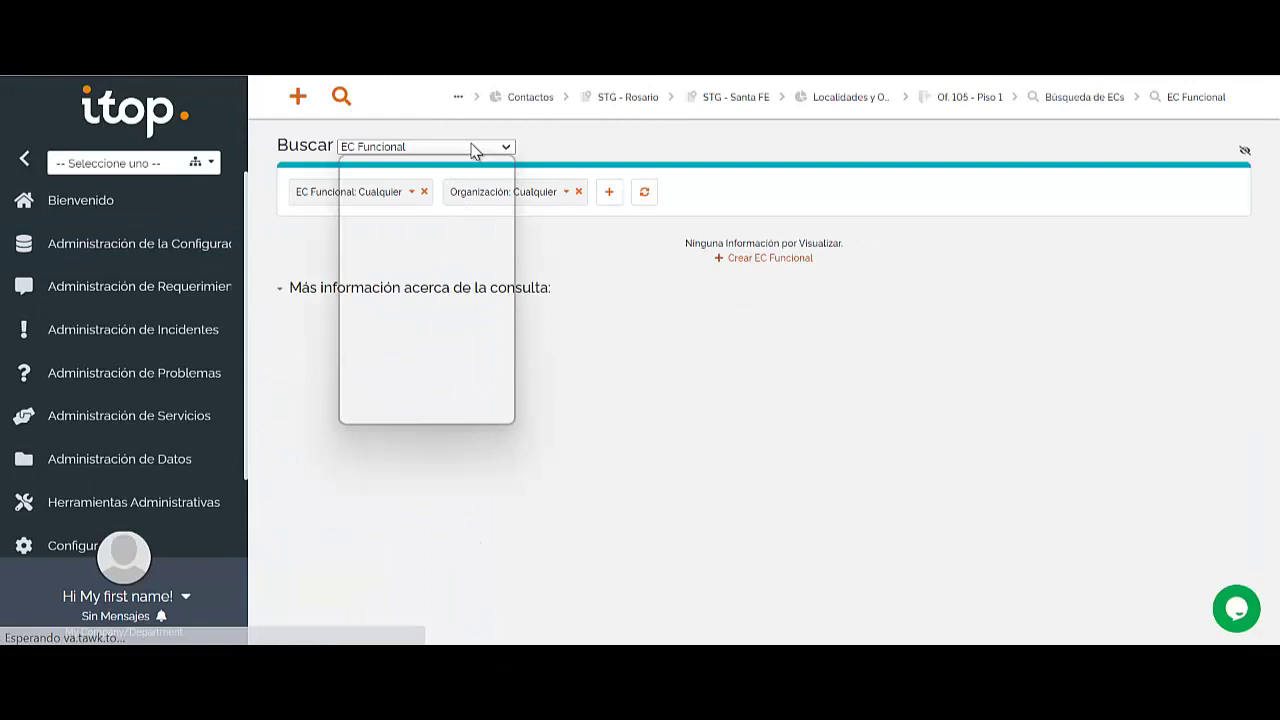
{"action": "left_click", "coordinate": [414, 146]}
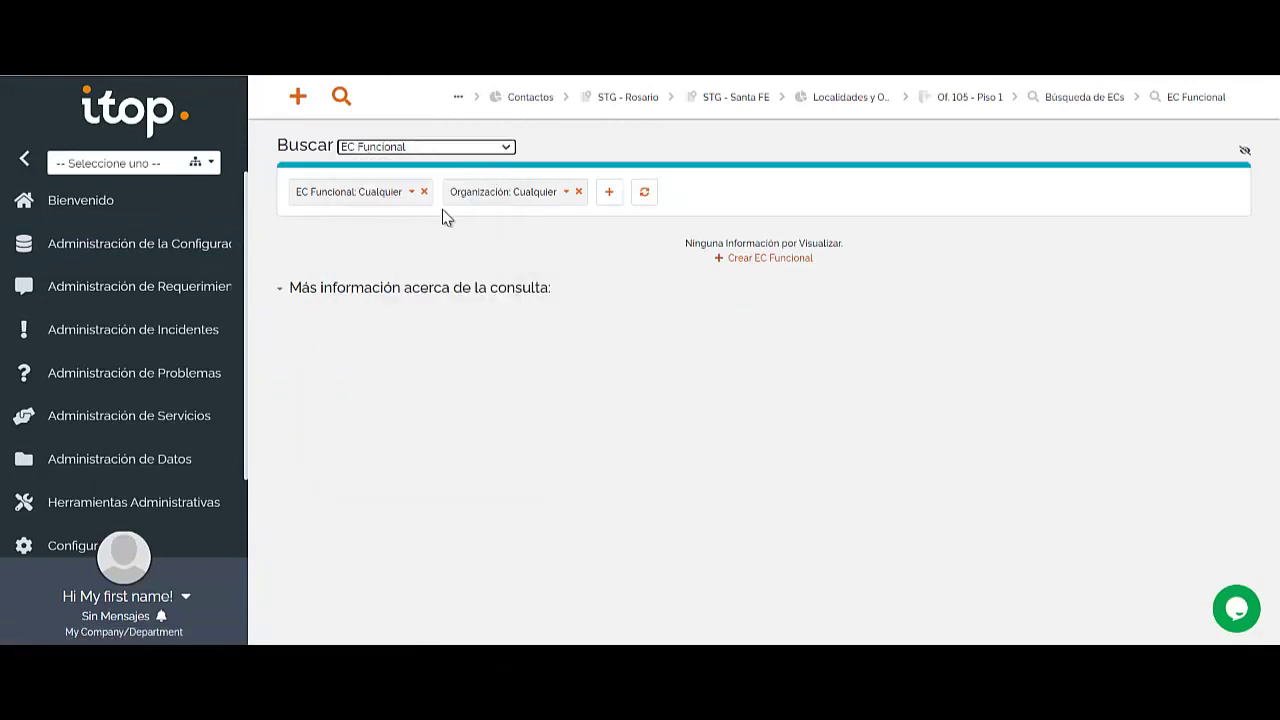
{"action": "left_click", "coordinate": [352, 201]}
{"action": "left_click", "coordinate": [603, 207]}
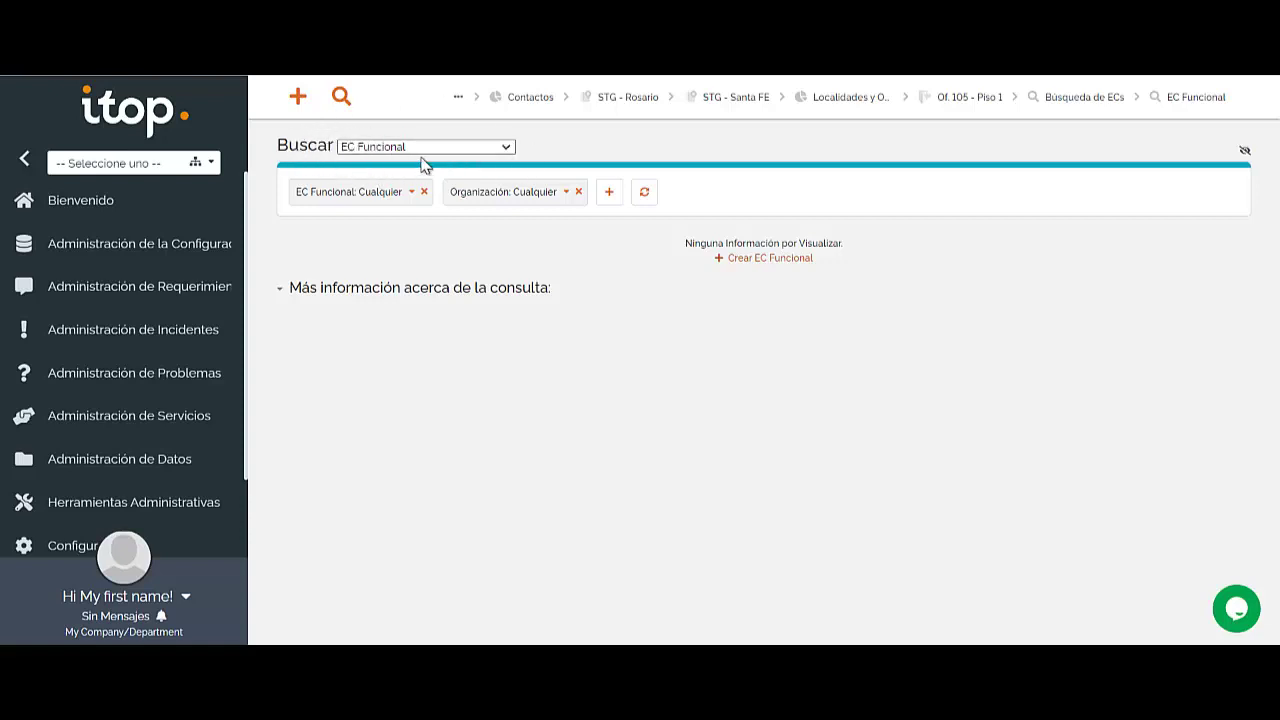
{"action": "left_click", "coordinate": [612, 198]}
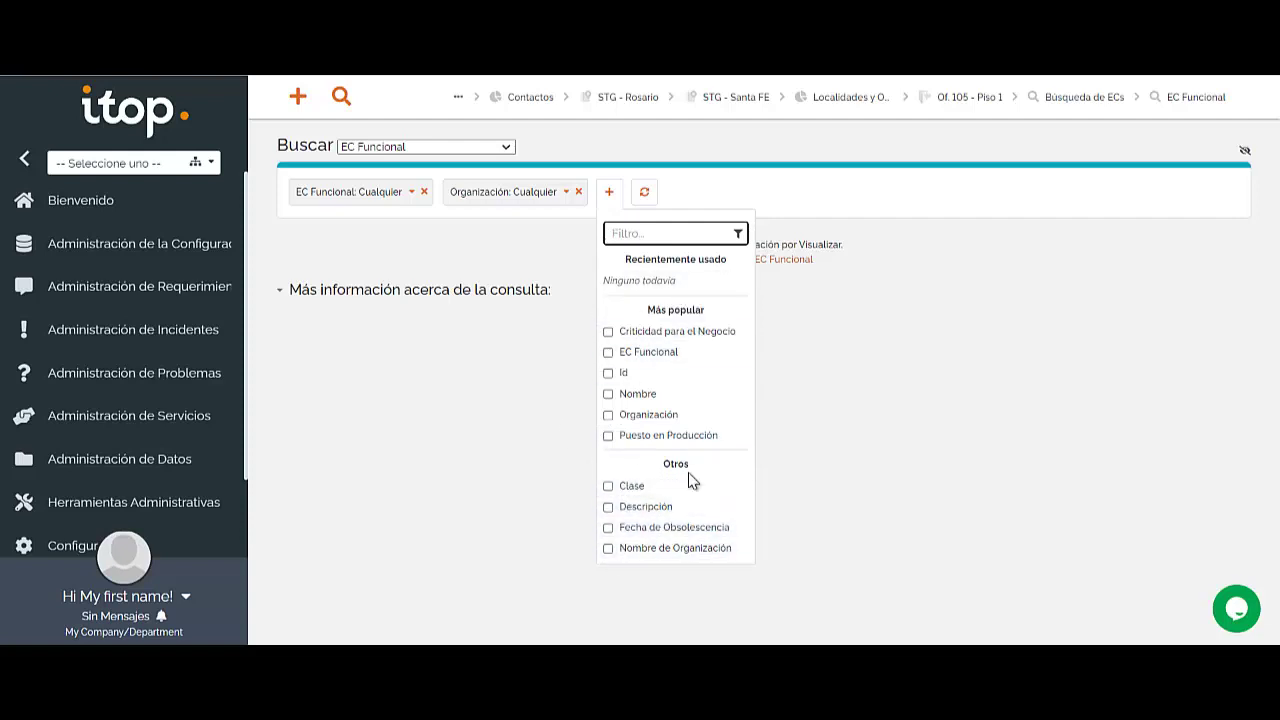
{"action": "left_click", "coordinate": [449, 289]}
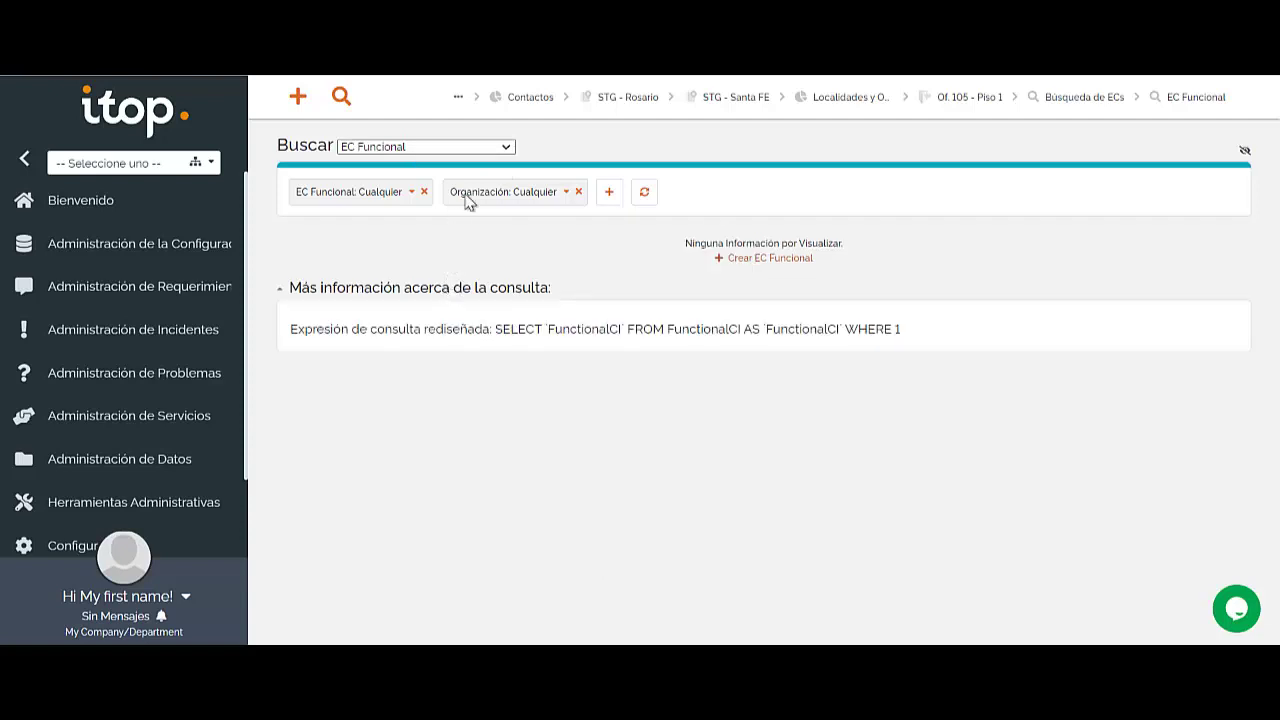
Step: Switch the EC search to the PC/Laptop class and review the additional criteria offered for it
{"action": "left_click", "coordinate": [499, 150]}
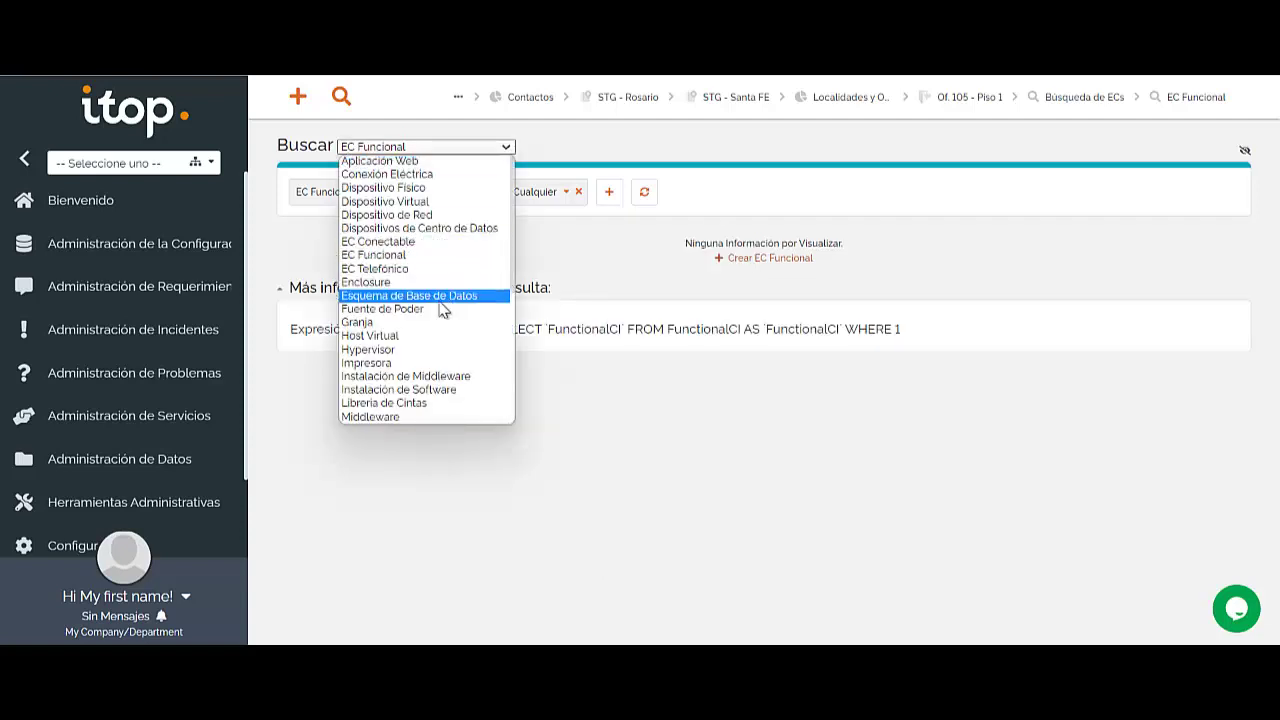
{"action": "scroll", "coordinate": [434, 345], "scroll_direction": "down", "scroll_amount": 5}
{"action": "left_click", "coordinate": [410, 270]}
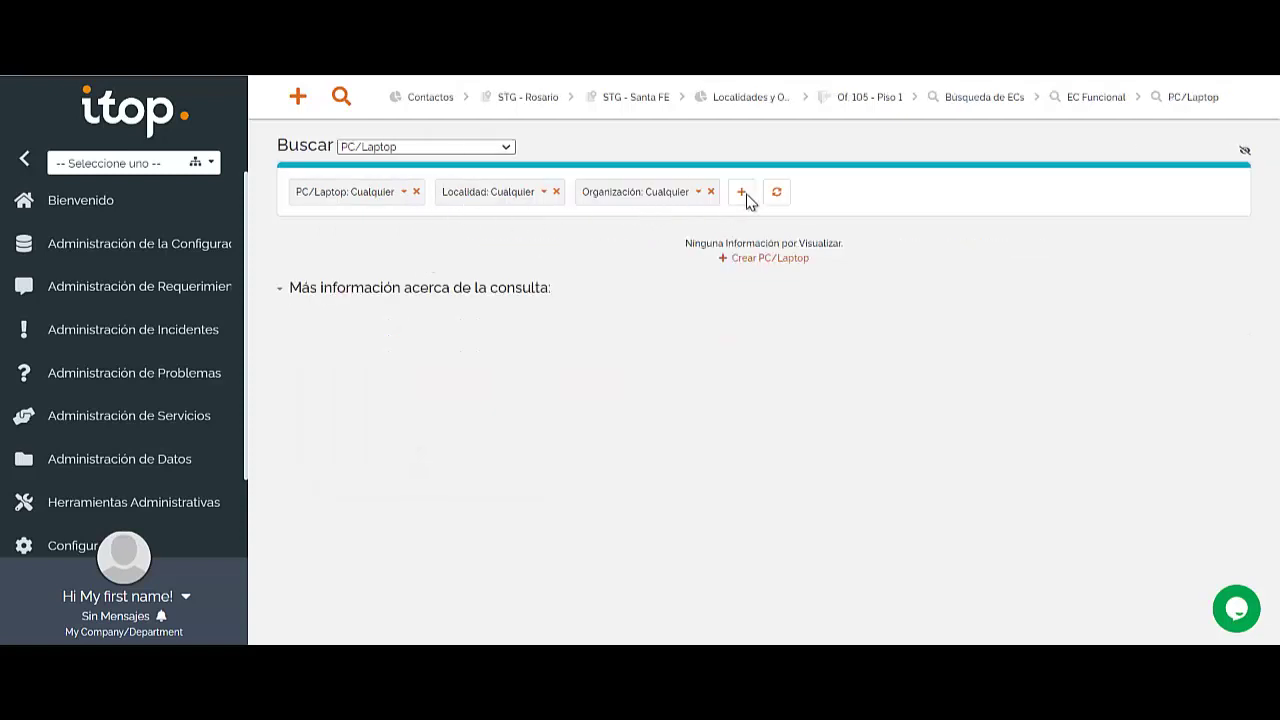
{"action": "left_click", "coordinate": [745, 198]}
{"action": "scroll", "coordinate": [778, 418], "scroll_direction": "down", "scroll_amount": 1}
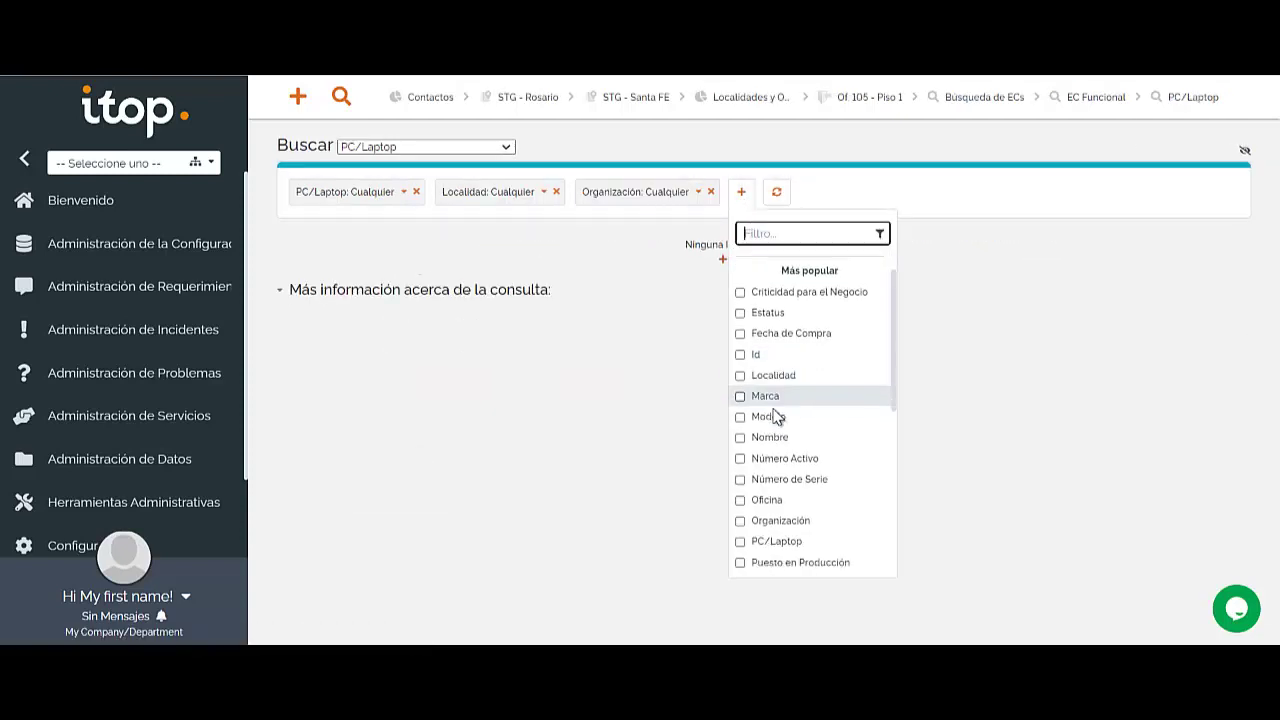
{"action": "scroll", "coordinate": [778, 418], "scroll_direction": "down", "scroll_amount": 3}
{"action": "scroll", "coordinate": [771, 451], "scroll_direction": "up", "scroll_amount": 2}
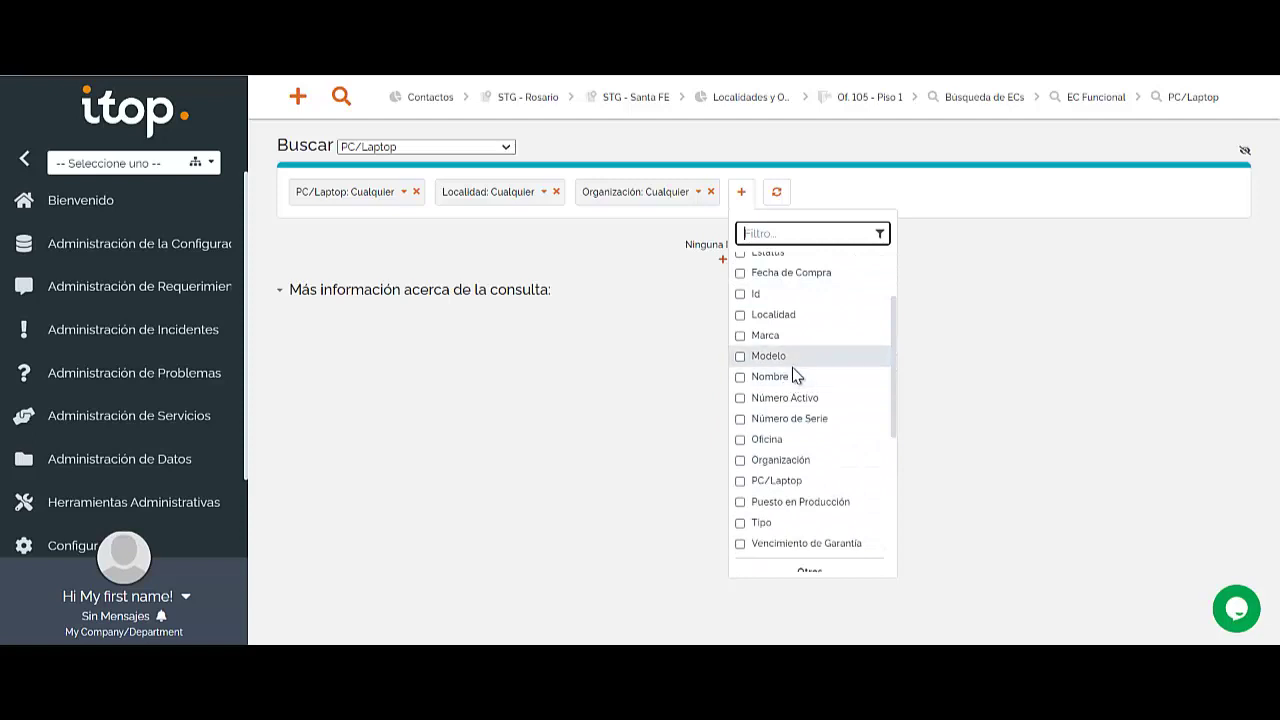
{"action": "scroll", "coordinate": [792, 370], "scroll_direction": "down", "scroll_amount": 3}
{"action": "scroll", "coordinate": [800, 371], "scroll_direction": "up", "scroll_amount": 3}
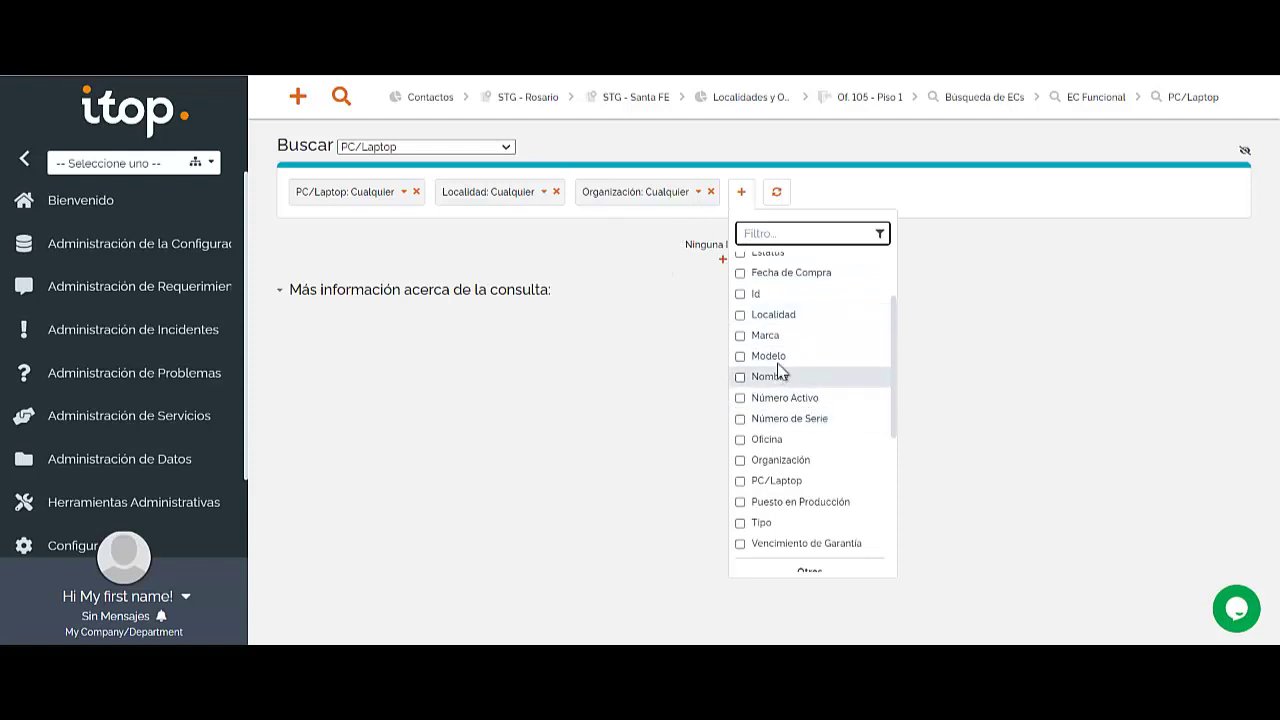
Step: Add the Nombre criterion to the PC/Laptop search and search for names containing PC1
{"action": "left_click", "coordinate": [741, 378]}
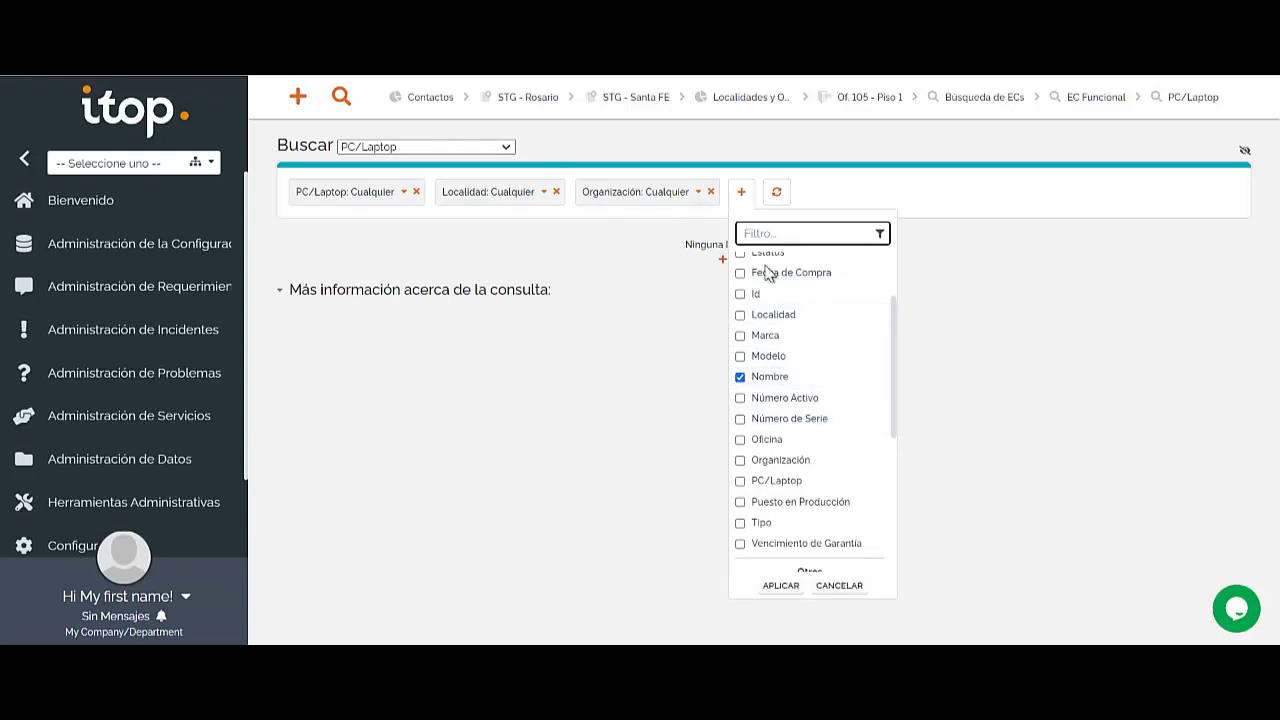
{"action": "scroll", "coordinate": [820, 545], "scroll_direction": "down", "scroll_amount": 5}
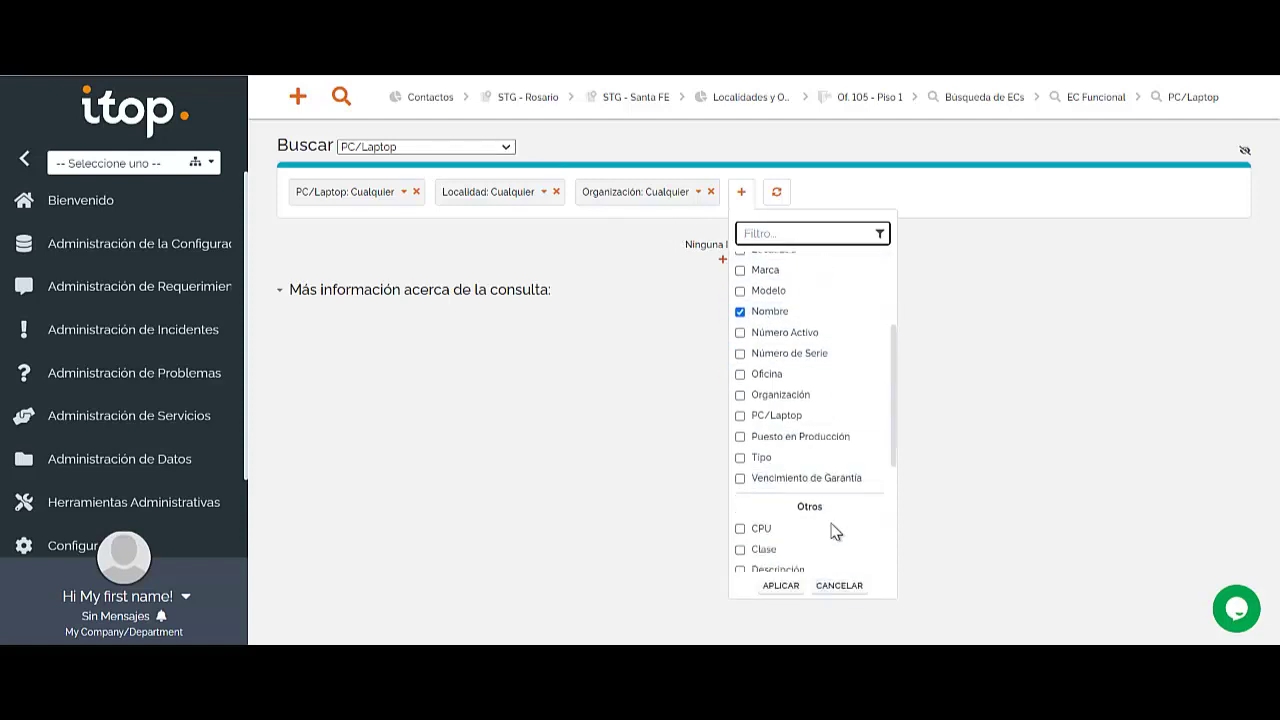
{"action": "left_click", "coordinate": [790, 587]}
{"action": "left_click", "coordinate": [799, 193]}
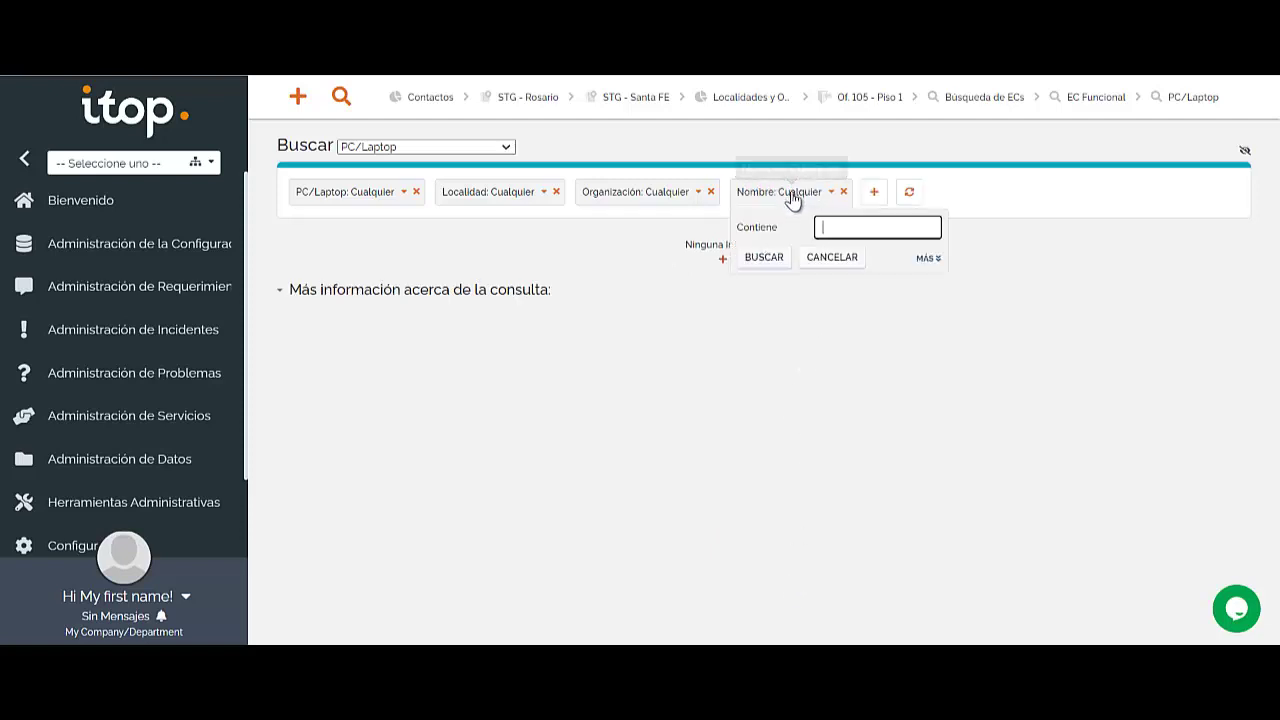
{"action": "type", "text": "PC1"}
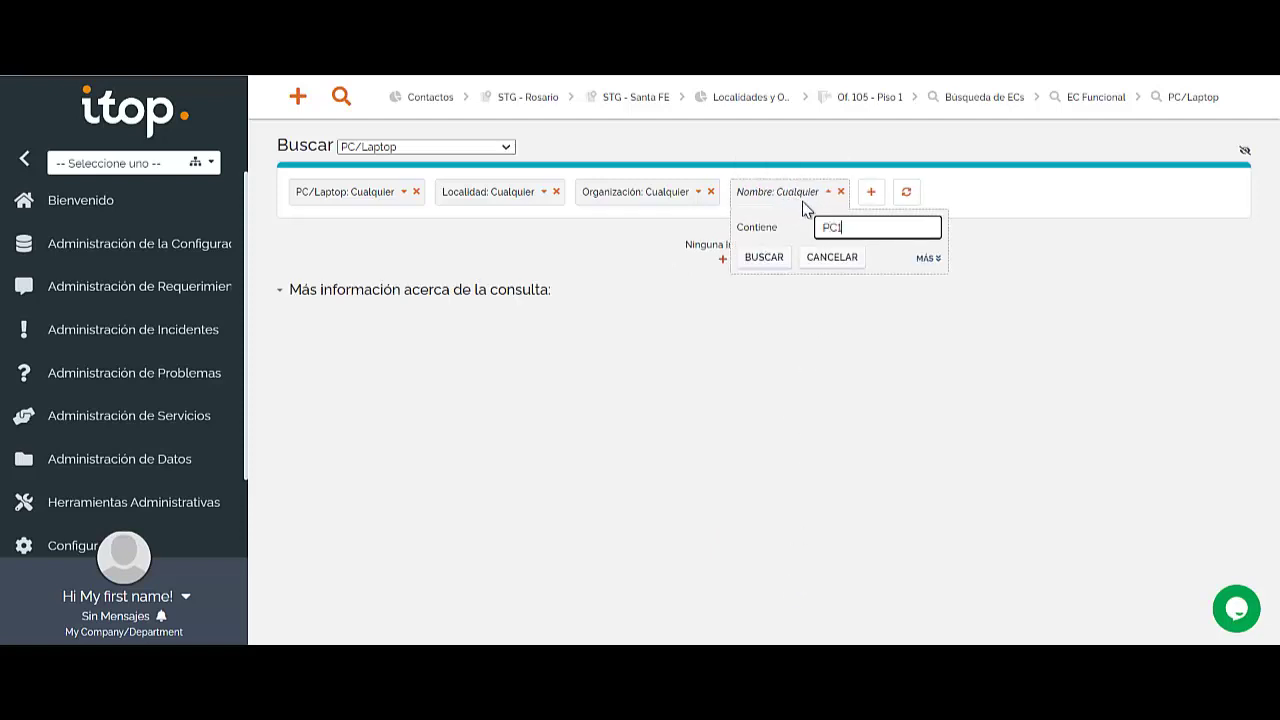
{"action": "key", "text": "Return"}
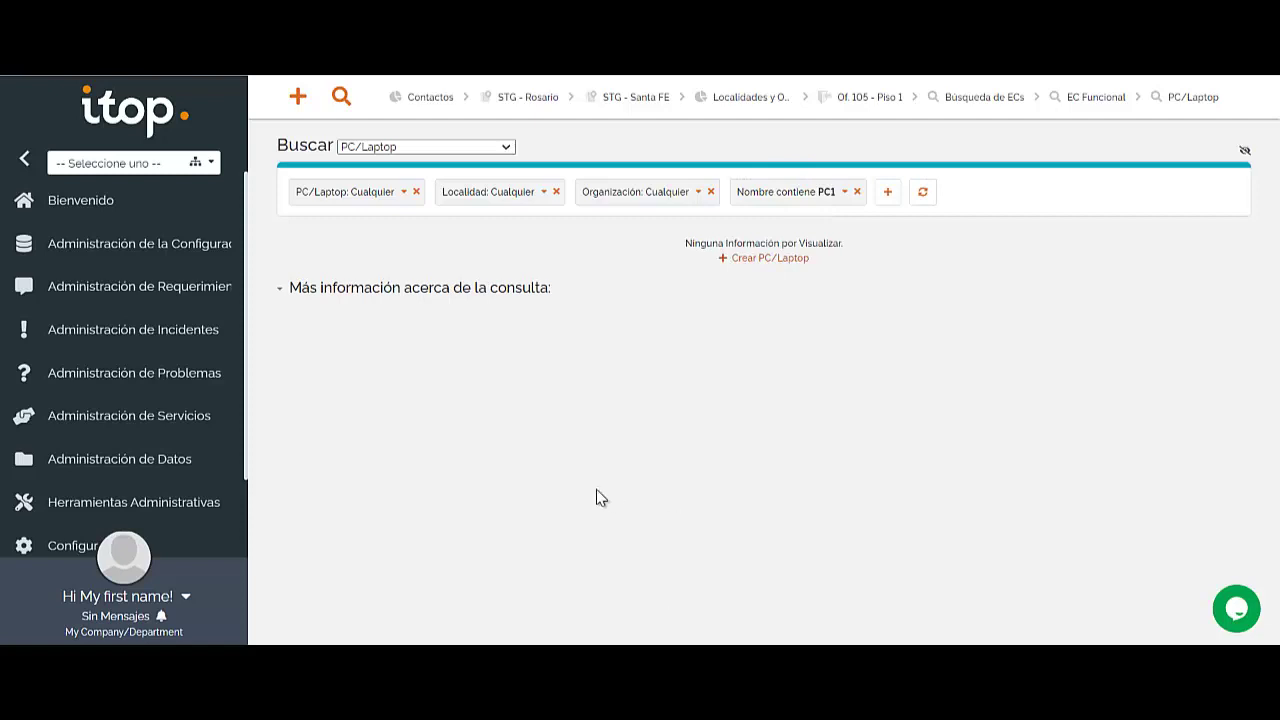
Step: Switch the search to the Hypervisor class and examine its additional criteria and its Organización and Hypervisor filters
{"action": "left_click", "coordinate": [445, 147]}
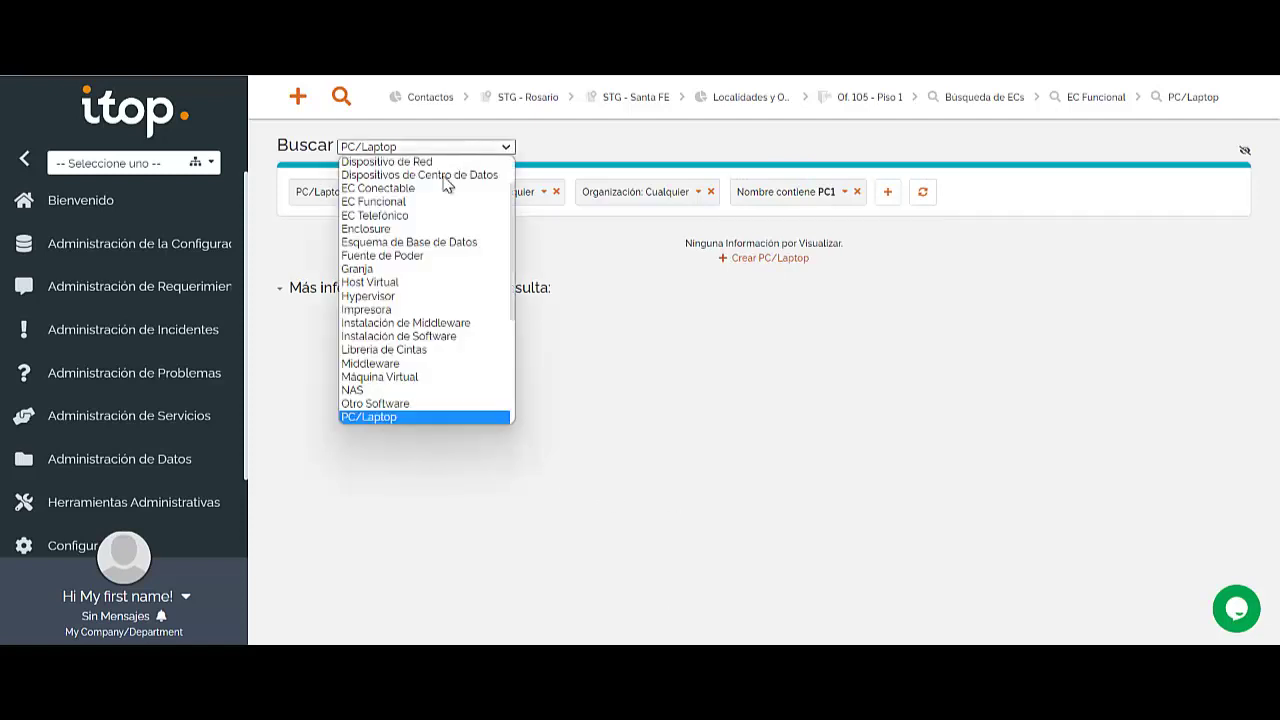
{"action": "left_click", "coordinate": [370, 296]}
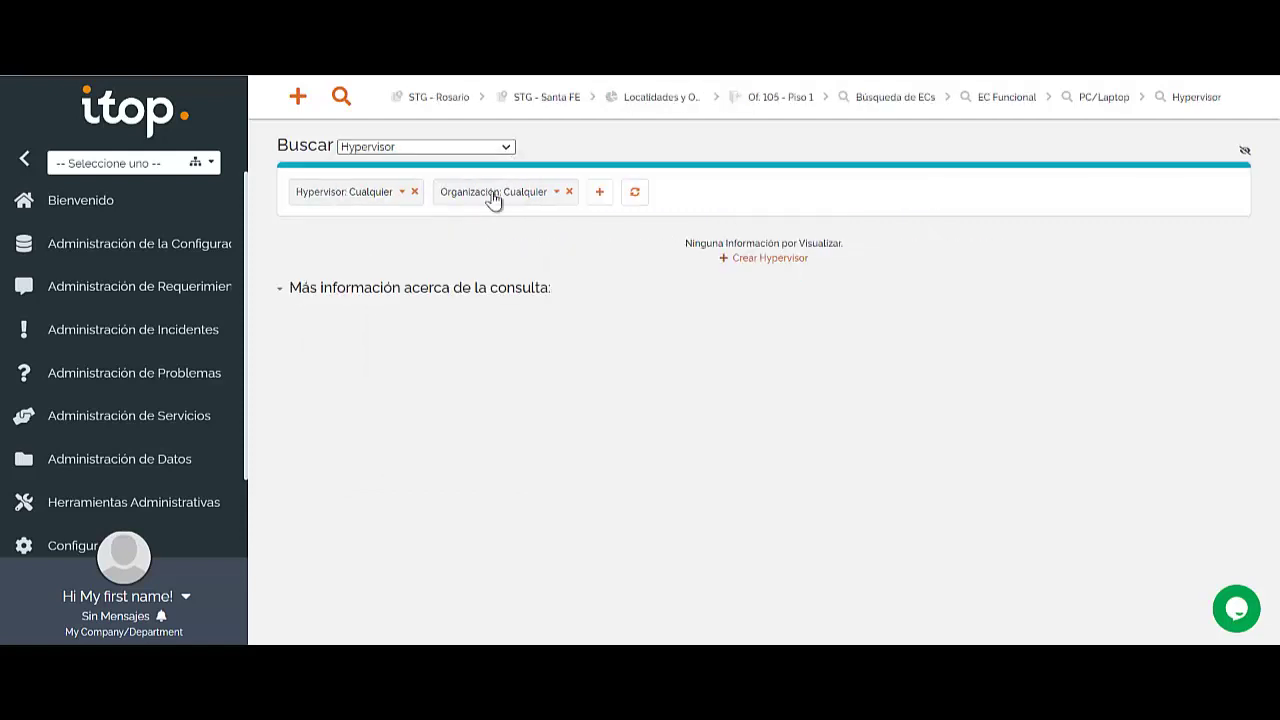
{"action": "left_click", "coordinate": [599, 191]}
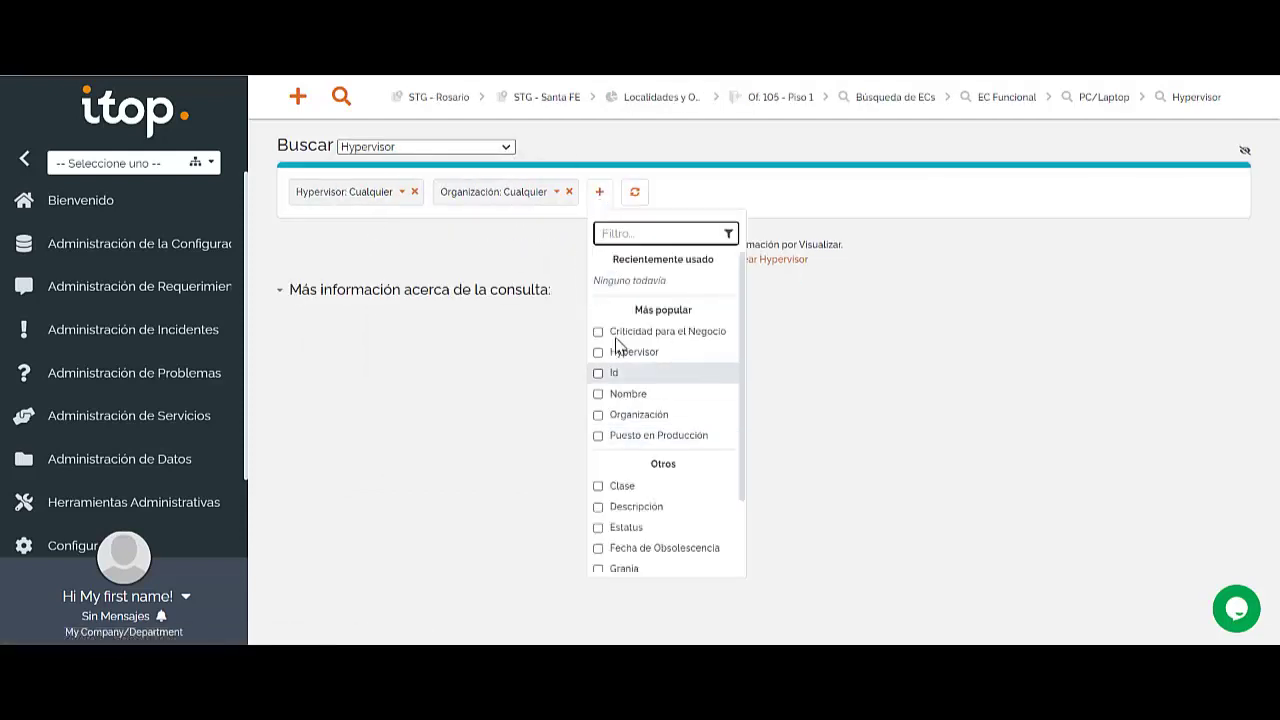
{"action": "scroll", "coordinate": [616, 370], "scroll_direction": "down", "scroll_amount": 1}
{"action": "scroll", "coordinate": [616, 385], "scroll_direction": "down", "scroll_amount": 1}
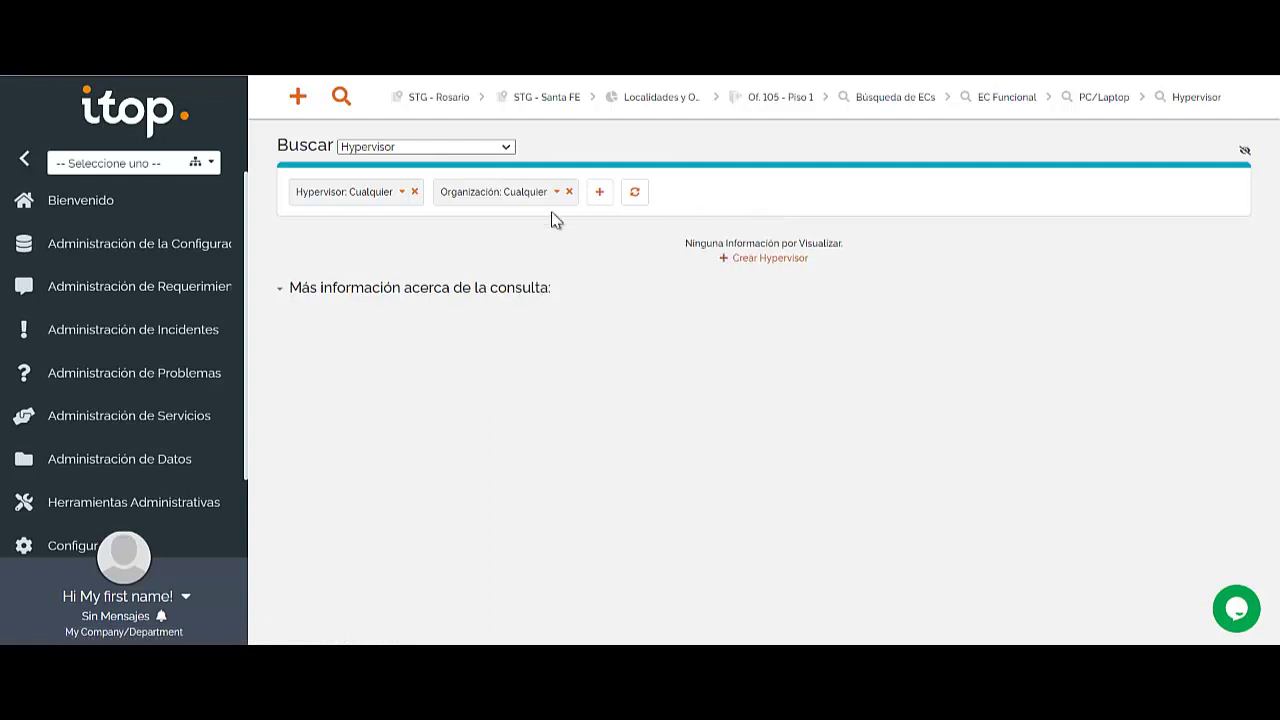
{"action": "left_click", "coordinate": [503, 191]}
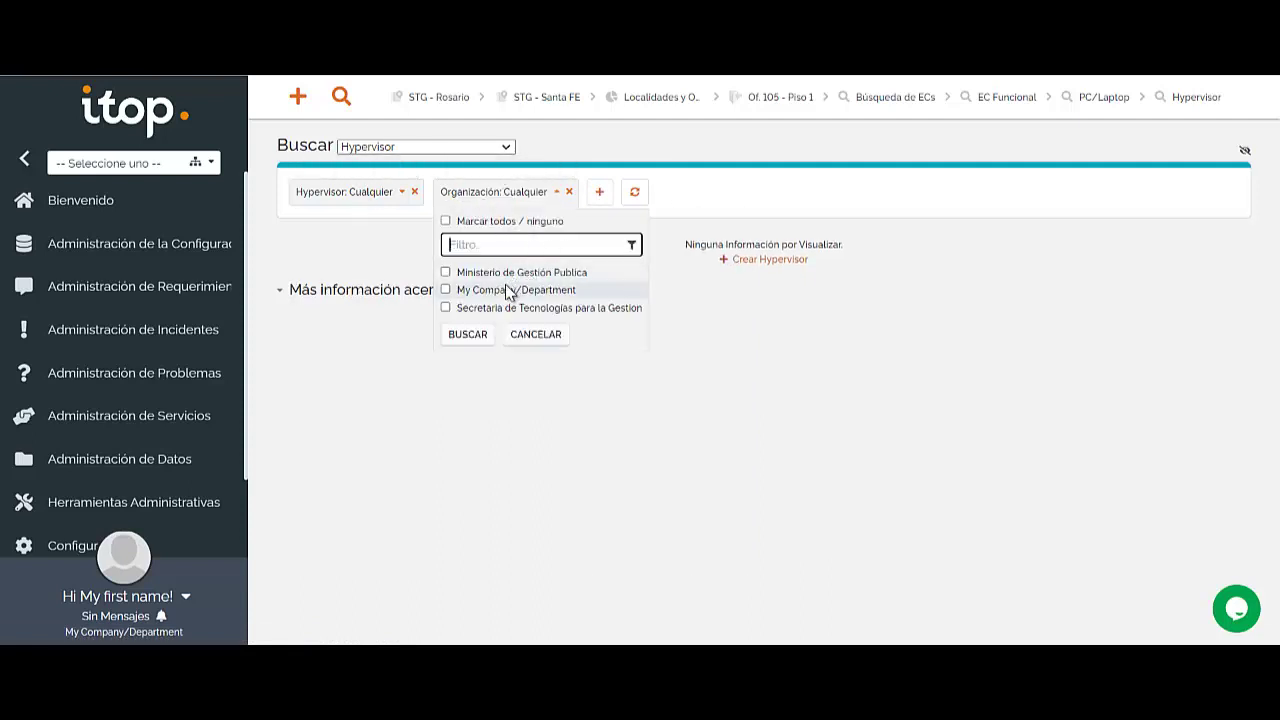
{"action": "left_click", "coordinate": [364, 195]}
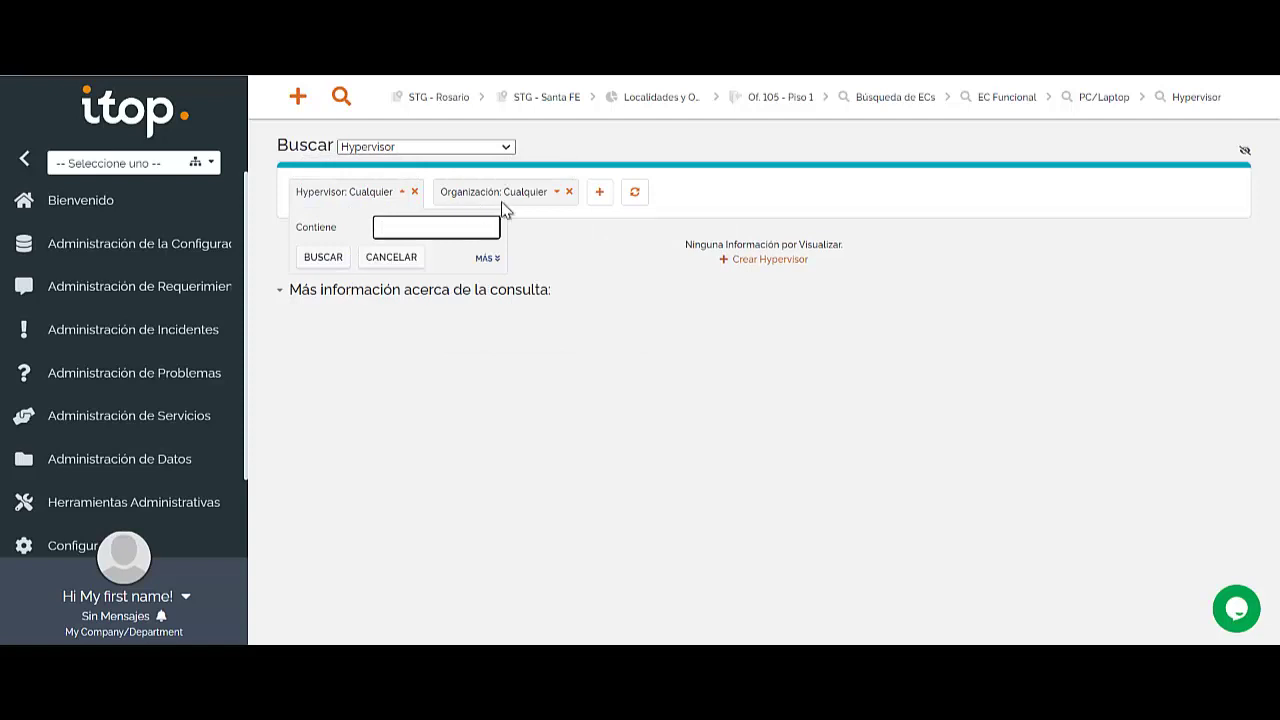
{"action": "left_click", "coordinate": [544, 366]}
Step: Open the Documentos list in configuration management and start creating a document of type Documento Web
{"action": "left_click", "coordinate": [190, 246]}
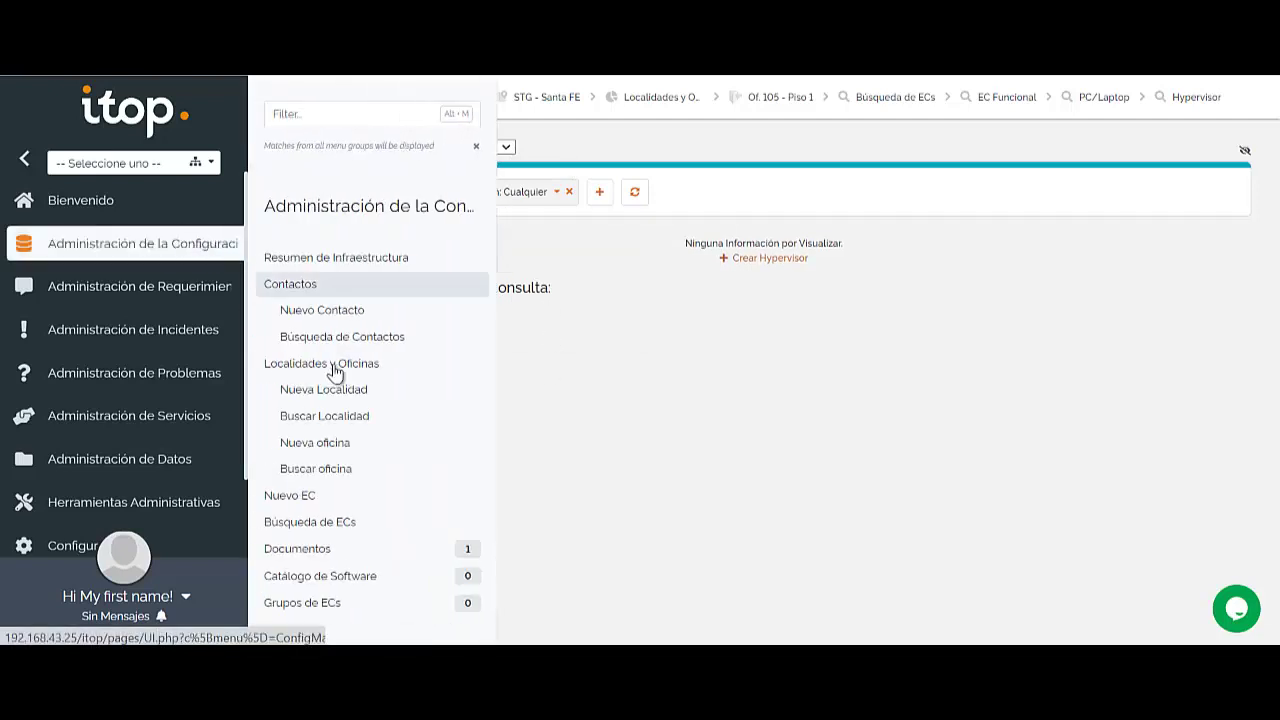
{"action": "left_click", "coordinate": [303, 556]}
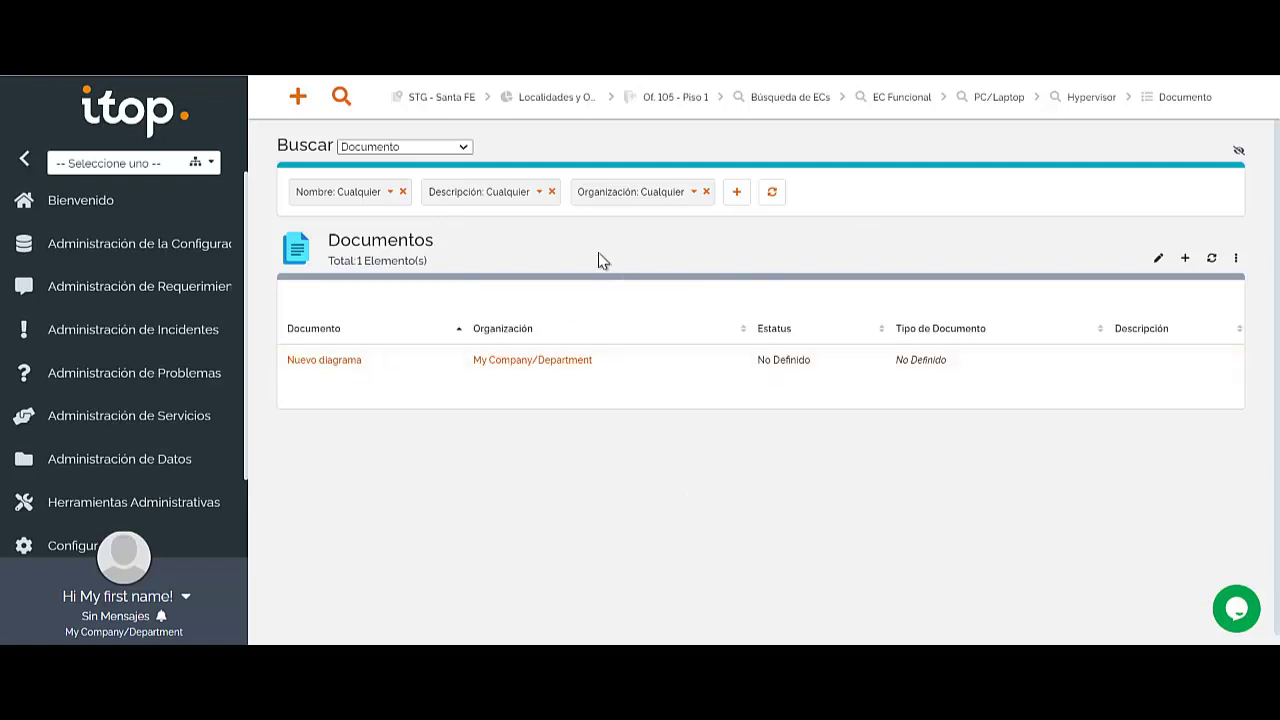
{"action": "left_click", "coordinate": [1185, 260]}
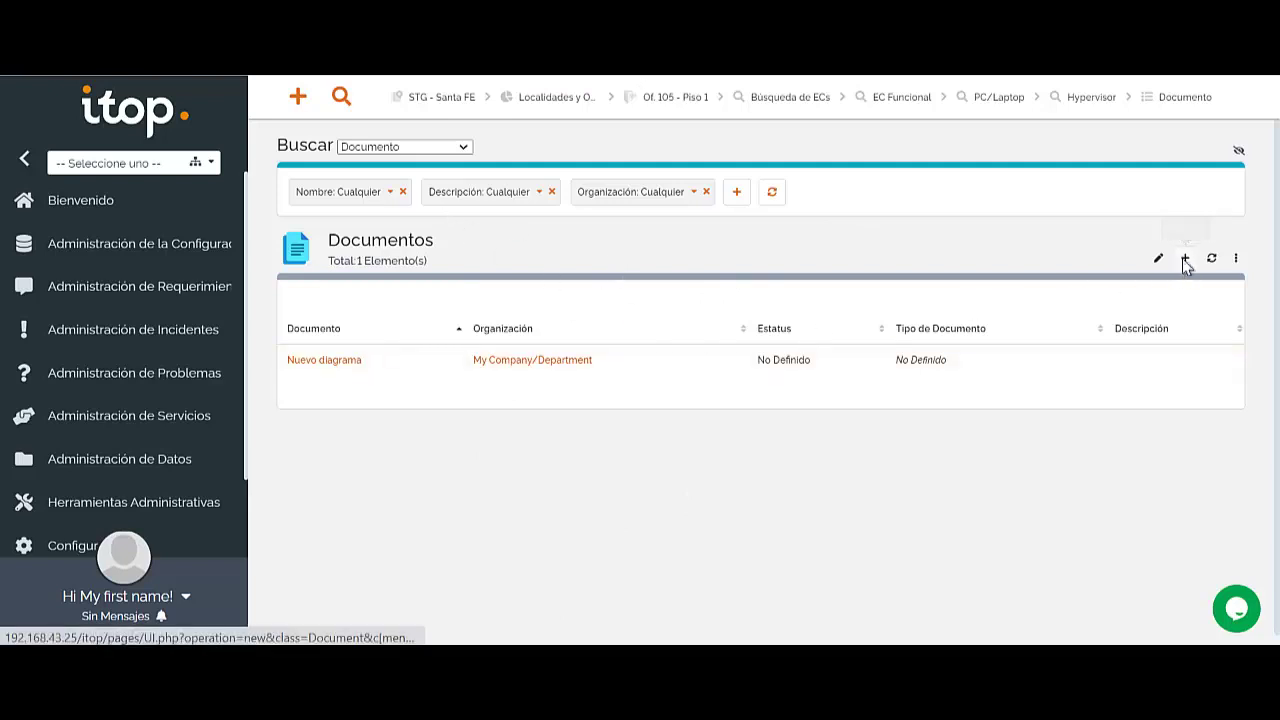
{"action": "left_click", "coordinate": [563, 207]}
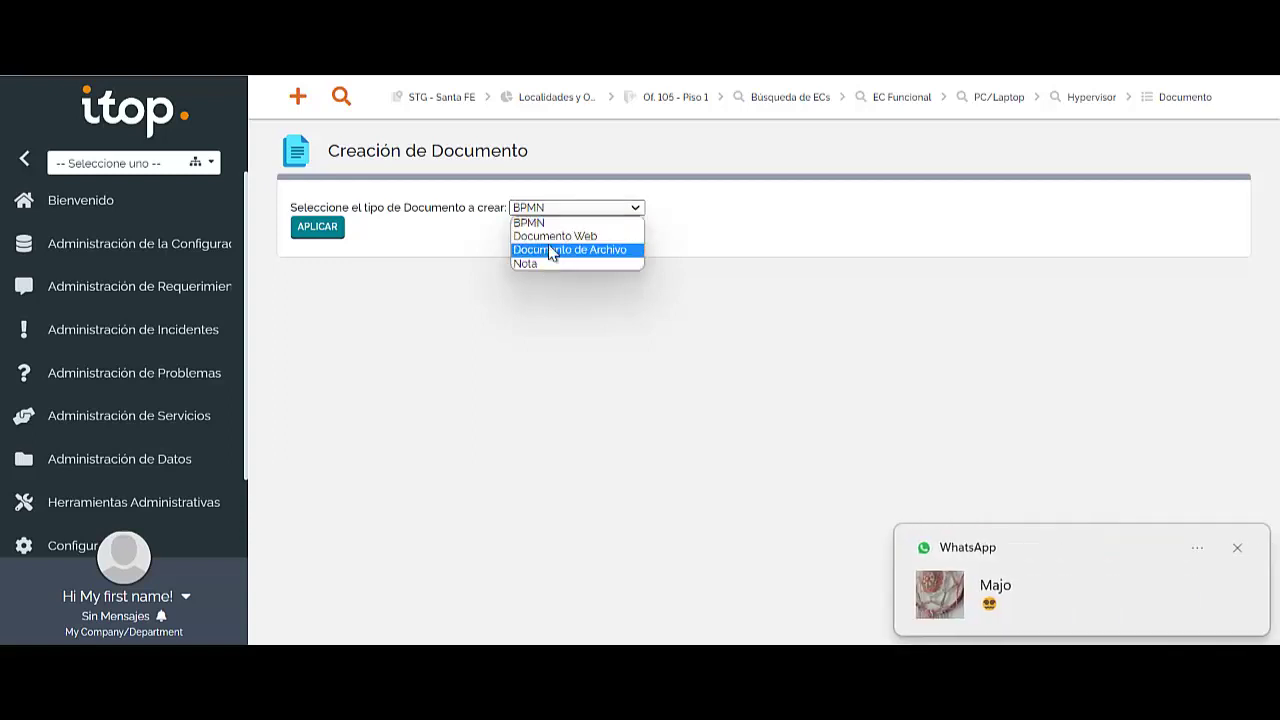
{"action": "left_click", "coordinate": [1237, 549]}
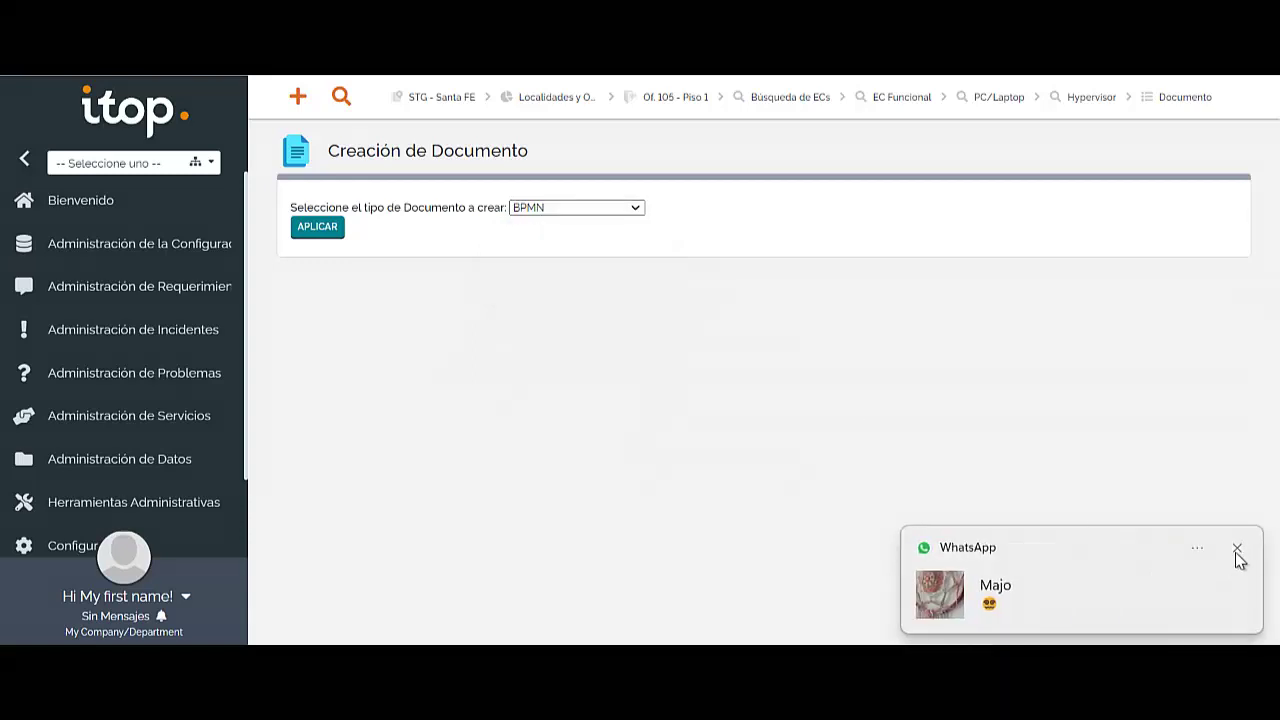
{"action": "left_click", "coordinate": [536, 209]}
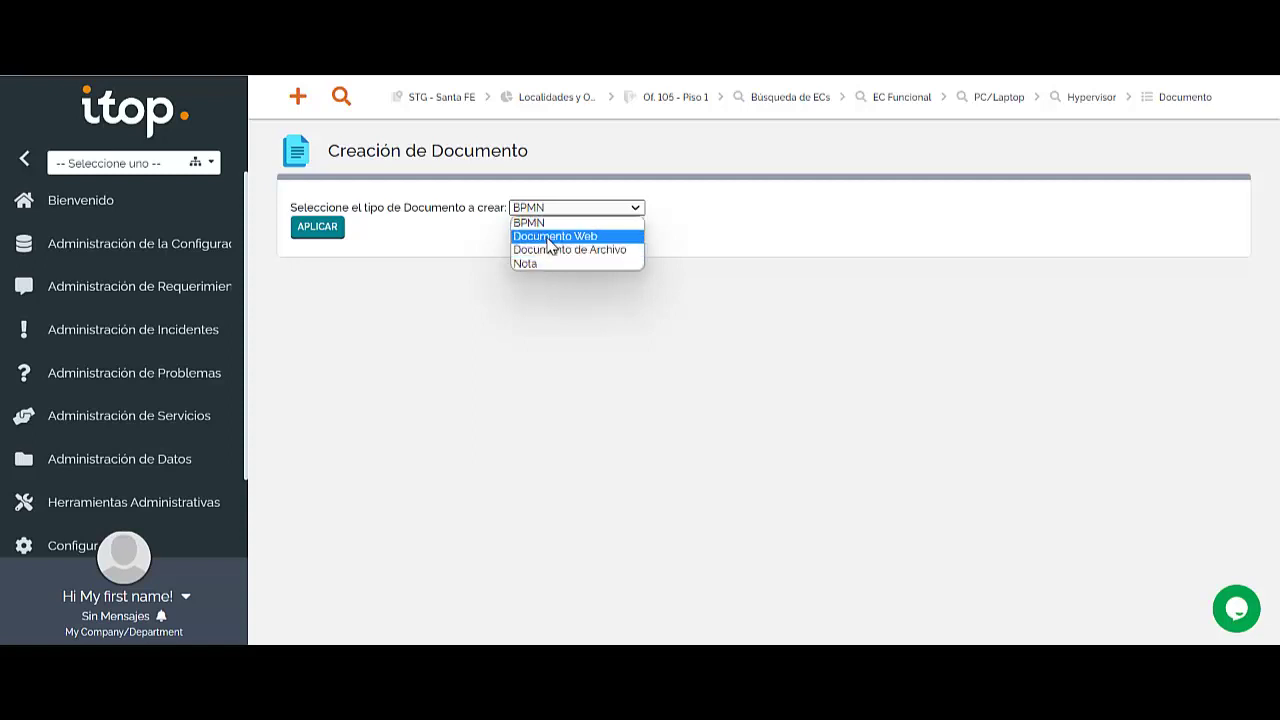
{"action": "left_click", "coordinate": [566, 238]}
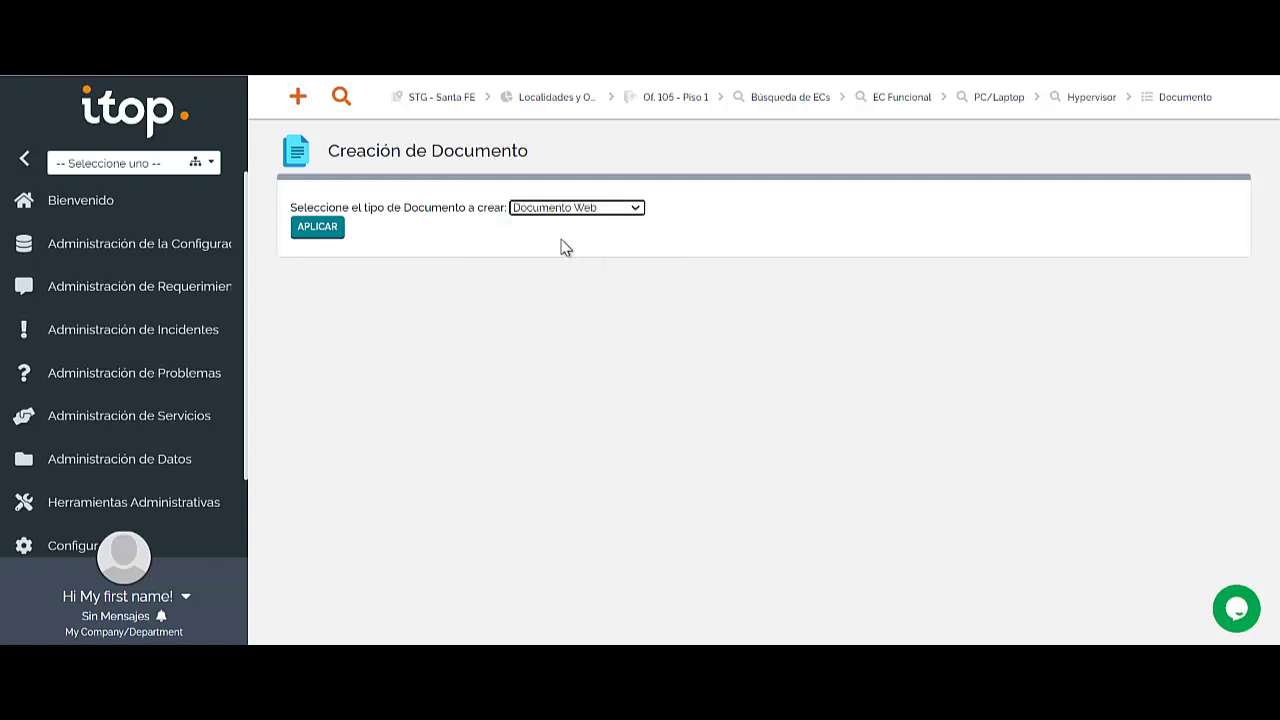
{"action": "left_click", "coordinate": [332, 230]}
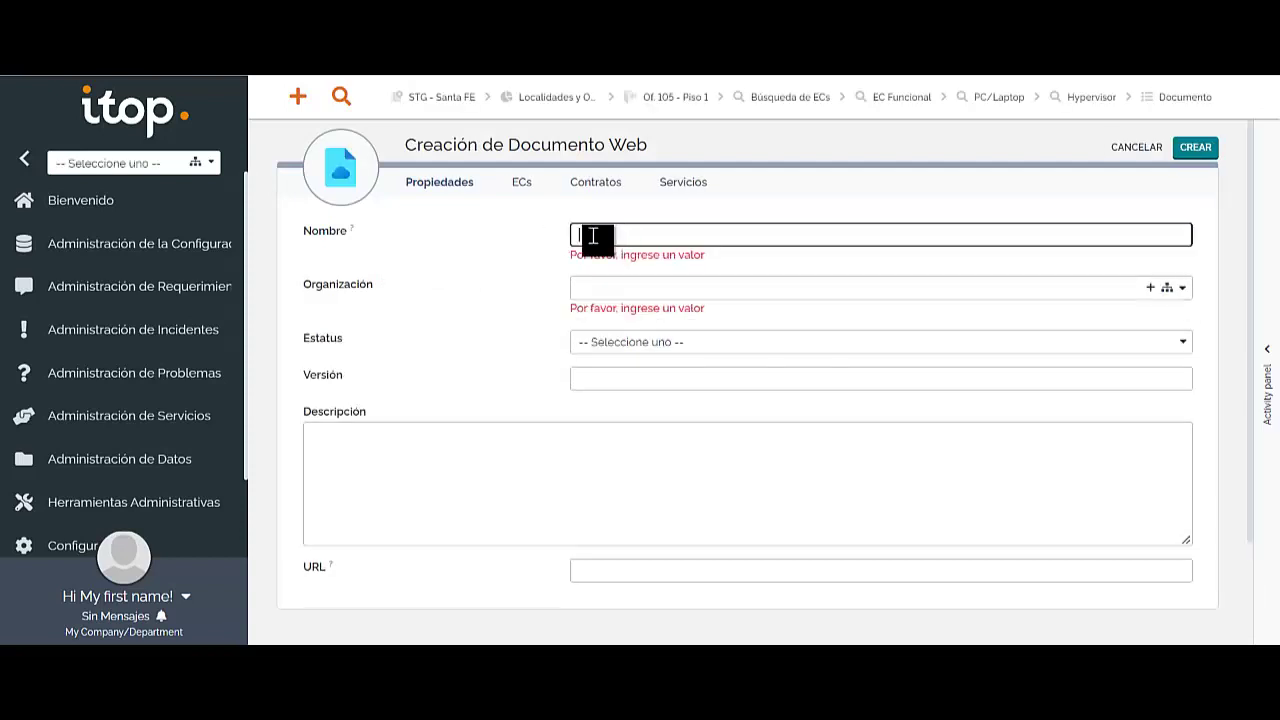
Step: Set the web document's organization to Secretaria de Tecnologias para la Gestion, its status to Publicado and its version to 1.1
{"action": "left_click", "coordinate": [670, 236]}
{"action": "left_click", "coordinate": [537, 229]}
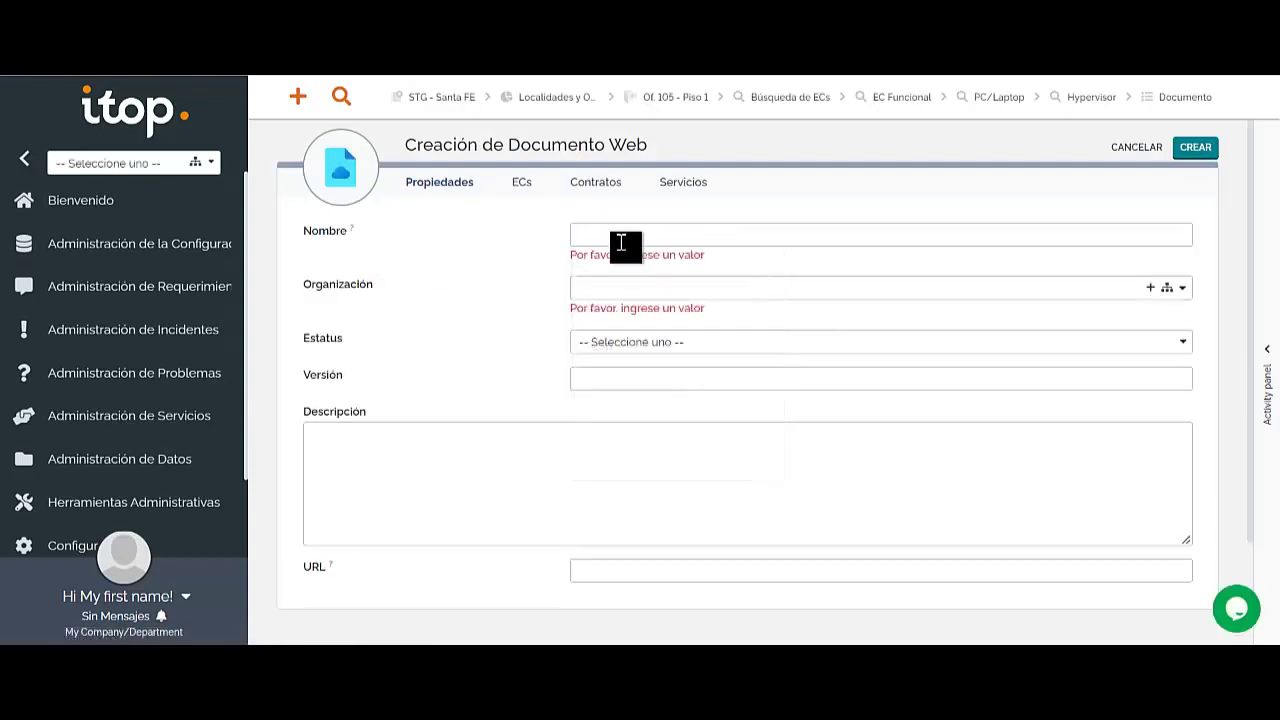
{"action": "left_click", "coordinate": [670, 290]}
{"action": "left_click", "coordinate": [660, 373]}
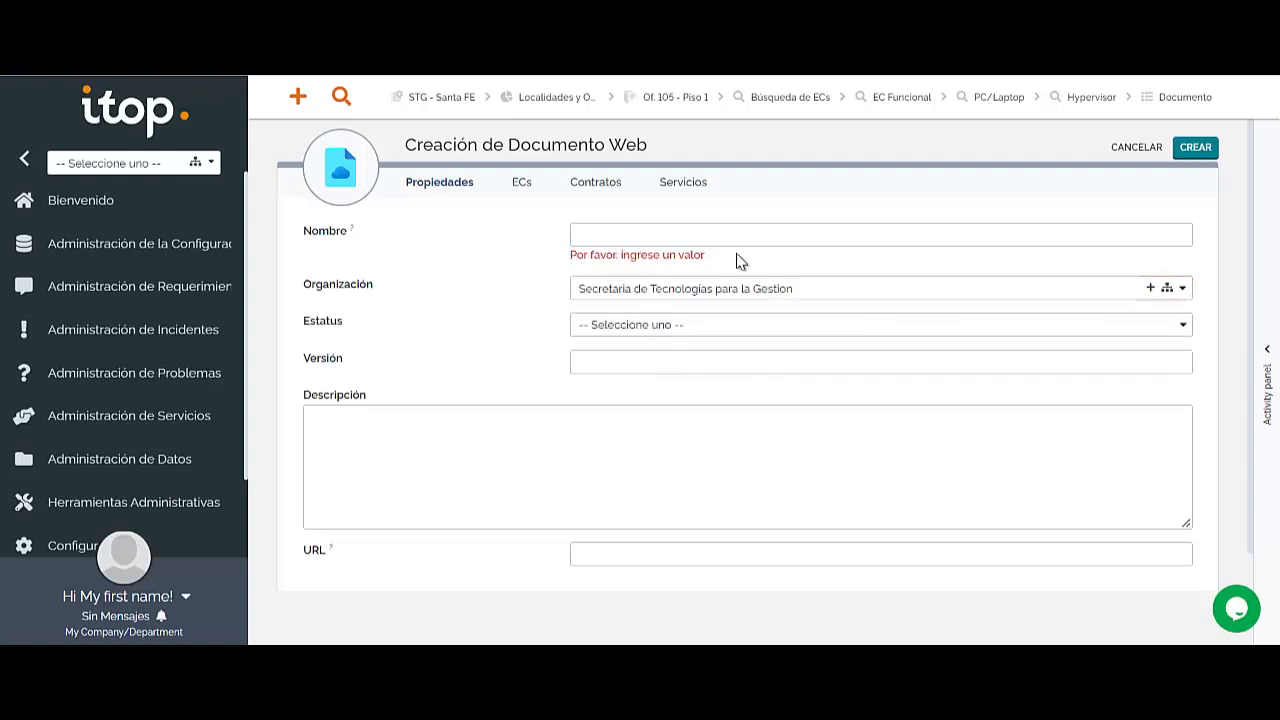
{"action": "left_click", "coordinate": [643, 322]}
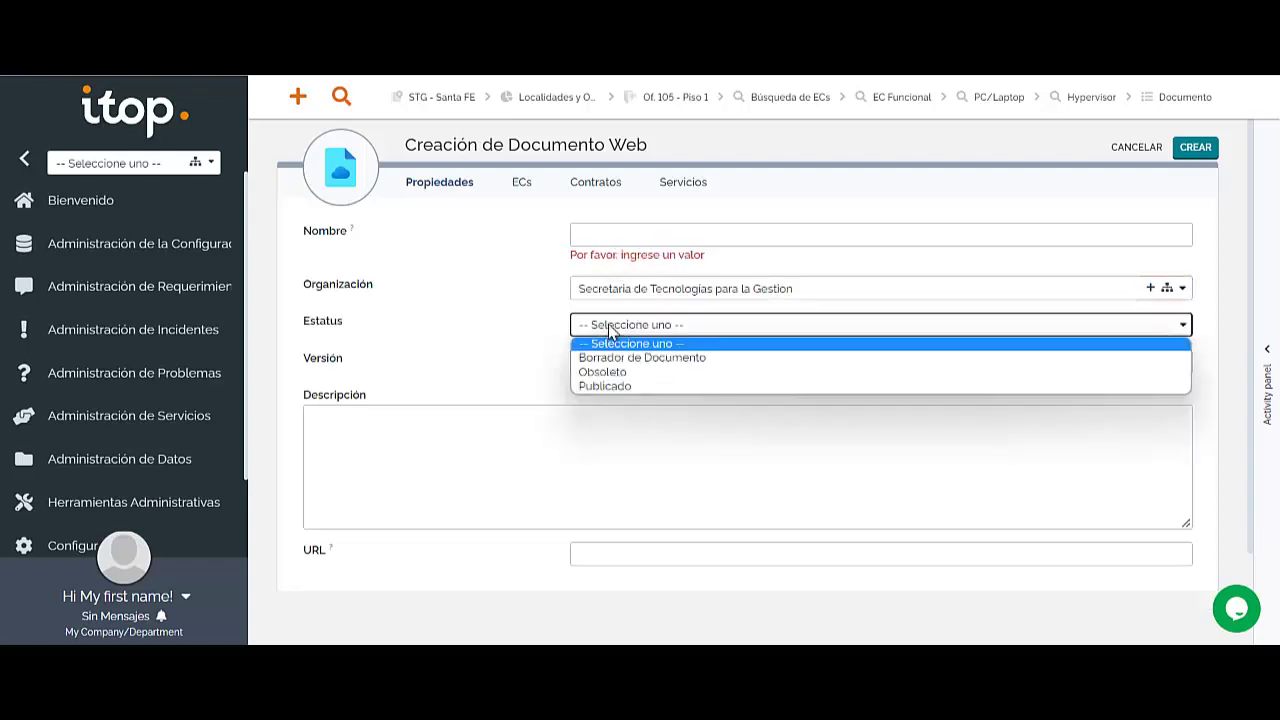
{"action": "left_click", "coordinate": [637, 389]}
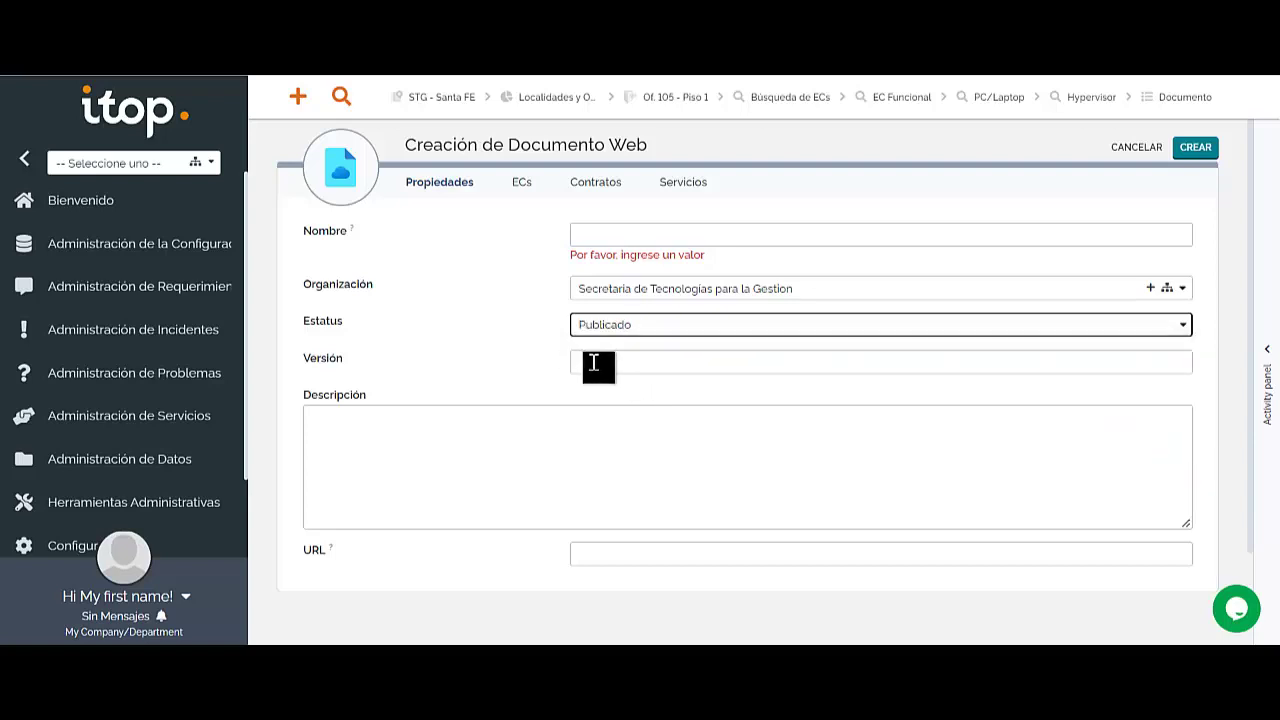
{"action": "left_click", "coordinate": [601, 364]}
{"action": "type", "text": "1.1"}
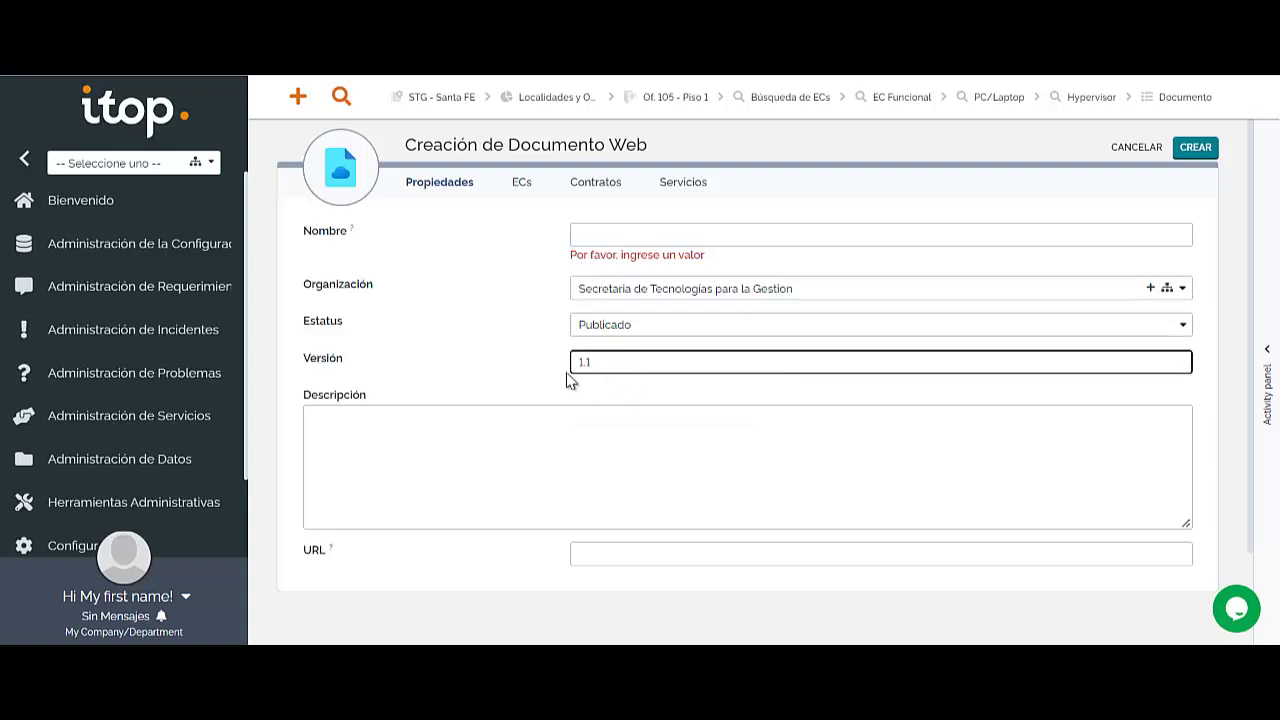
Step: Examine the Descripción and URL fields of the web document form without filling them in
{"action": "left_click", "coordinate": [631, 423]}
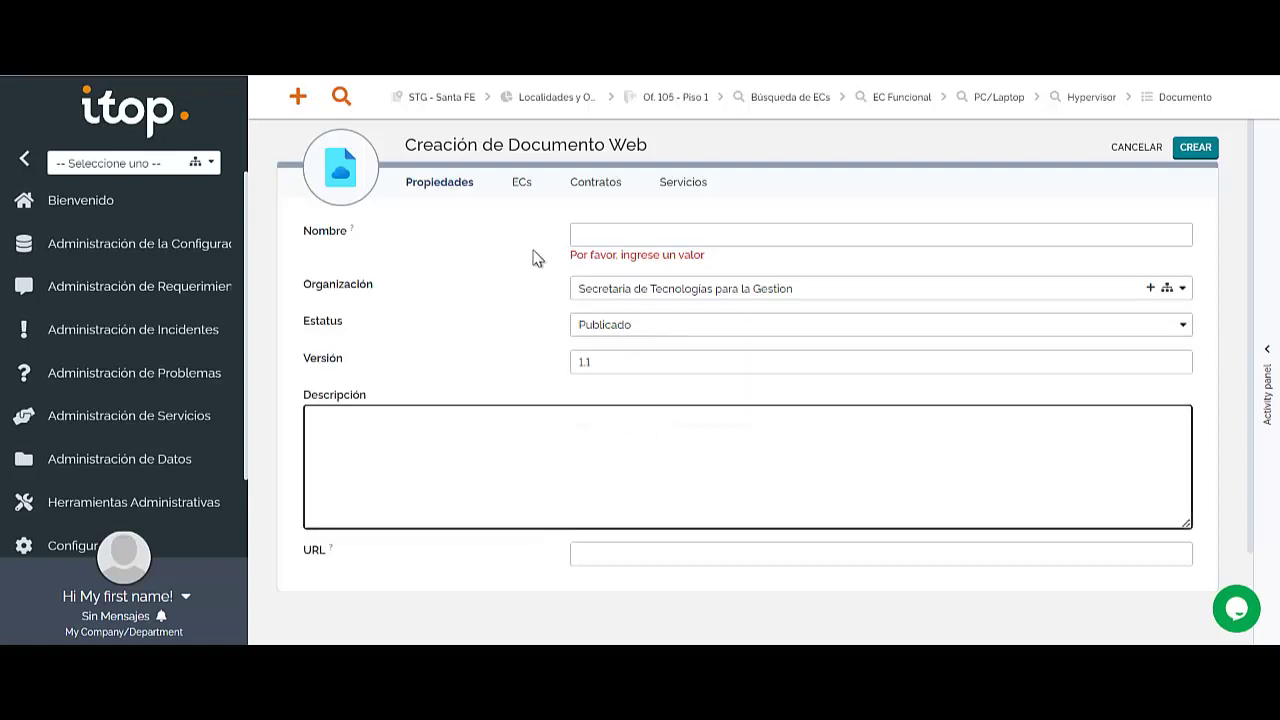
{"action": "scroll", "coordinate": [491, 411], "scroll_direction": "down", "scroll_amount": 2}
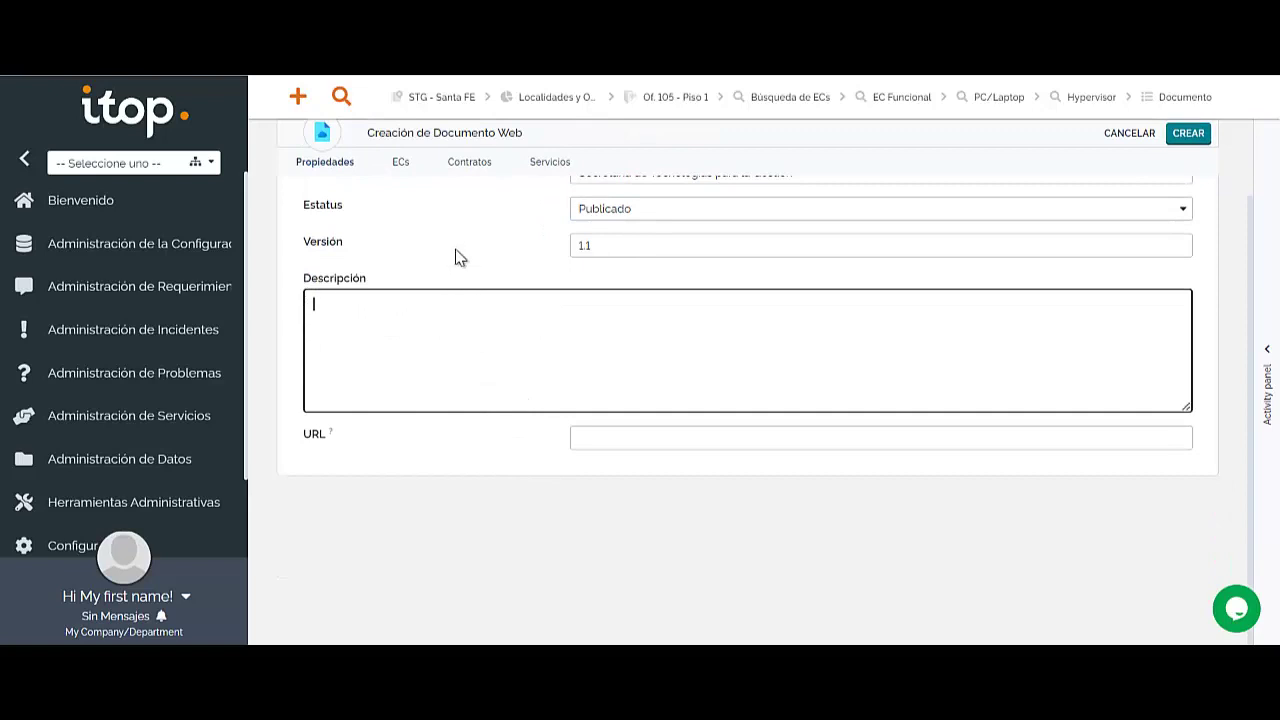
{"action": "left_click", "coordinate": [621, 438]}
{"action": "left_click", "coordinate": [612, 362]}
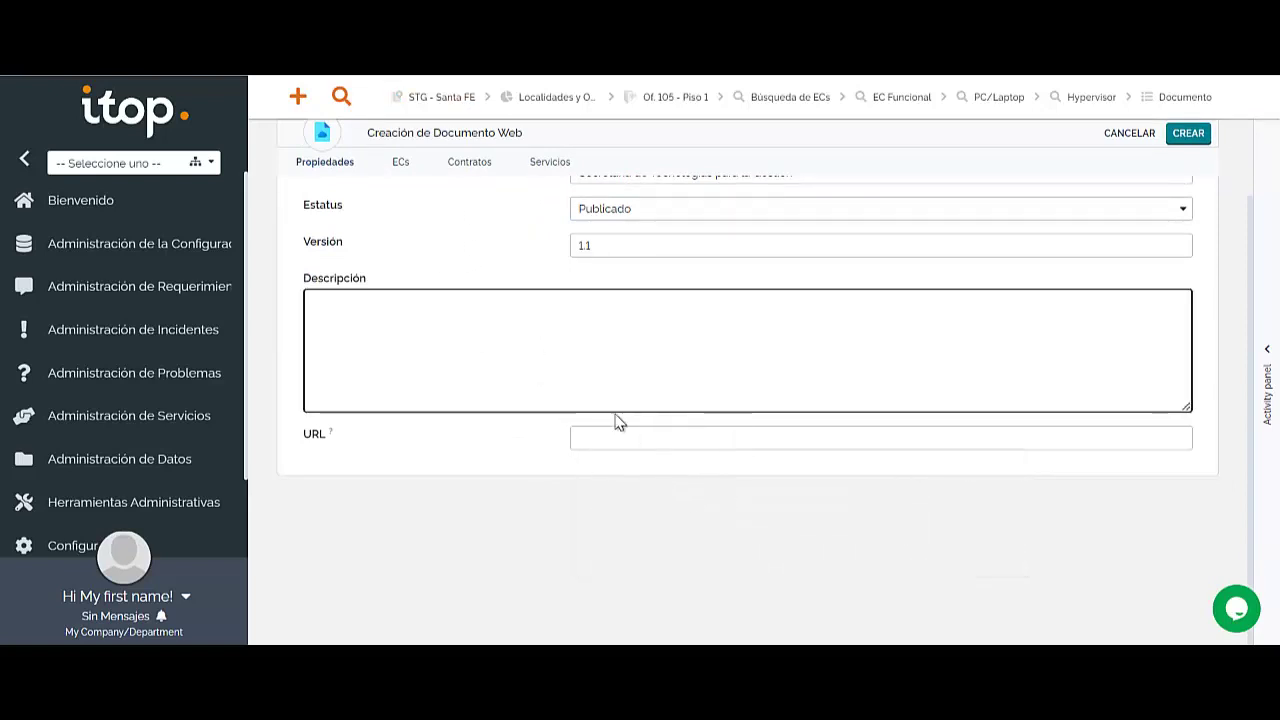
{"action": "scroll", "coordinate": [612, 312], "scroll_direction": "up", "scroll_amount": 2}
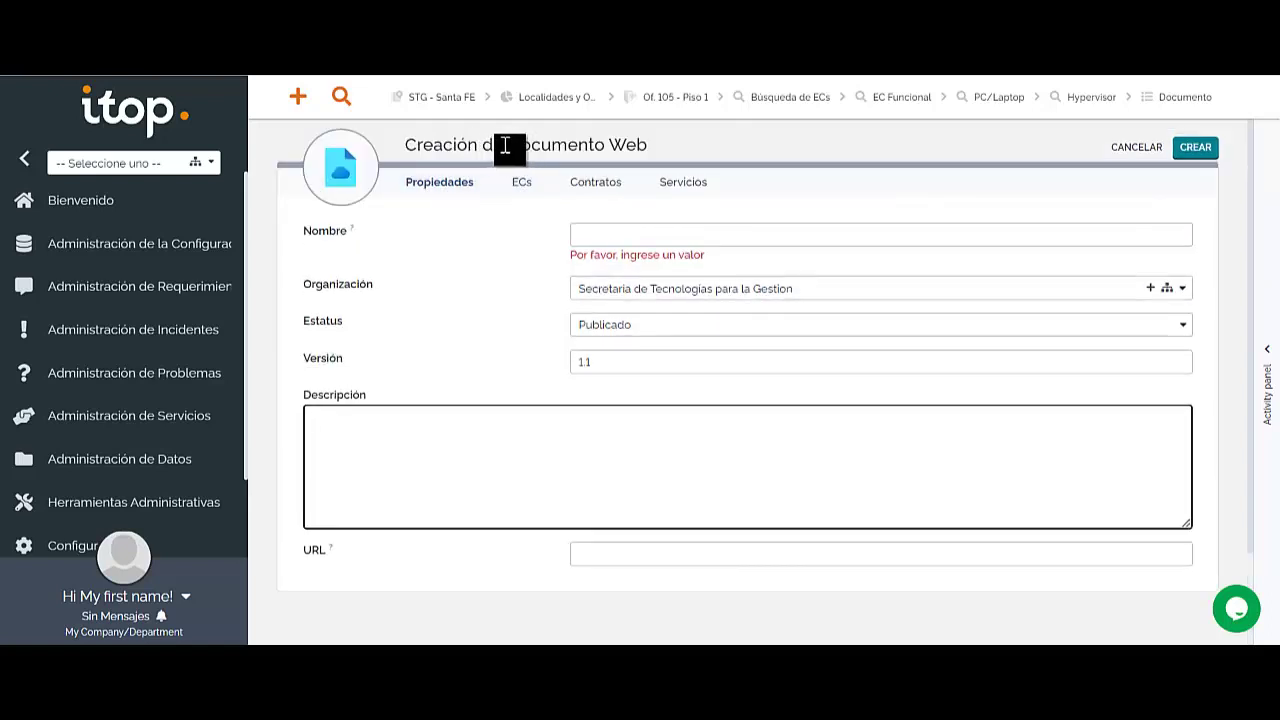
{"action": "double_click", "coordinate": [500, 145]}
{"action": "left_click", "coordinate": [608, 555]}
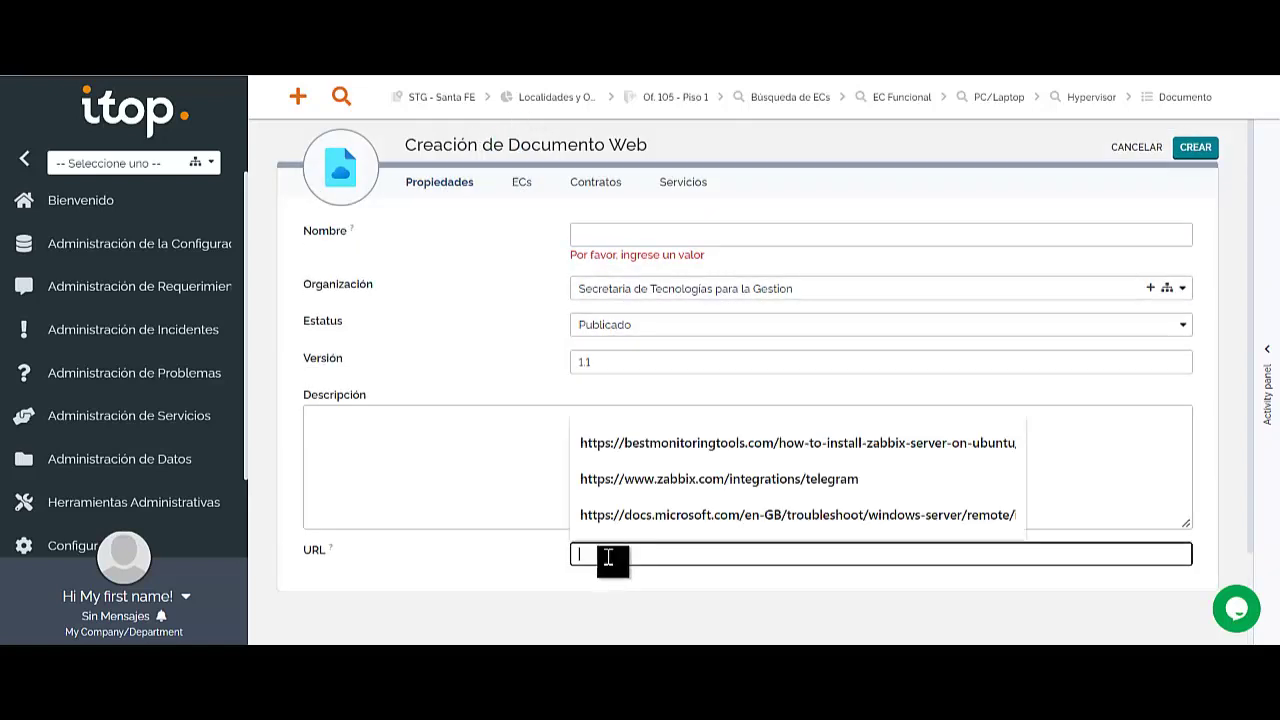
{"action": "left_click", "coordinate": [491, 452]}
Step: Compare the web document's list of referenced ECs with its general properties
{"action": "left_click", "coordinate": [518, 183]}
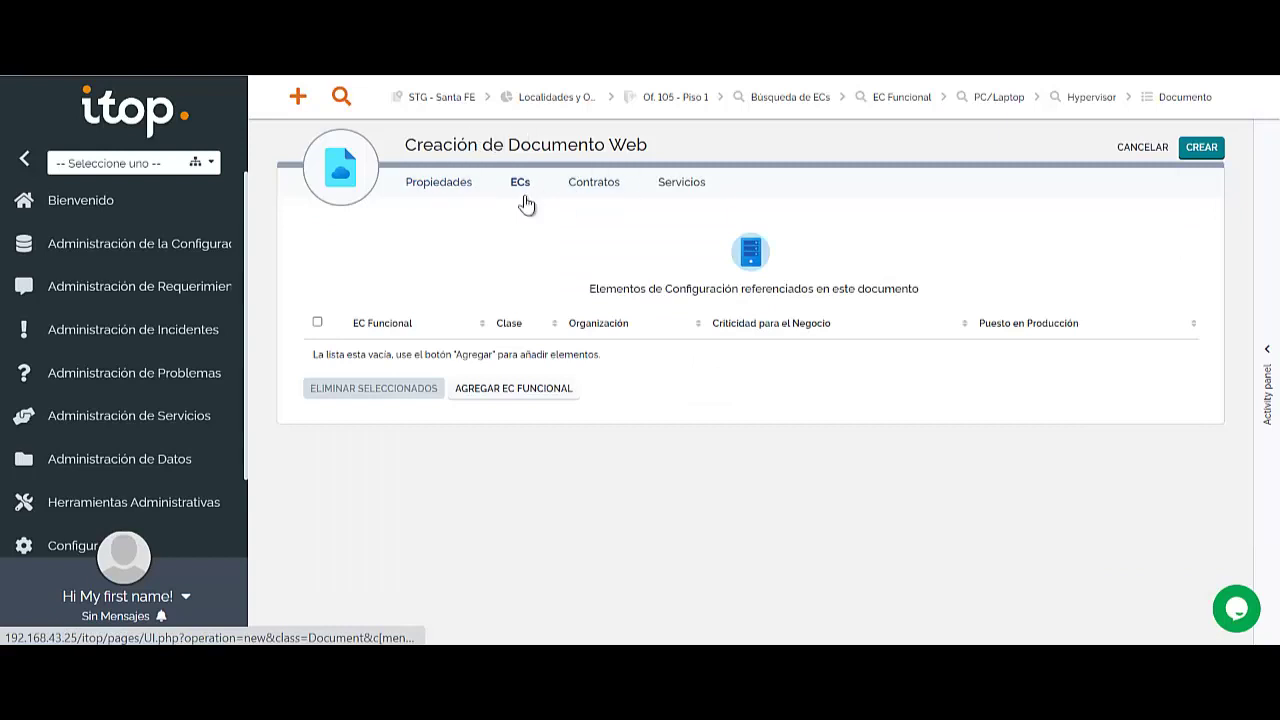
{"action": "left_click", "coordinate": [449, 186]}
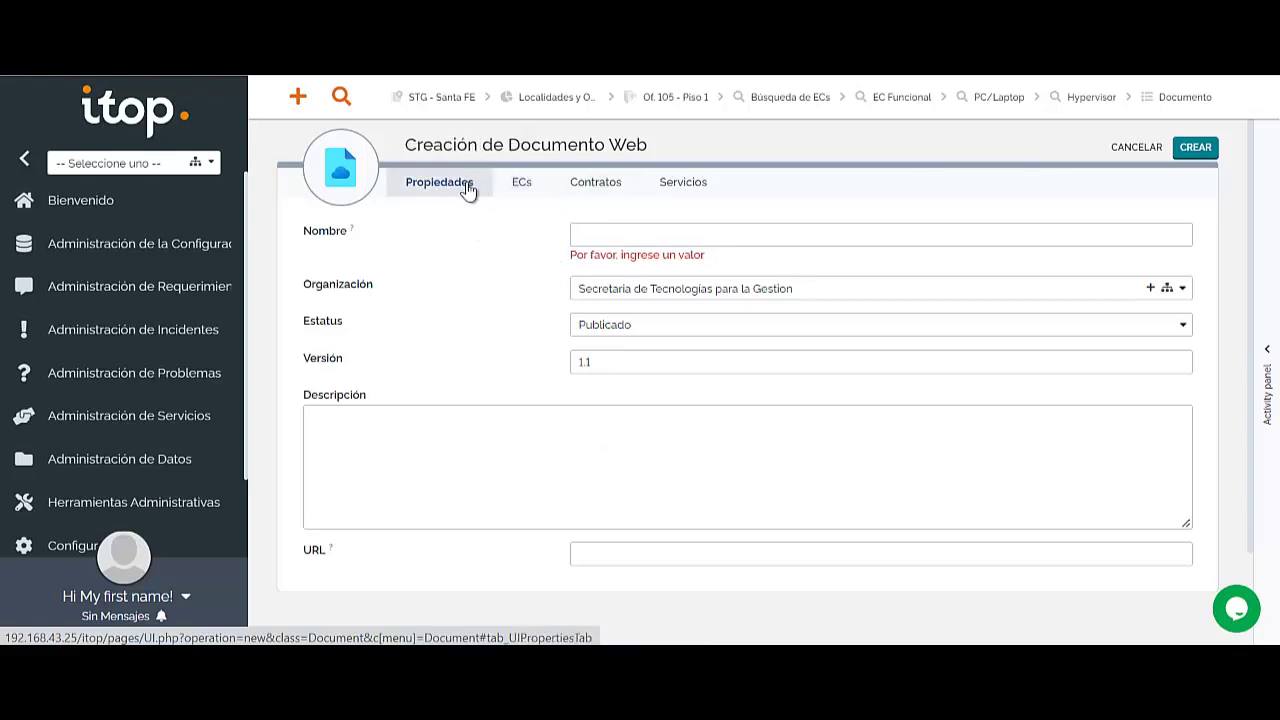
{"action": "left_click", "coordinate": [524, 184]}
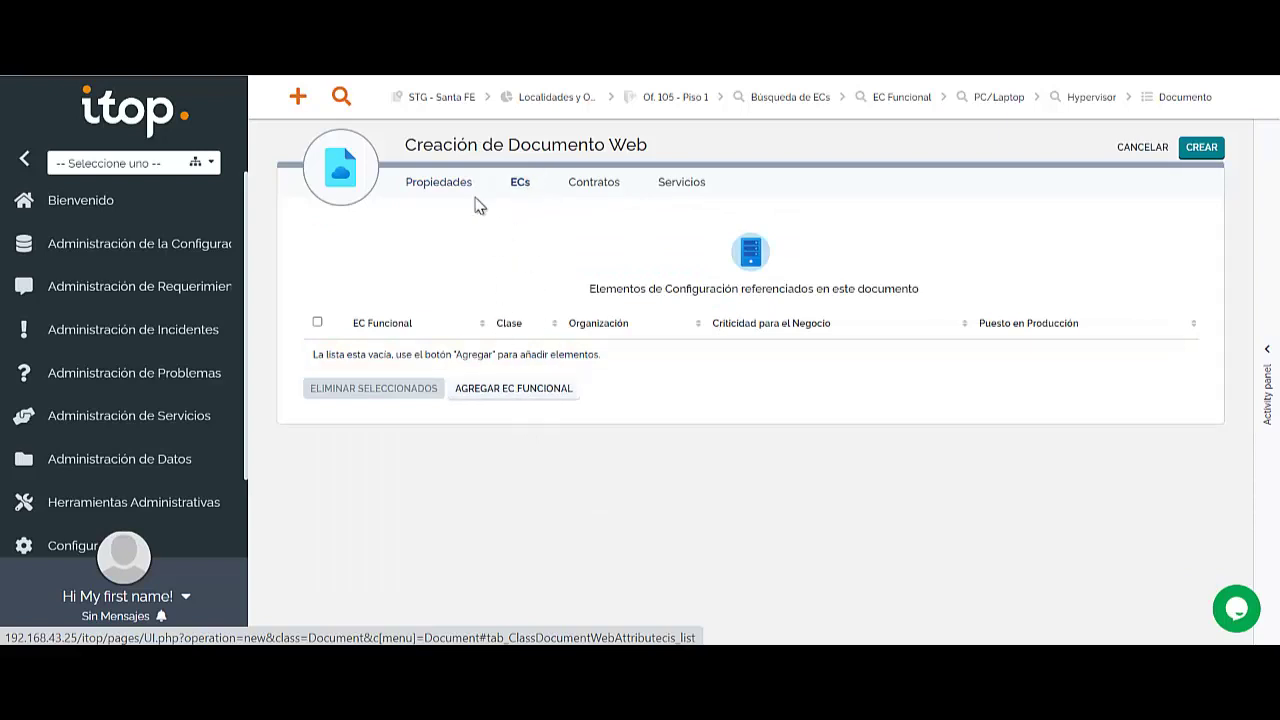
{"action": "left_click", "coordinate": [437, 184]}
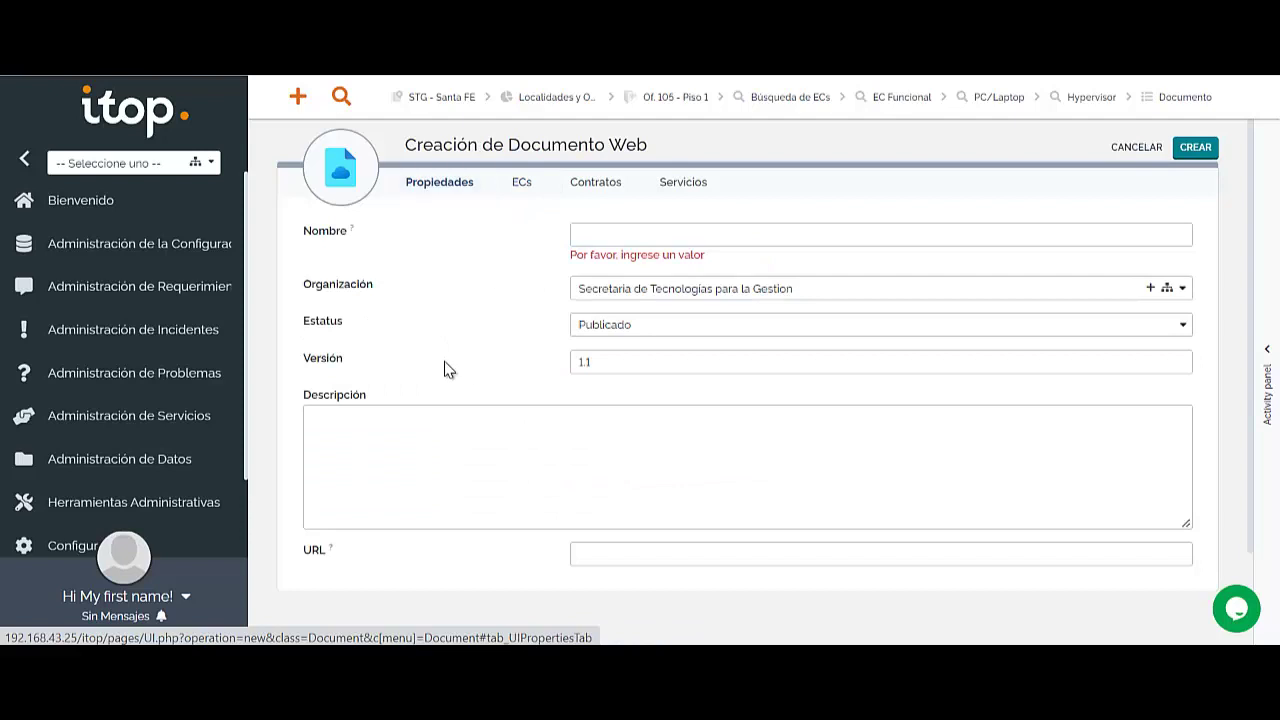
{"action": "left_click", "coordinate": [519, 188]}
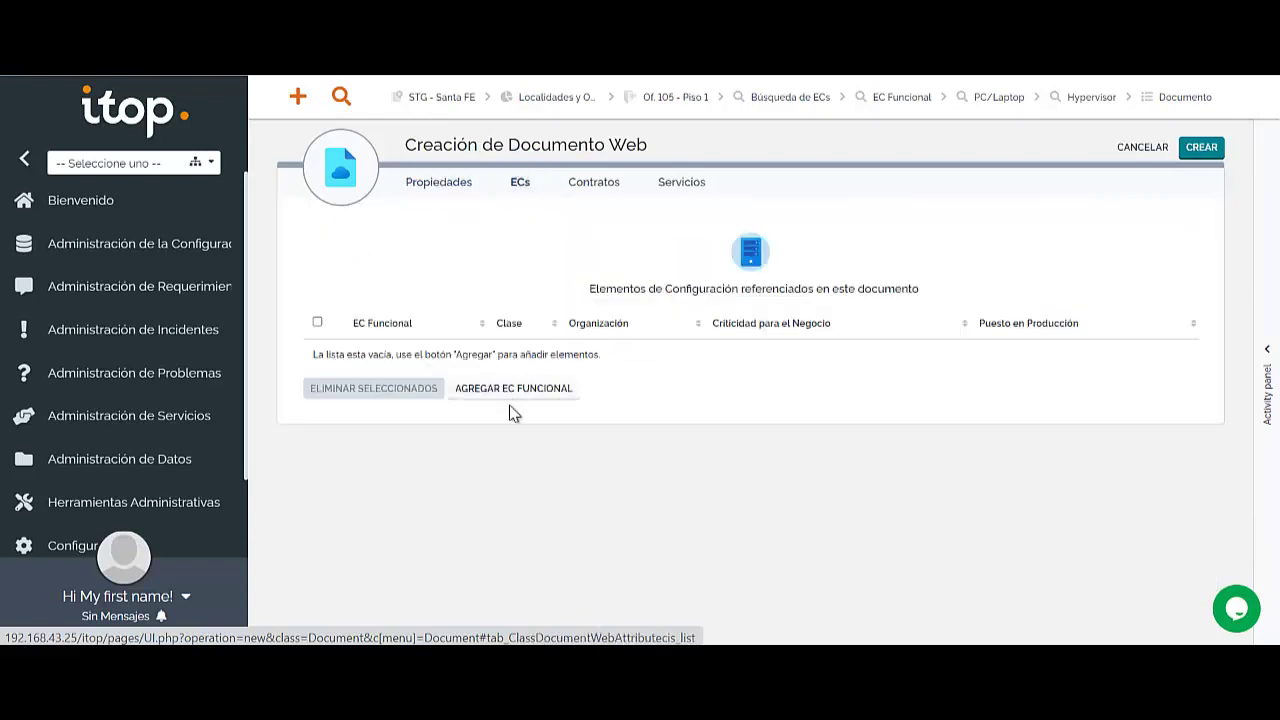
Step: Name the web document "Manual Instructivo instalacion de servidor" in its general properties
{"action": "left_click", "coordinate": [473, 190]}
{"action": "left_click", "coordinate": [665, 232]}
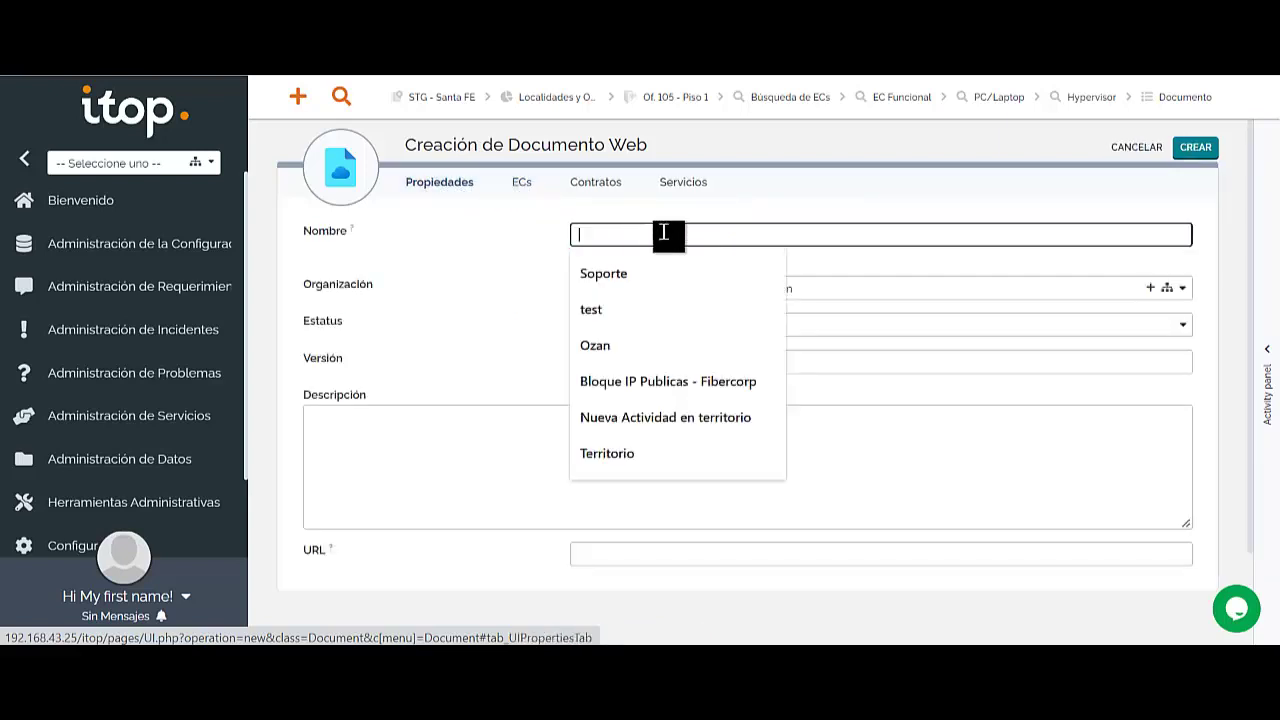
{"action": "type", "text": "Manual Instructivo instalacion de servidor"}
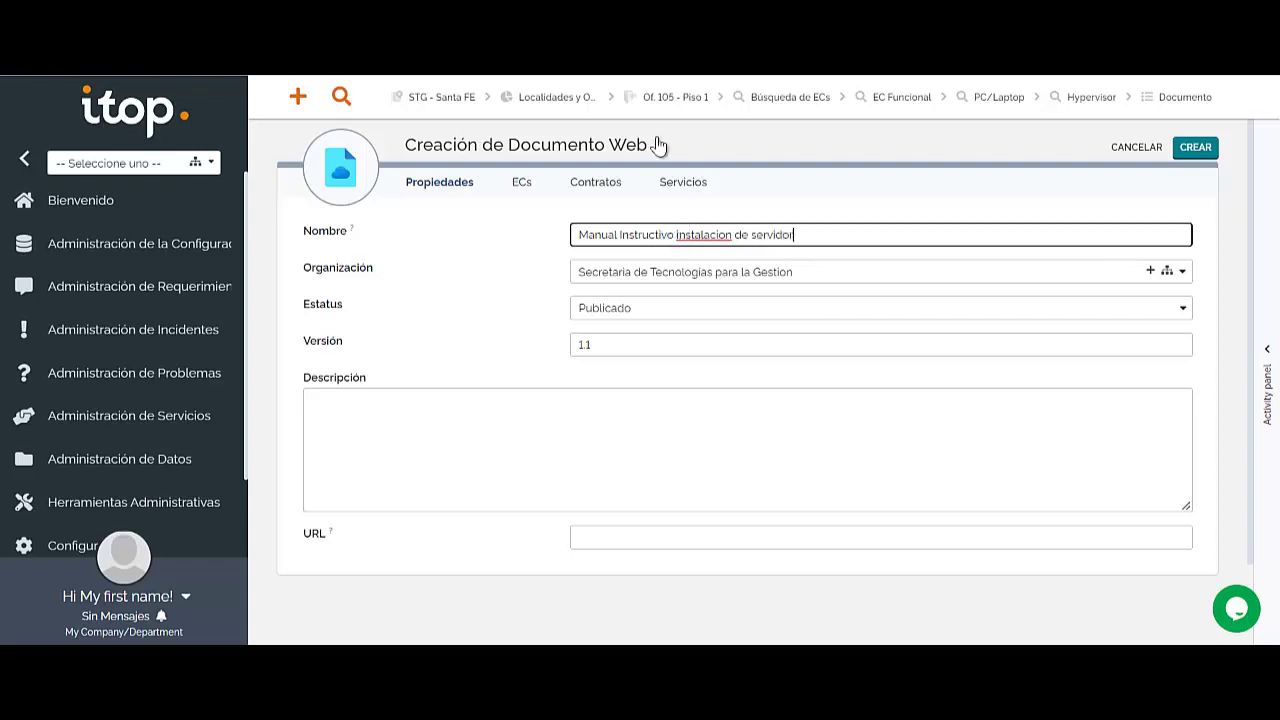
{"action": "left_click", "coordinate": [656, 470]}
Step: Examine how an EC Funcional is linked to the web document, and view its Contratos and Servicios references
{"action": "left_click", "coordinate": [524, 186]}
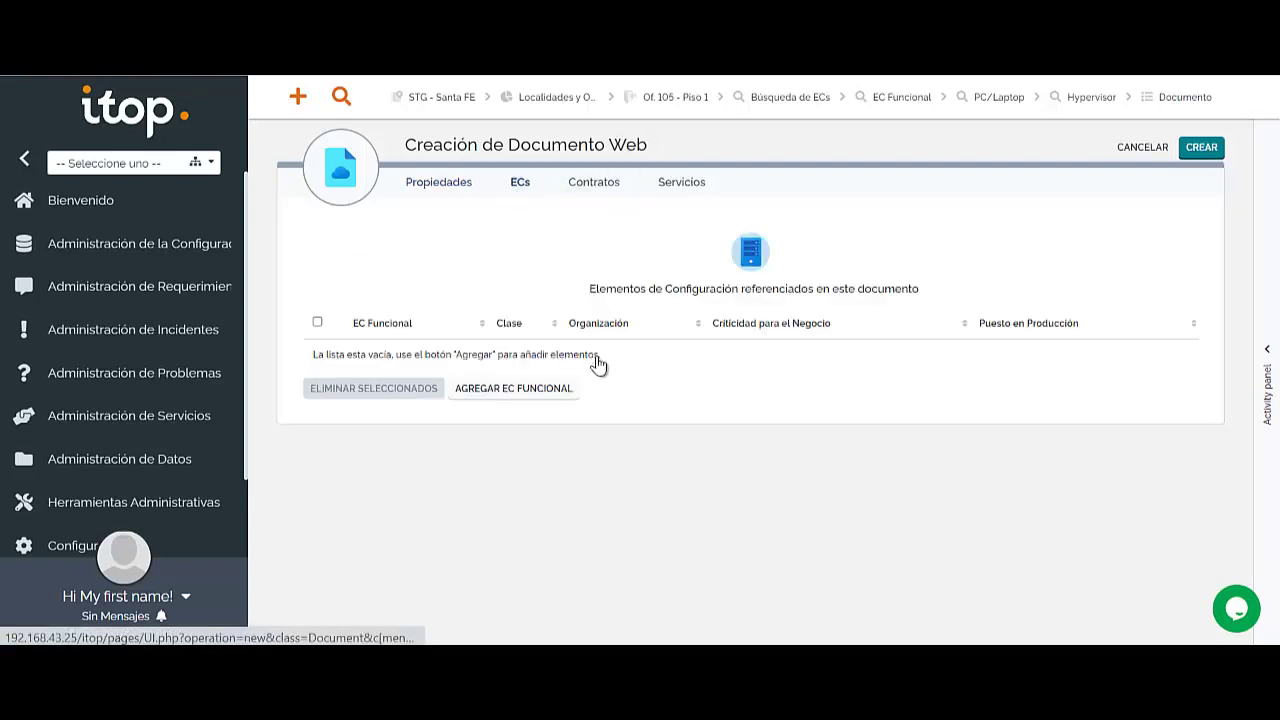
{"action": "left_click", "coordinate": [541, 398]}
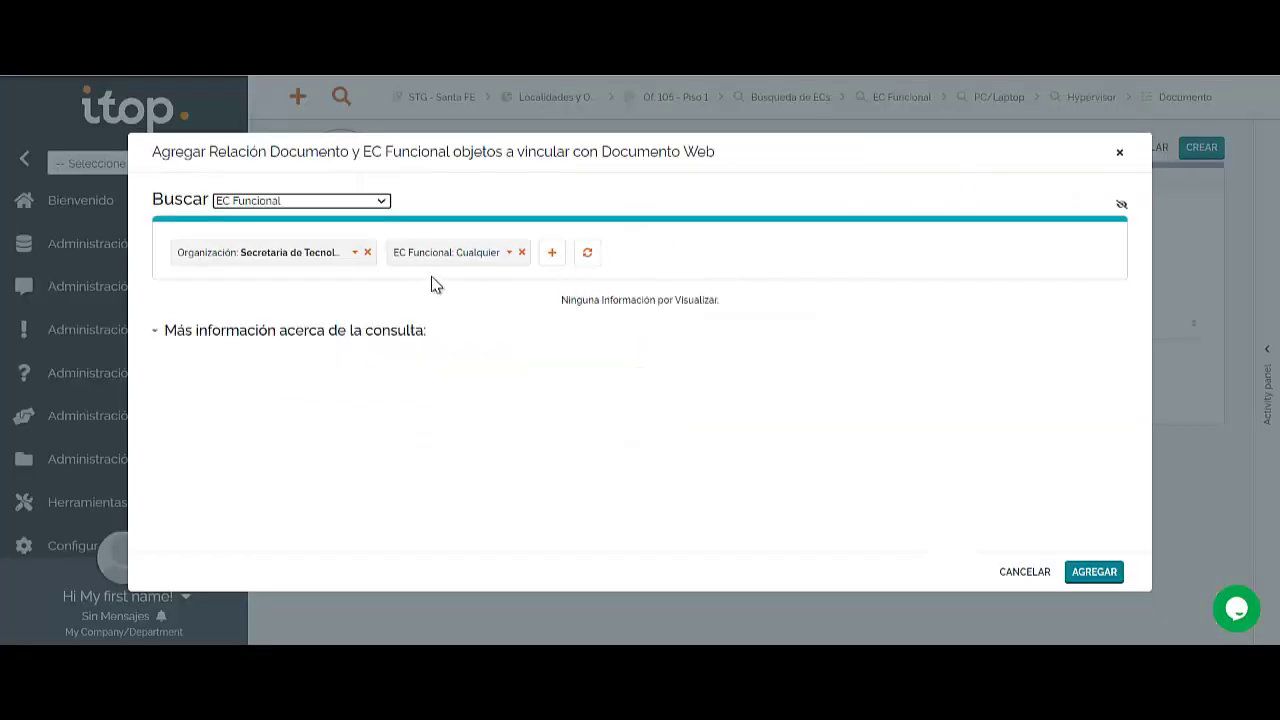
{"action": "left_click", "coordinate": [1030, 572]}
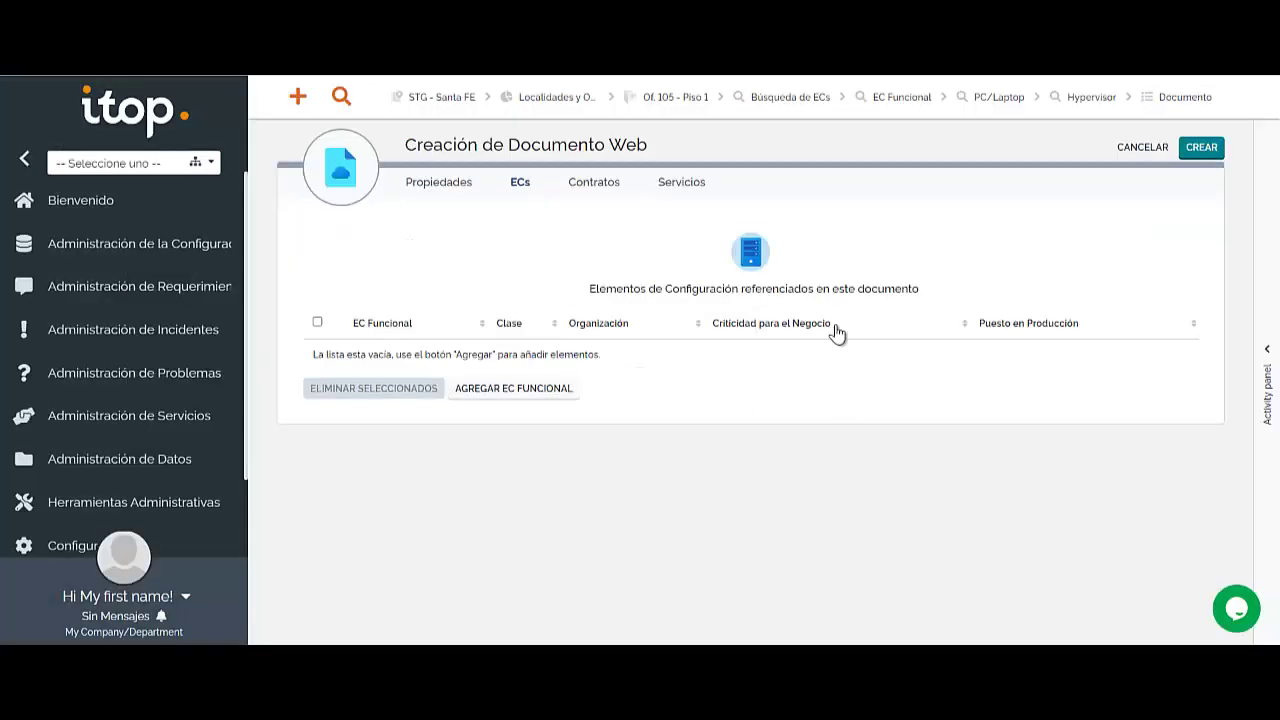
{"action": "left_click", "coordinate": [592, 191]}
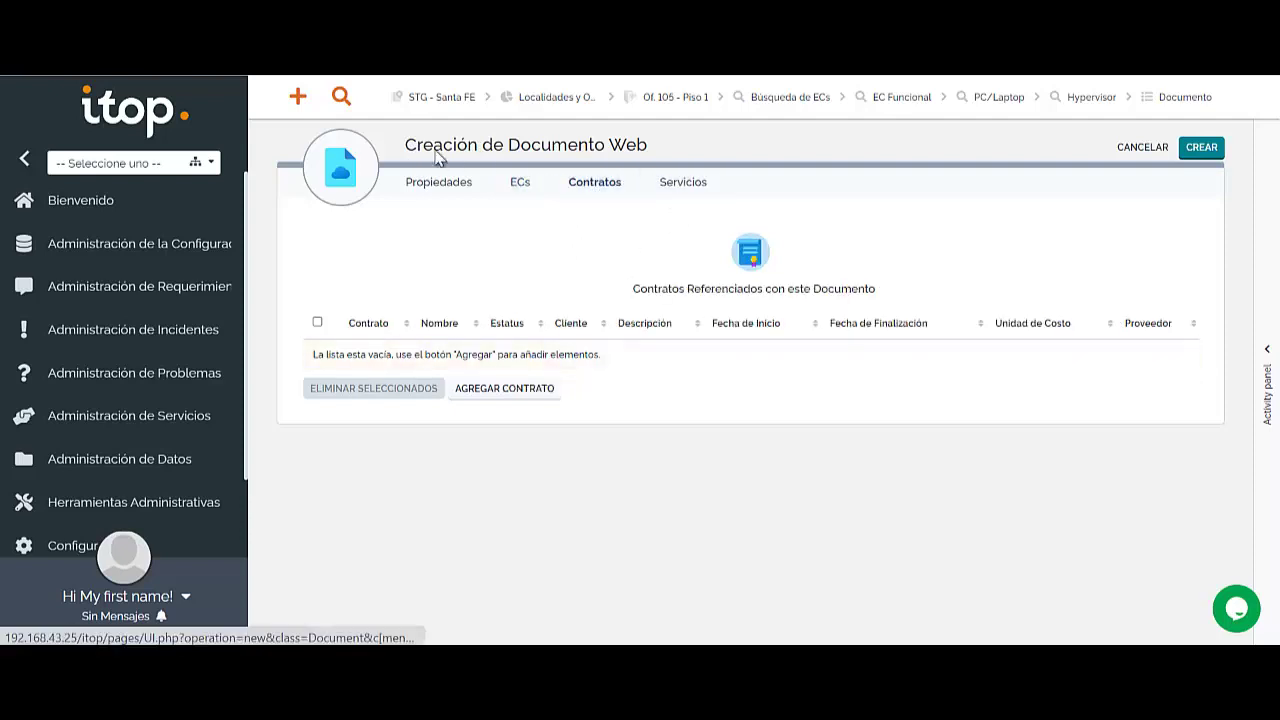
{"action": "left_click", "coordinate": [683, 188]}
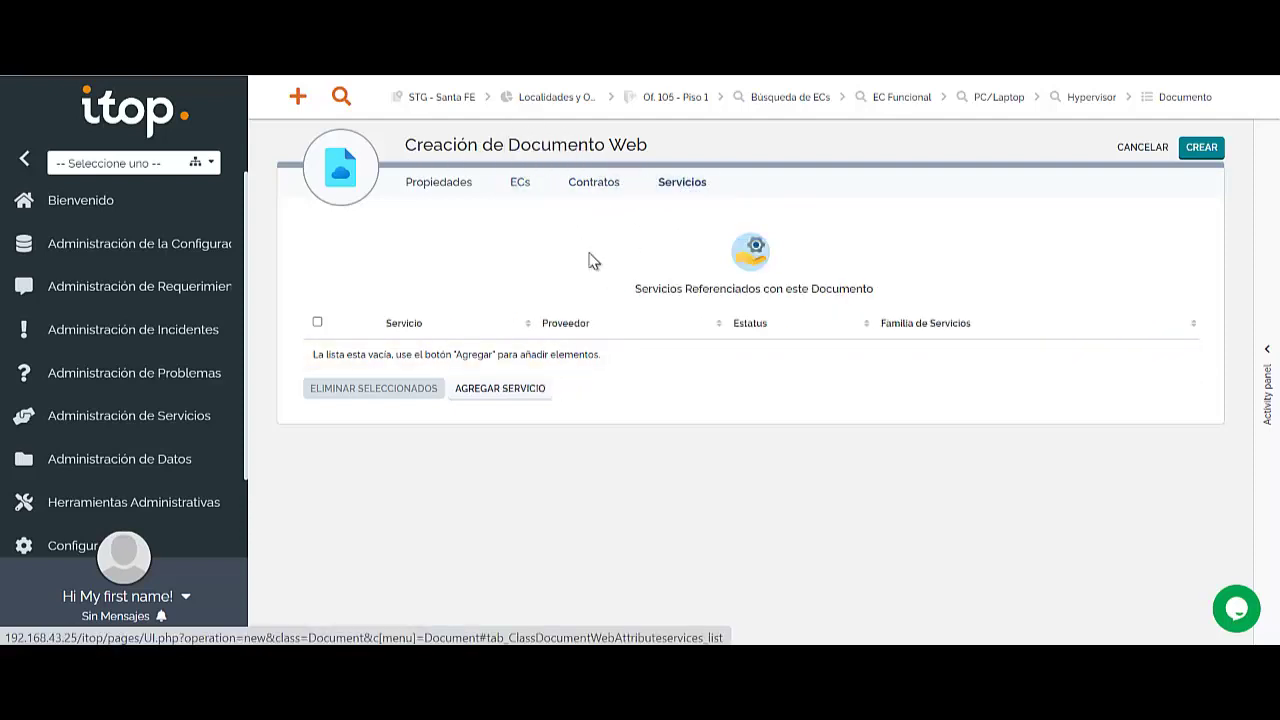
{"action": "left_click", "coordinate": [440, 185]}
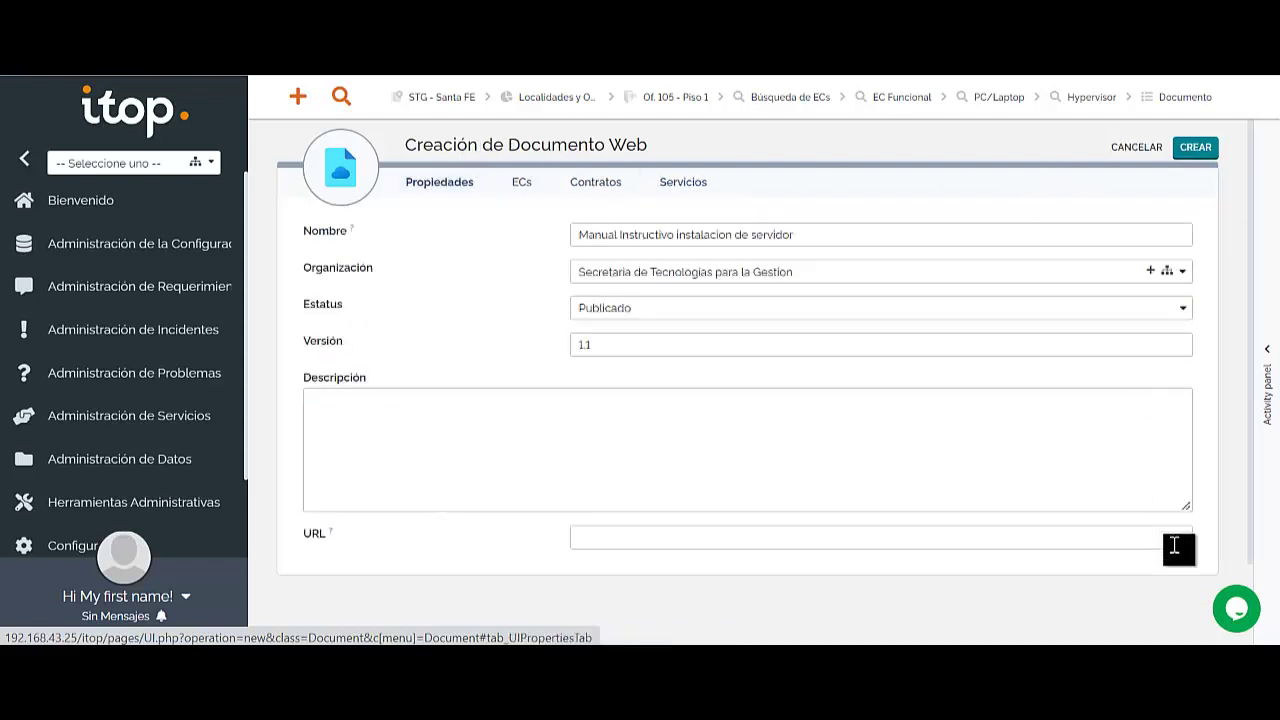
Step: Abandon the Documento Web form without creating the document and return to the Documentos list
{"action": "scroll", "coordinate": [514, 457], "scroll_direction": "down", "scroll_amount": 2}
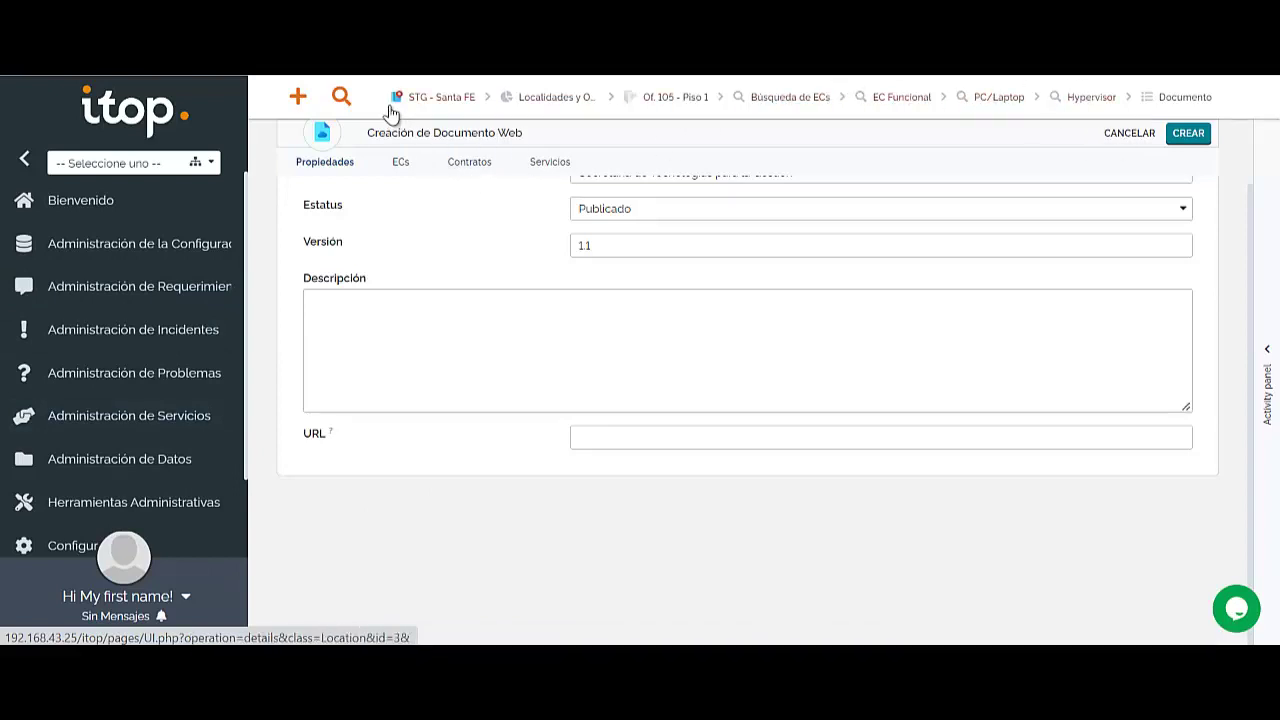
{"action": "left_click", "coordinate": [1149, 104]}
{"action": "left_click", "coordinate": [706, 159]}
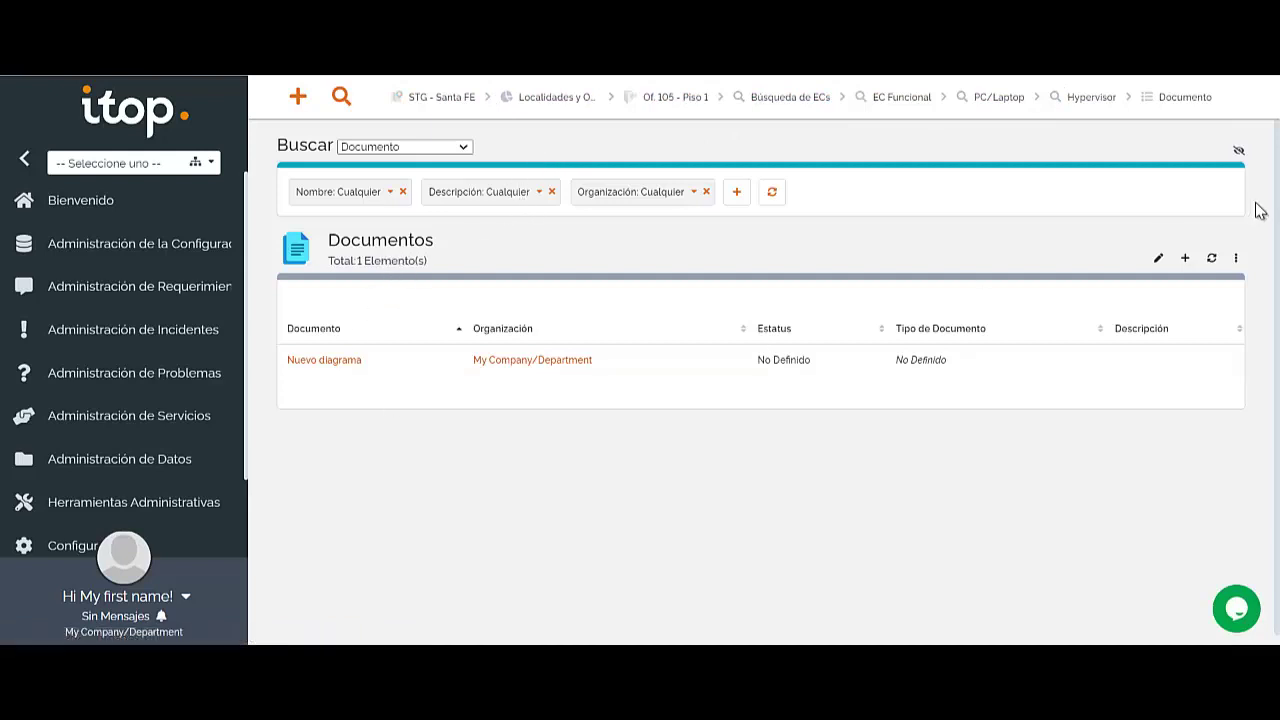
Step: Start creating a new document of type Documento de Archivo
{"action": "left_click", "coordinate": [1188, 262]}
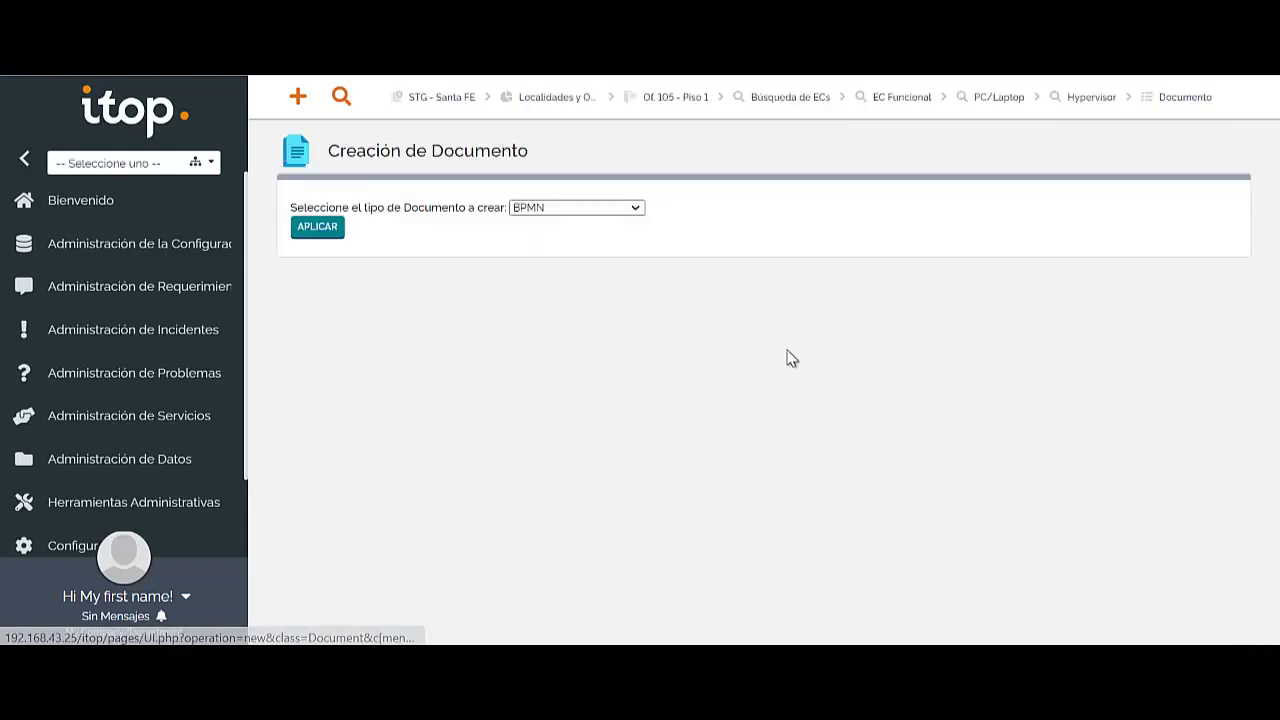
{"action": "left_click", "coordinate": [600, 210]}
{"action": "left_click", "coordinate": [600, 250]}
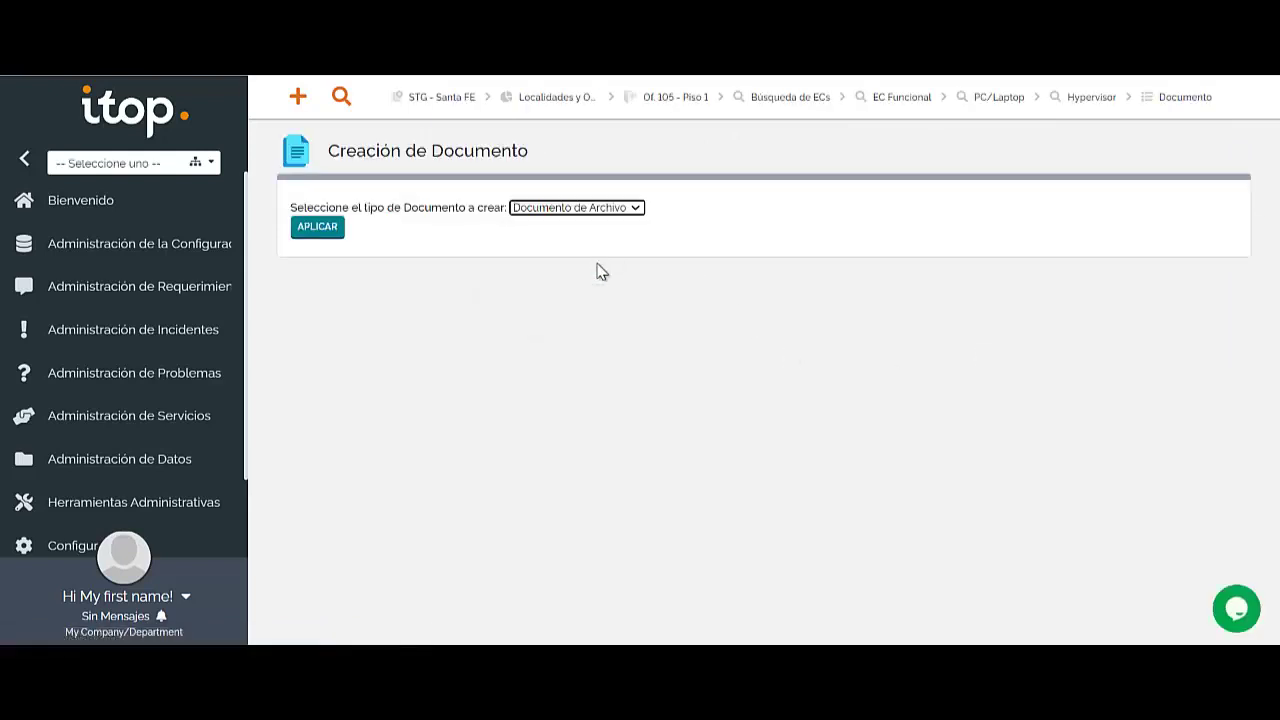
{"action": "left_click", "coordinate": [320, 233]}
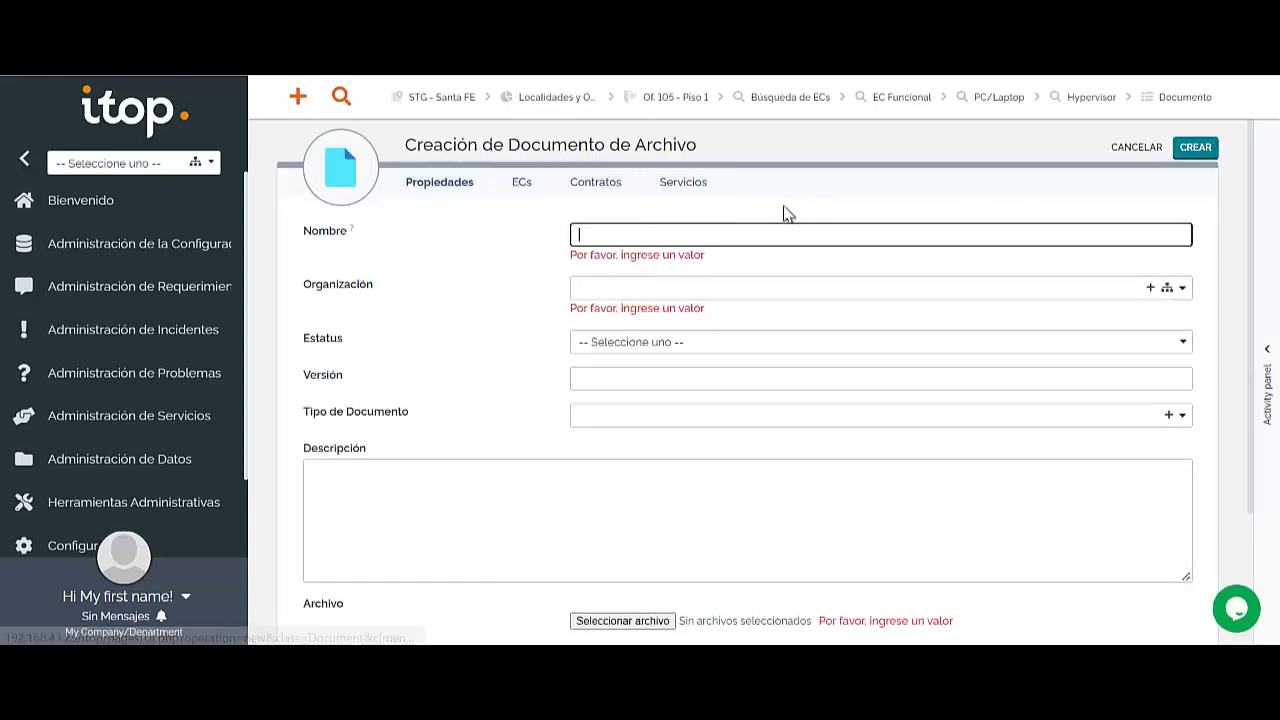
Step: View the file chooser of the Archivo field without choosing a file, and abandon the Documento de Archivo form
{"action": "scroll", "coordinate": [548, 363], "scroll_direction": "down", "scroll_amount": 3}
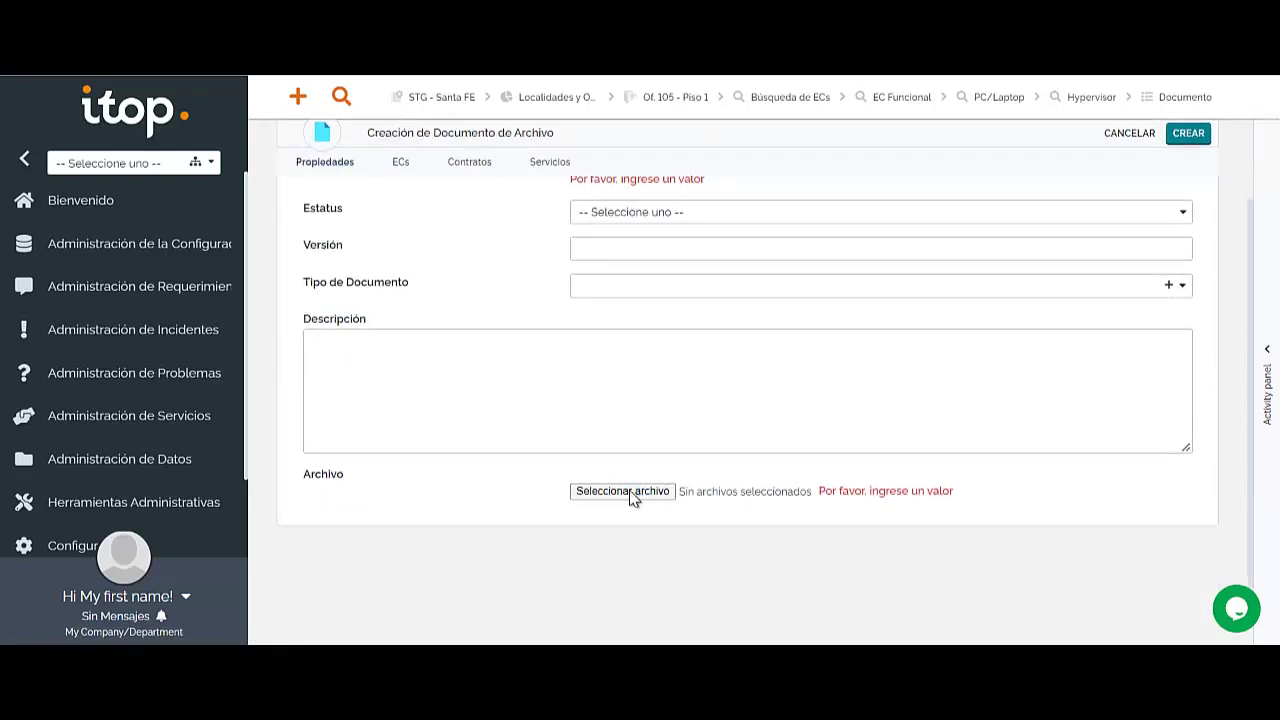
{"action": "left_click", "coordinate": [628, 491]}
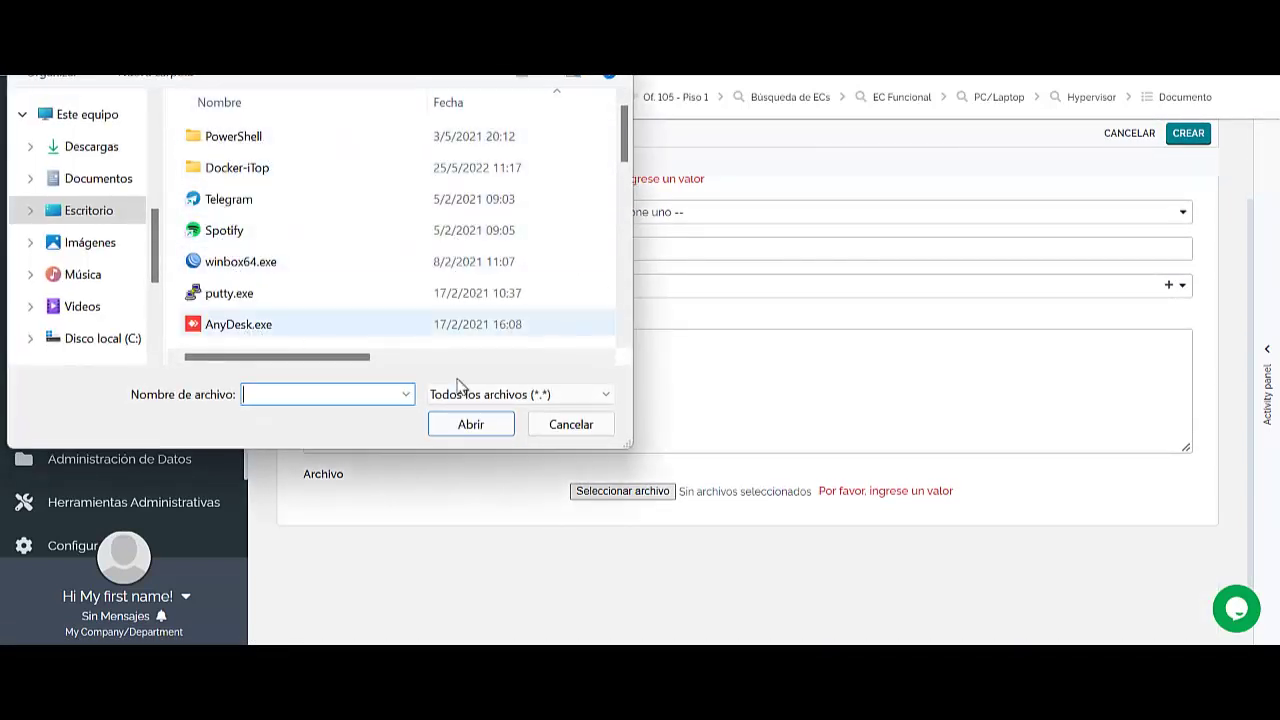
{"action": "scroll", "coordinate": [723, 352], "scroll_direction": "up", "scroll_amount": 3}
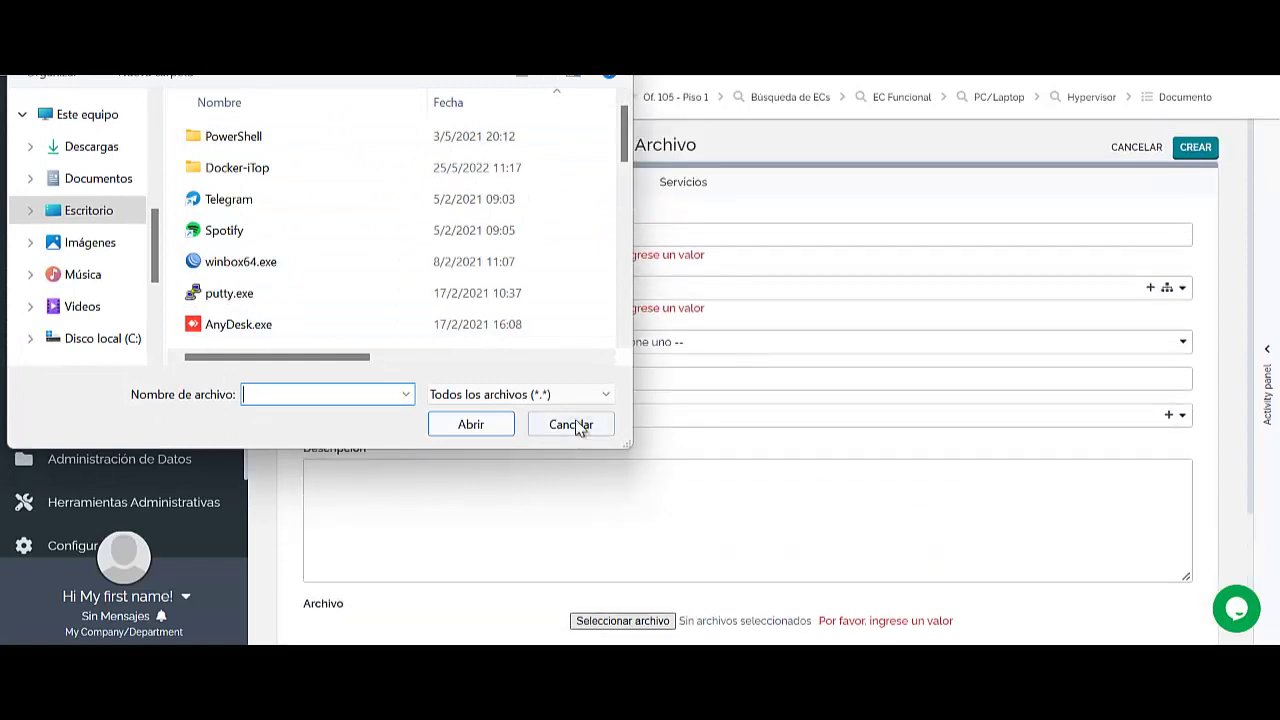
{"action": "left_click", "coordinate": [572, 425]}
{"action": "left_click", "coordinate": [1180, 100]}
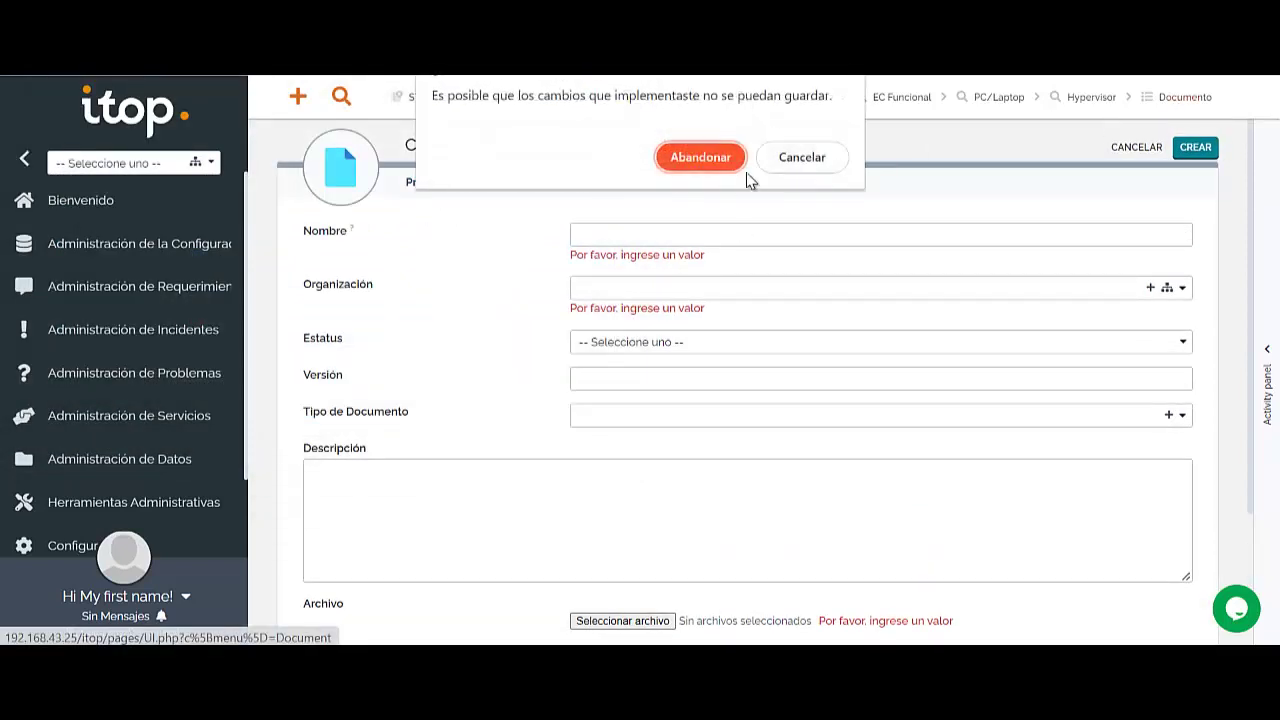
{"action": "left_click", "coordinate": [700, 158]}
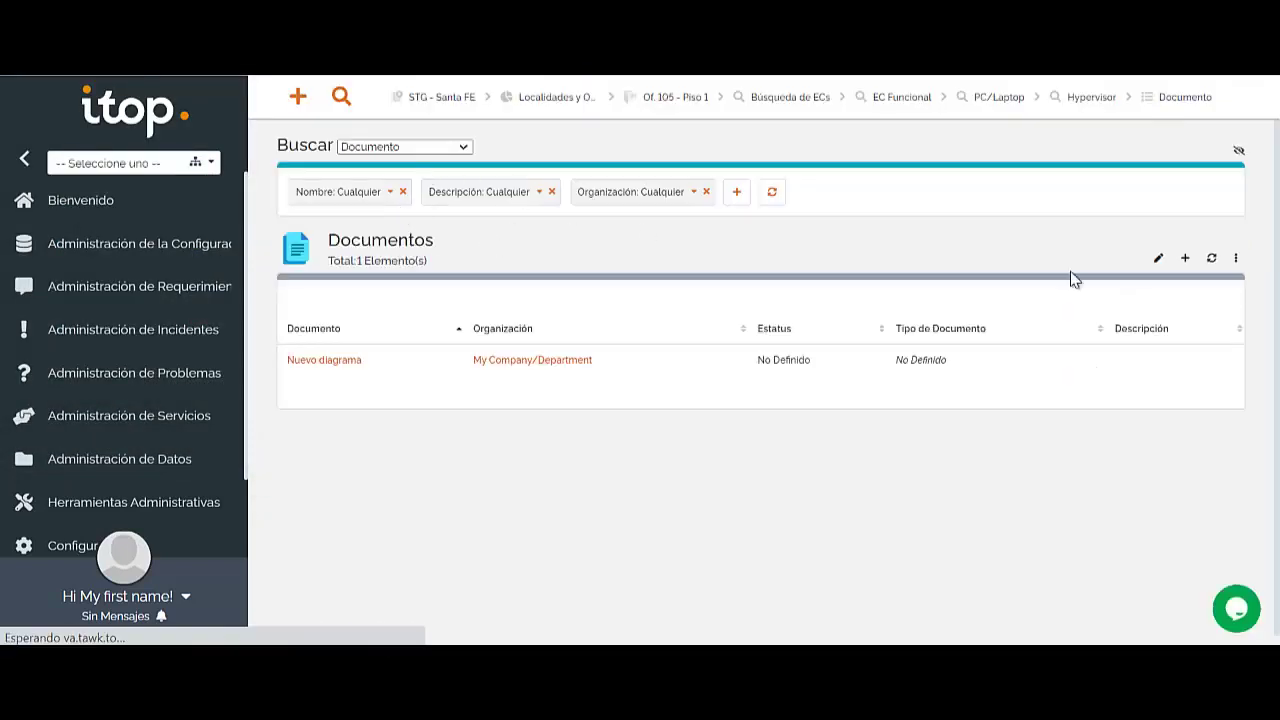
Step: Start creating a new document of type Nota
{"action": "left_click", "coordinate": [578, 207]}
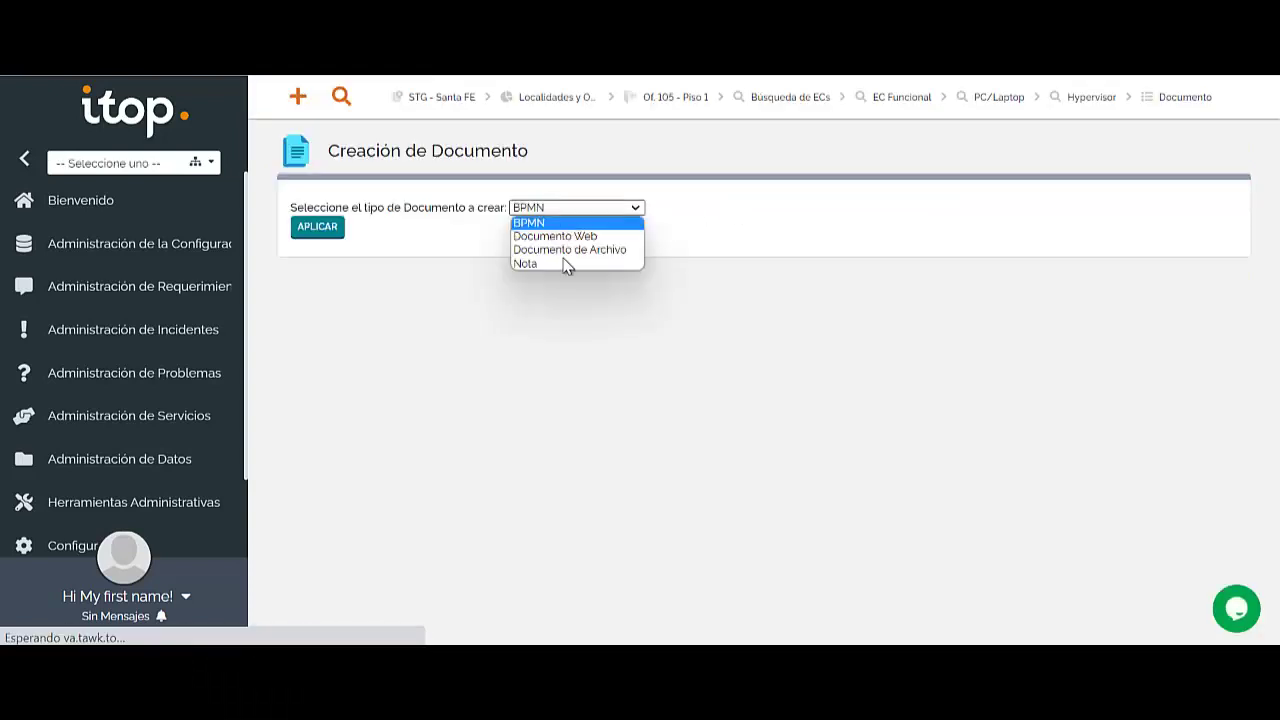
{"action": "left_click", "coordinate": [549, 260]}
{"action": "left_click", "coordinate": [317, 227]}
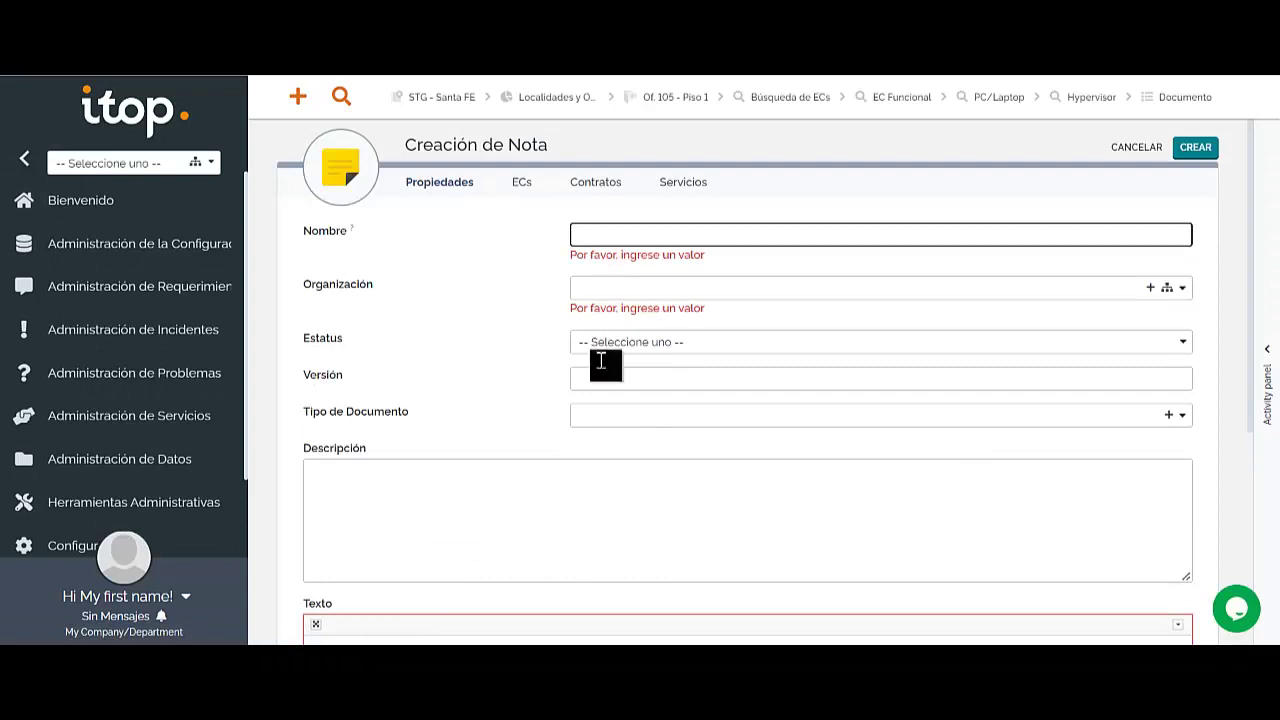
Step: Examine the note's Texto editor with its formatting tools expanded, and return to the Documentos list without creating the note
{"action": "left_click", "coordinate": [386, 513]}
{"action": "scroll", "coordinate": [420, 514], "scroll_direction": "down", "scroll_amount": 3}
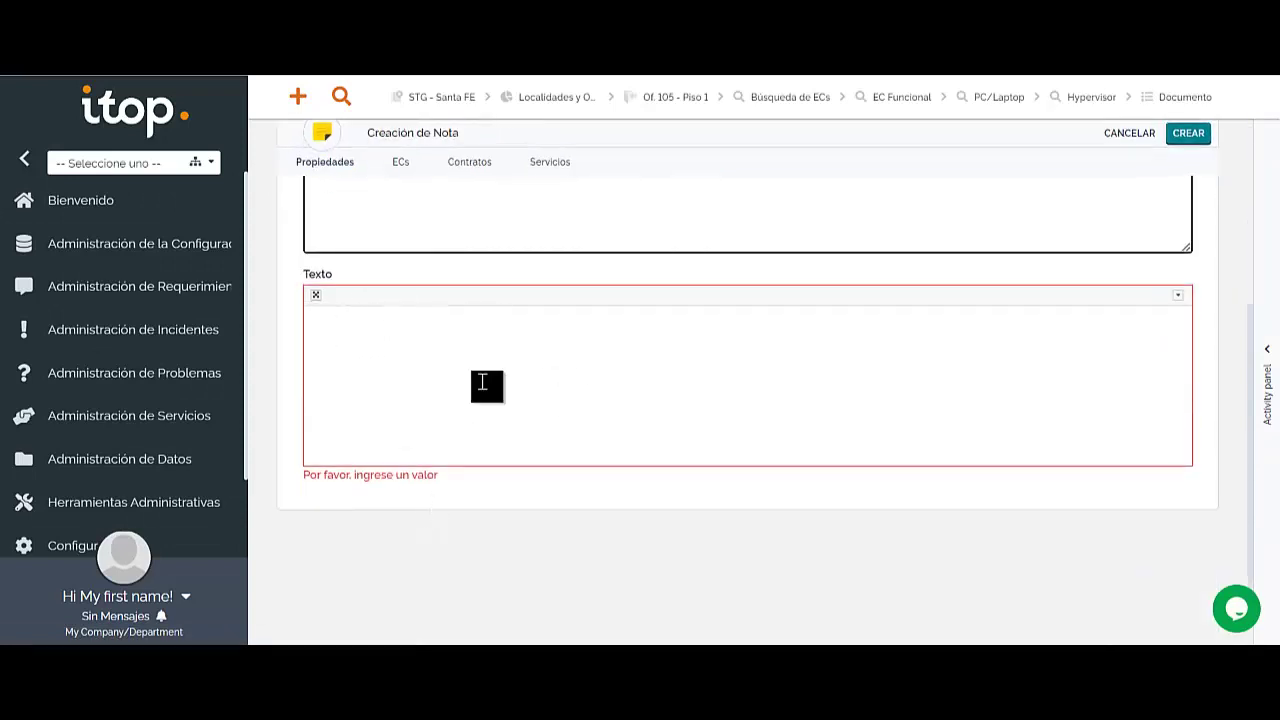
{"action": "left_click", "coordinate": [1178, 297]}
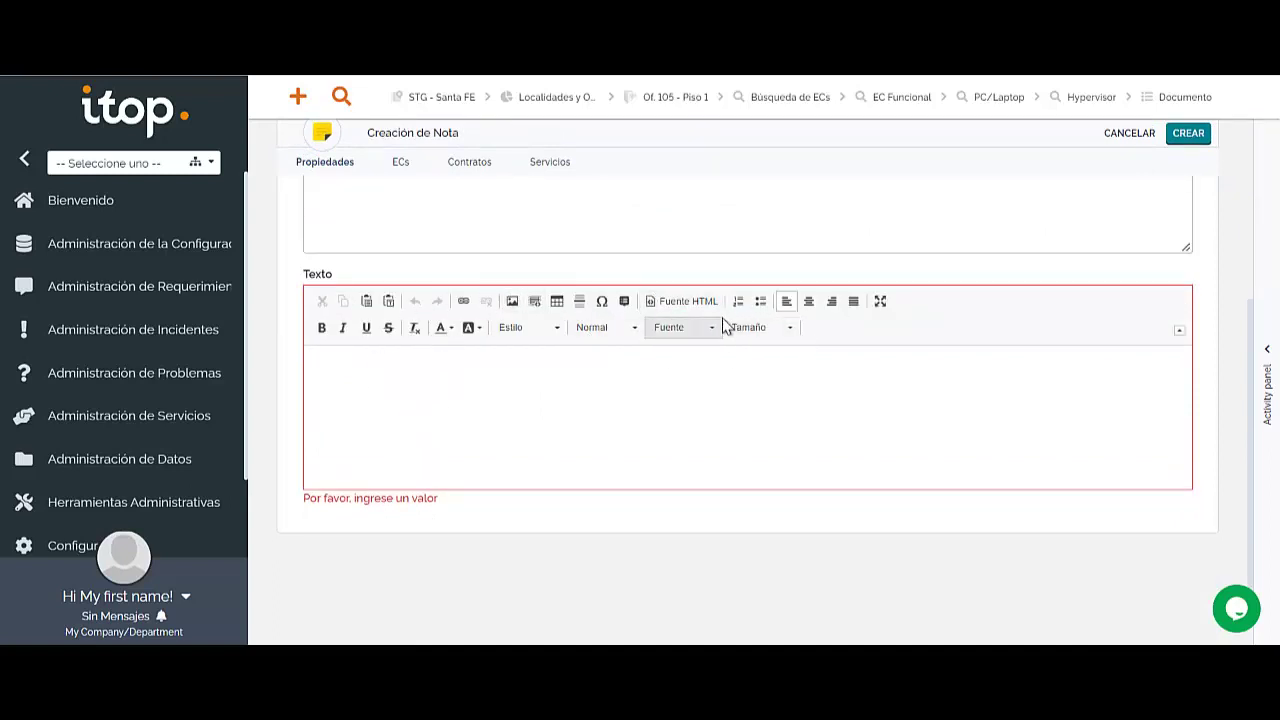
{"action": "left_click", "coordinate": [449, 404]}
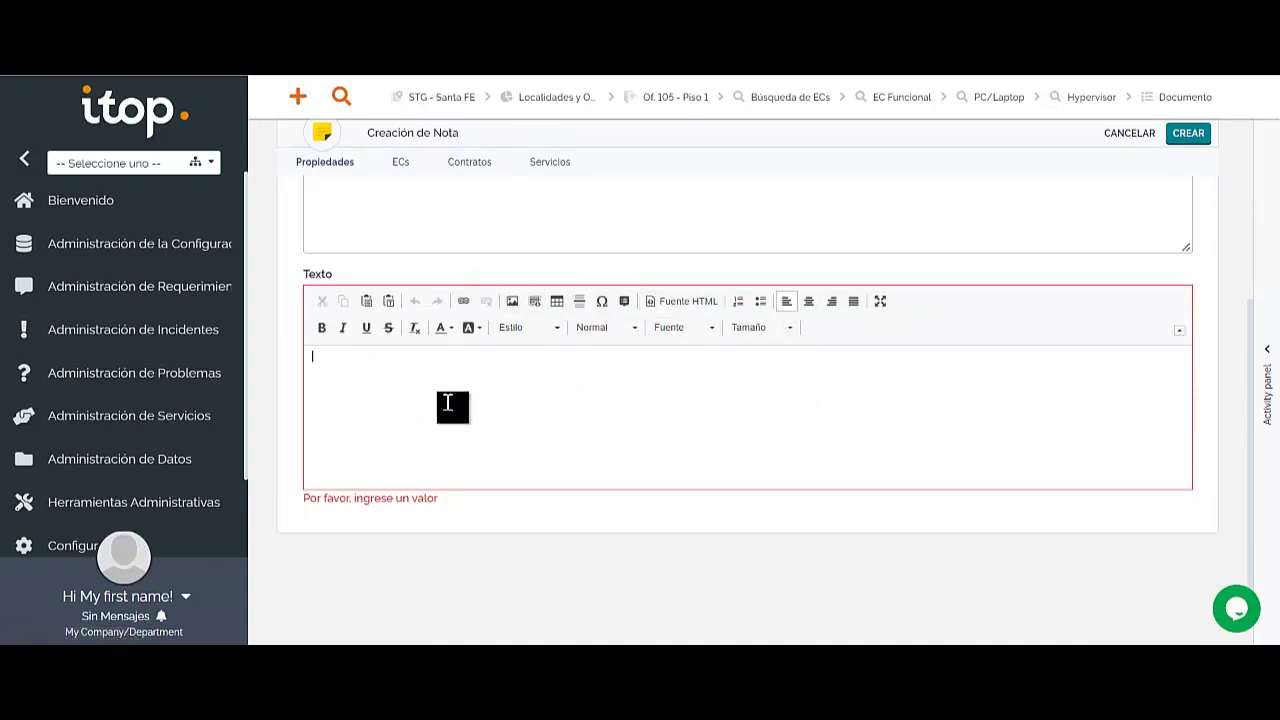
{"action": "scroll", "coordinate": [446, 449], "scroll_direction": "up", "scroll_amount": 3}
{"action": "scroll", "coordinate": [486, 490], "scroll_direction": "down", "scroll_amount": 2}
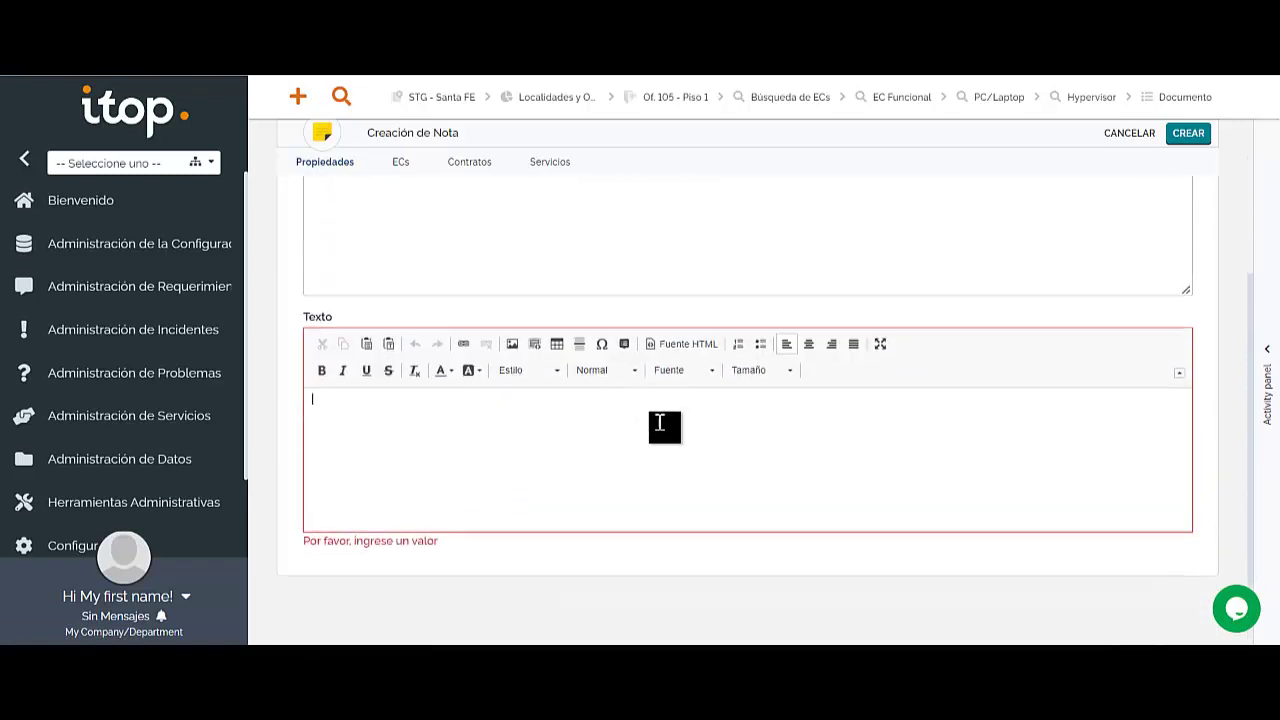
{"action": "scroll", "coordinate": [486, 357], "scroll_direction": "up", "scroll_amount": 5}
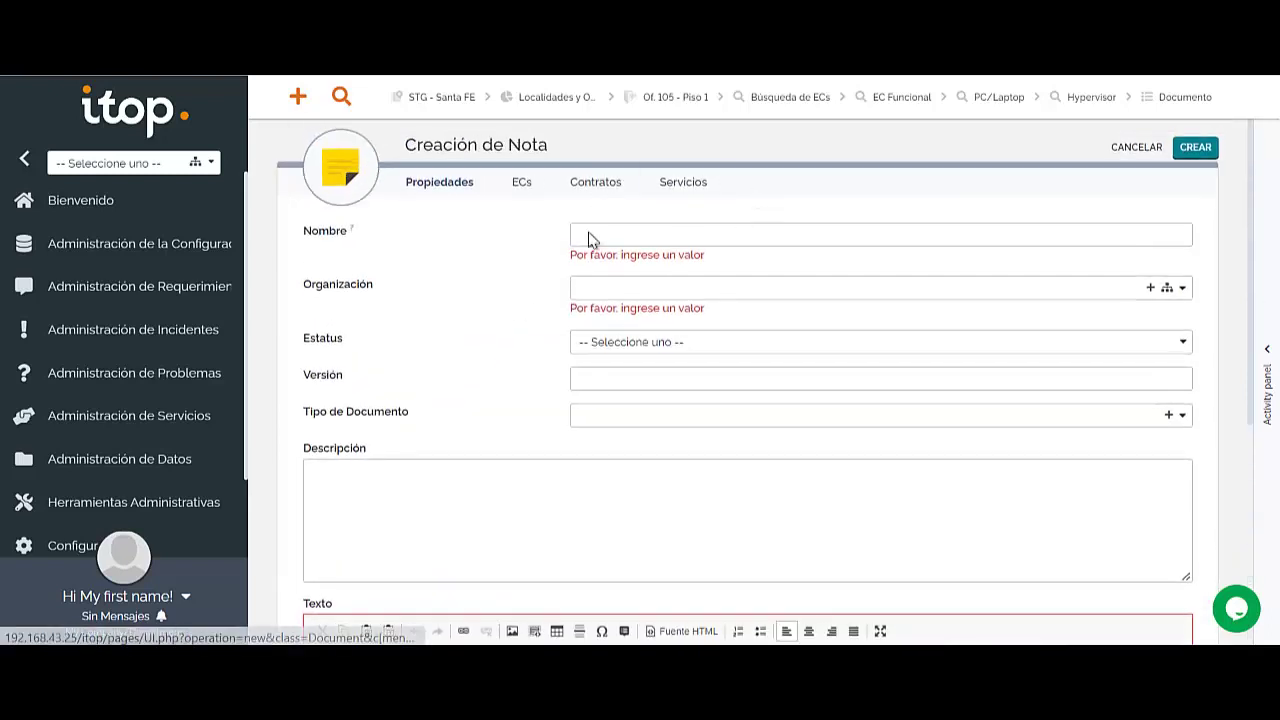
{"action": "left_click", "coordinate": [1150, 100]}
{"action": "left_click", "coordinate": [733, 155]}
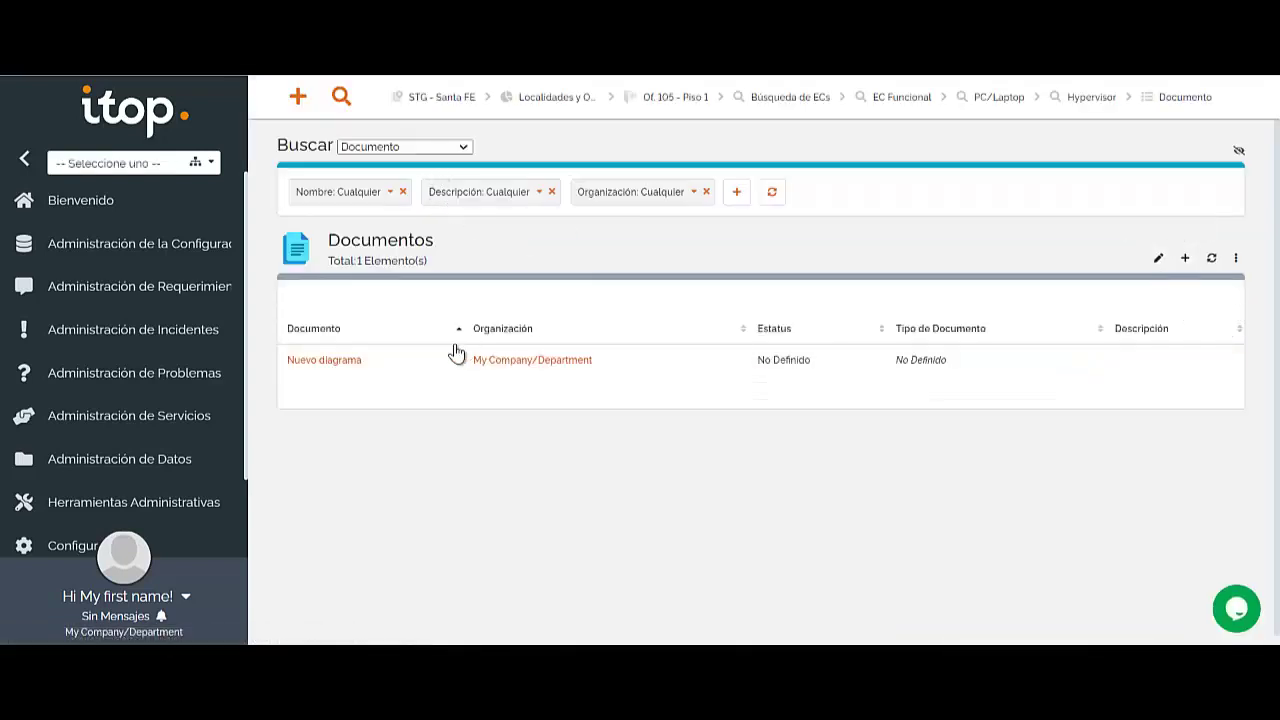
Step: Start creating a new document of type BPMN
{"action": "left_click", "coordinate": [1186, 260]}
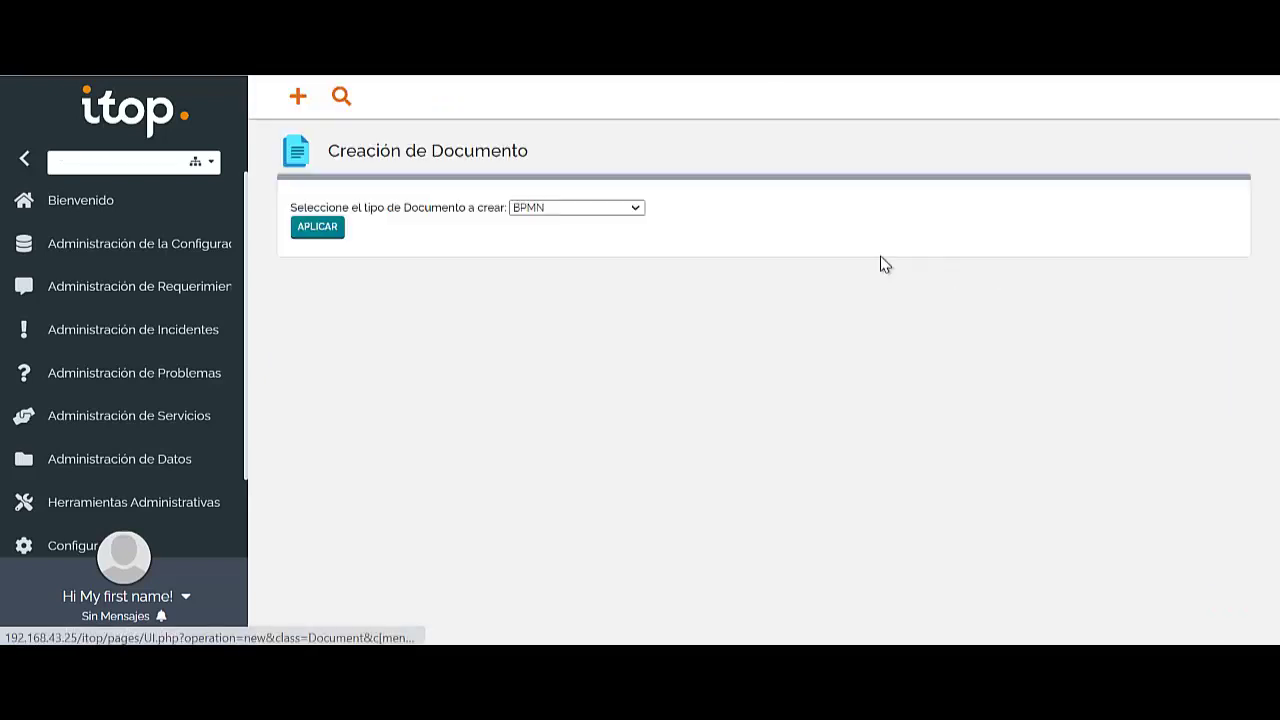
{"action": "left_click", "coordinate": [547, 208]}
{"action": "left_click", "coordinate": [567, 218]}
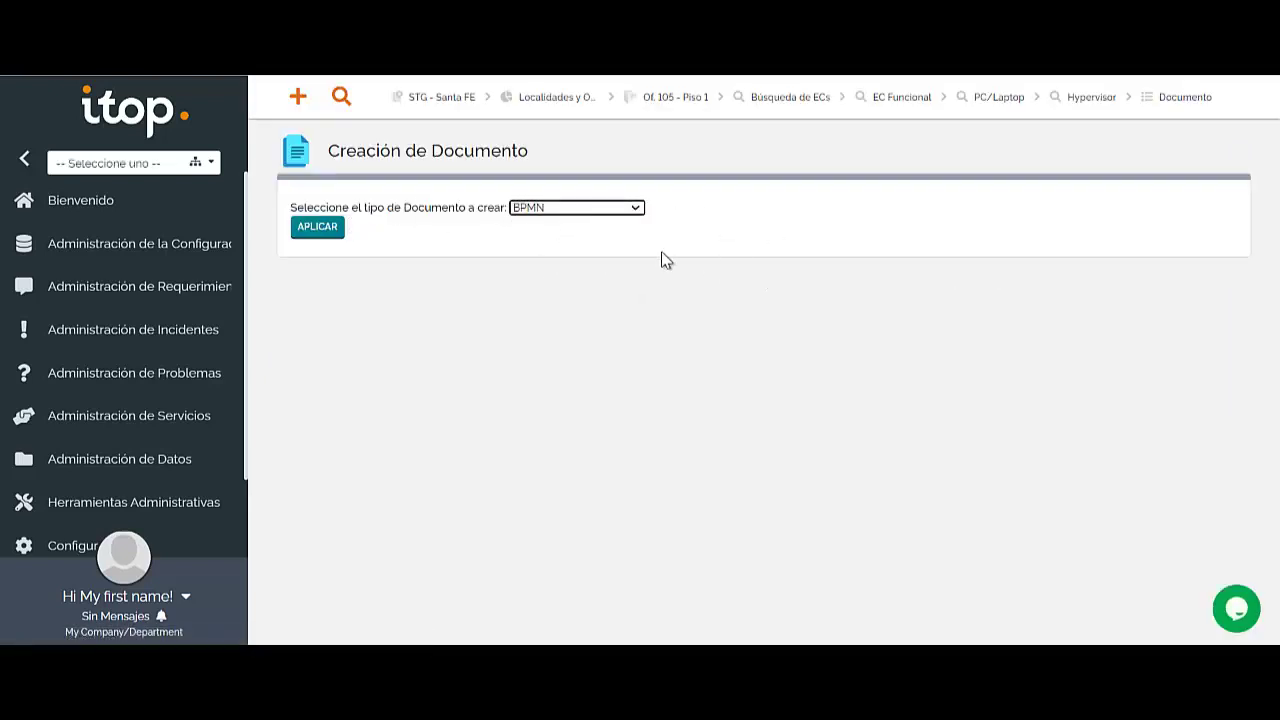
{"action": "left_click", "coordinate": [330, 226]}
Step: Review the BPMN form's Descripción, Objetivo and Alcance fields, and abandon the form without creating the document
{"action": "scroll", "coordinate": [451, 309], "scroll_direction": "down", "scroll_amount": 2}
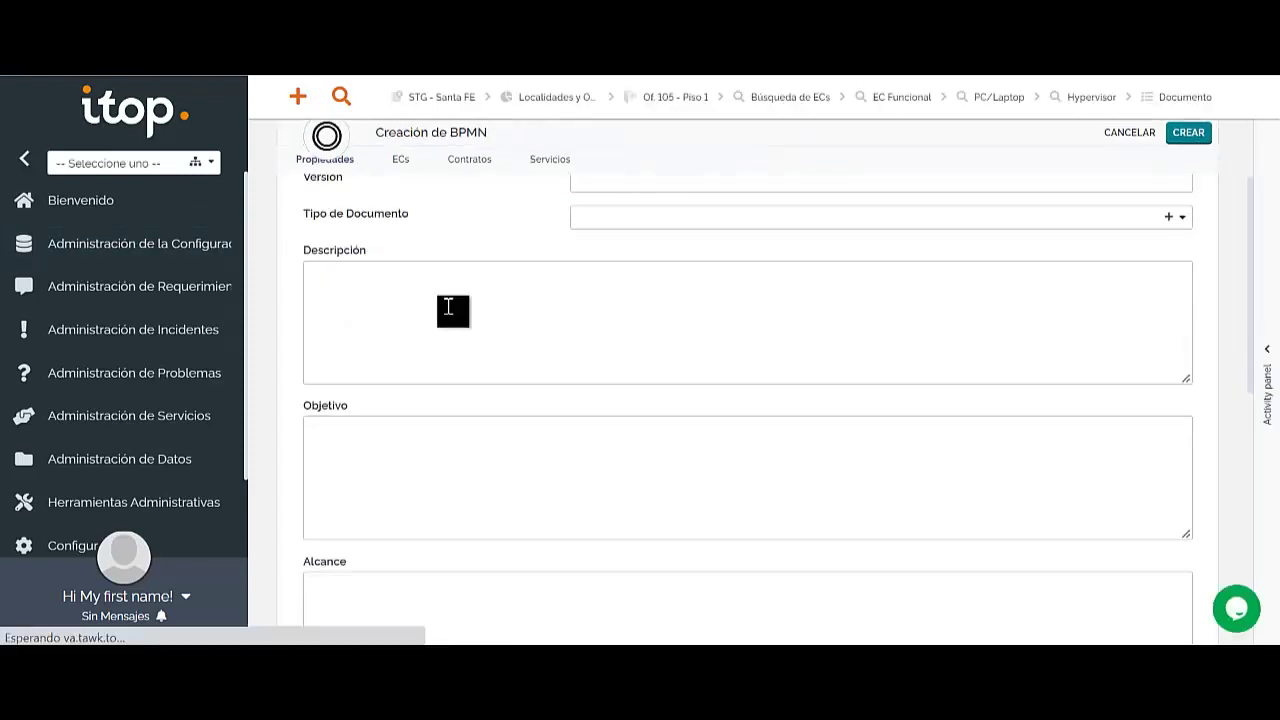
{"action": "scroll", "coordinate": [386, 323], "scroll_direction": "up", "scroll_amount": 1}
{"action": "scroll", "coordinate": [386, 323], "scroll_direction": "up", "scroll_amount": 2}
{"action": "scroll", "coordinate": [331, 419], "scroll_direction": "down", "scroll_amount": 2}
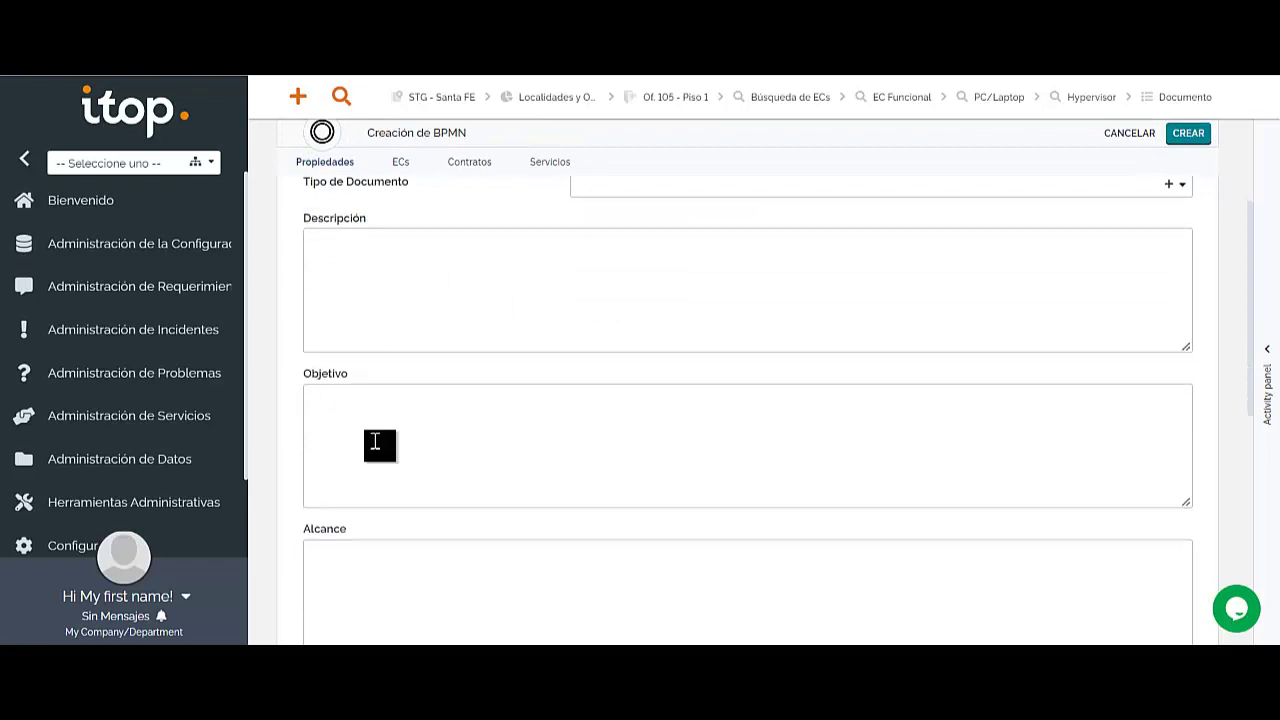
{"action": "scroll", "coordinate": [374, 443], "scroll_direction": "down", "scroll_amount": 2}
{"action": "scroll", "coordinate": [429, 447], "scroll_direction": "down", "scroll_amount": 2}
{"action": "scroll", "coordinate": [434, 383], "scroll_direction": "up", "scroll_amount": 5}
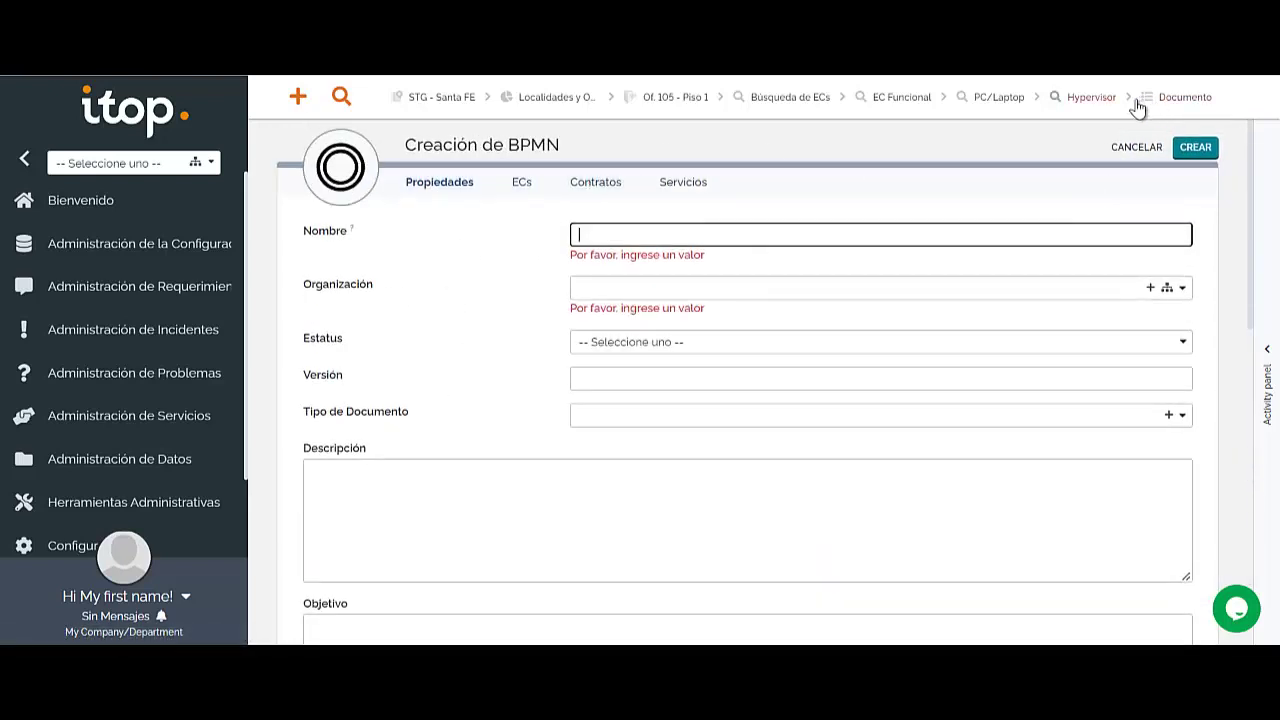
{"action": "left_click", "coordinate": [1180, 98]}
{"action": "left_click", "coordinate": [702, 152]}
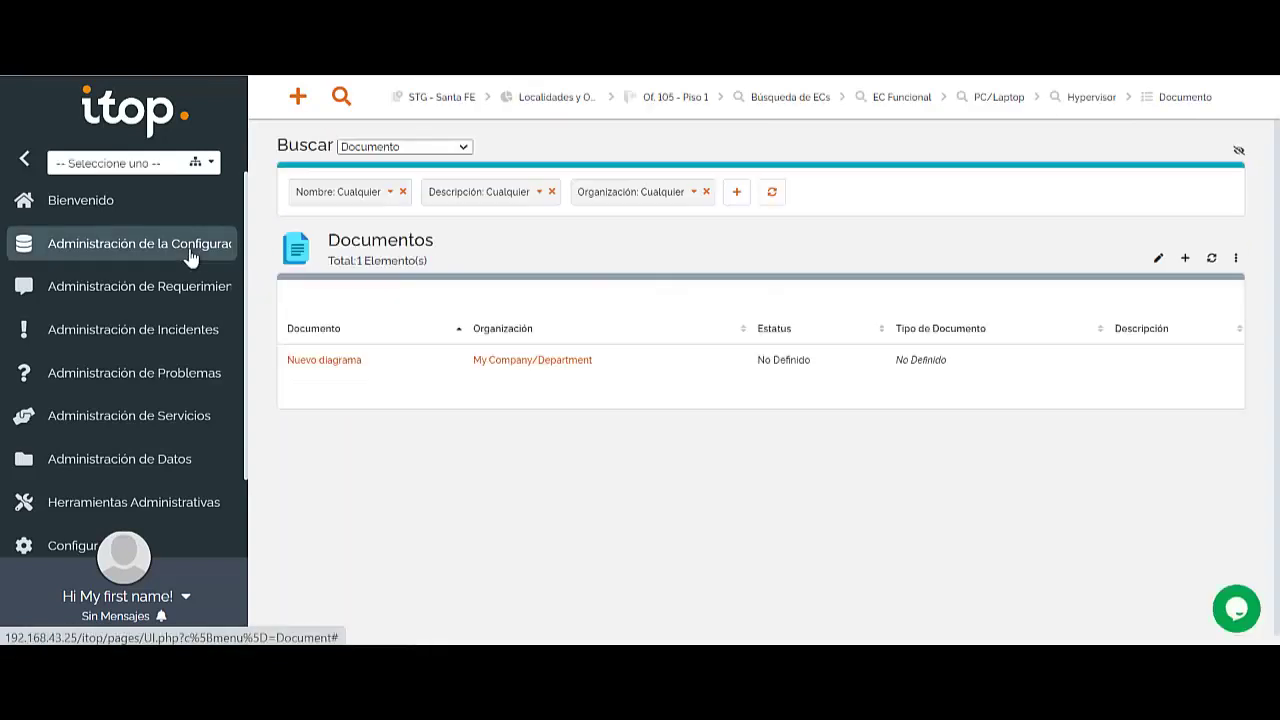
Step: Open the Resumen de Infraestructura and review its element categories from Infraestructura to Misceláneo
{"action": "left_click", "coordinate": [228, 244]}
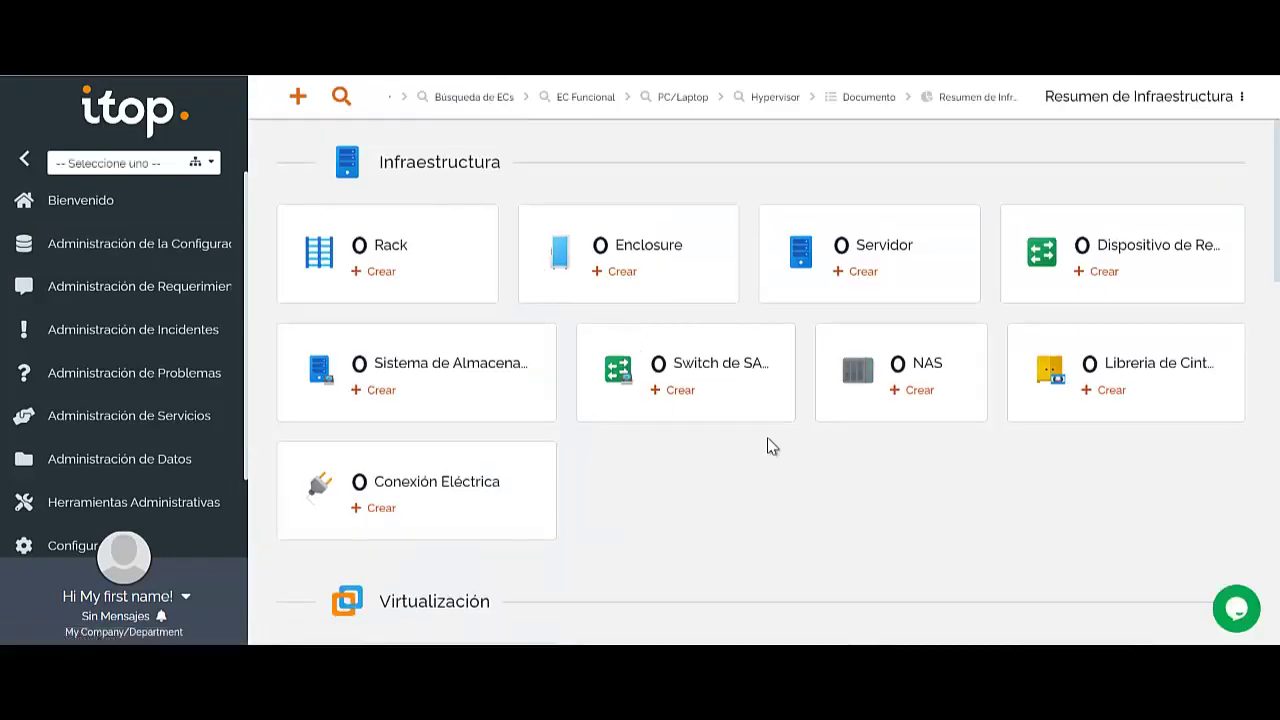
{"action": "scroll", "coordinate": [766, 440], "scroll_direction": "down", "scroll_amount": 8}
{"action": "scroll", "coordinate": [591, 400], "scroll_direction": "down", "scroll_amount": 4}
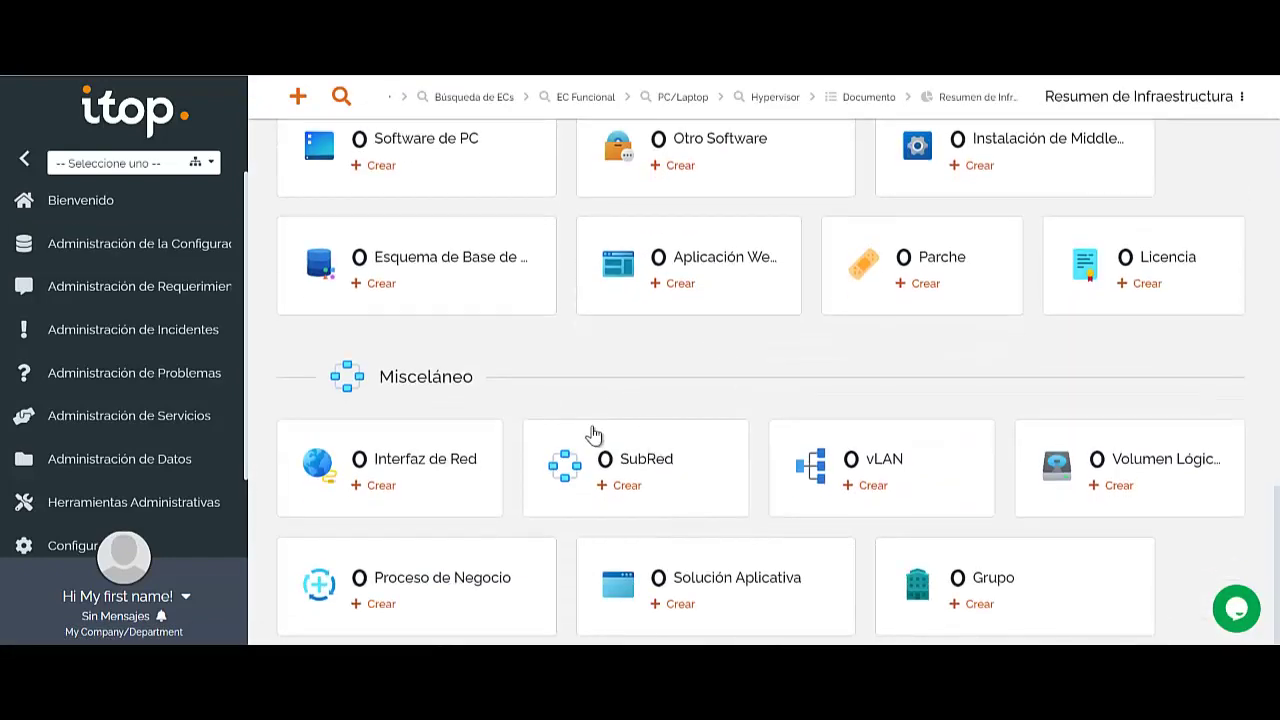
{"action": "scroll", "coordinate": [748, 286], "scroll_direction": "up", "scroll_amount": 12}
{"action": "scroll", "coordinate": [843, 366], "scroll_direction": "down", "scroll_amount": 5}
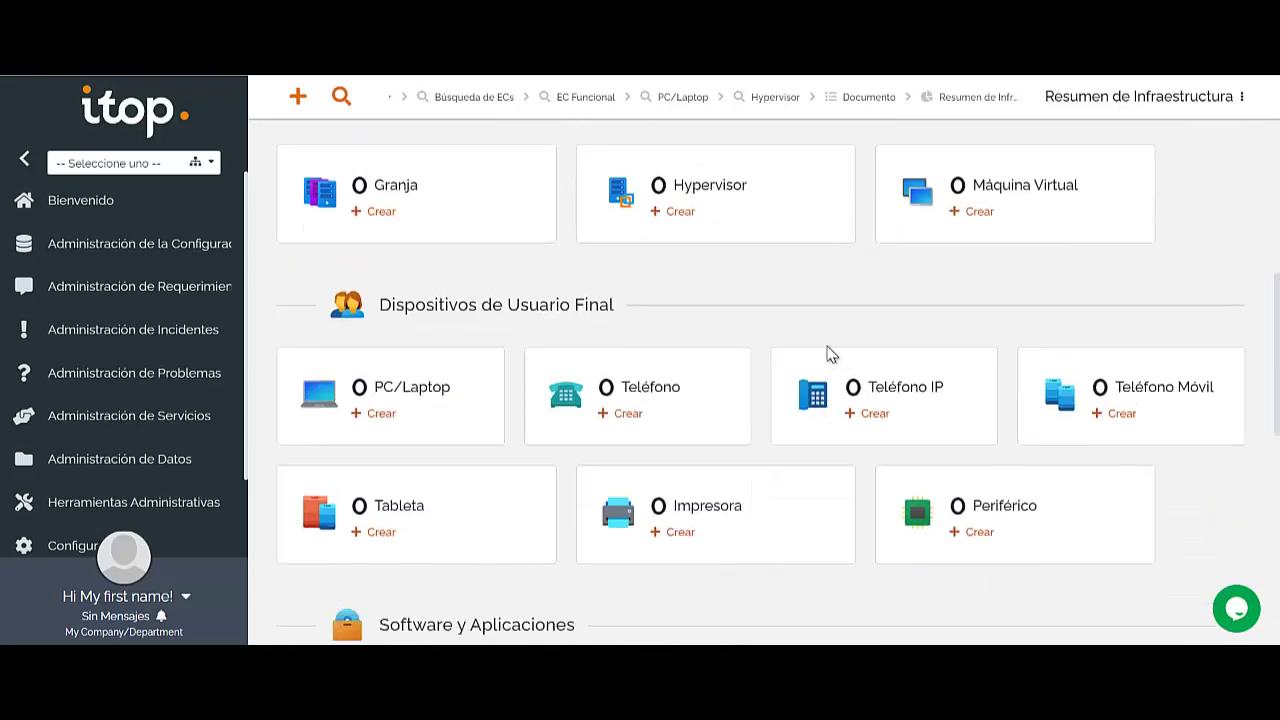
{"action": "scroll", "coordinate": [760, 363], "scroll_direction": "up", "scroll_amount": 2}
{"action": "scroll", "coordinate": [700, 340], "scroll_direction": "up", "scroll_amount": 3}
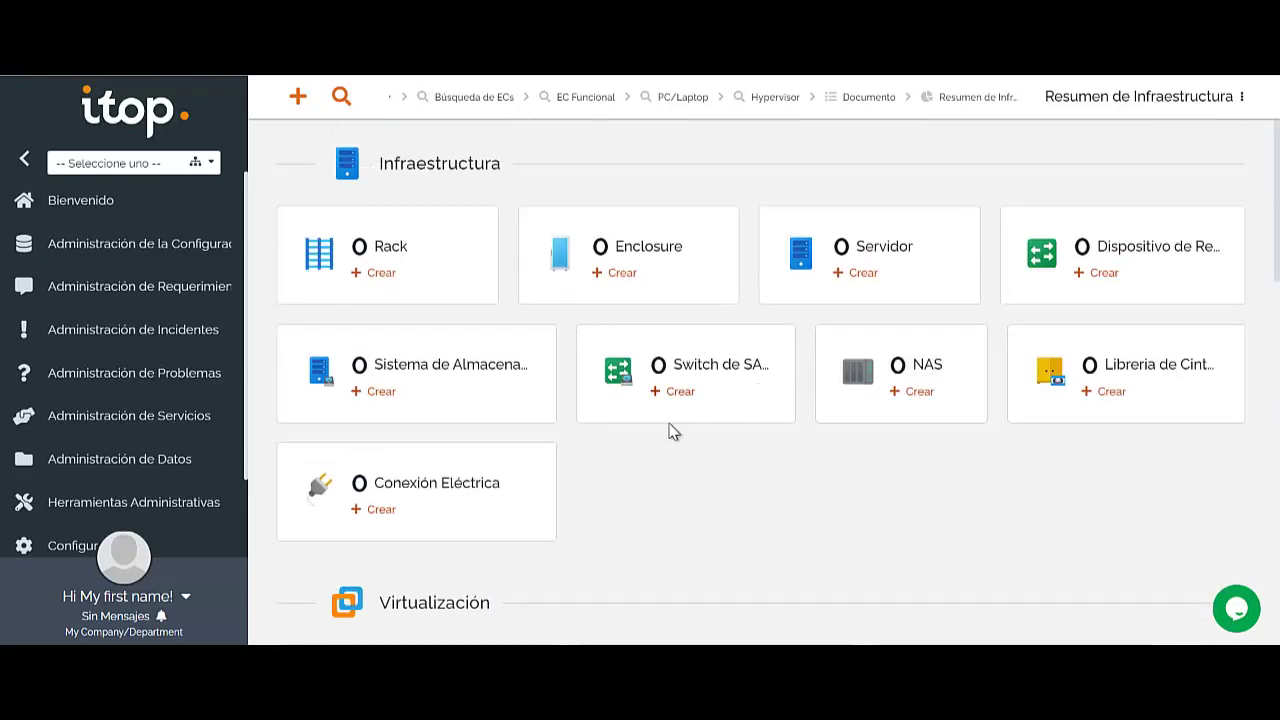
Step: Start a new rack named "Rack A" and assign it to the organization Secretaria de Tecnologias para la Gestion
{"action": "left_click", "coordinate": [381, 273]}
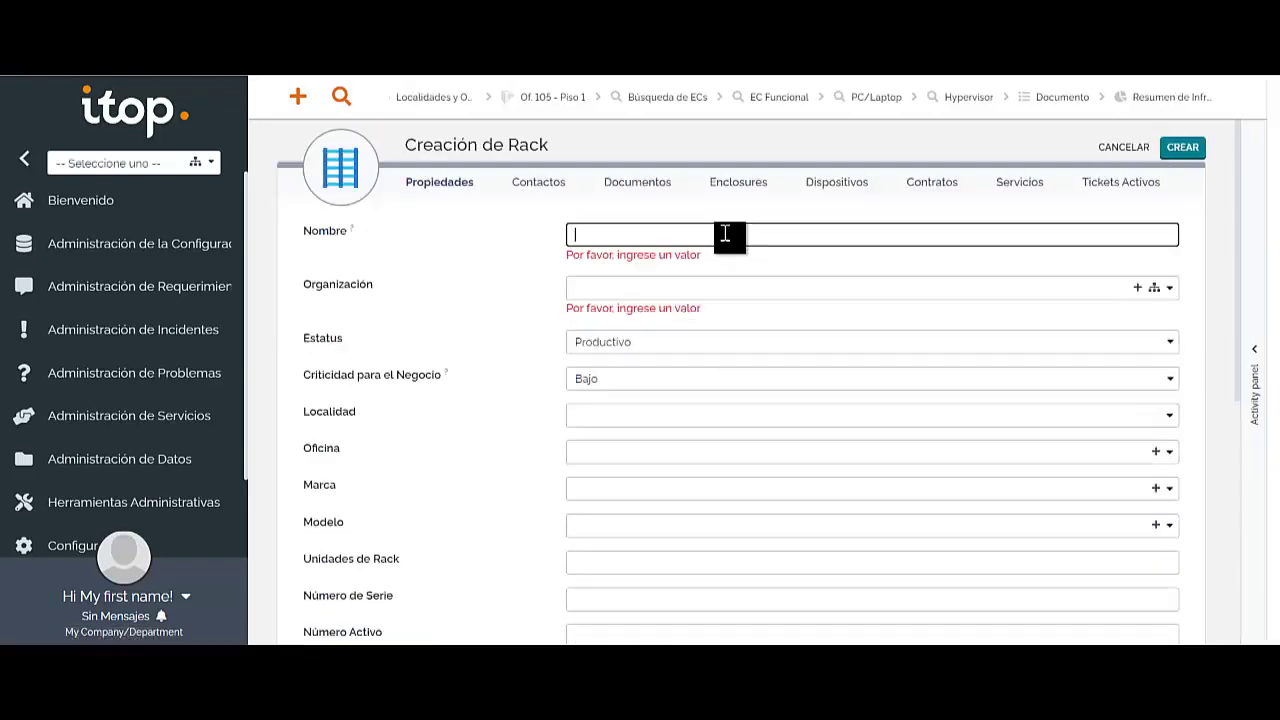
{"action": "left_click", "coordinate": [725, 233]}
{"action": "type", "text": "RAck"}
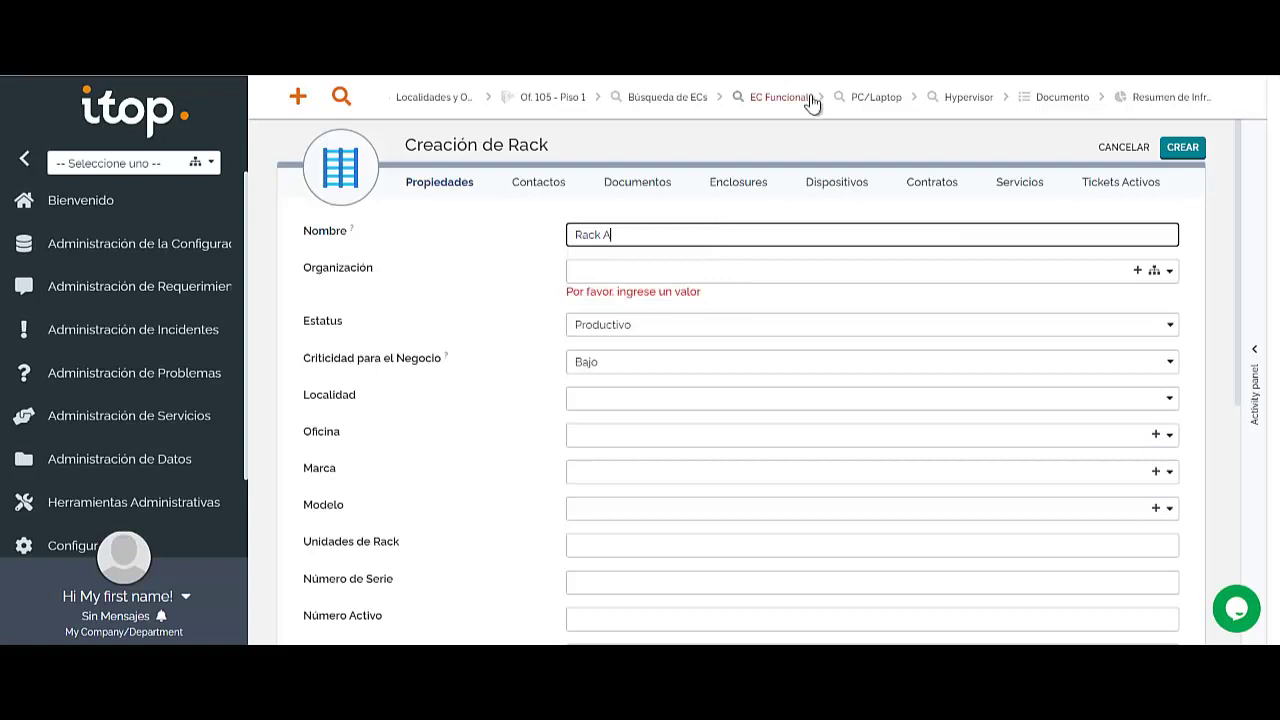
{"action": "left_click", "coordinate": [822, 270]}
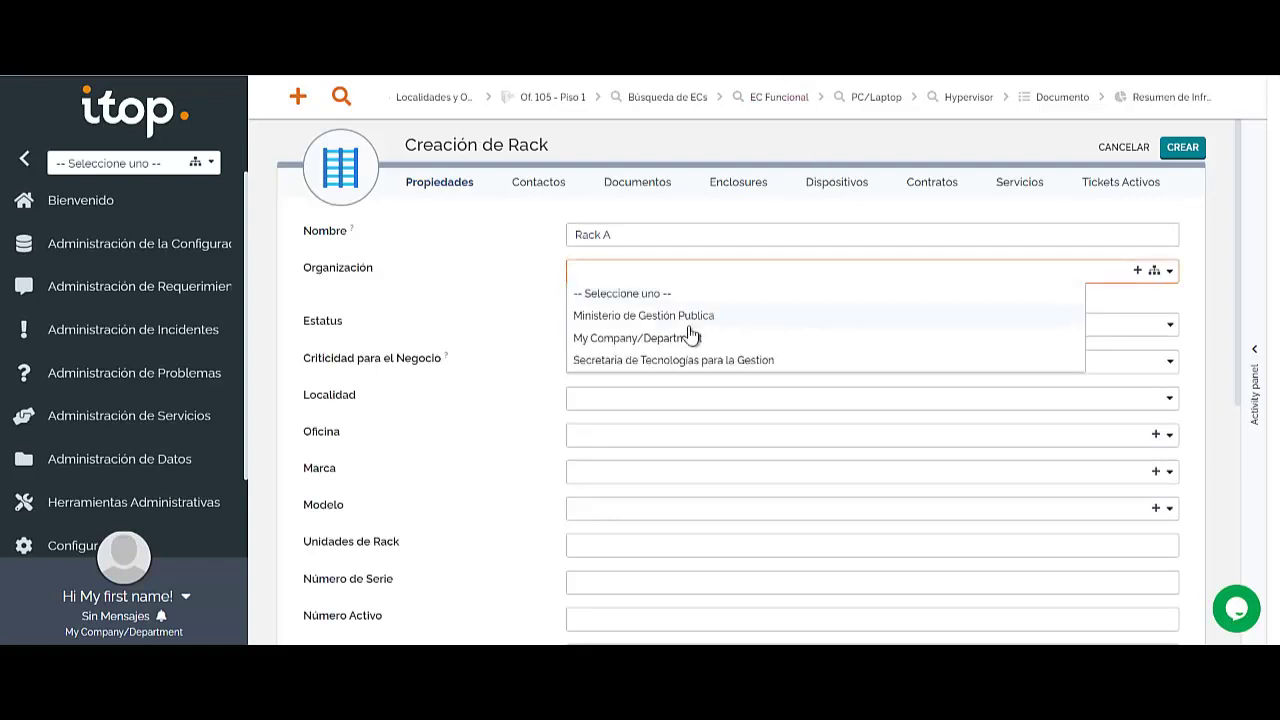
{"action": "left_click", "coordinate": [682, 362]}
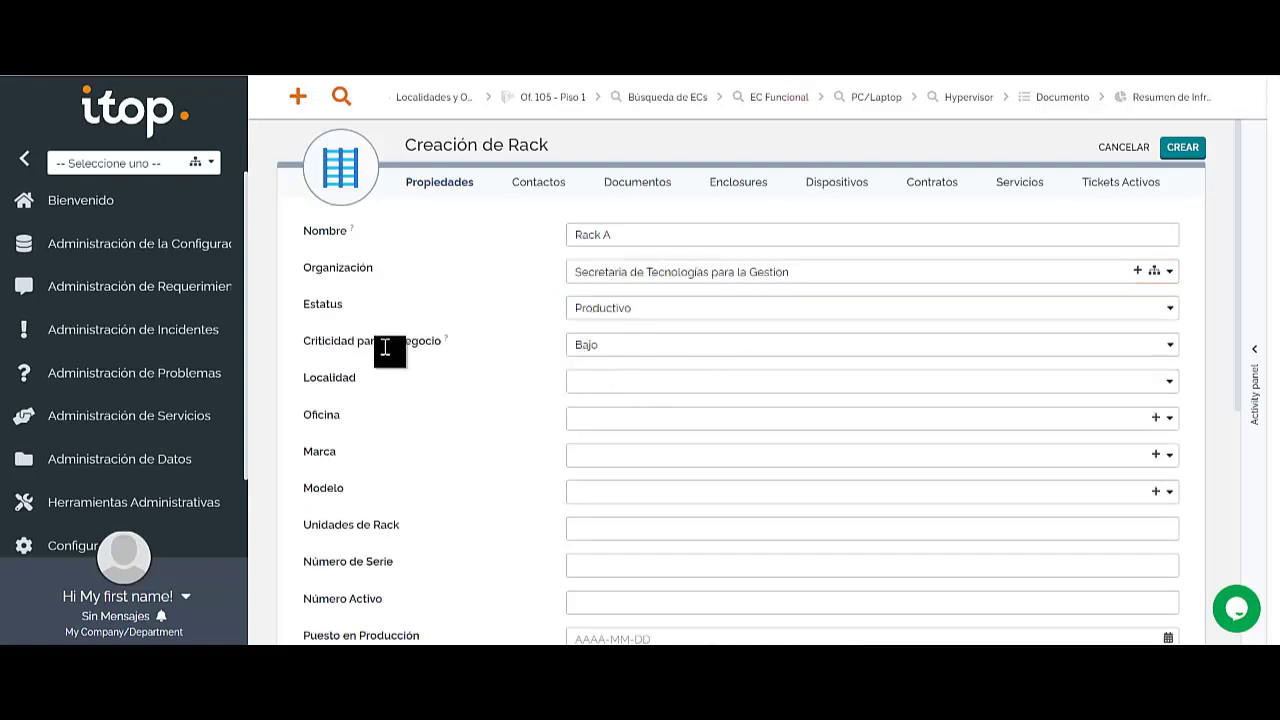
Step: Set the rack's Criticidad para el Negocio to Alto and its Localidad to STG - Santa FE
{"action": "left_click", "coordinate": [623, 345]}
{"action": "left_click", "coordinate": [598, 382]}
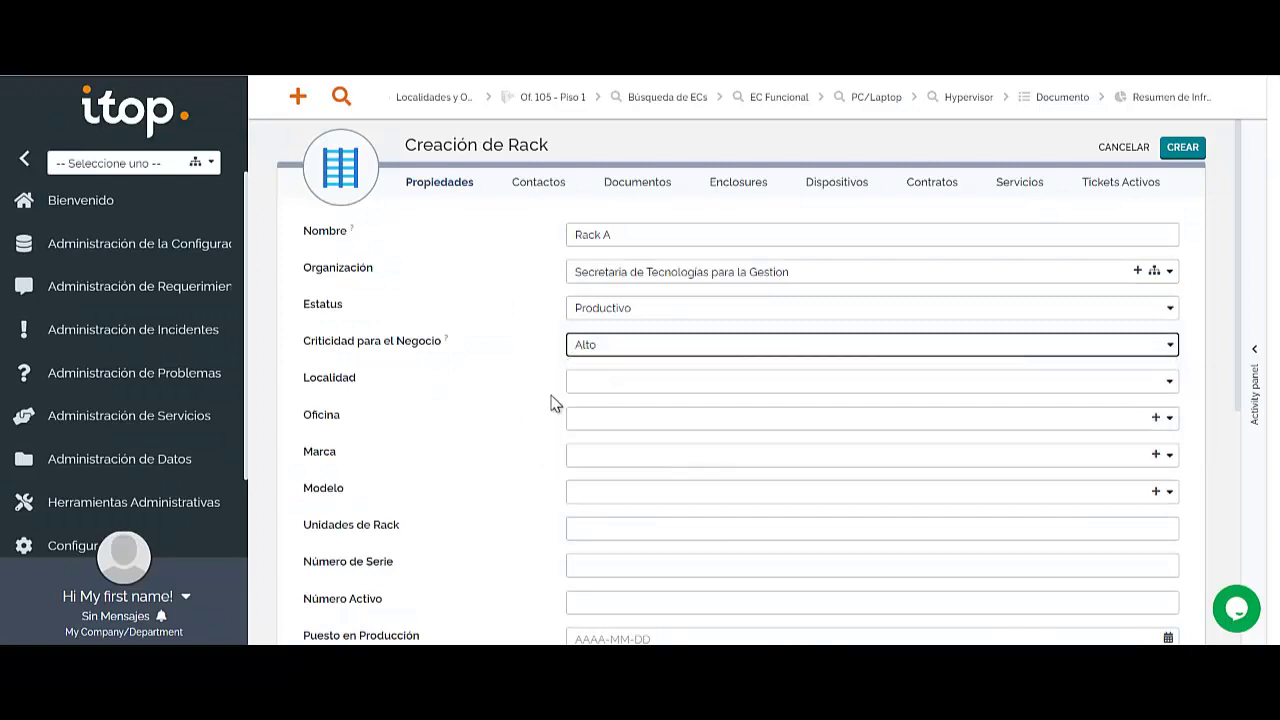
{"action": "left_click", "coordinate": [616, 385]}
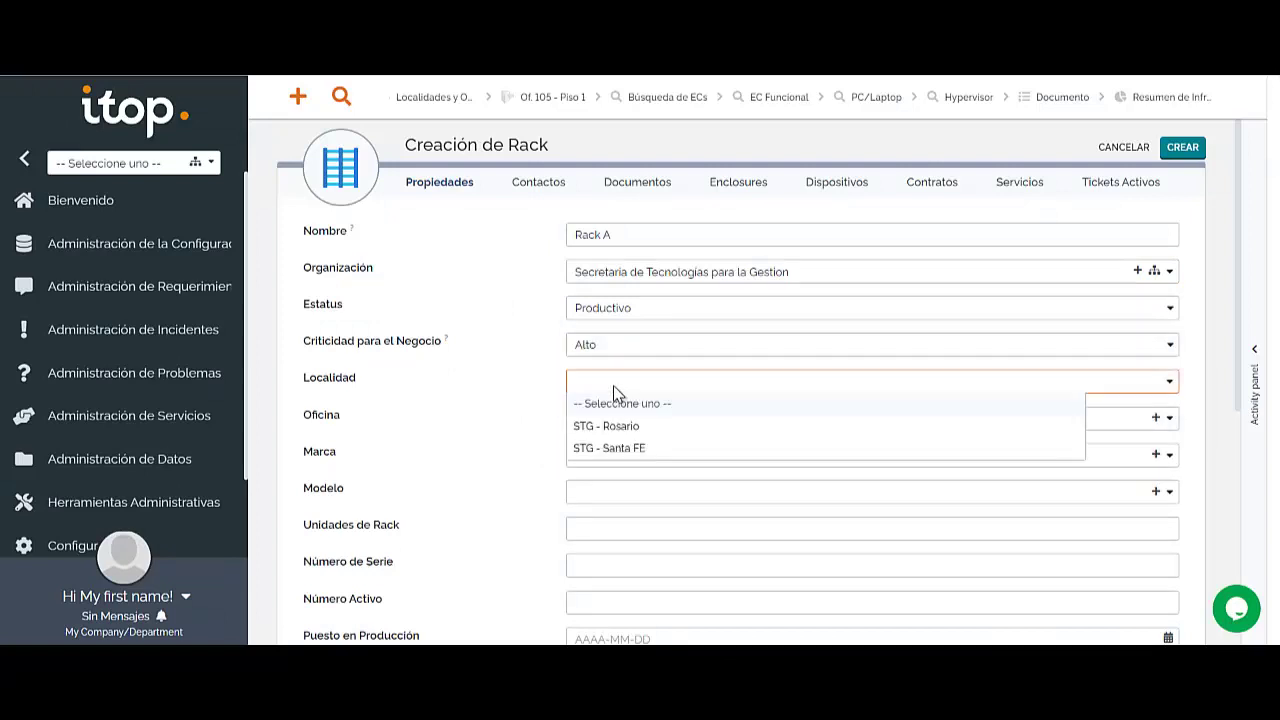
{"action": "left_click", "coordinate": [628, 449]}
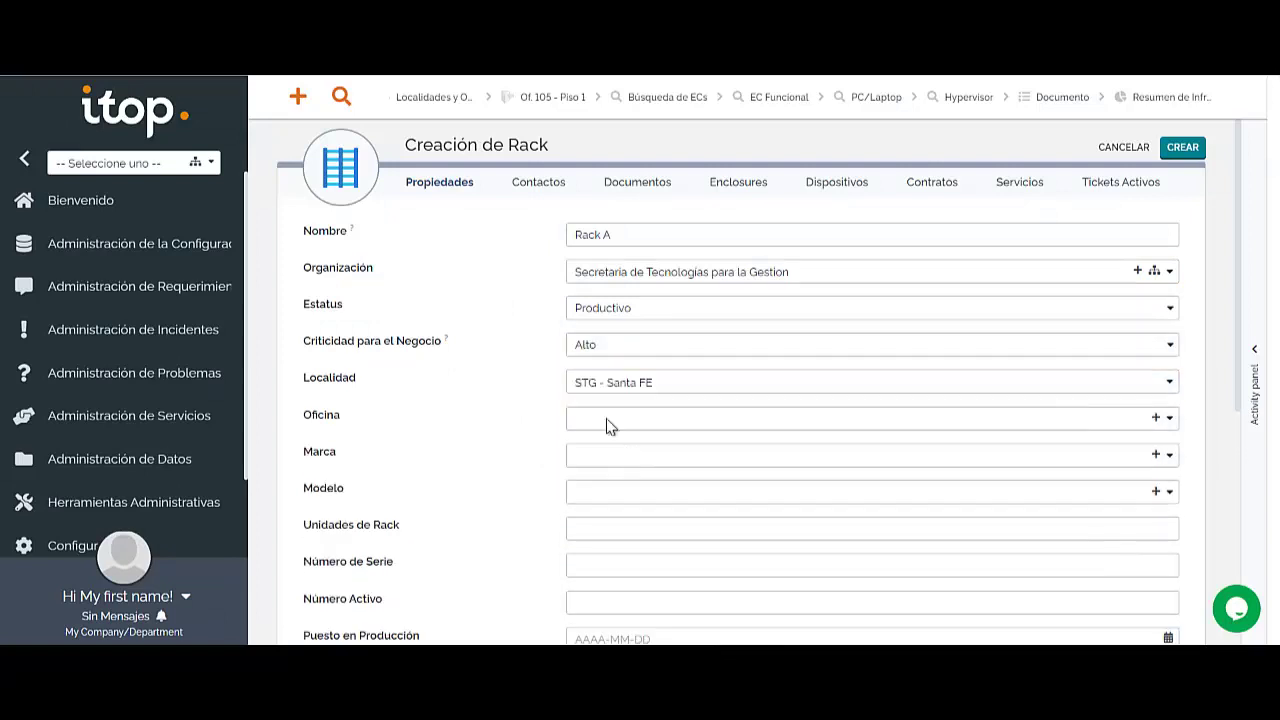
Step: Create a new office named "Centro de Computos" for the rack's Oficina, keeping it Habilitada at STG - Santa FE
{"action": "left_click", "coordinate": [707, 420]}
{"action": "left_click", "coordinate": [950, 430]}
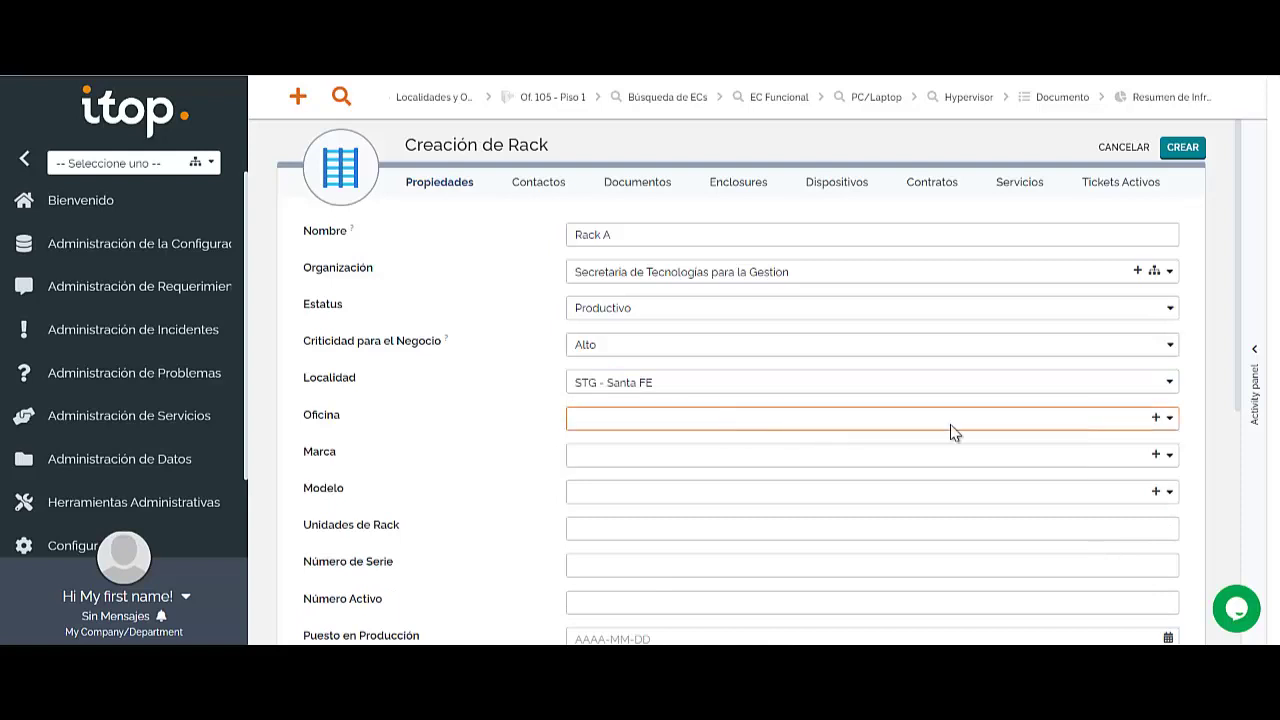
{"action": "left_click", "coordinate": [1156, 418]}
{"action": "left_click", "coordinate": [699, 360]}
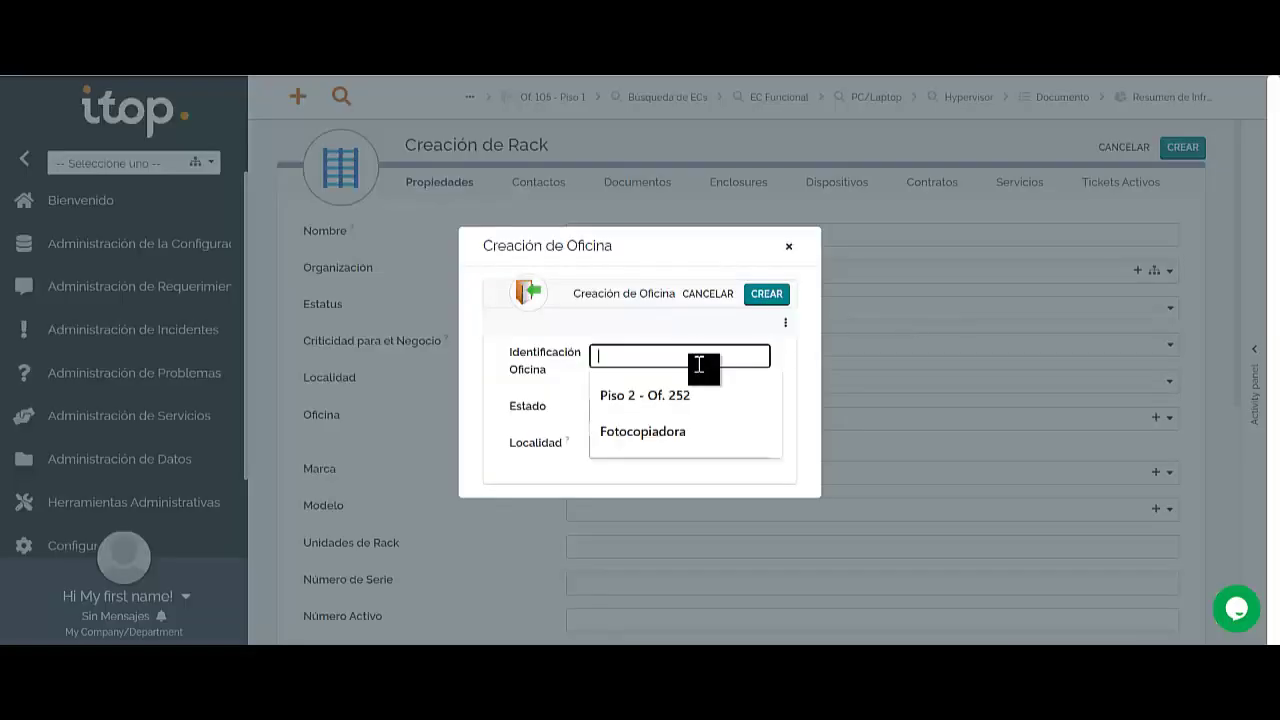
{"action": "type", "text": "Centro de Computos"}
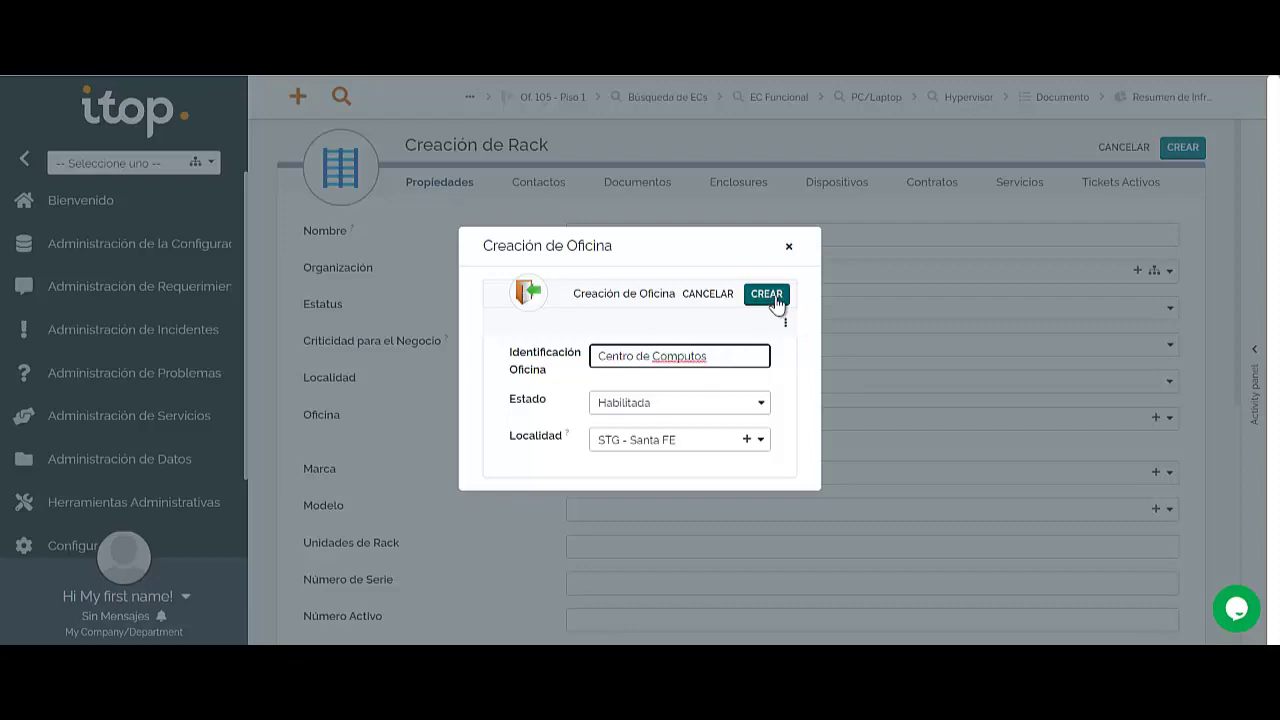
{"action": "left_click", "coordinate": [768, 294]}
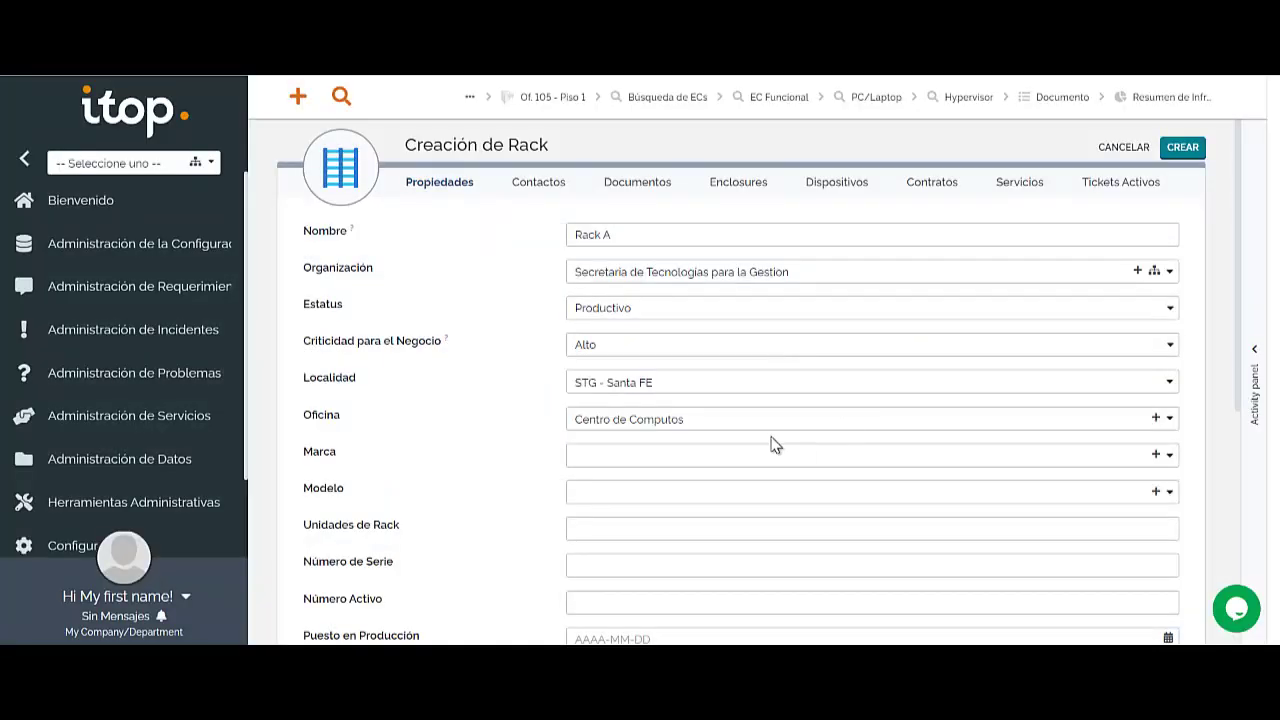
Step: Look at the new brand form for the rack's Marca without creating one, and review the remaining properties down to Descripción
{"action": "scroll", "coordinate": [624, 400], "scroll_direction": "down", "scroll_amount": 2}
{"action": "left_click", "coordinate": [689, 330]}
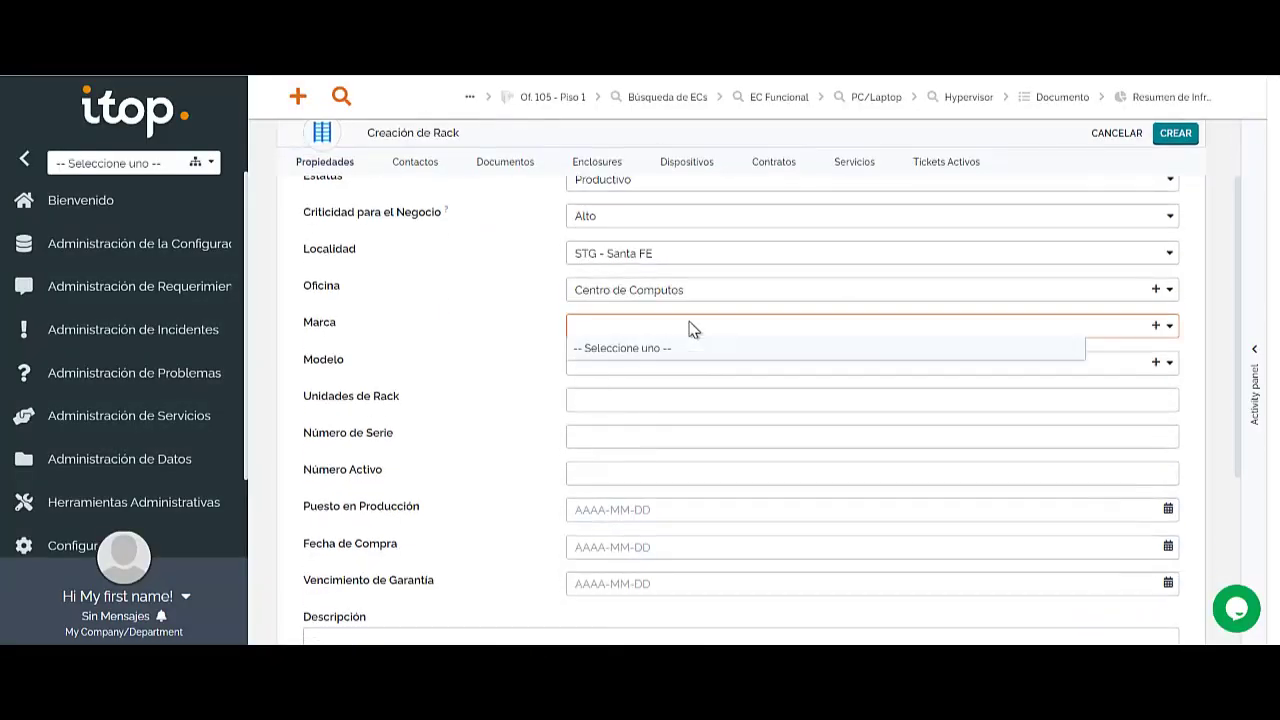
{"action": "left_click", "coordinate": [787, 345]}
{"action": "left_click", "coordinate": [1156, 328]}
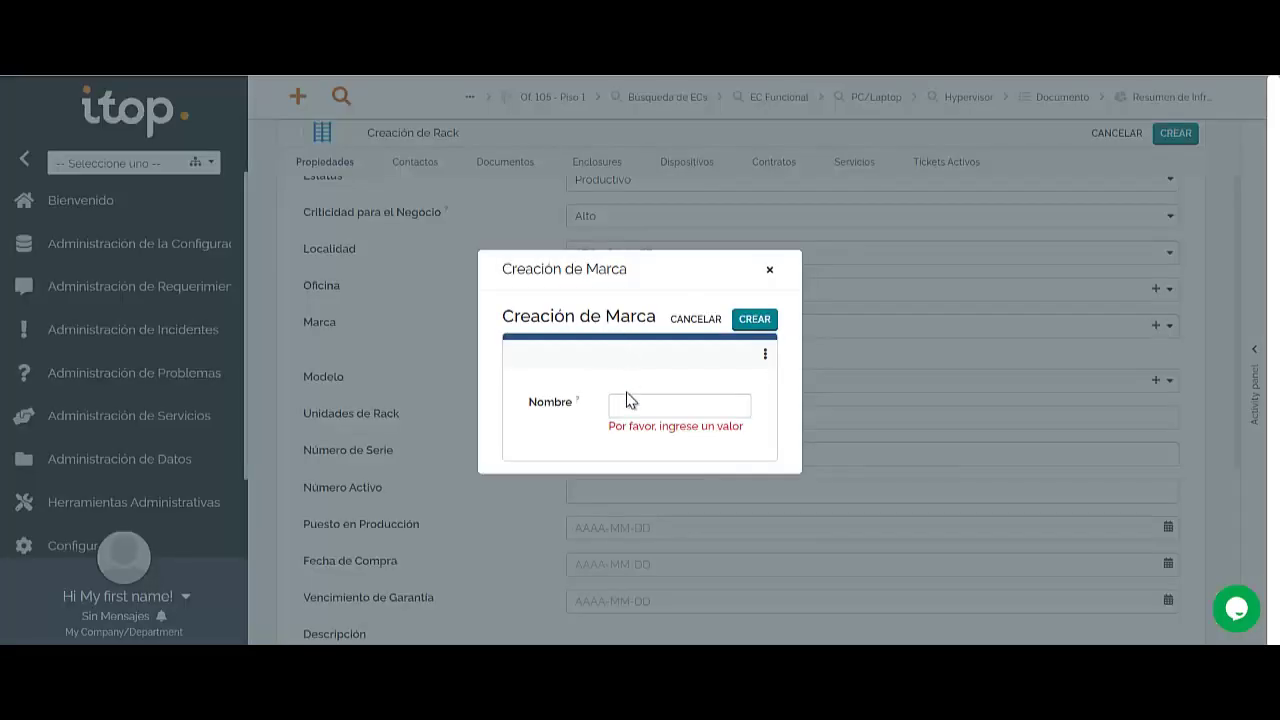
{"action": "left_click", "coordinate": [770, 272]}
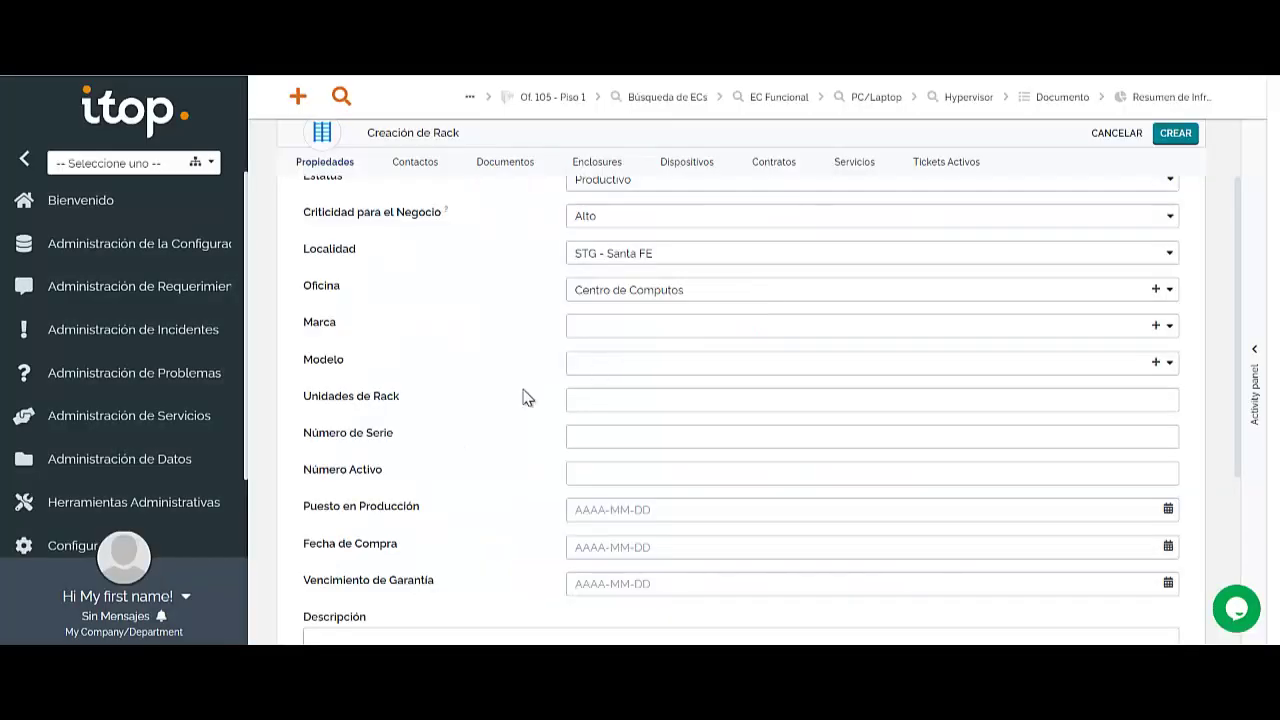
{"action": "scroll", "coordinate": [523, 394], "scroll_direction": "down", "scroll_amount": 5}
{"action": "scroll", "coordinate": [674, 383], "scroll_direction": "up", "scroll_amount": 5}
{"action": "scroll", "coordinate": [594, 412], "scroll_direction": "down", "scroll_amount": 2}
{"action": "scroll", "coordinate": [594, 412], "scroll_direction": "down", "scroll_amount": 1}
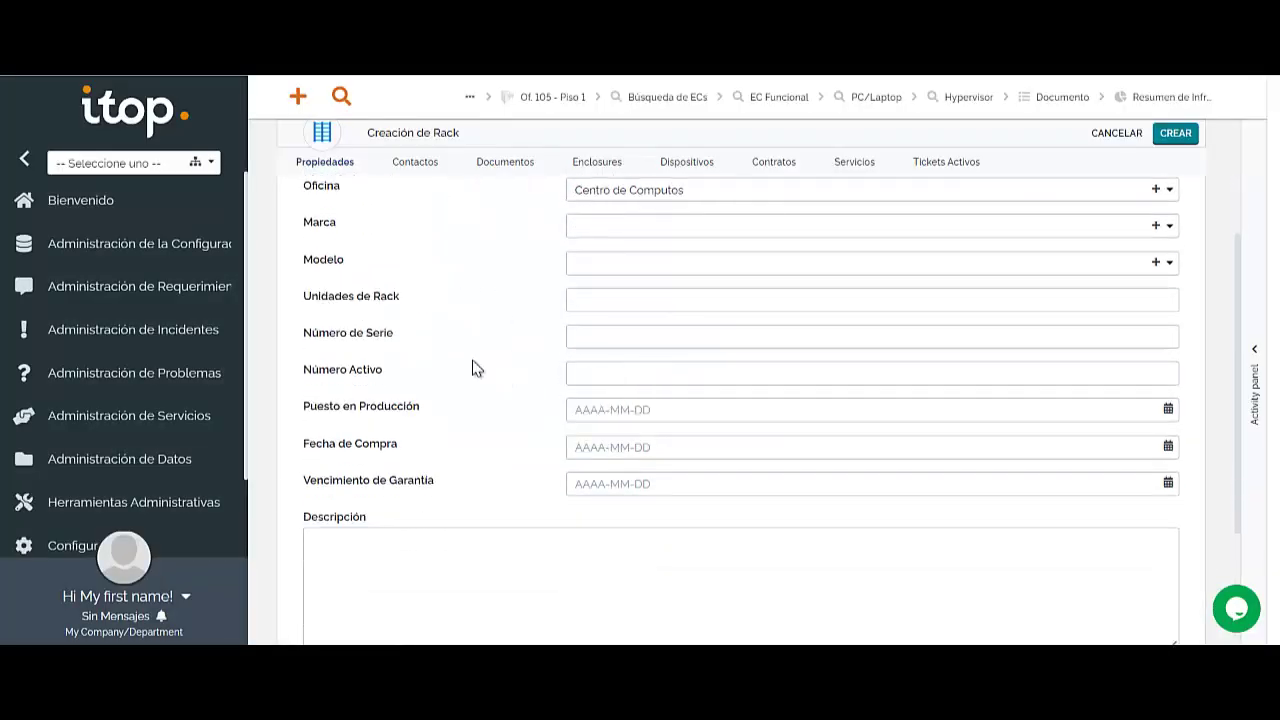
{"action": "scroll", "coordinate": [598, 436], "scroll_direction": "down", "scroll_amount": 2}
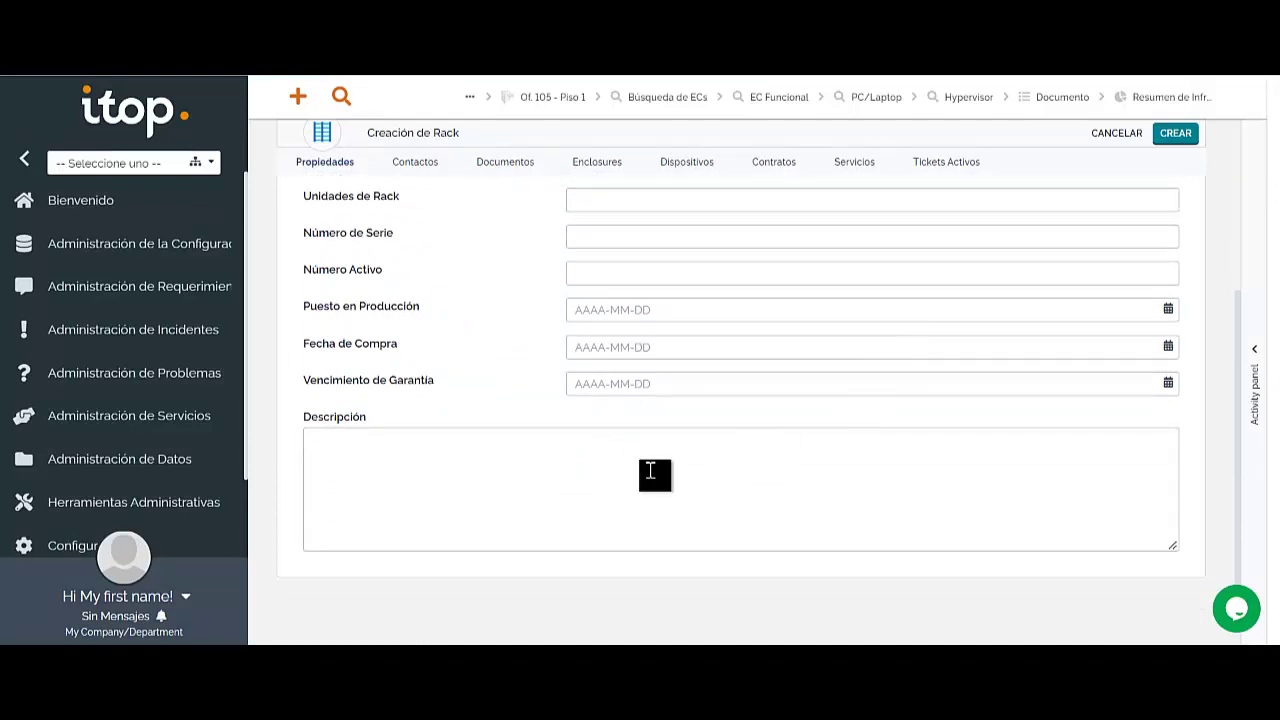
{"action": "scroll", "coordinate": [654, 474], "scroll_direction": "up", "scroll_amount": 5}
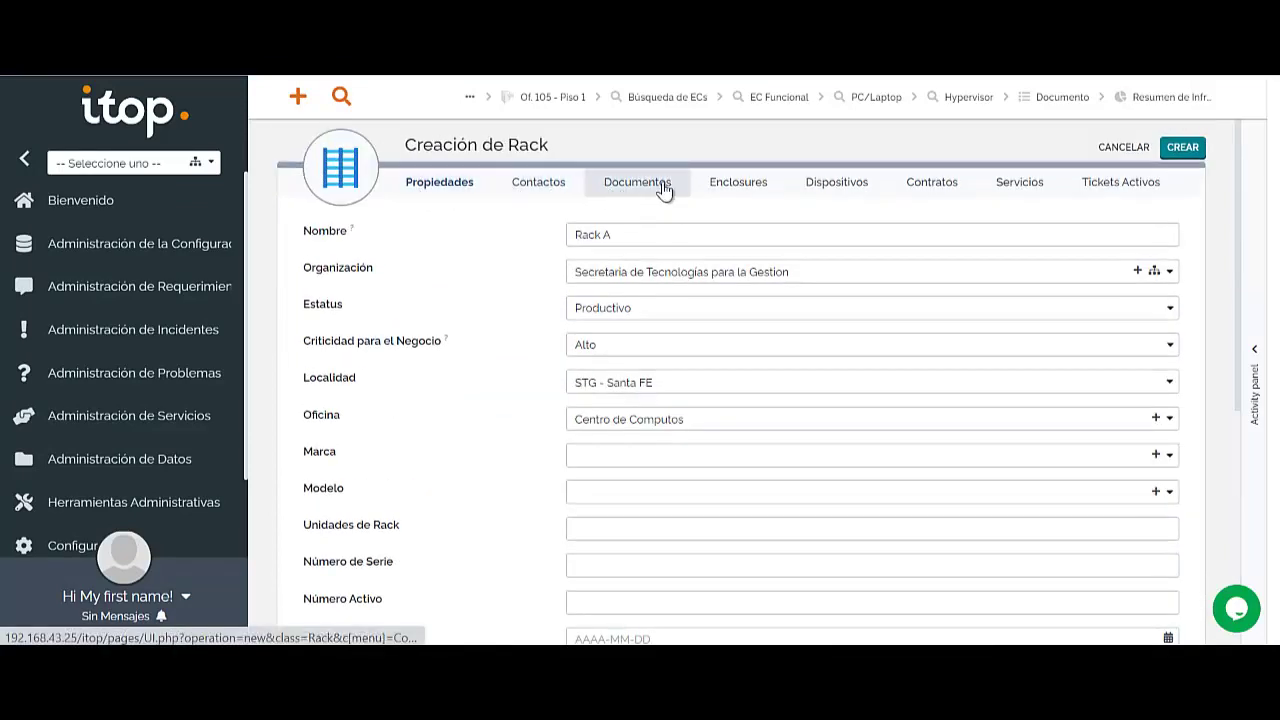
Step: Review the rack's Documentos, Contactos, Enclosures and Dispositivos sections, and create the rack
{"action": "left_click", "coordinate": [656, 186]}
{"action": "left_click", "coordinate": [563, 188]}
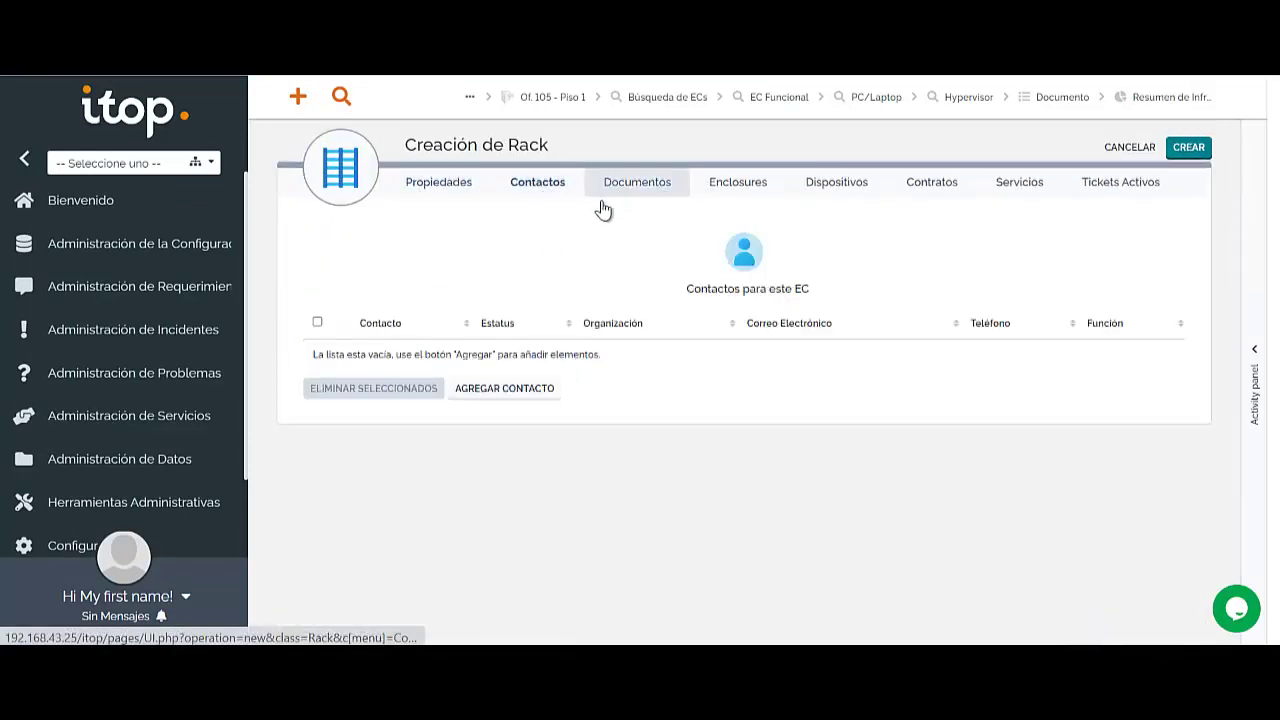
{"action": "left_click", "coordinate": [757, 184]}
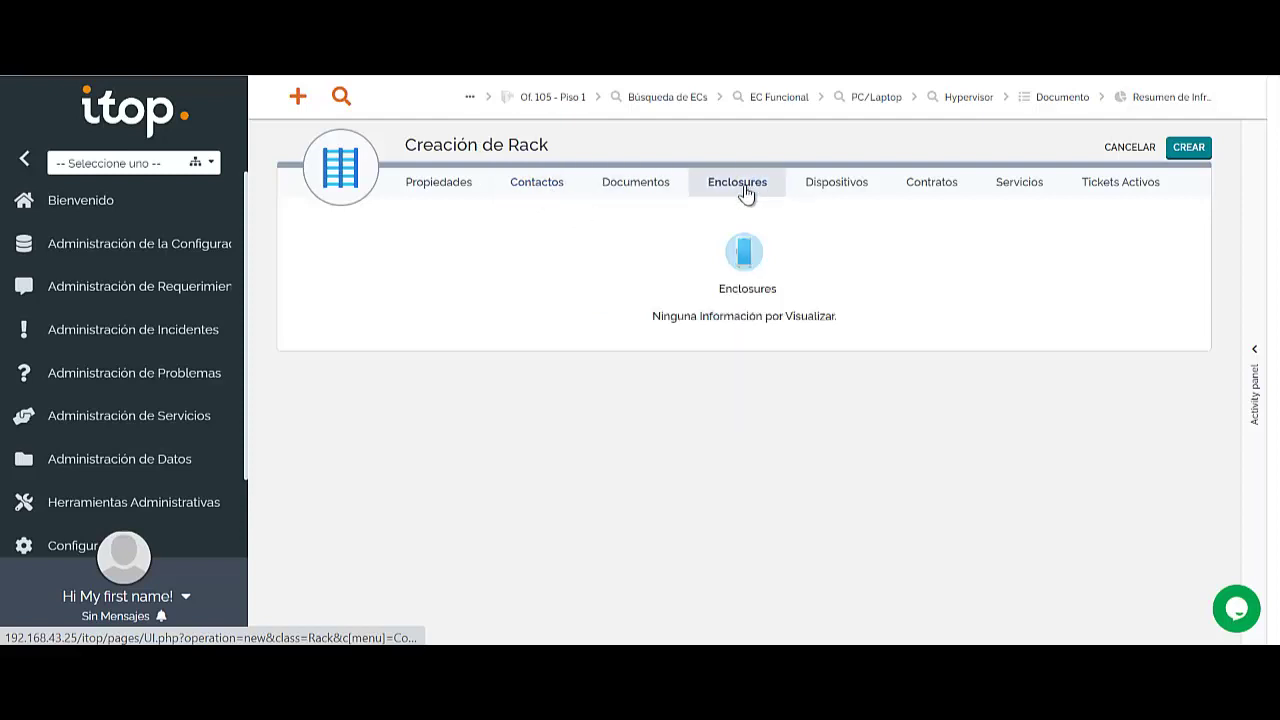
{"action": "left_click", "coordinate": [862, 184]}
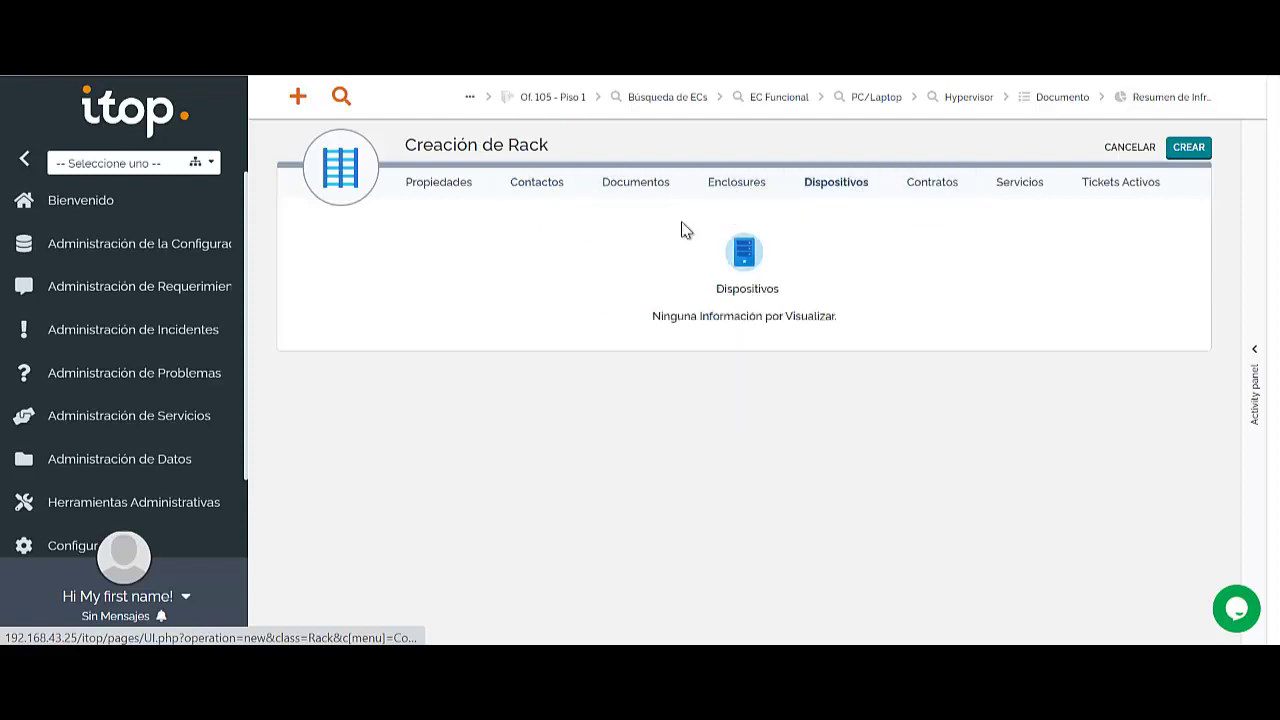
{"action": "left_click", "coordinate": [451, 182]}
{"action": "left_click", "coordinate": [1183, 148]}
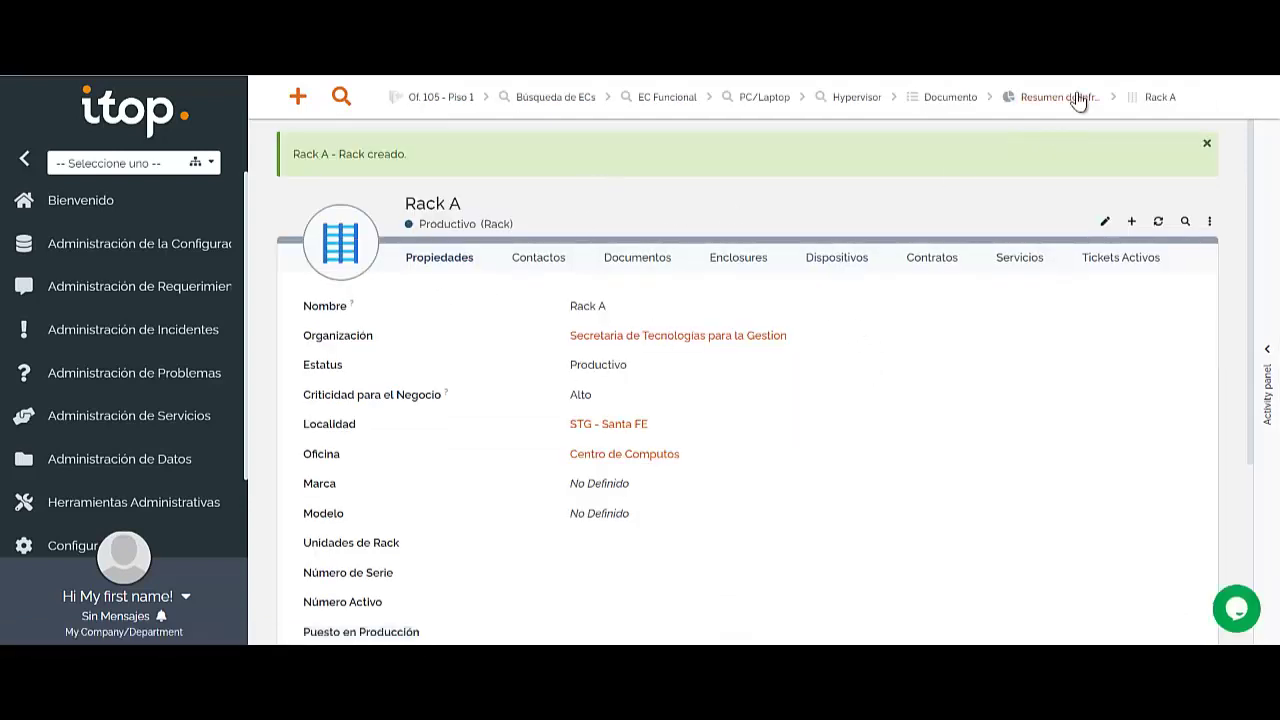
Step: Start a new server named "SRV1" for Secretaria de Tecnologias para la Gestion, with Criticidad para el Negocio set to Alto
{"action": "left_click", "coordinate": [1079, 101]}
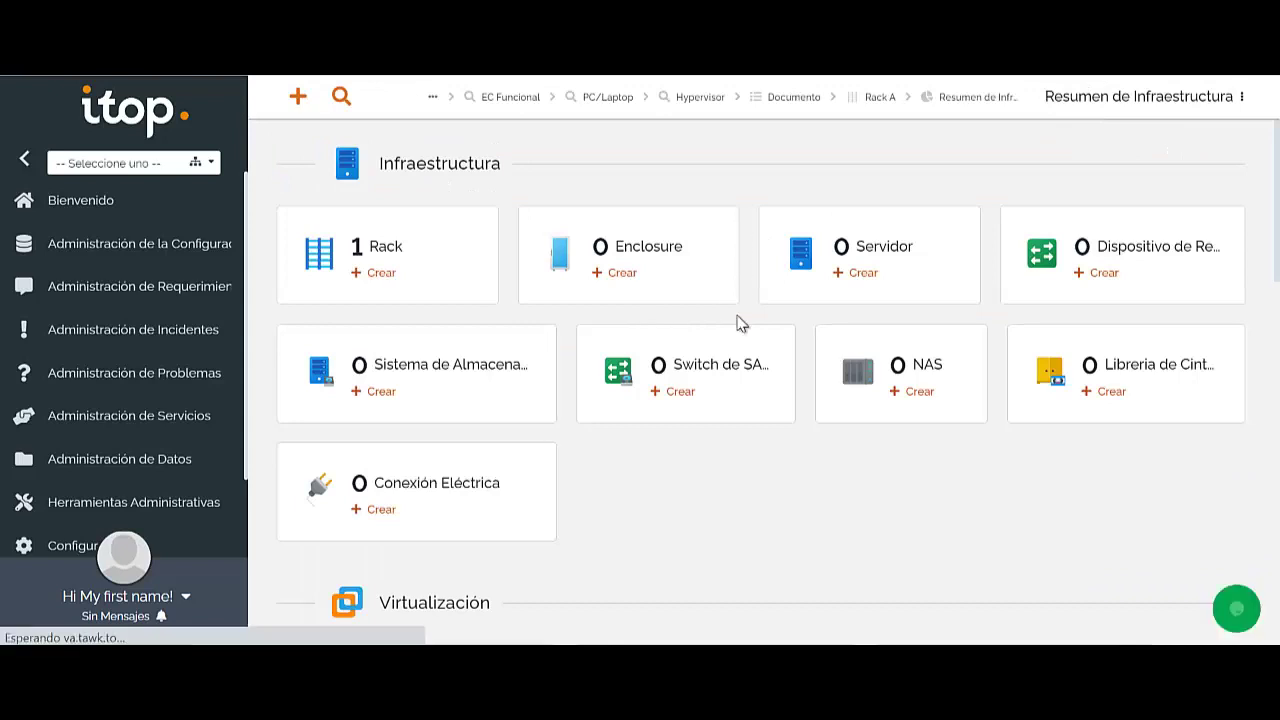
{"action": "left_click", "coordinate": [870, 275]}
{"action": "left_click", "coordinate": [617, 268]}
{"action": "type", "text": "SRV1"}
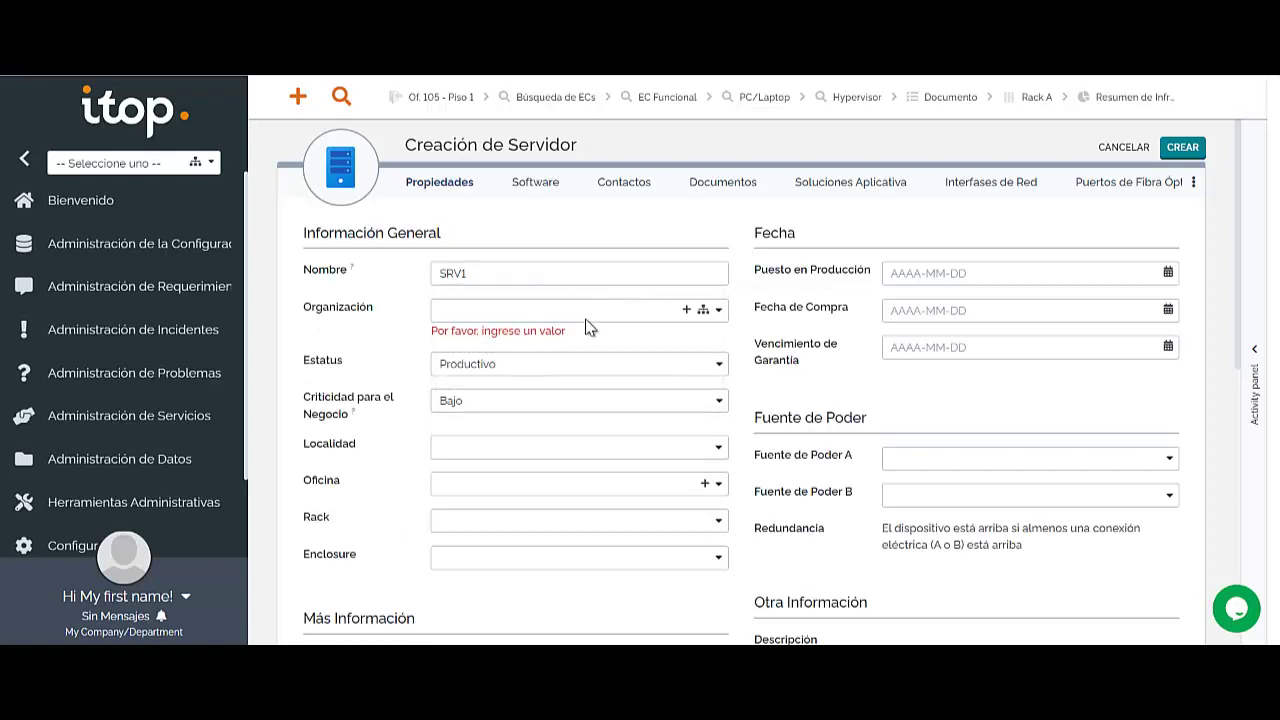
{"action": "left_click", "coordinate": [588, 312]}
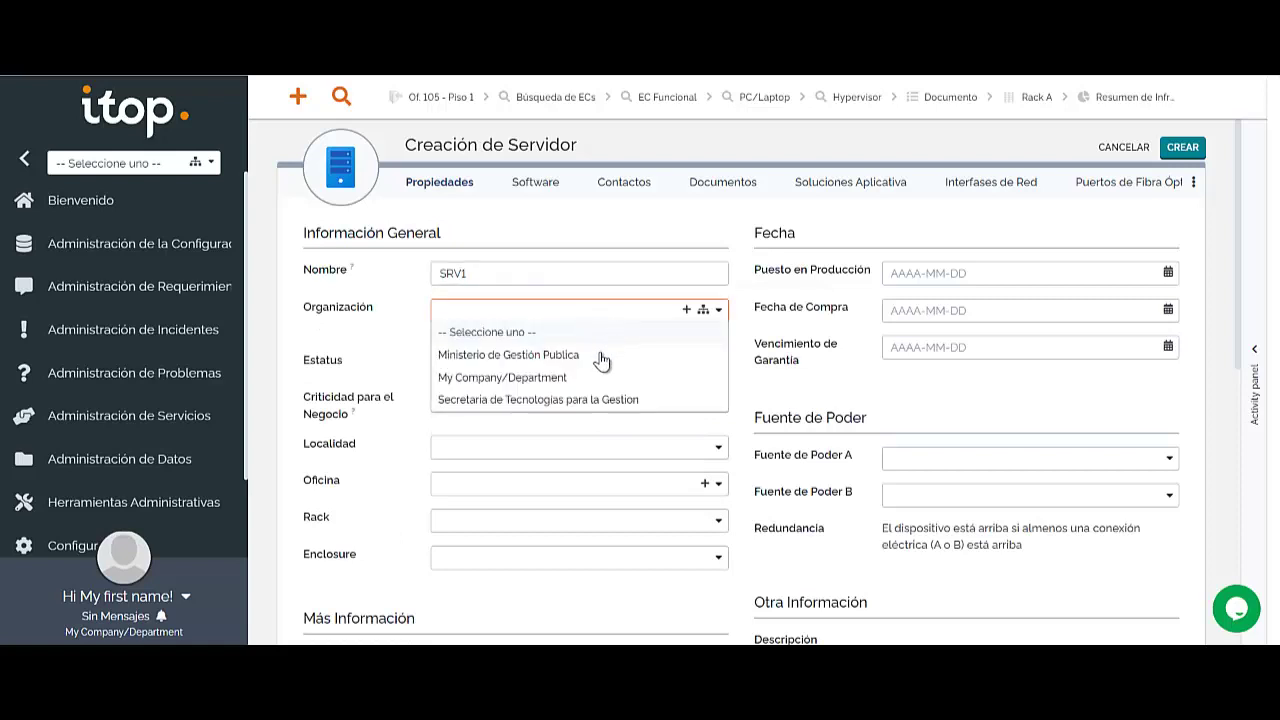
{"action": "left_click", "coordinate": [561, 400]}
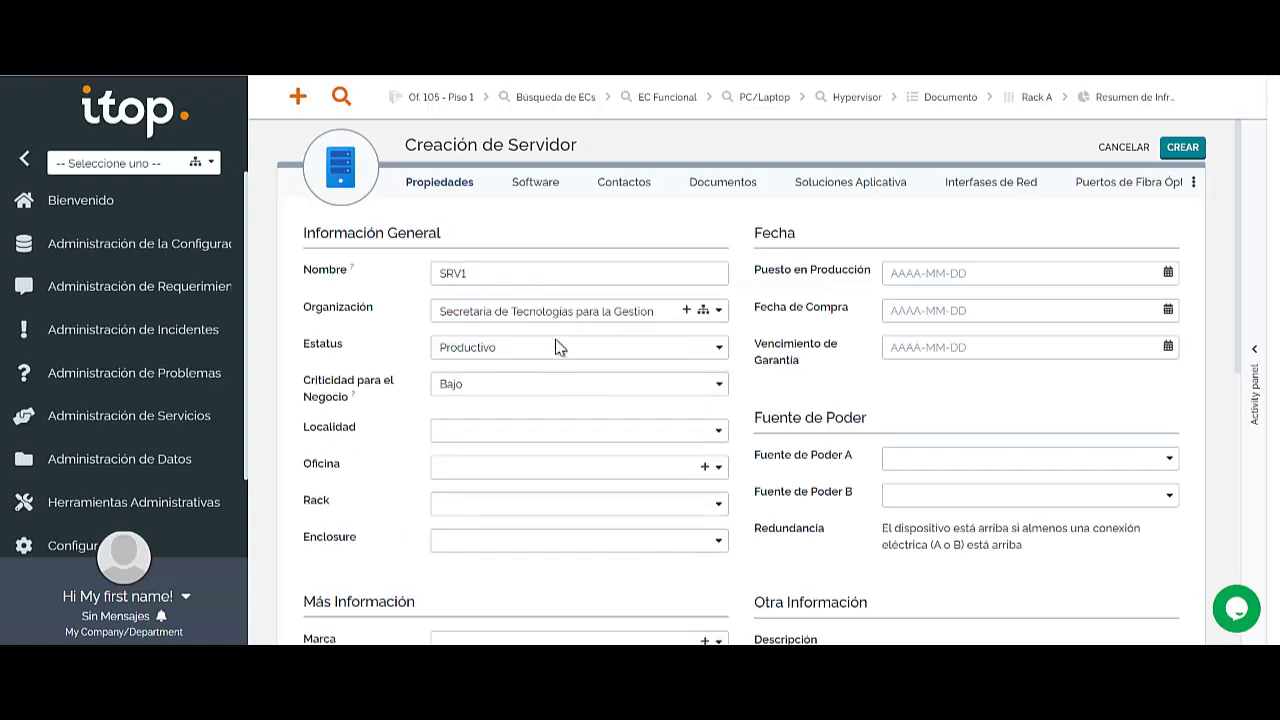
{"action": "left_click", "coordinate": [480, 386]}
{"action": "left_click", "coordinate": [455, 417]}
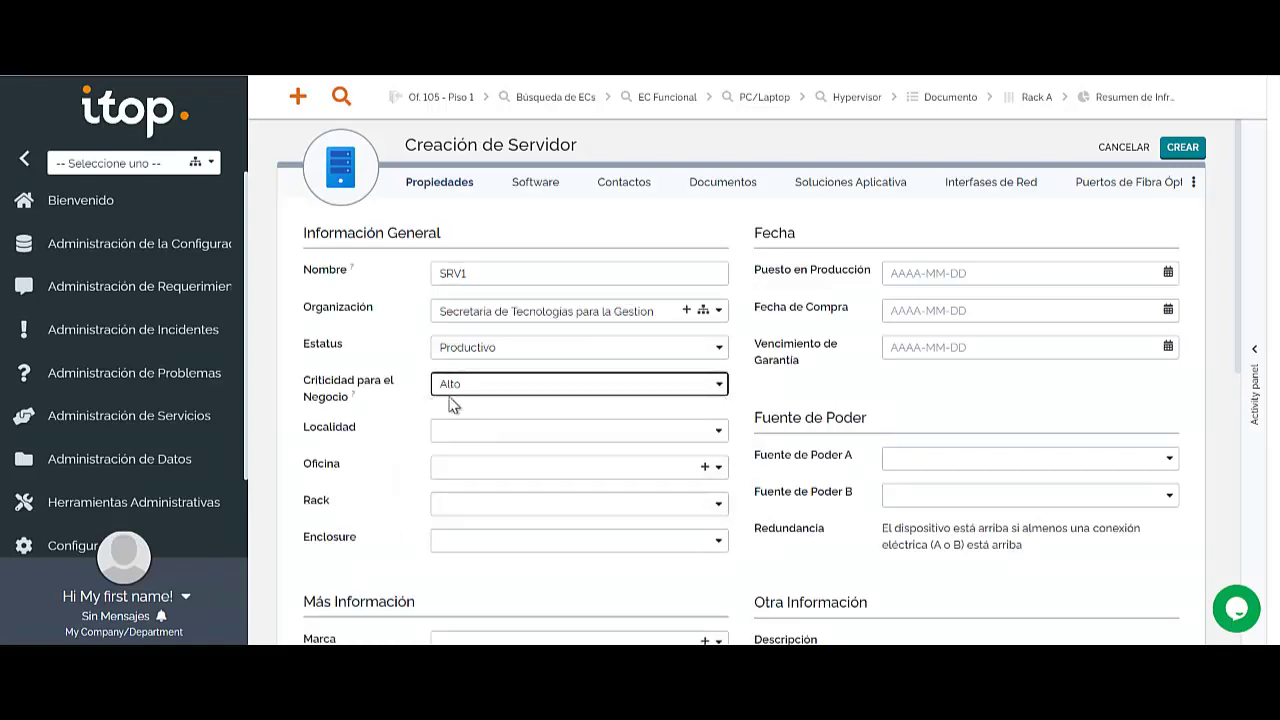
Step: Check the options available for the server's Fuente de Poder A
{"action": "scroll", "coordinate": [879, 519], "scroll_direction": "down", "scroll_amount": 2}
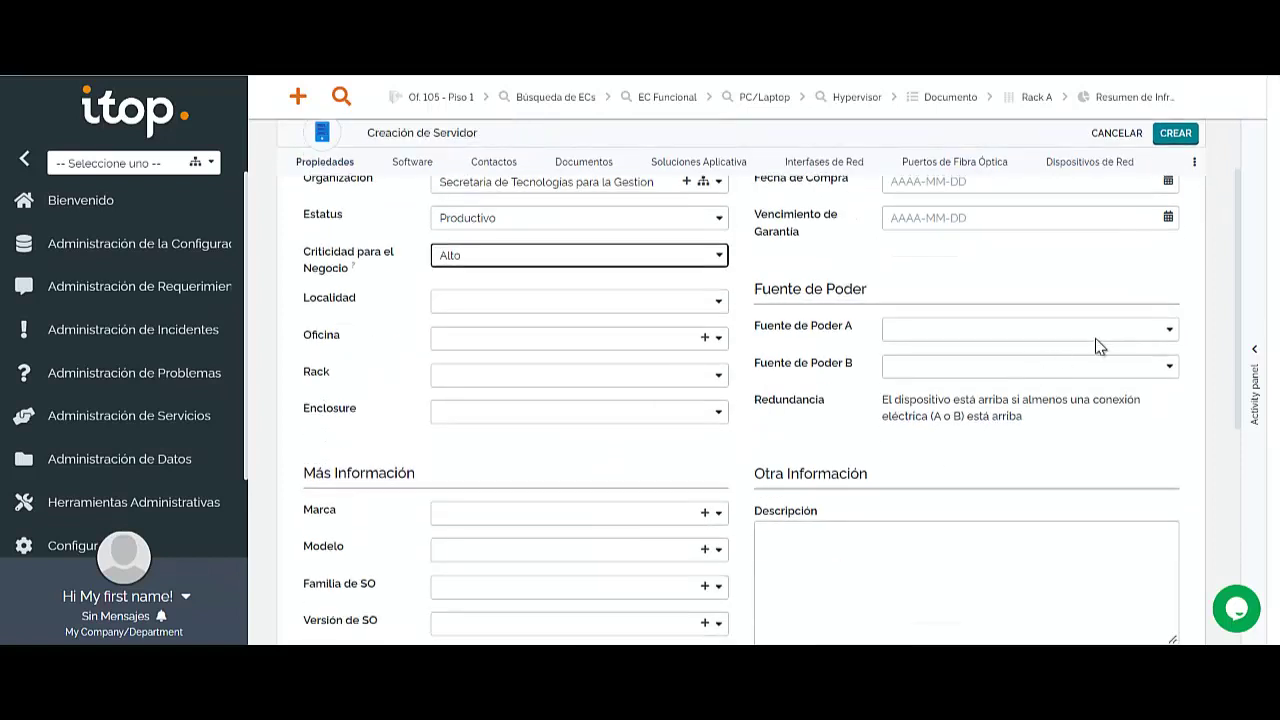
{"action": "left_click", "coordinate": [1114, 334]}
{"action": "left_click", "coordinate": [1003, 340]}
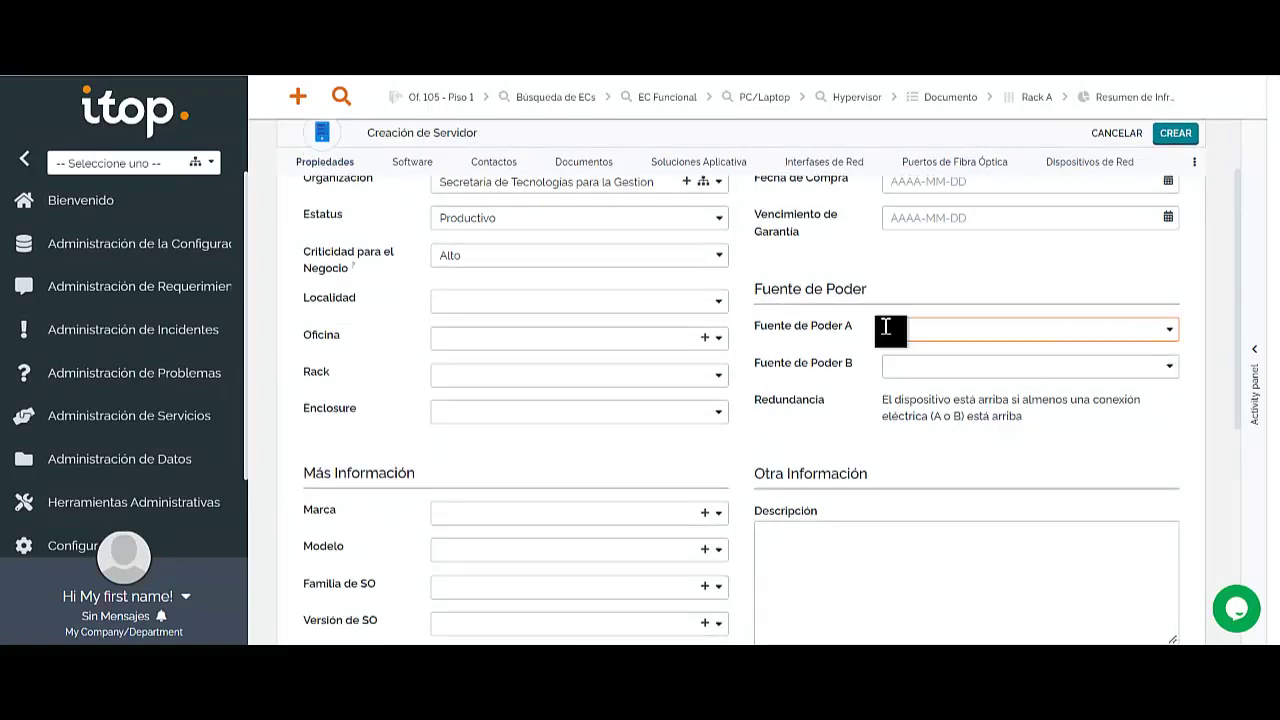
{"action": "left_click", "coordinate": [1049, 334]}
{"action": "left_click", "coordinate": [1011, 358]}
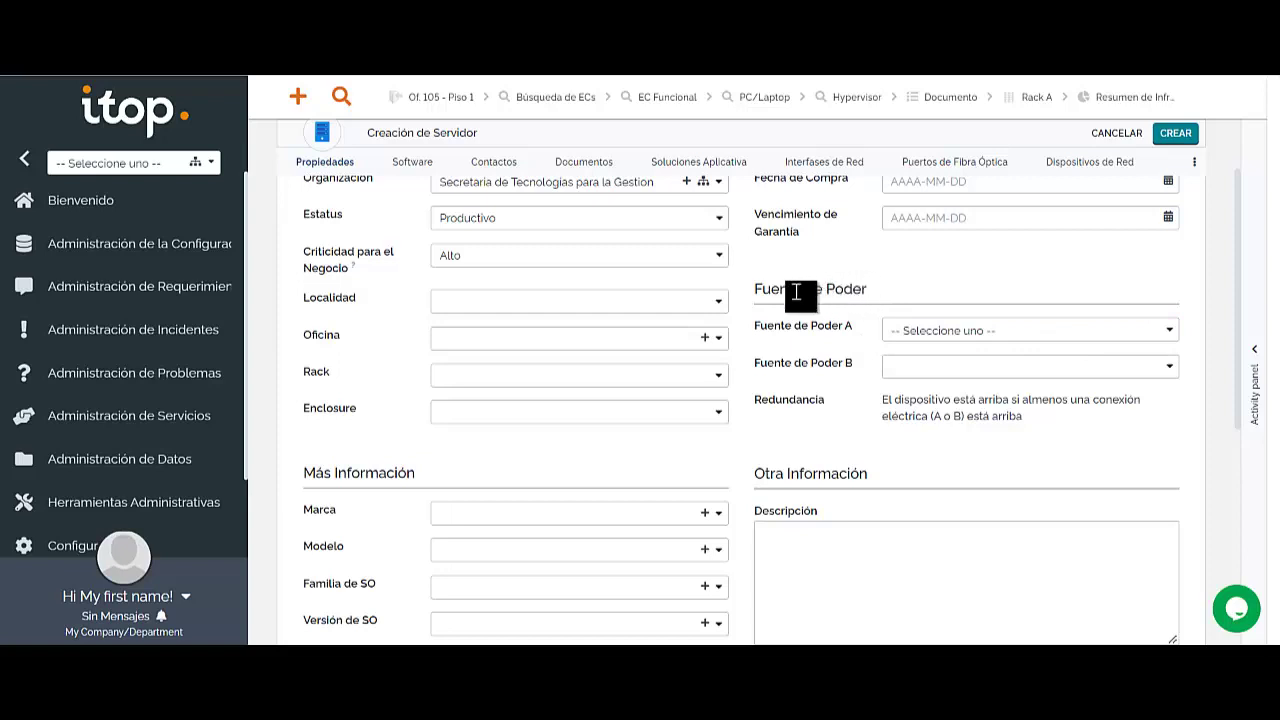
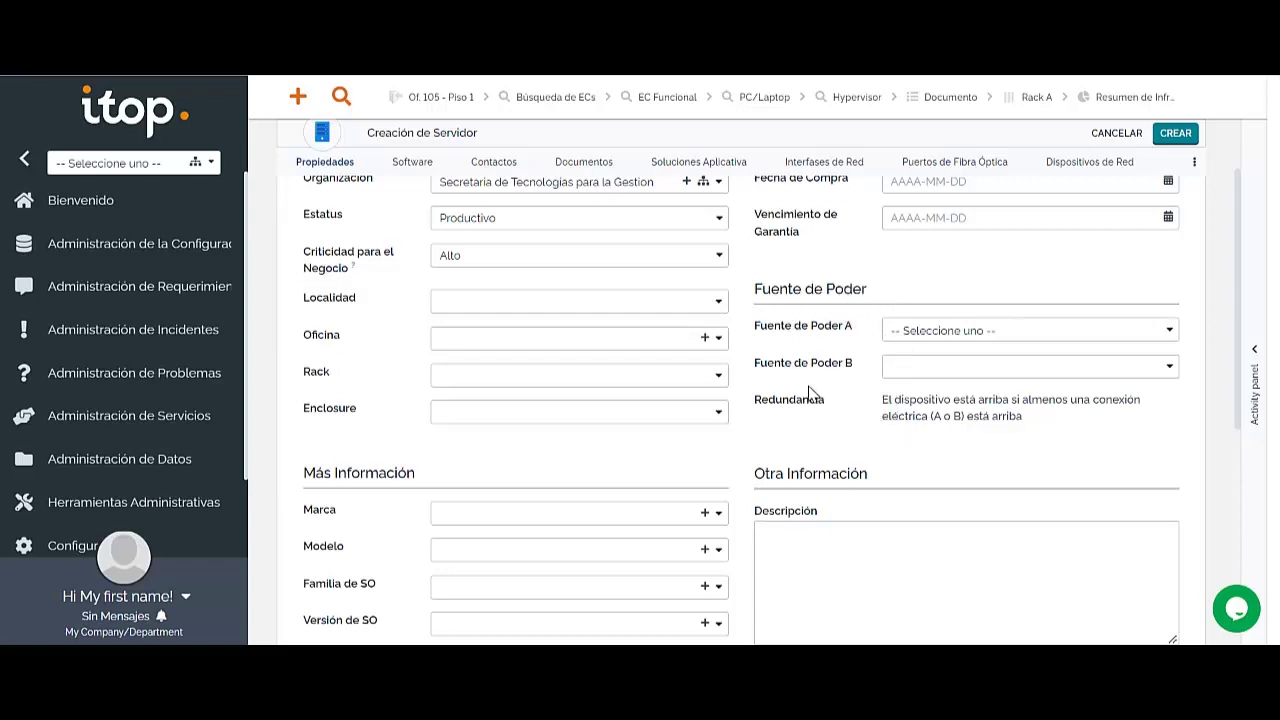
Step: Set the server's Localidad to STG - Santa FE and its Oficina to Centro de Computos
{"action": "left_click", "coordinate": [455, 305]}
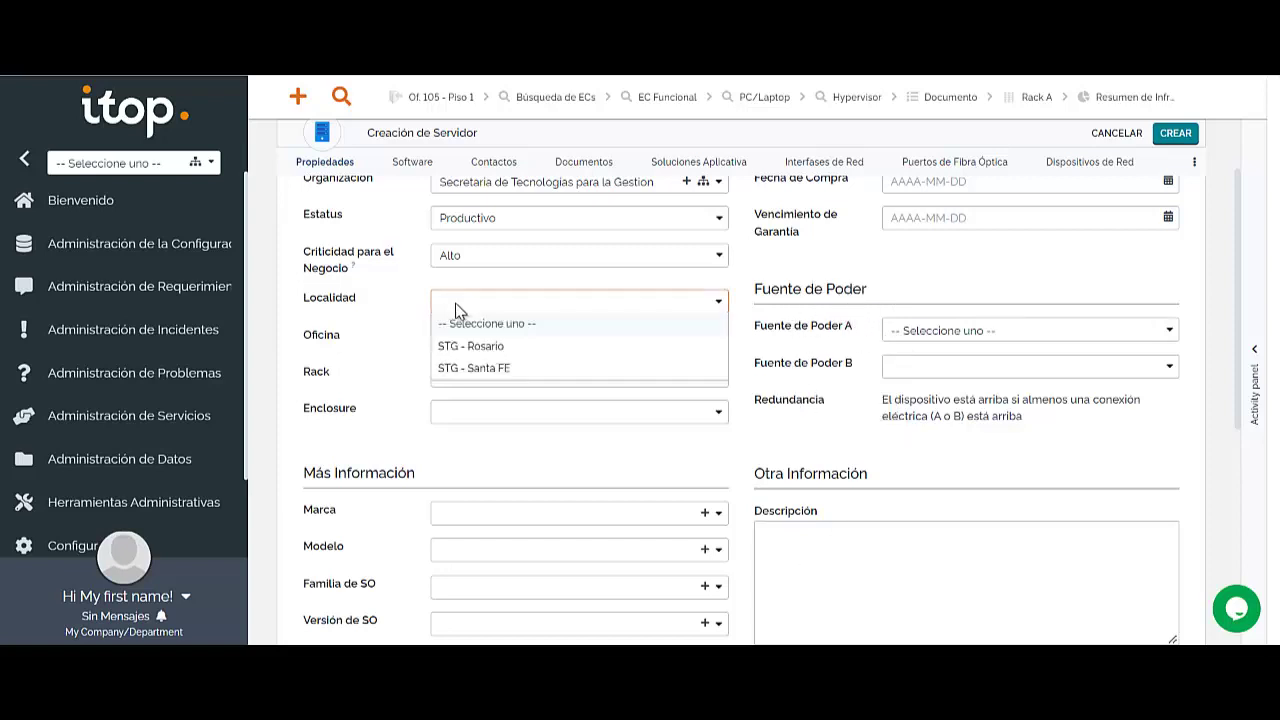
{"action": "left_click", "coordinate": [462, 351]}
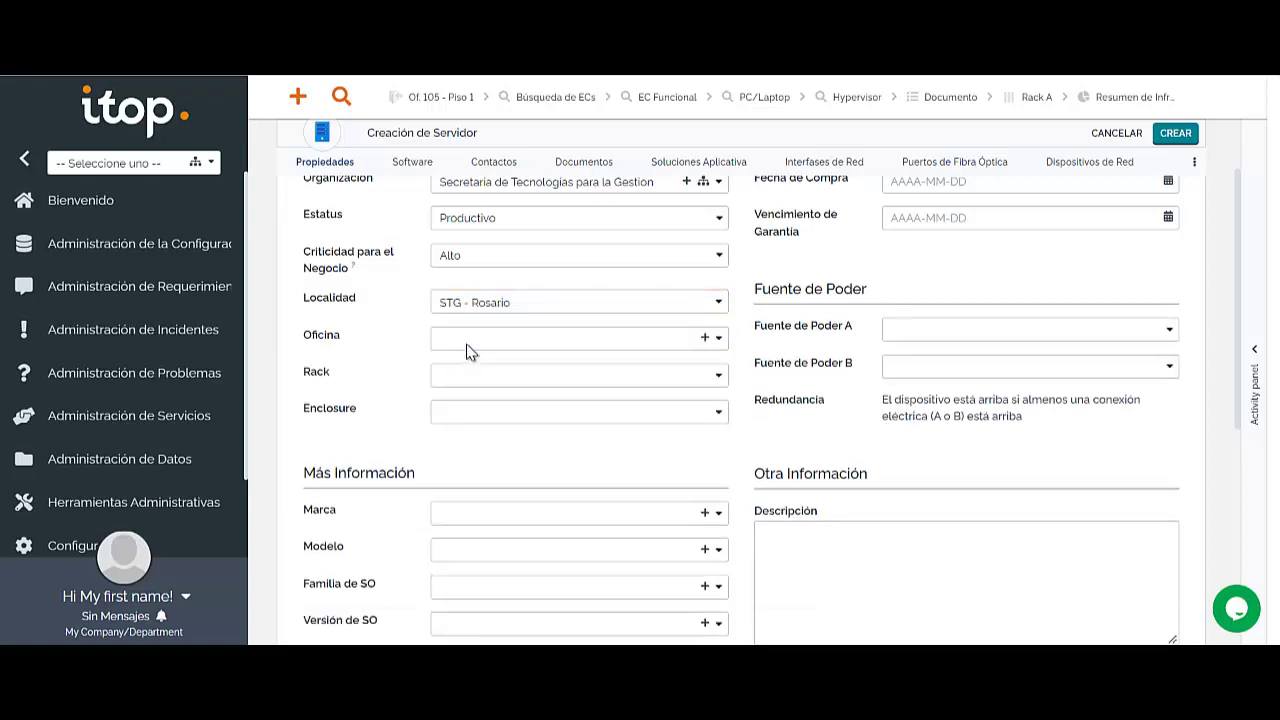
{"action": "left_click", "coordinate": [481, 310]}
{"action": "left_click", "coordinate": [480, 369]}
{"action": "left_click", "coordinate": [487, 341]}
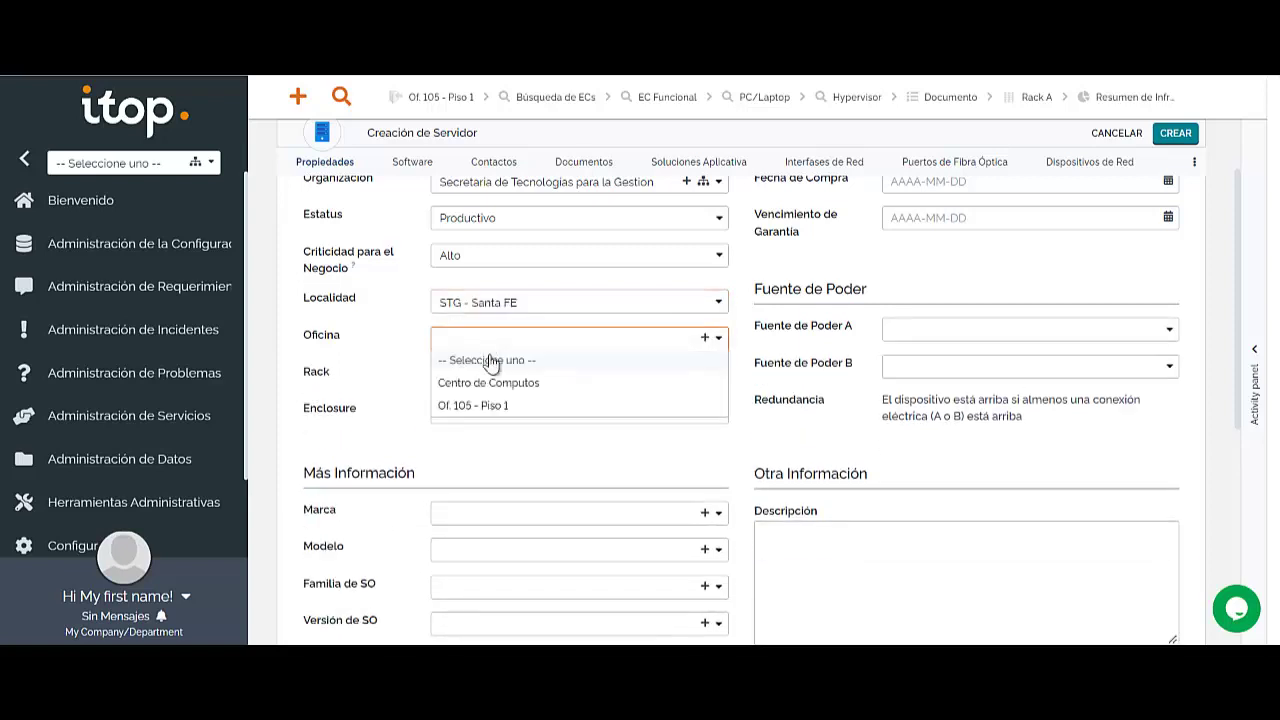
{"action": "left_click", "coordinate": [491, 384]}
Step: Place the server in Rack A
{"action": "scroll", "coordinate": [524, 388], "scroll_direction": "down", "scroll_amount": 2}
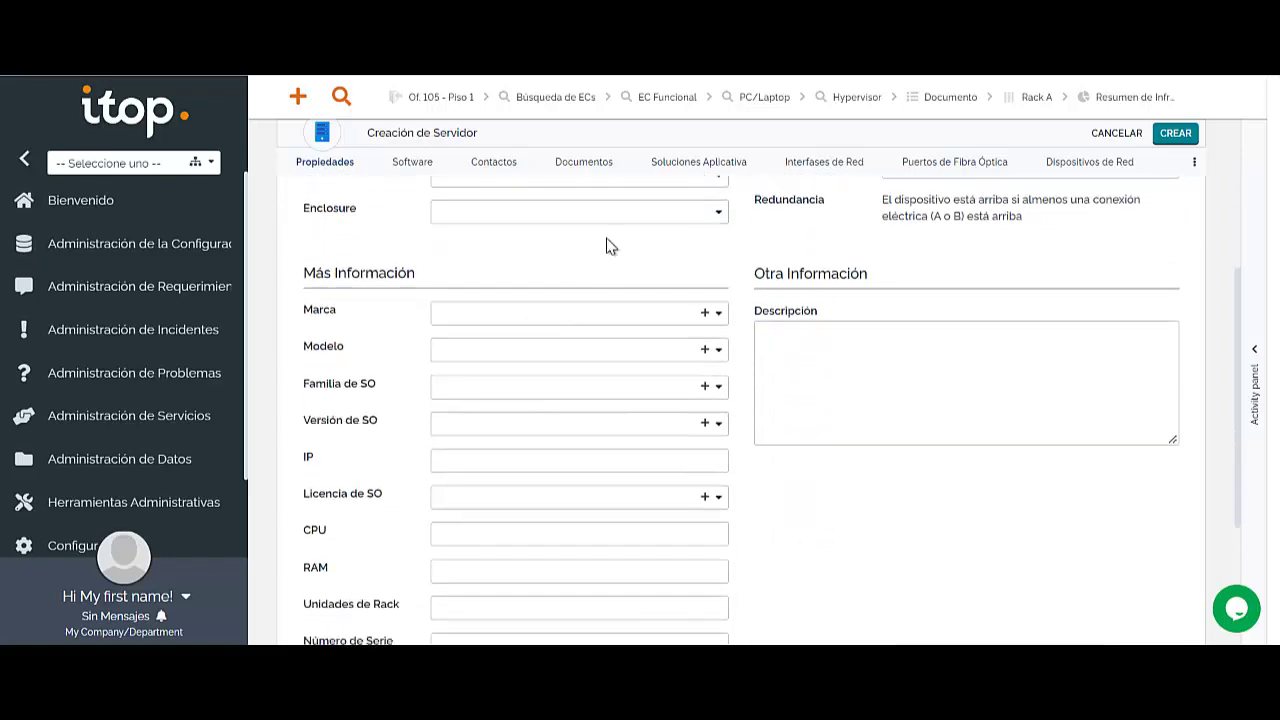
{"action": "scroll", "coordinate": [608, 246], "scroll_direction": "up", "scroll_amount": 2}
{"action": "left_click", "coordinate": [618, 376]}
{"action": "left_click", "coordinate": [481, 421]}
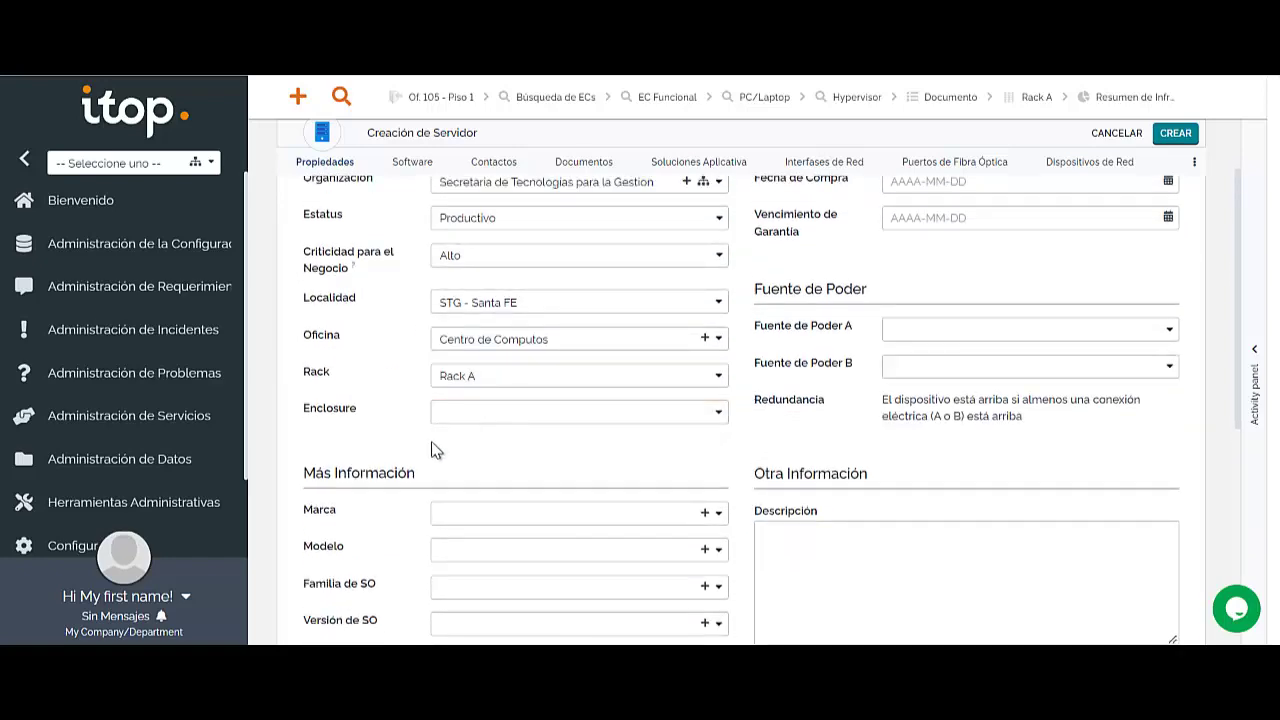
Step: Review the server's Más Información fields from Marca to Número Activo, along with the Otra Información section
{"action": "scroll", "coordinate": [886, 391], "scroll_direction": "up", "scroll_amount": 2}
{"action": "scroll", "coordinate": [567, 382], "scroll_direction": "down", "scroll_amount": 5}
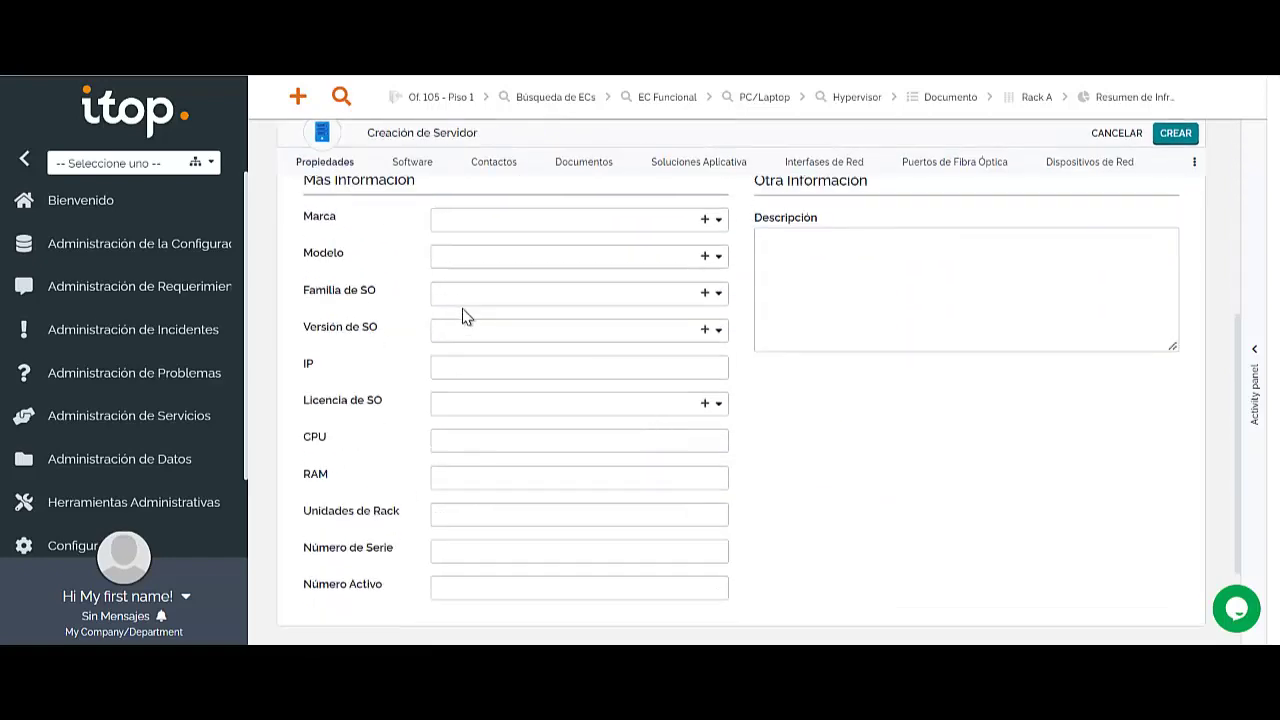
{"action": "scroll", "coordinate": [406, 408], "scroll_direction": "up", "scroll_amount": 2}
{"action": "scroll", "coordinate": [406, 400], "scroll_direction": "down", "scroll_amount": 2}
{"action": "scroll", "coordinate": [405, 322], "scroll_direction": "up", "scroll_amount": 1}
{"action": "scroll", "coordinate": [405, 322], "scroll_direction": "up", "scroll_amount": 1}
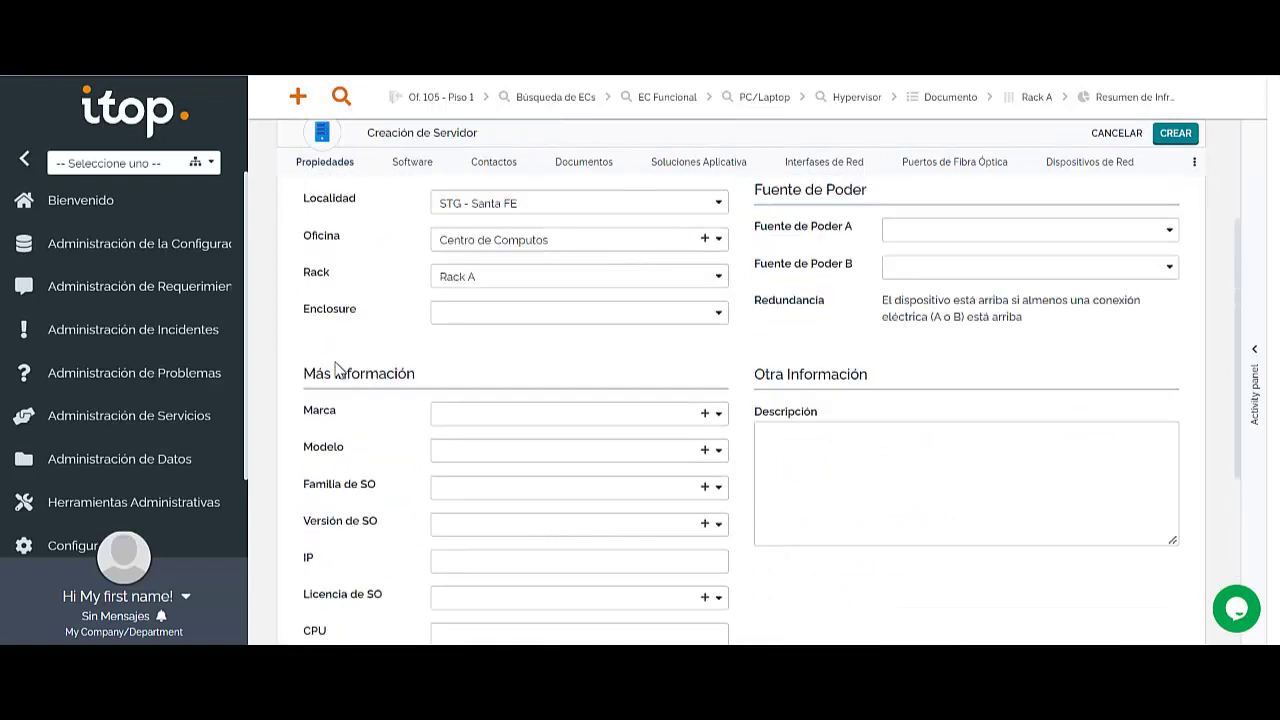
{"action": "left_click_drag", "start_coordinate": [317, 370], "coordinate": [418, 390]}
{"action": "scroll", "coordinate": [455, 414], "scroll_direction": "down", "scroll_amount": 1}
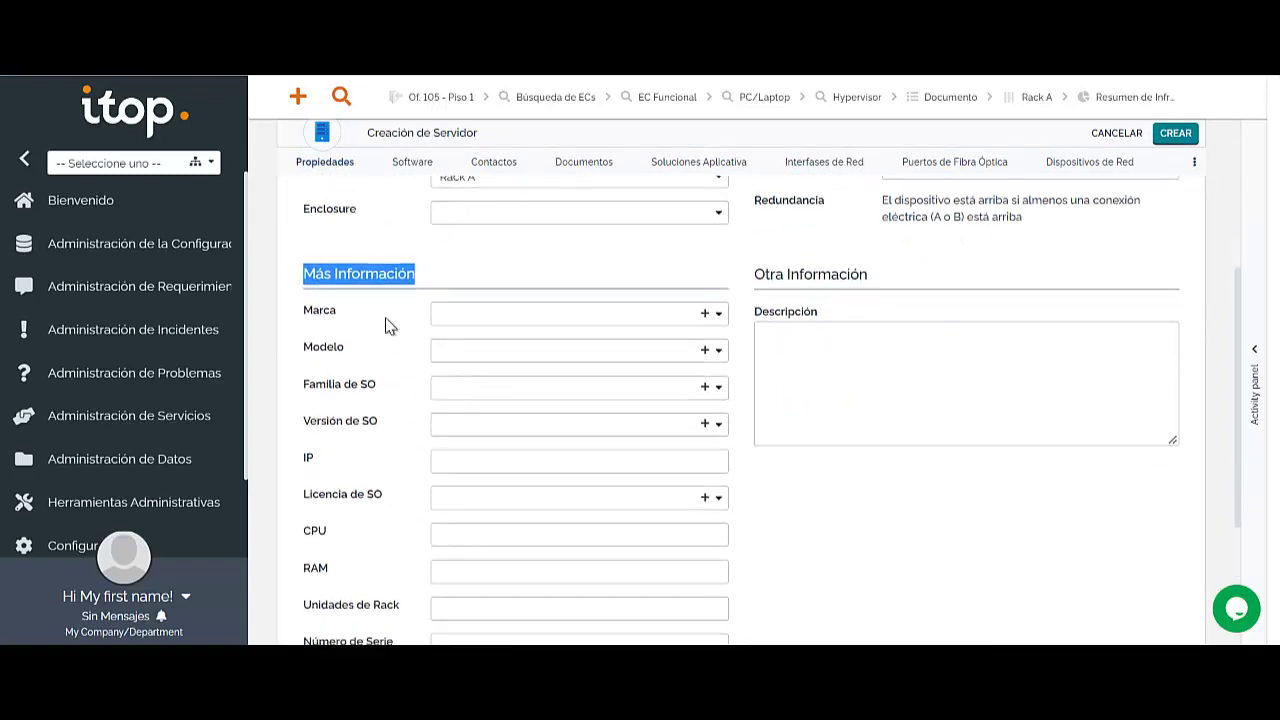
{"action": "scroll", "coordinate": [503, 444], "scroll_direction": "down", "scroll_amount": 1}
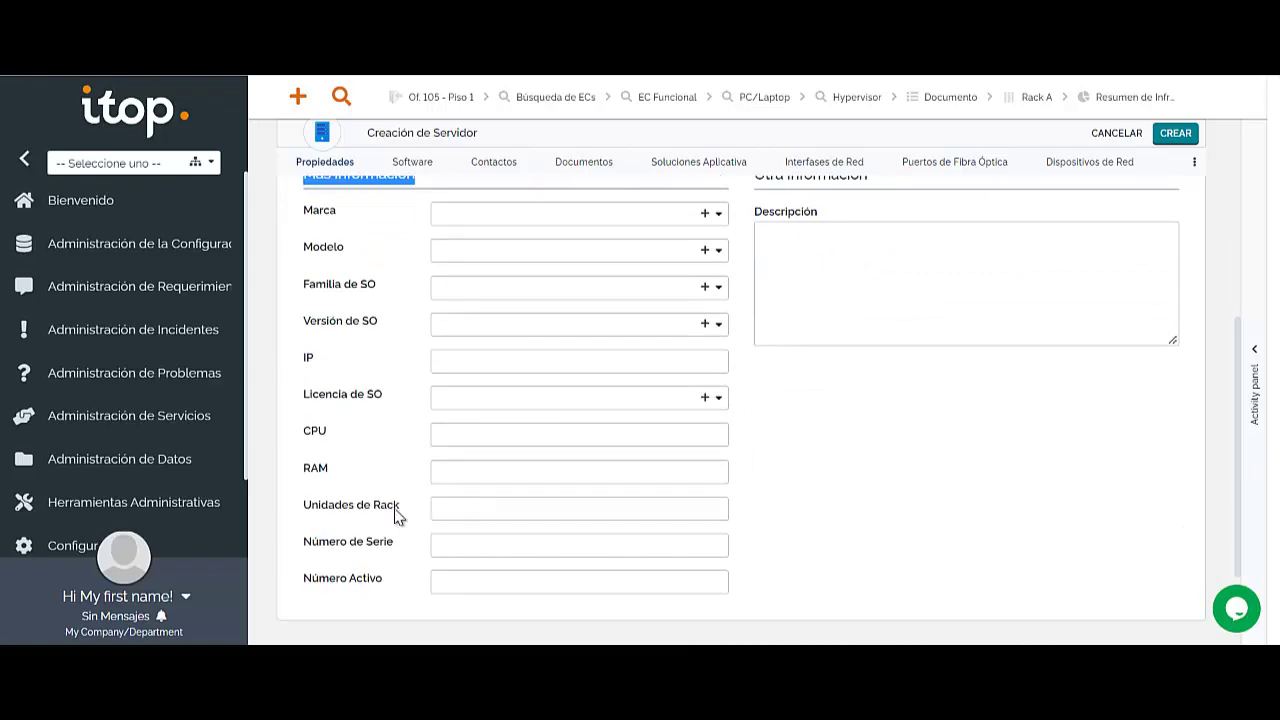
{"action": "scroll", "coordinate": [841, 532], "scroll_direction": "up", "scroll_amount": 4}
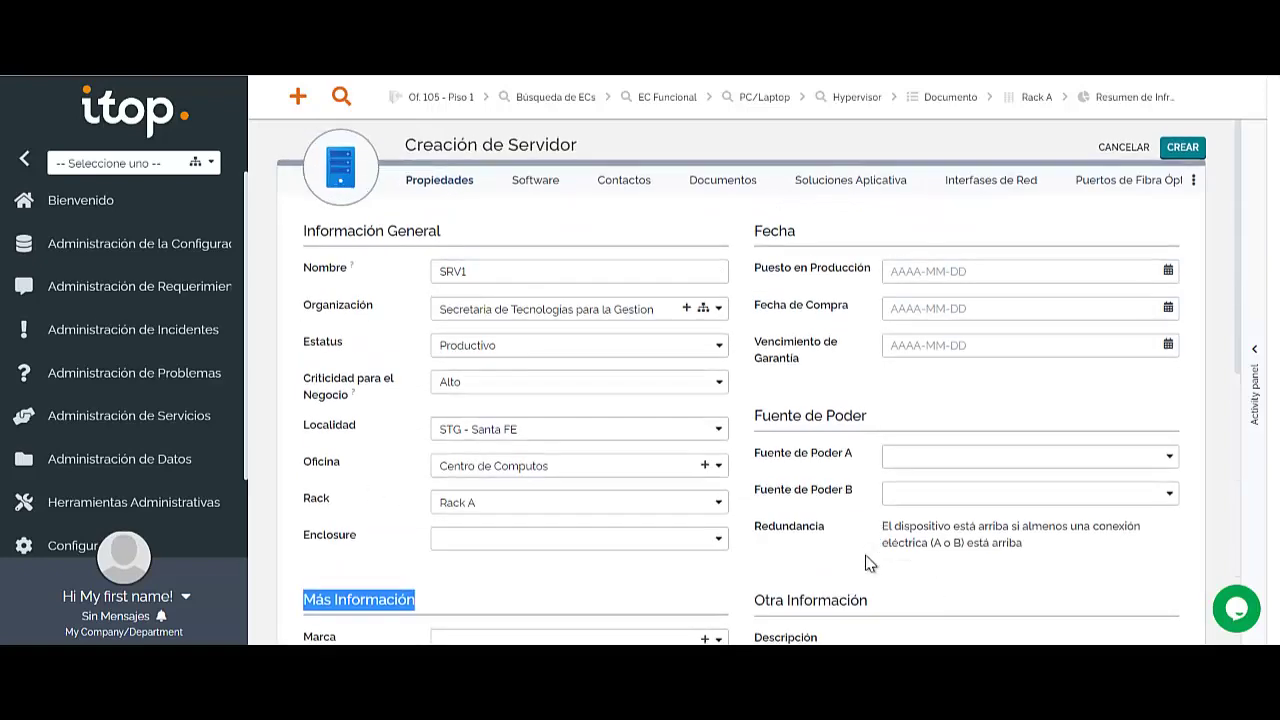
{"action": "scroll", "coordinate": [868, 563], "scroll_direction": "down", "scroll_amount": 2}
{"action": "left_click", "coordinate": [843, 494]}
{"action": "scroll", "coordinate": [723, 334], "scroll_direction": "up", "scroll_amount": 2}
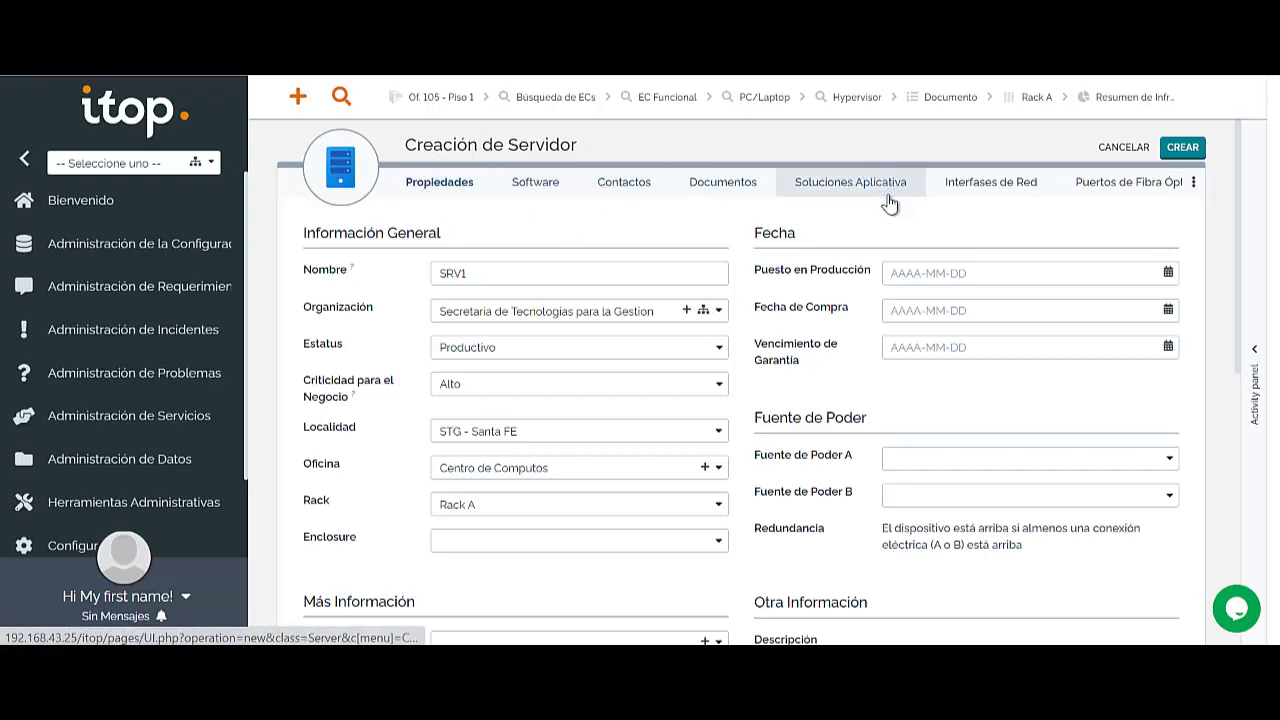
Step: Check the server's Interfaces de Red, Puertos de Fibra Óptica and remaining sections, and create the server SRV1
{"action": "left_click", "coordinate": [1000, 193]}
{"action": "left_click", "coordinate": [1100, 180]}
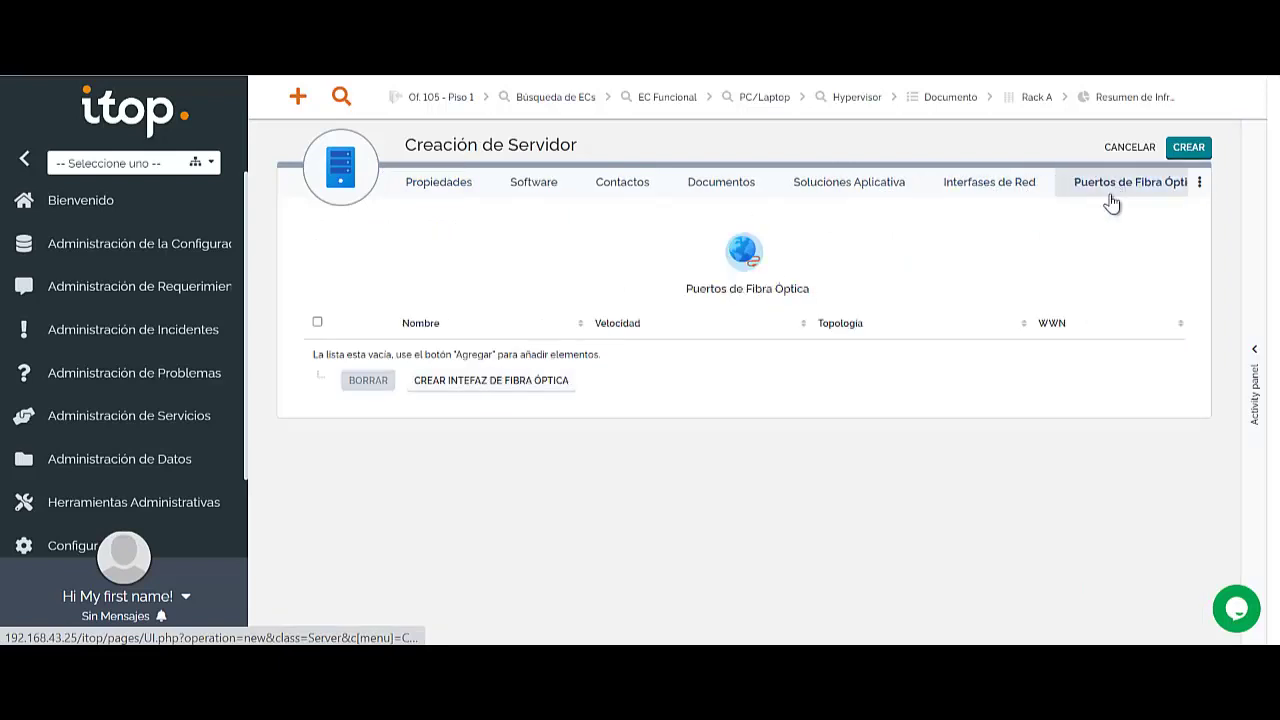
{"action": "left_click", "coordinate": [1199, 182]}
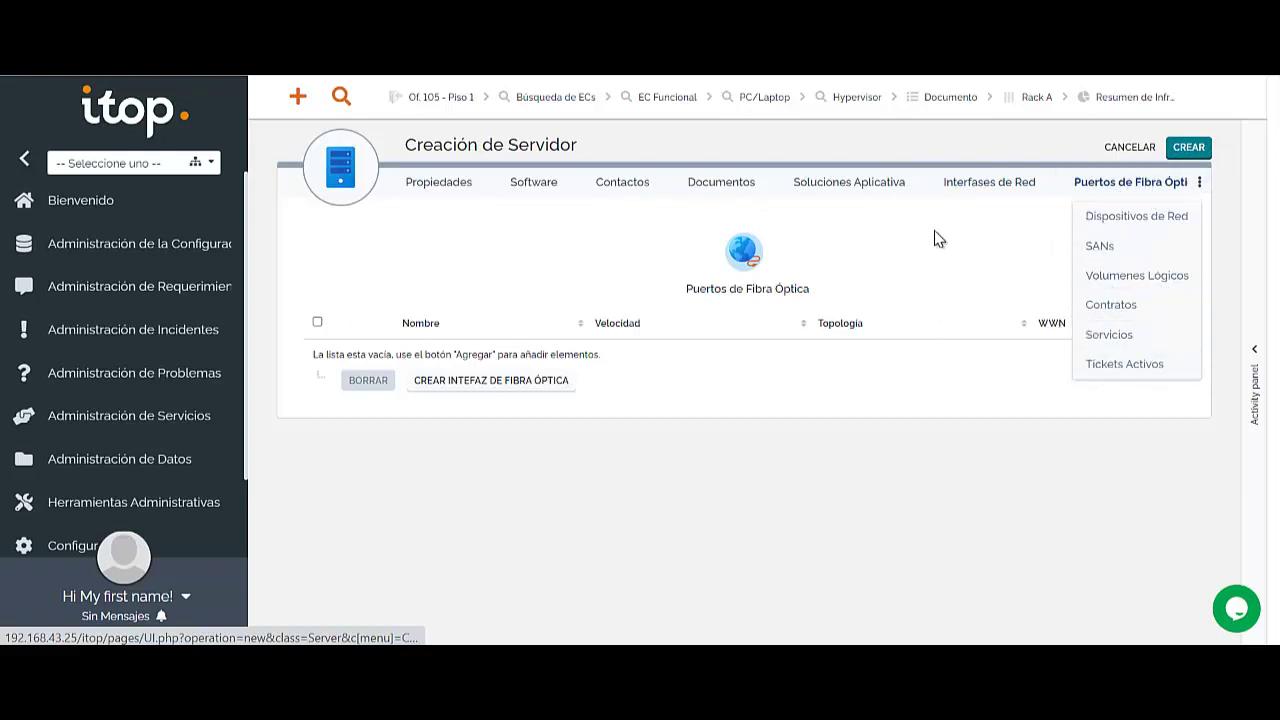
{"action": "left_click", "coordinate": [450, 186]}
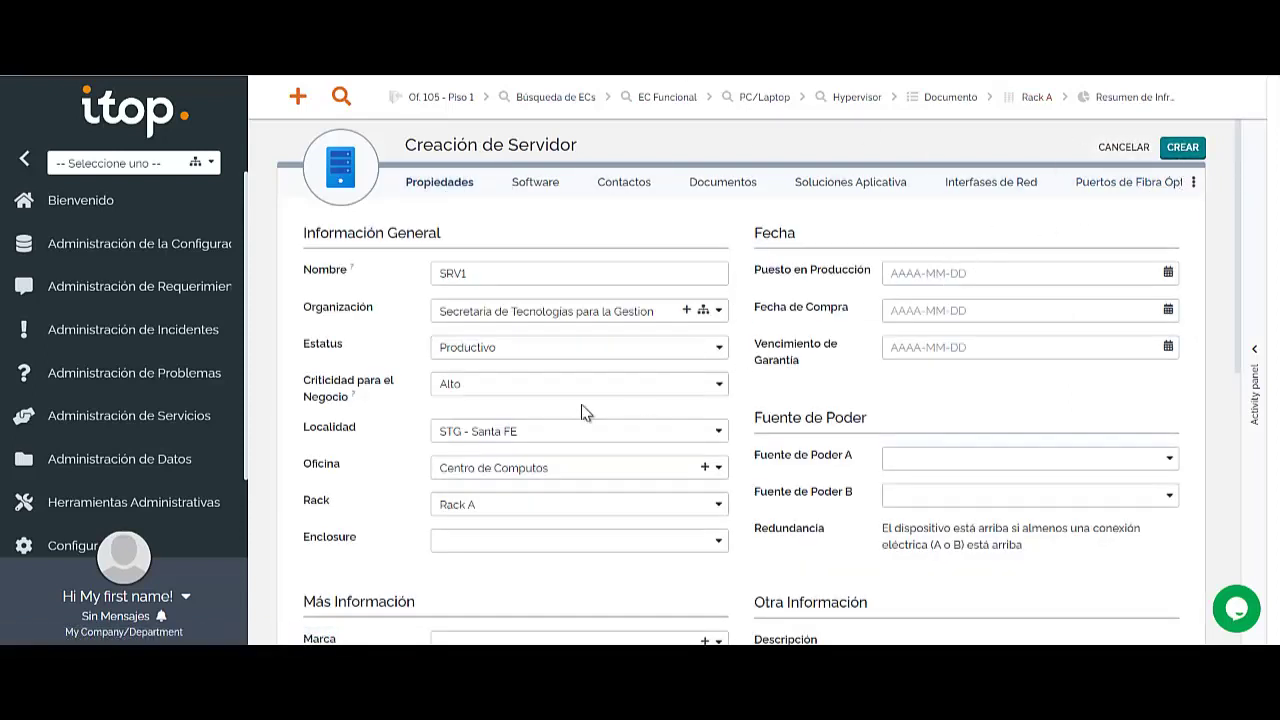
{"action": "key", "text": "Return"}
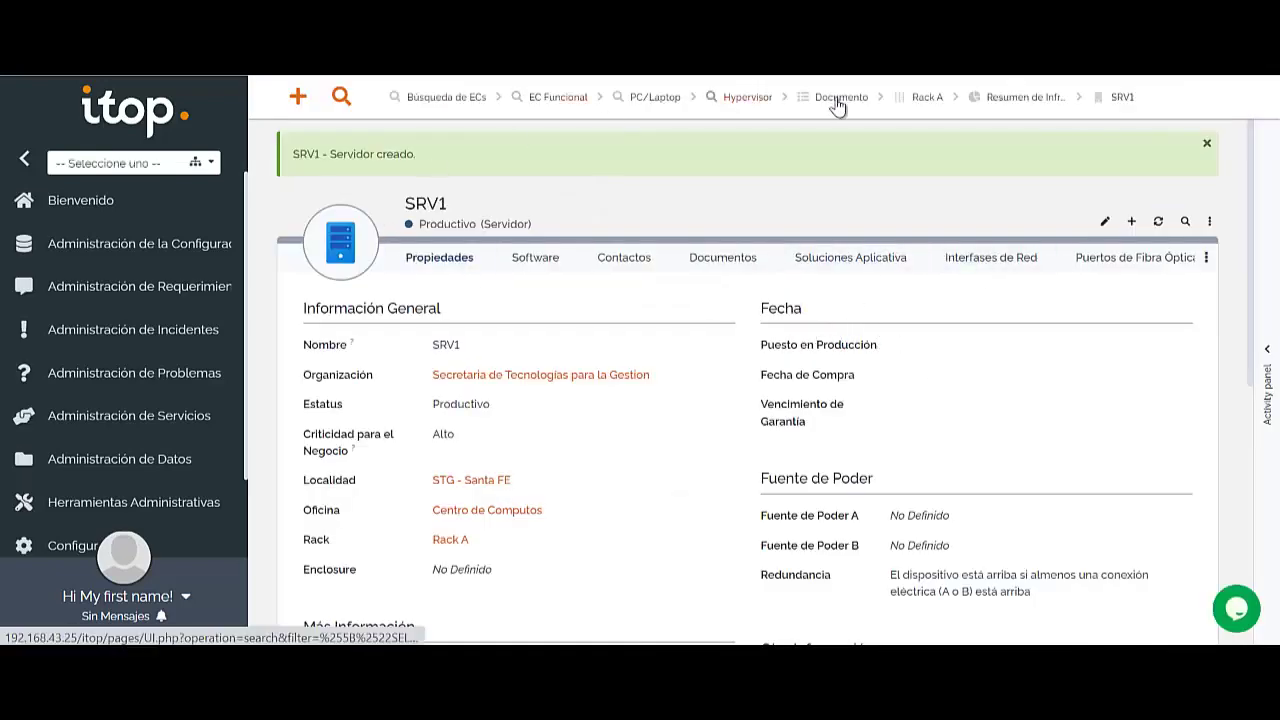
Step: Start a new Hypervisor from the Resumen de Infraestructura and name it HV1
{"action": "left_click", "coordinate": [1008, 104]}
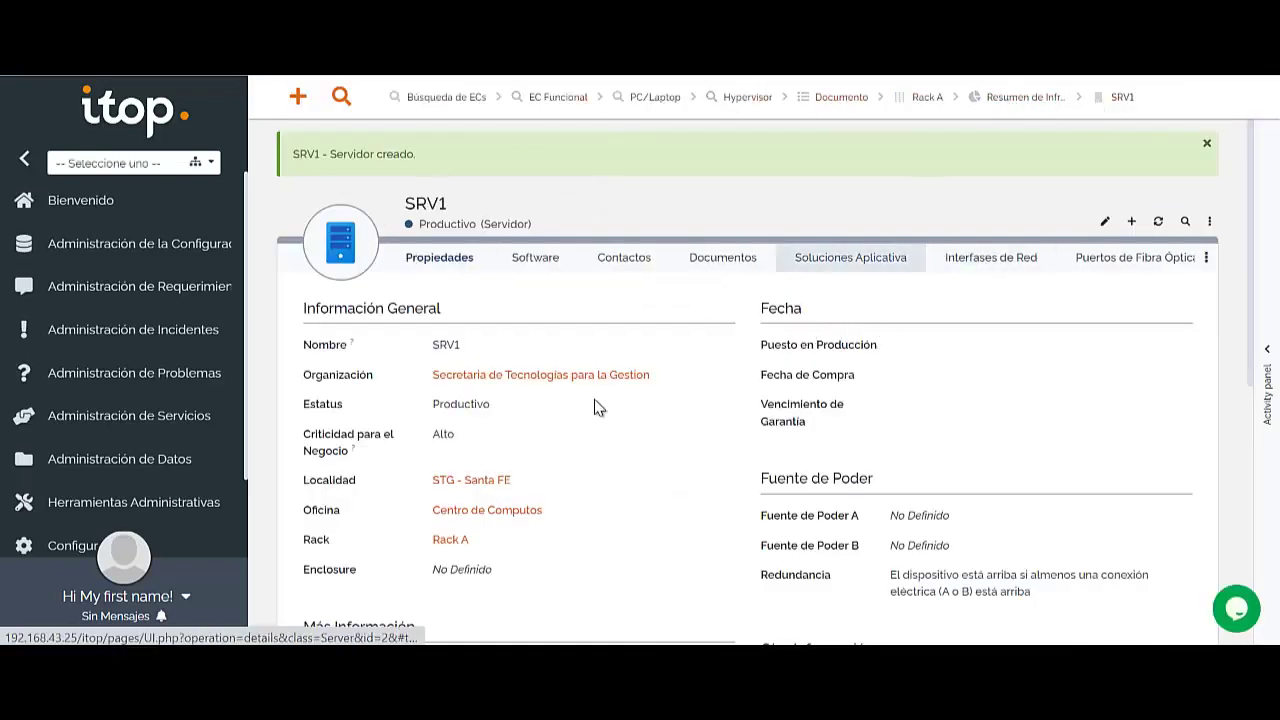
{"action": "scroll", "coordinate": [720, 450], "scroll_direction": "down", "scroll_amount": 2}
{"action": "scroll", "coordinate": [551, 386], "scroll_direction": "down", "scroll_amount": 2}
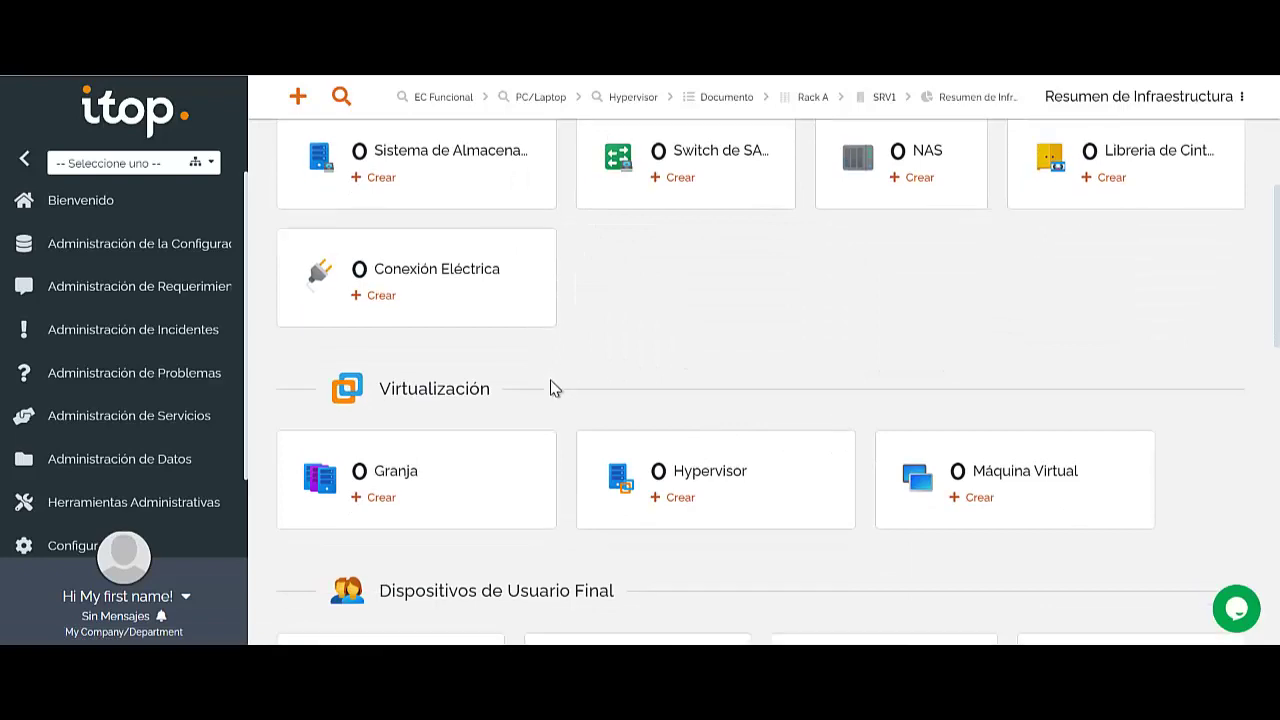
{"action": "scroll", "coordinate": [643, 426], "scroll_direction": "up", "scroll_amount": 2}
{"action": "scroll", "coordinate": [623, 437], "scroll_direction": "down", "scroll_amount": 2}
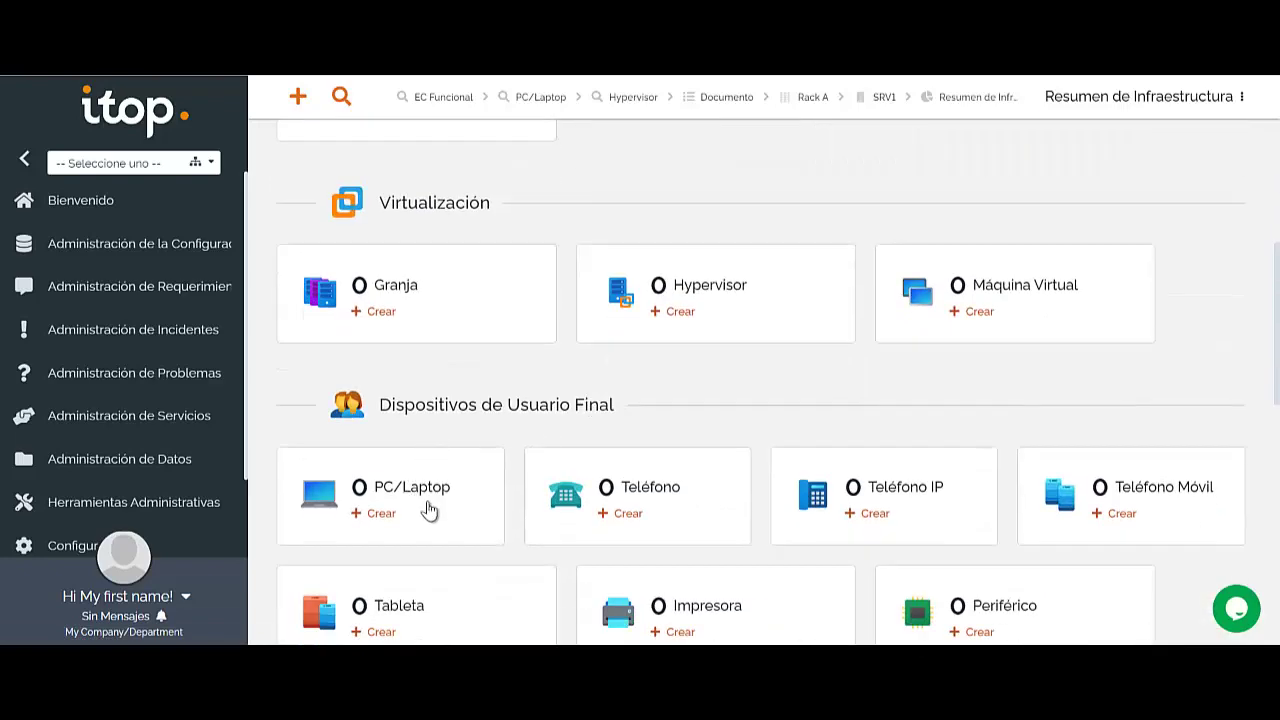
{"action": "scroll", "coordinate": [675, 367], "scroll_direction": "up", "scroll_amount": 1}
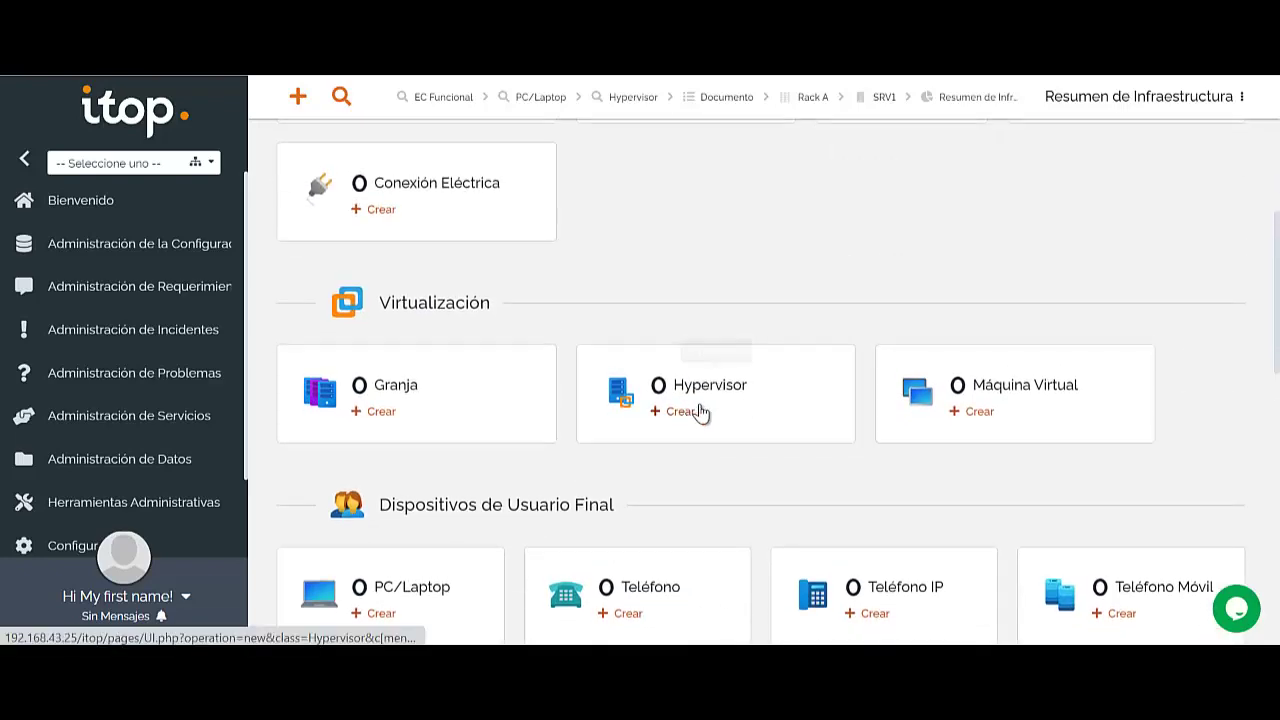
{"action": "left_click", "coordinate": [690, 409]}
{"action": "left_click", "coordinate": [665, 231]}
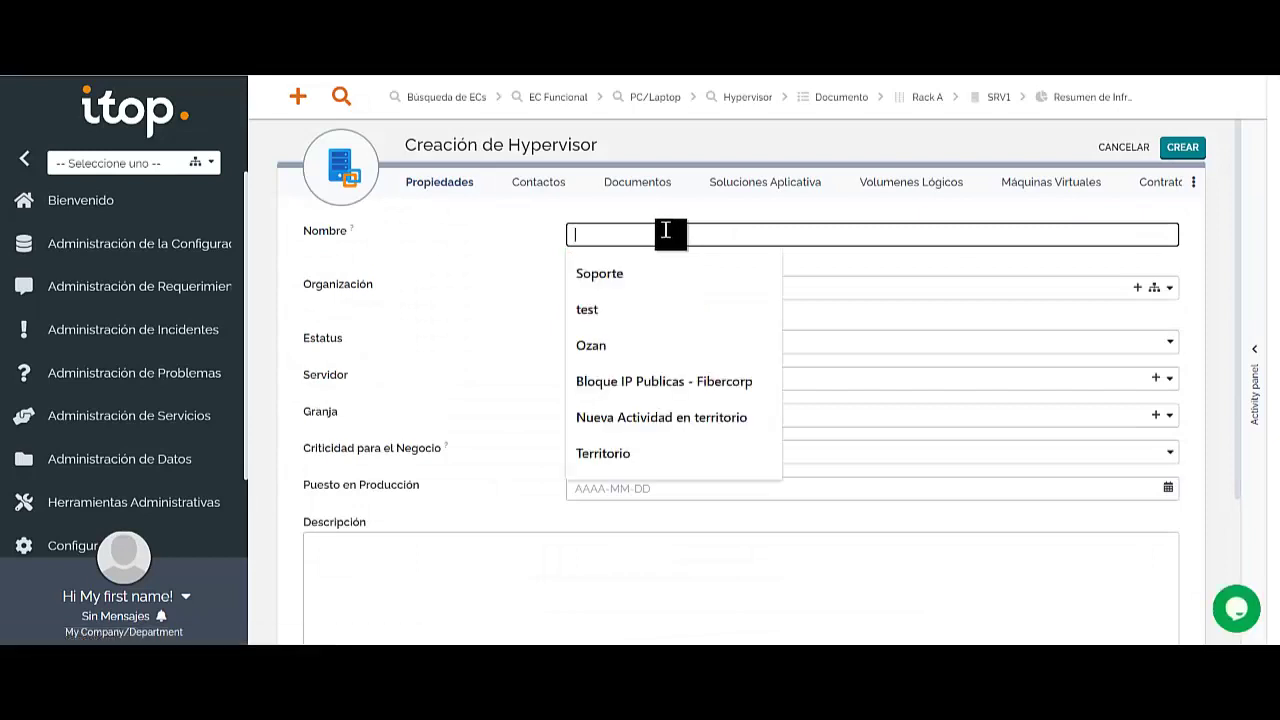
{"action": "type", "text": "HV1"}
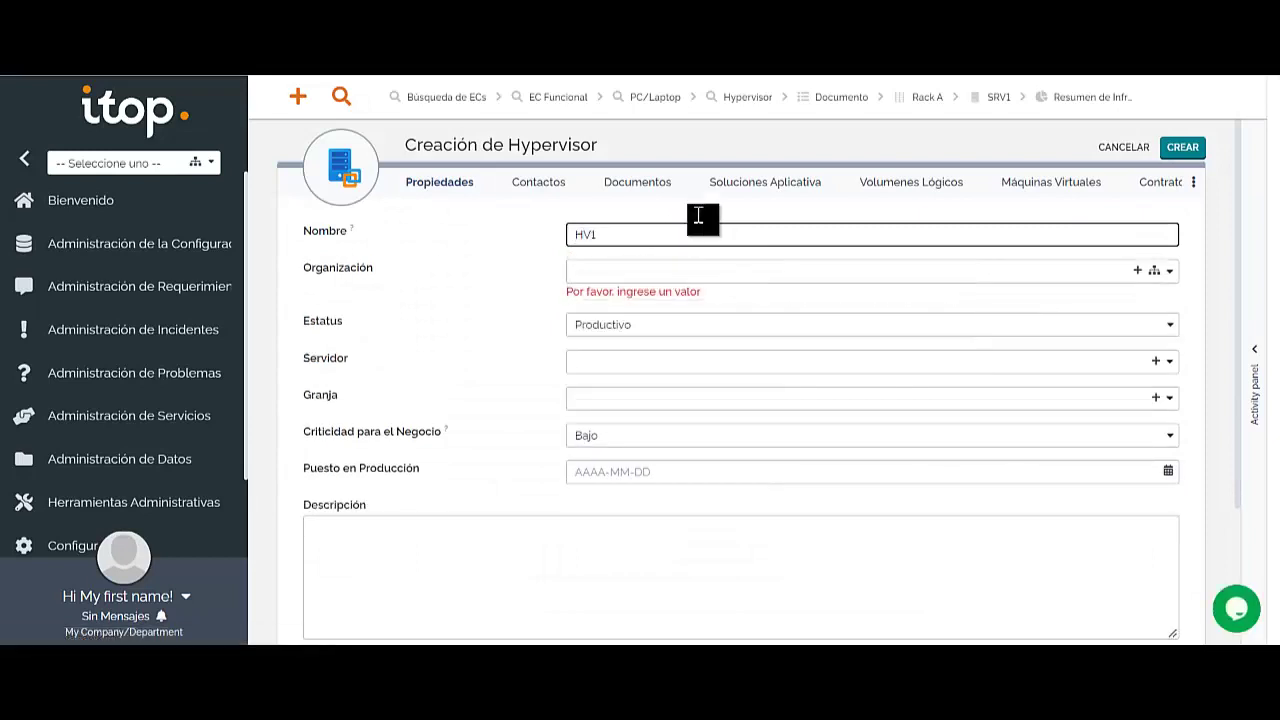
Step: Set the hypervisor's Organización to Secretaria de Tecnologias para la Gestion and its Servidor to SRV1
{"action": "left_click", "coordinate": [700, 270]}
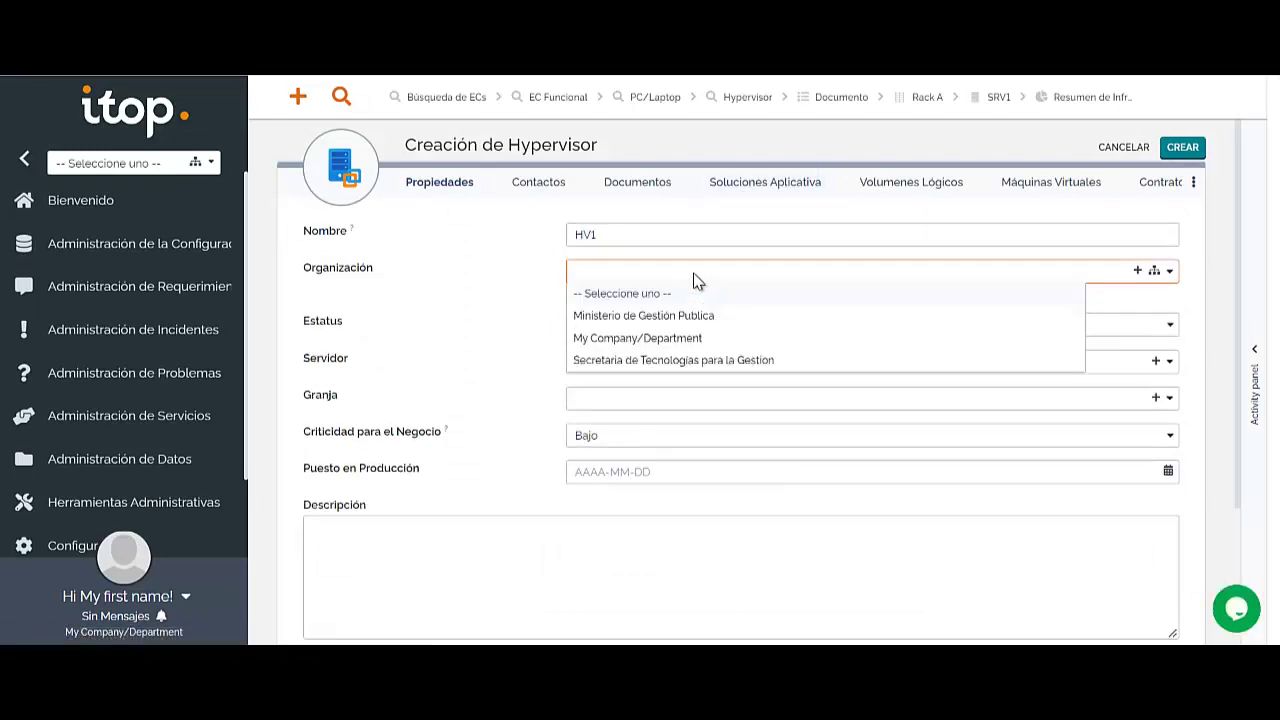
{"action": "left_click", "coordinate": [677, 360]}
{"action": "left_click", "coordinate": [596, 348]}
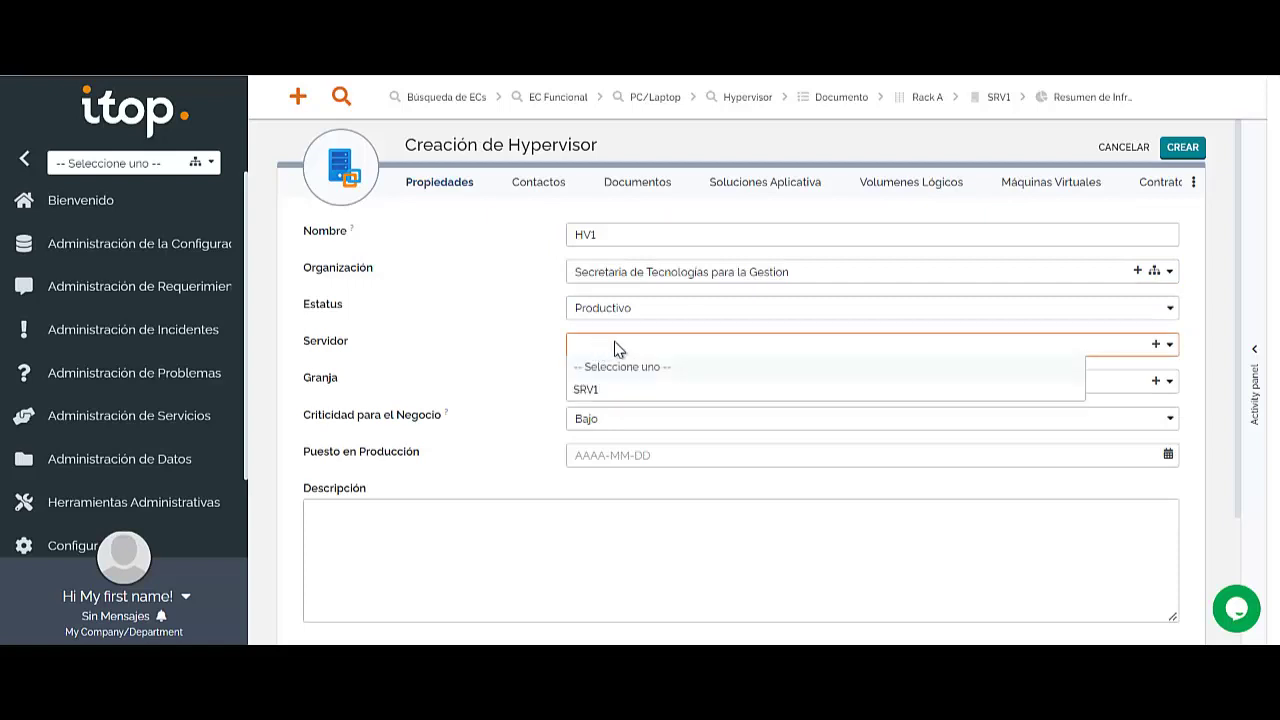
{"action": "left_click", "coordinate": [587, 389]}
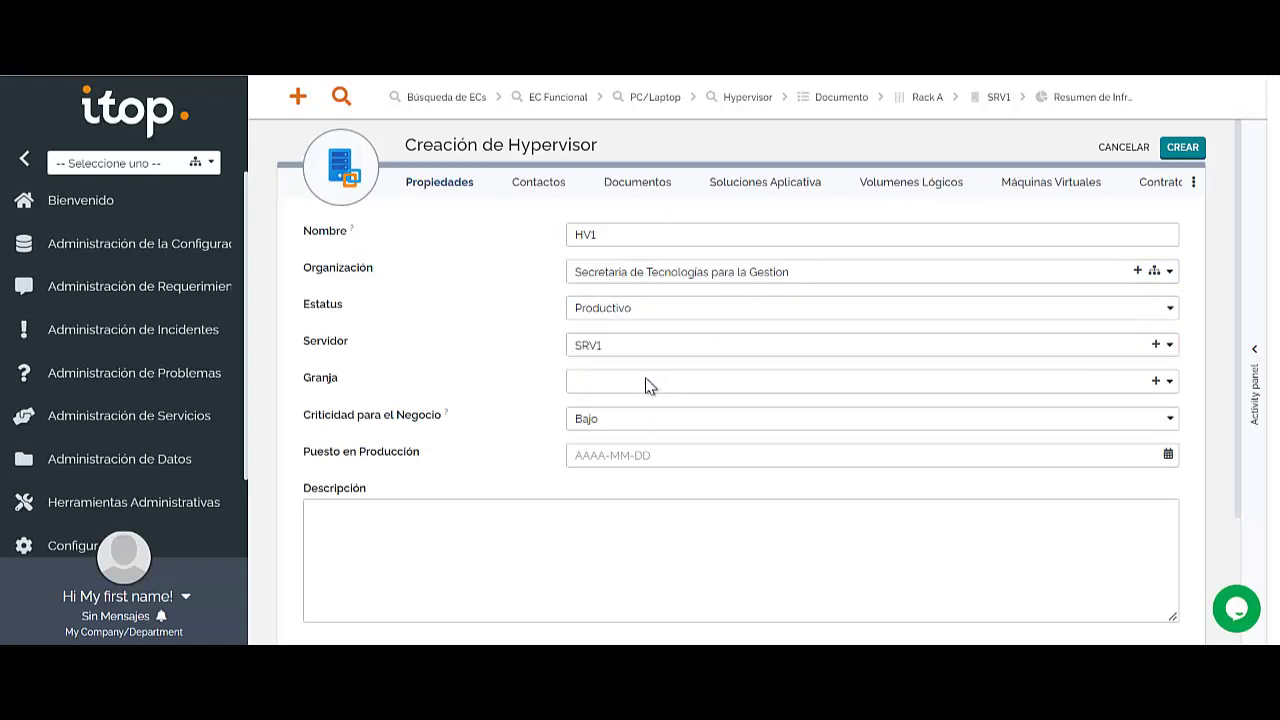
Step: Set the hypervisor's Criticidad para el Negocio to Alto and create it
{"action": "left_click", "coordinate": [643, 388]}
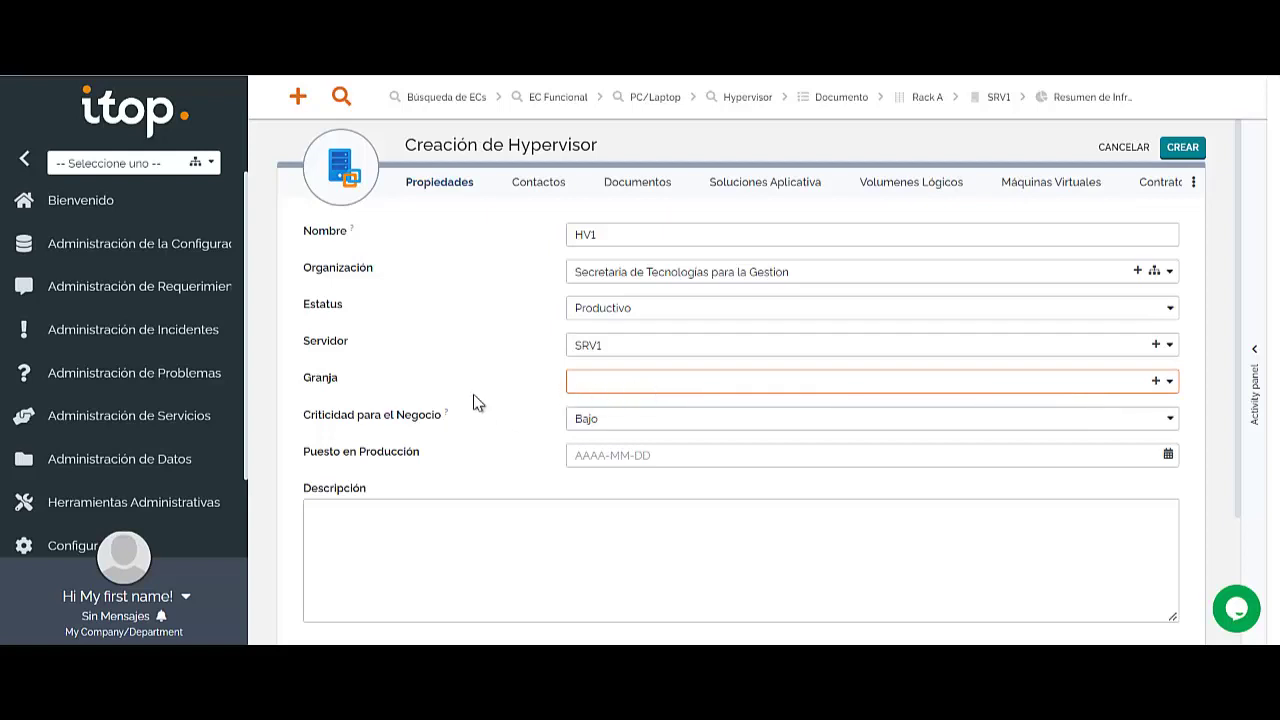
{"action": "left_click", "coordinate": [667, 425]}
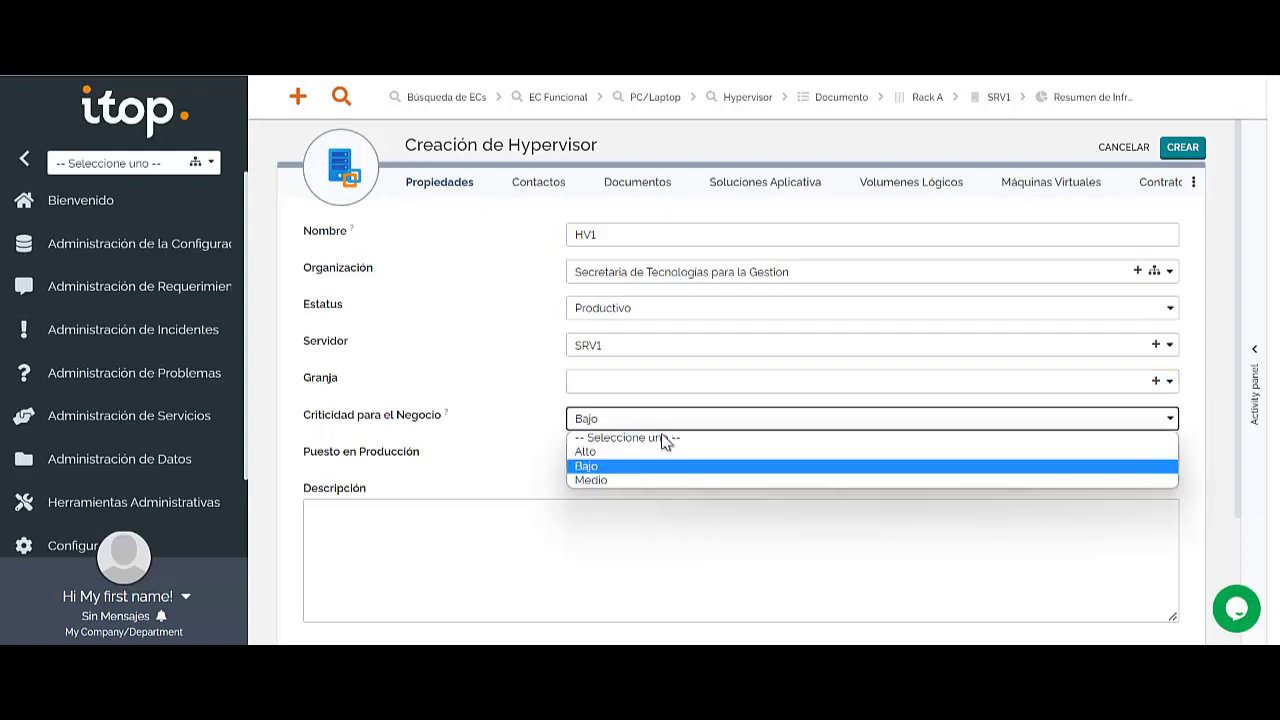
{"action": "left_click", "coordinate": [598, 452]}
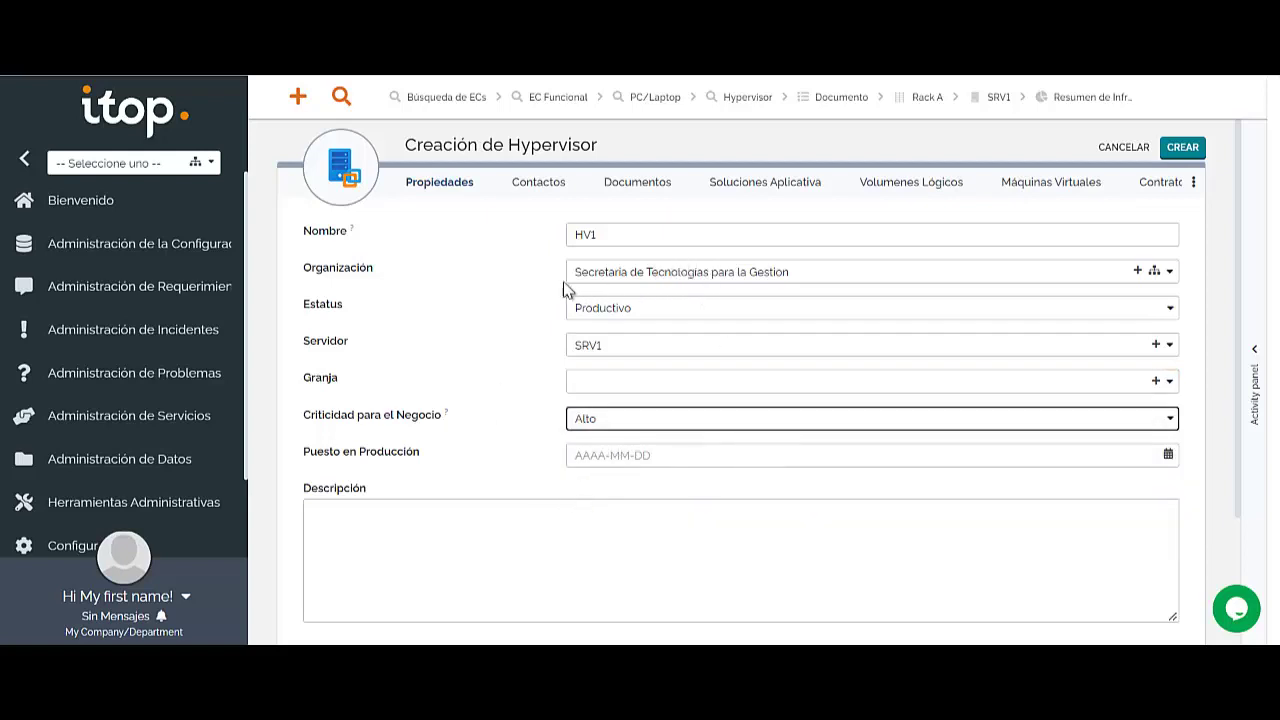
{"action": "scroll", "coordinate": [650, 490], "scroll_direction": "down", "scroll_amount": 2}
{"action": "left_click", "coordinate": [477, 391]}
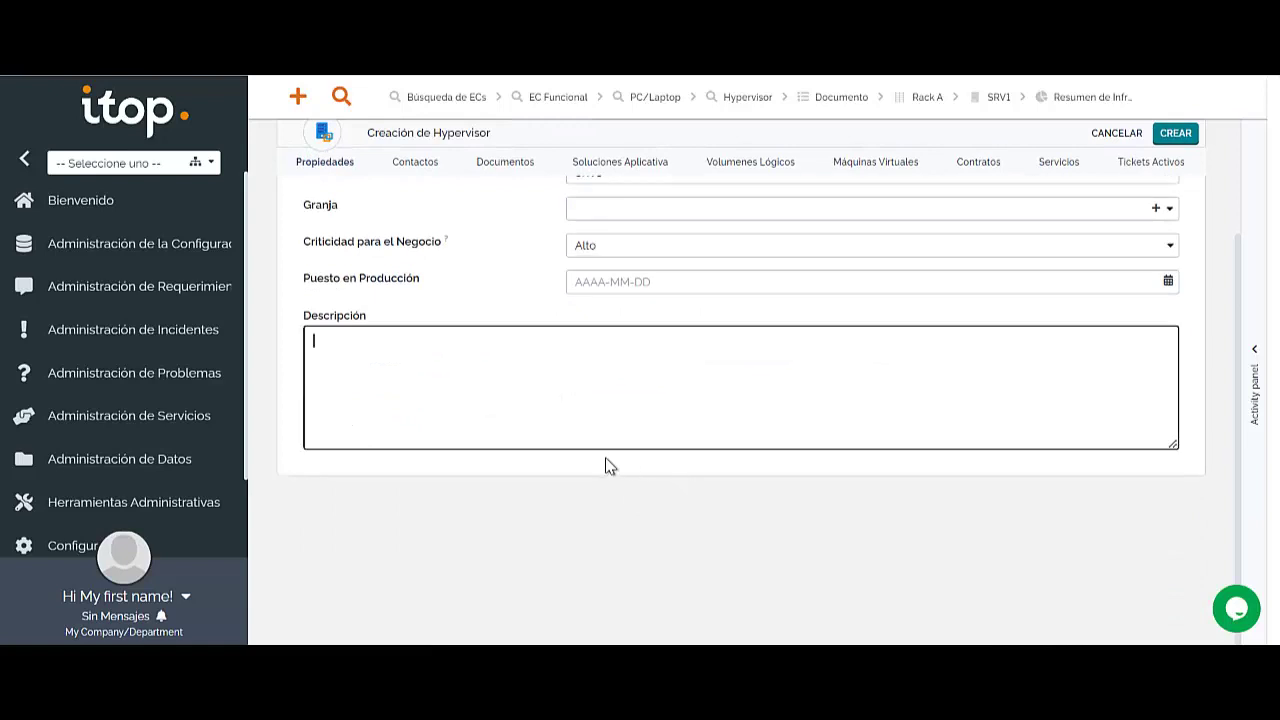
{"action": "scroll", "coordinate": [540, 400], "scroll_direction": "up", "scroll_amount": 2}
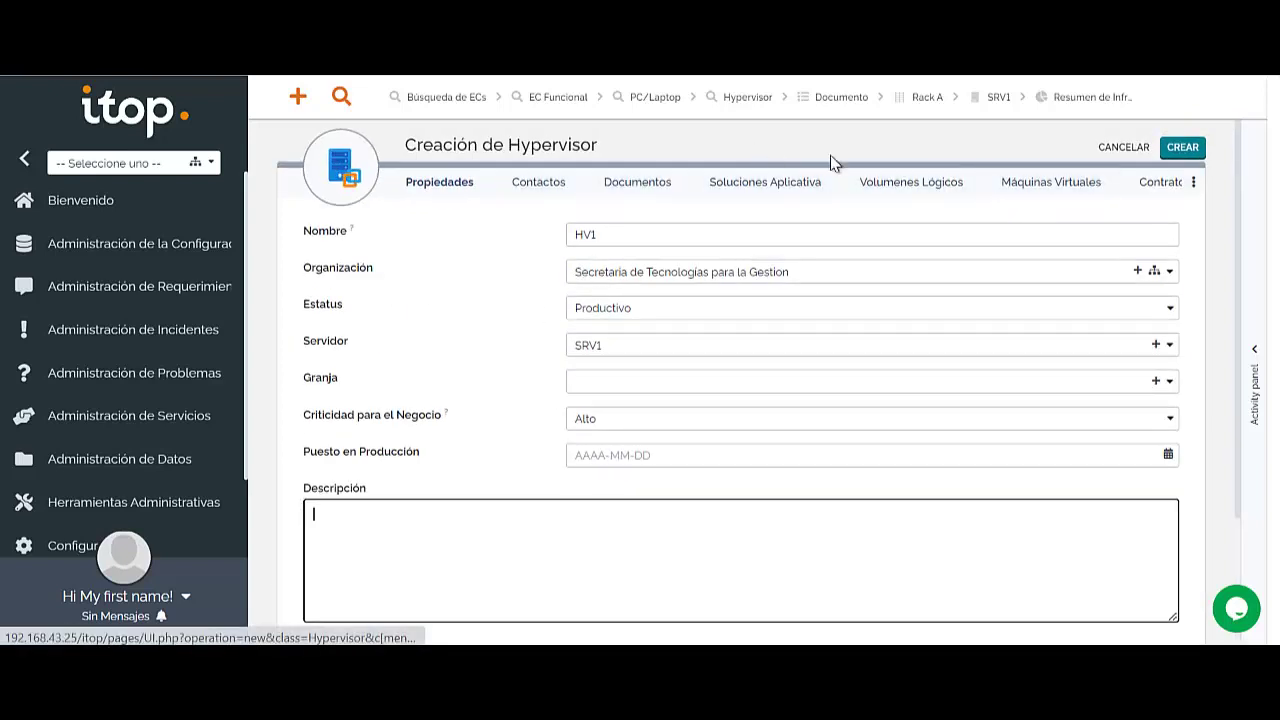
{"action": "left_click", "coordinate": [1182, 147]}
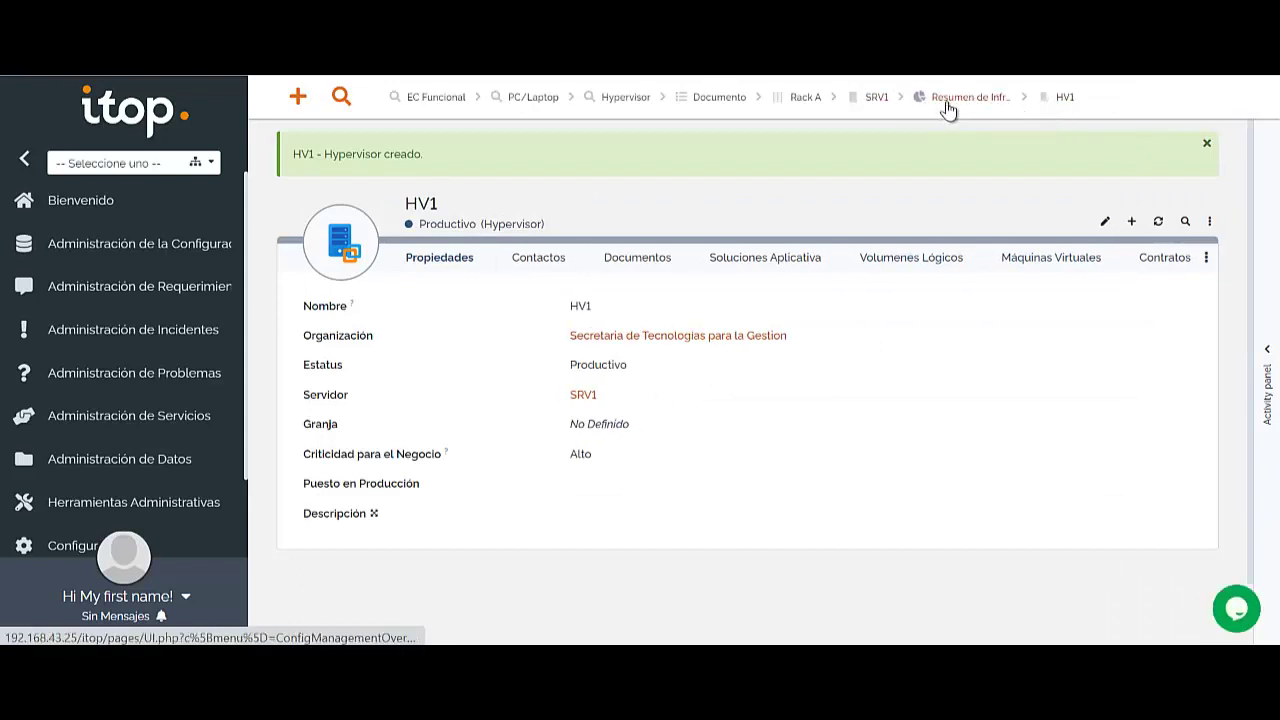
Step: Start a new Máquina Virtual from the Resumen de Infraestructura and name it VM1
{"action": "left_click", "coordinate": [970, 107]}
{"action": "scroll", "coordinate": [934, 423], "scroll_direction": "down", "scroll_amount": 4}
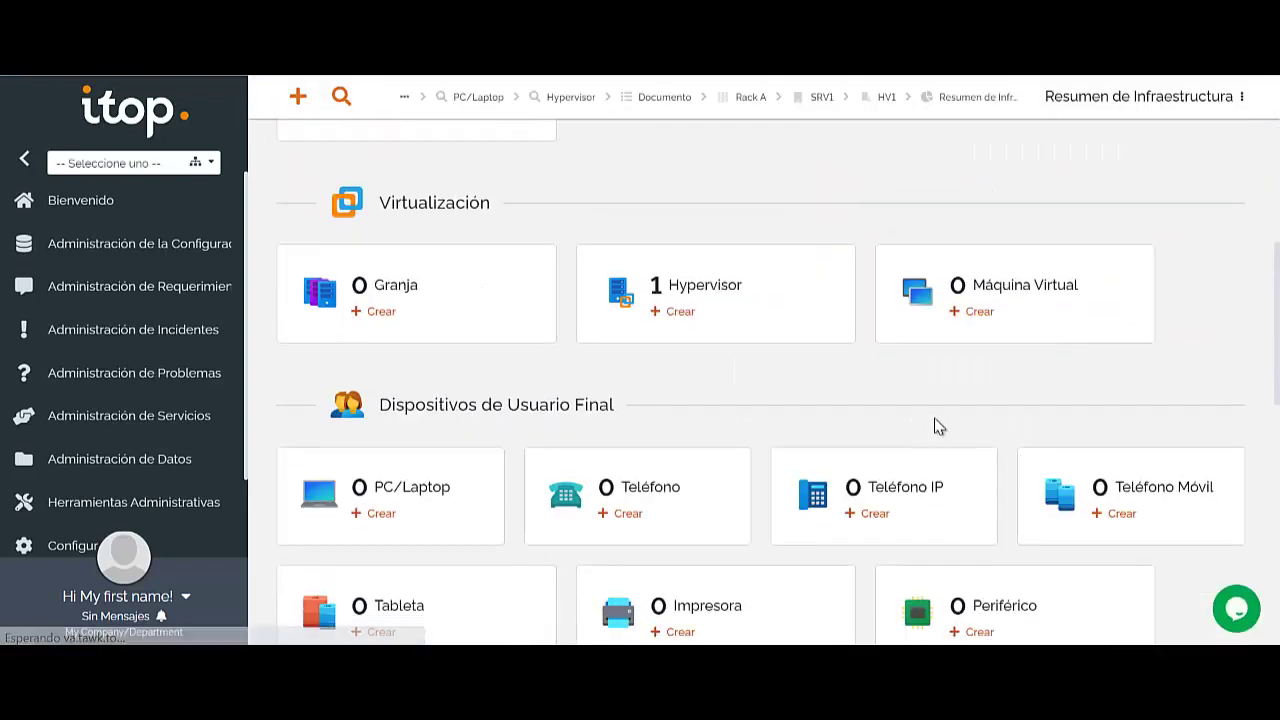
{"action": "left_click", "coordinate": [991, 302]}
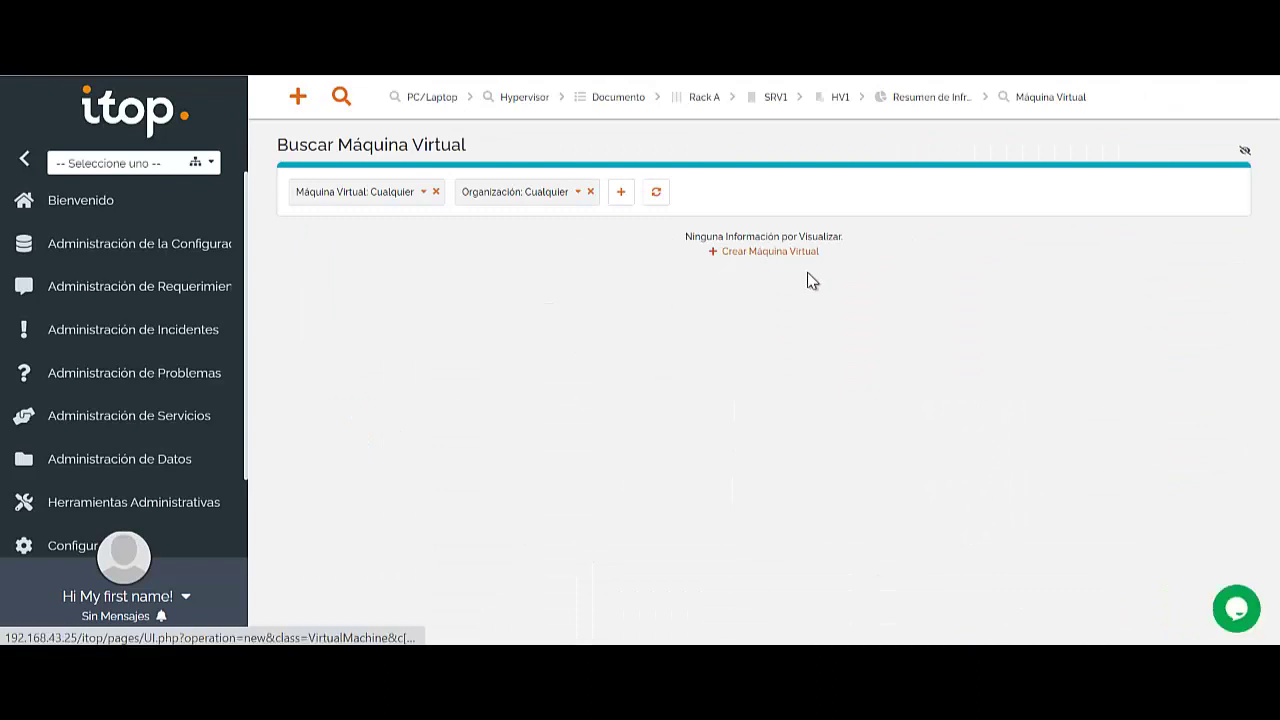
{"action": "left_click", "coordinate": [797, 263]}
{"action": "left_click", "coordinate": [543, 274]}
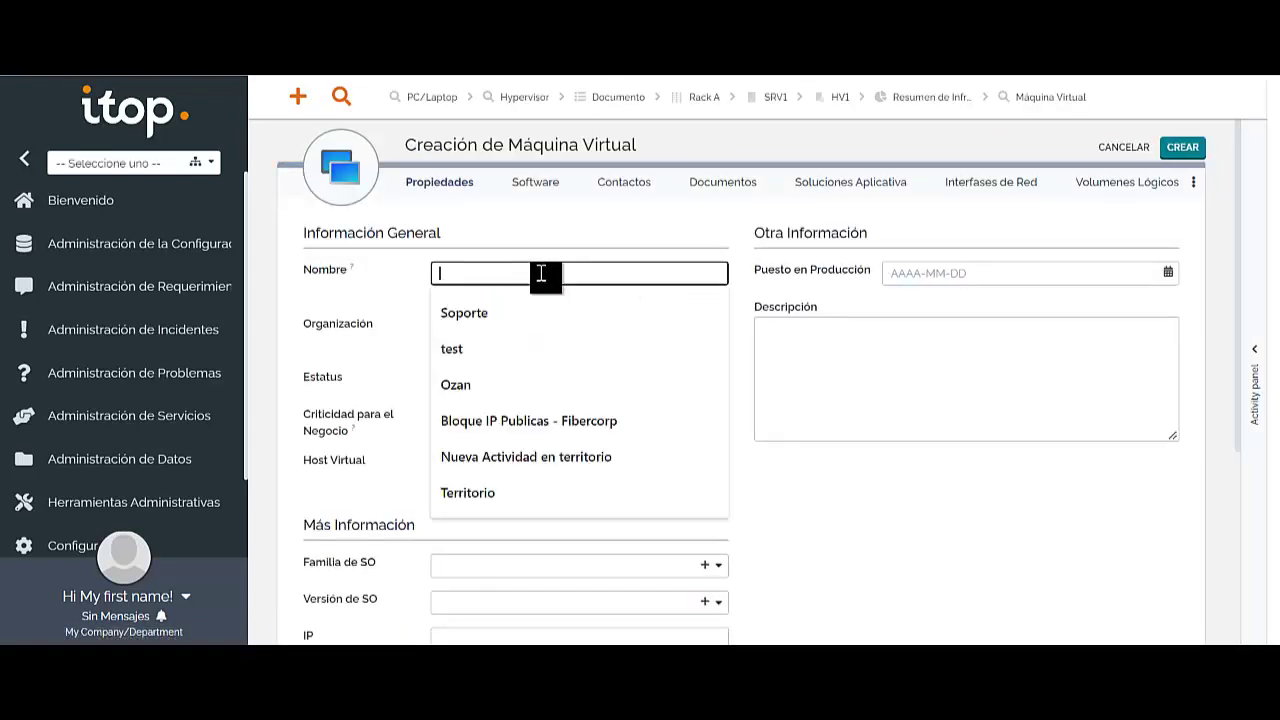
{"action": "type", "text": "VM1"}
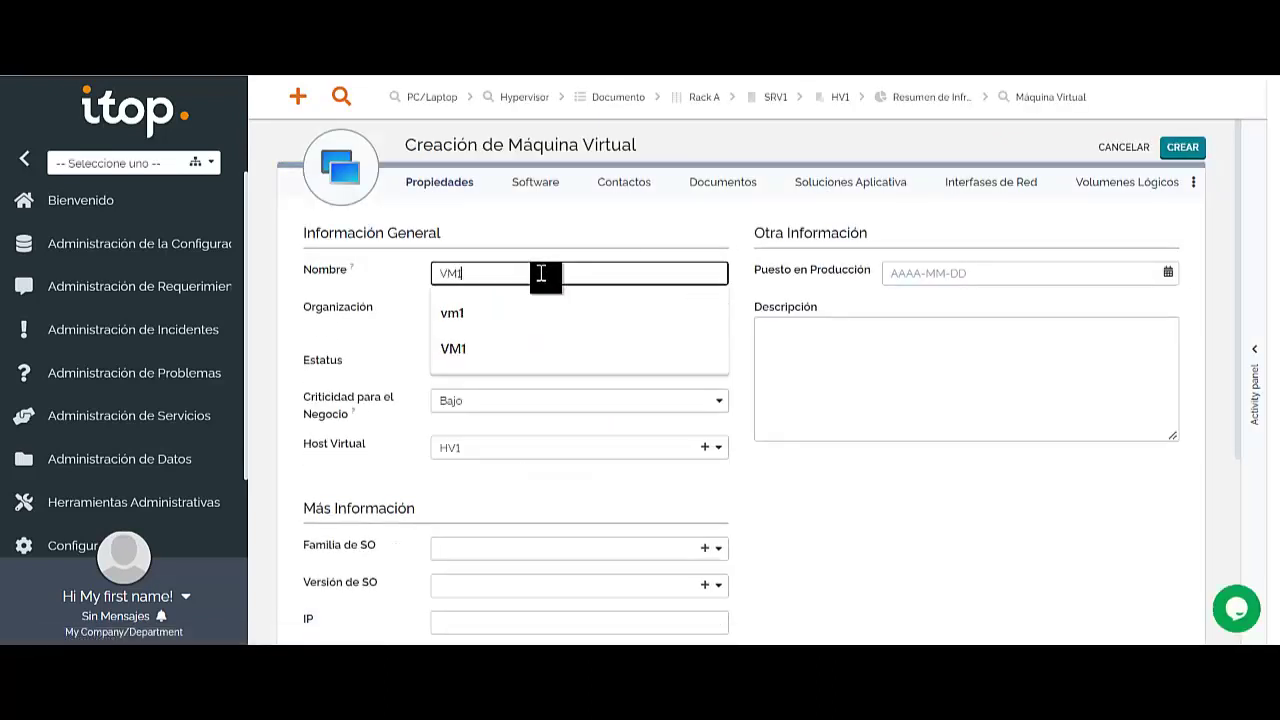
Step: Set the virtual machine's Organización to Secretaria de Tecnologias para la Gestion and its Criticidad para el Negocio to Alto
{"action": "key", "text": "Tab"}
{"action": "left_click", "coordinate": [500, 400]}
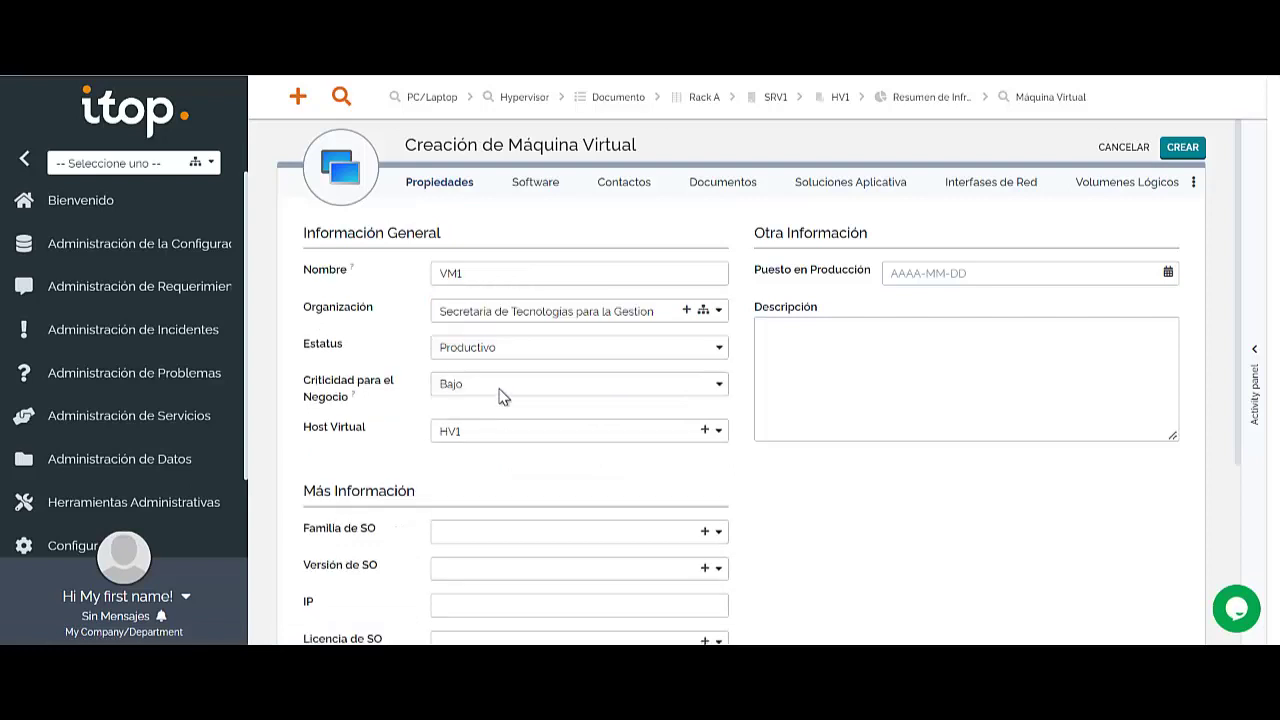
{"action": "left_click", "coordinate": [498, 392]}
{"action": "left_click", "coordinate": [474, 430]}
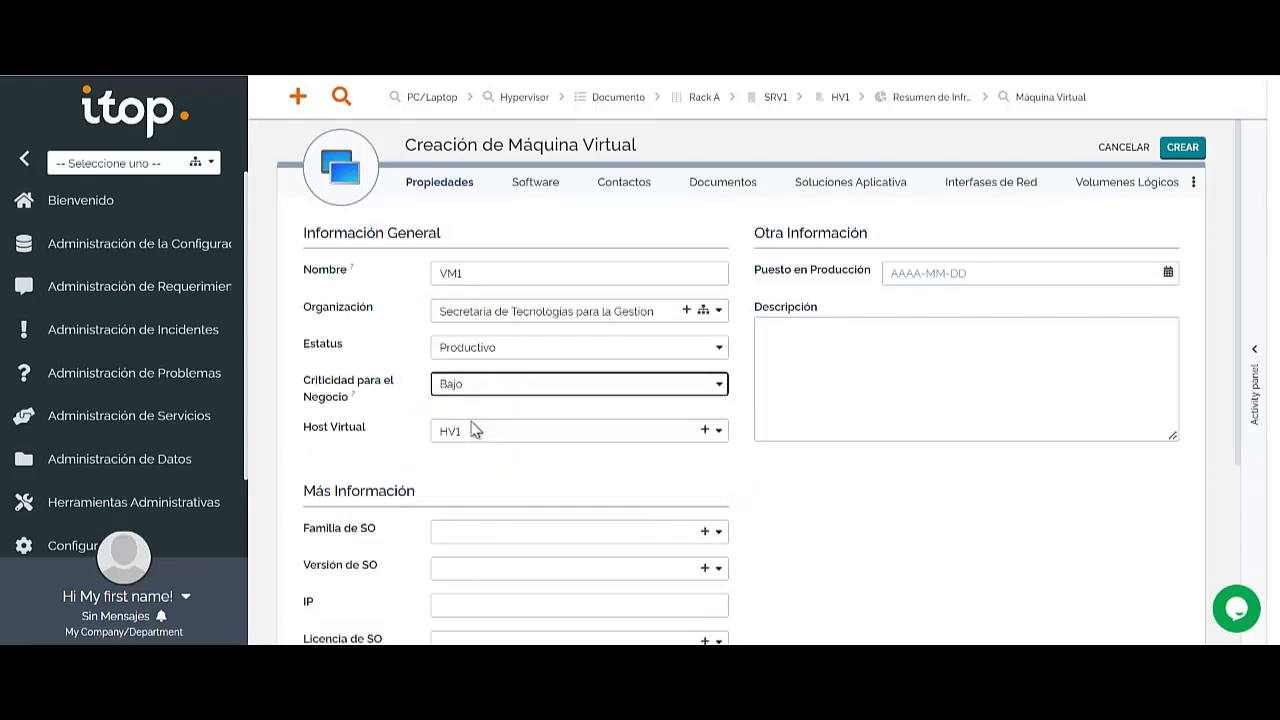
{"action": "left_click", "coordinate": [498, 433]}
{"action": "left_click", "coordinate": [498, 433]}
{"action": "left_click", "coordinate": [498, 433]}
{"action": "left_click", "coordinate": [348, 459]}
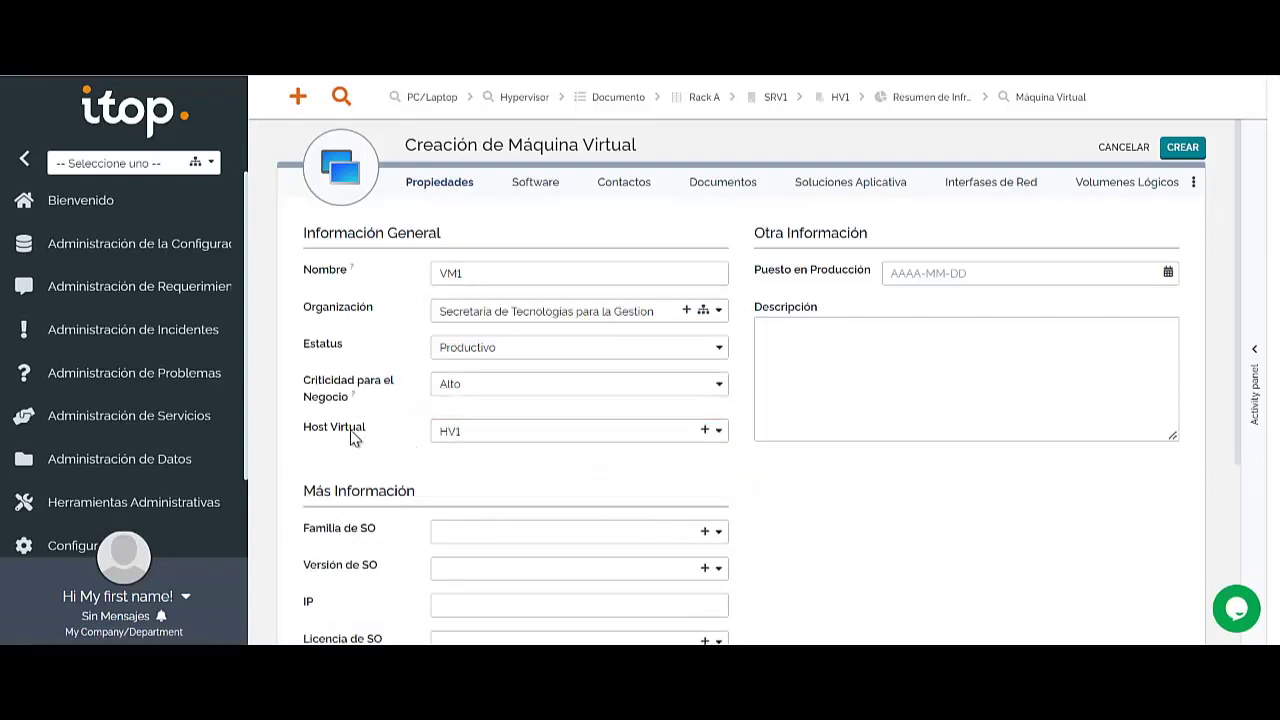
Step: Review the virtual machine's Más Información fields from Familia de SO to RAM and create it
{"action": "left_click", "coordinate": [837, 416]}
{"action": "scroll", "coordinate": [820, 410], "scroll_direction": "down", "scroll_amount": 3}
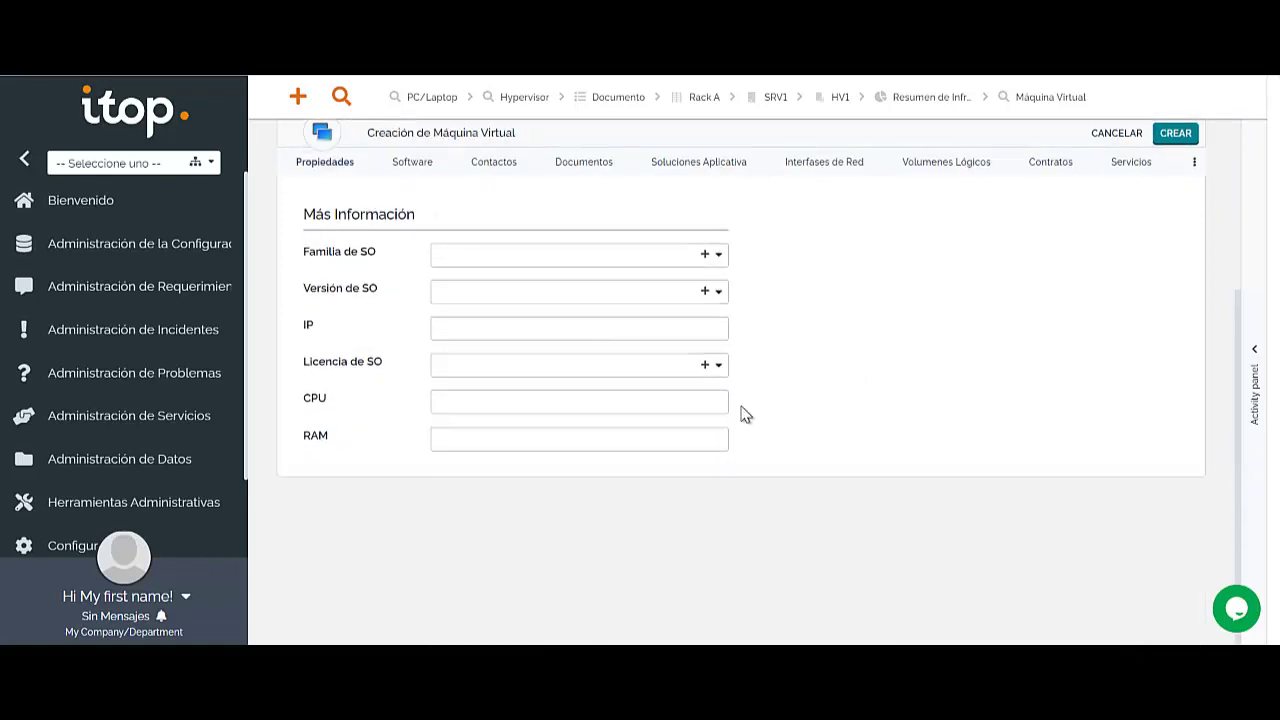
{"action": "scroll", "coordinate": [460, 375], "scroll_direction": "up", "scroll_amount": 1}
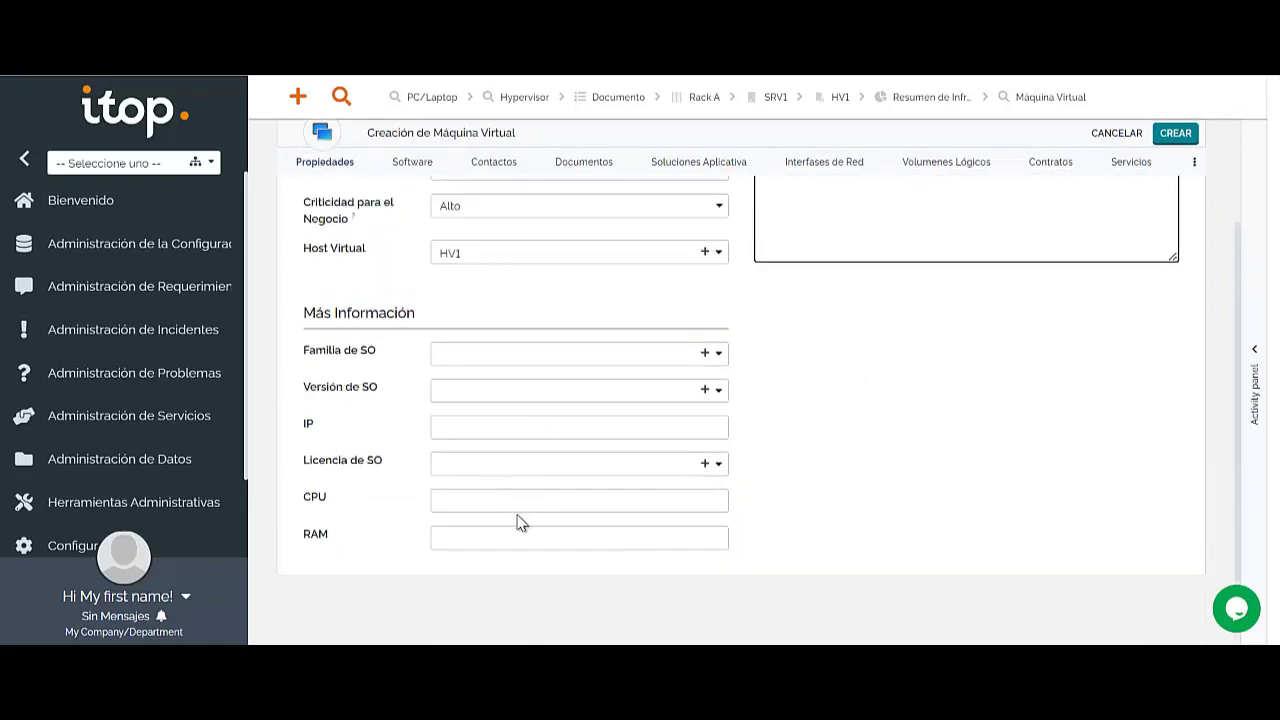
{"action": "scroll", "coordinate": [600, 490], "scroll_direction": "up", "scroll_amount": 2}
{"action": "left_click", "coordinate": [1182, 147]}
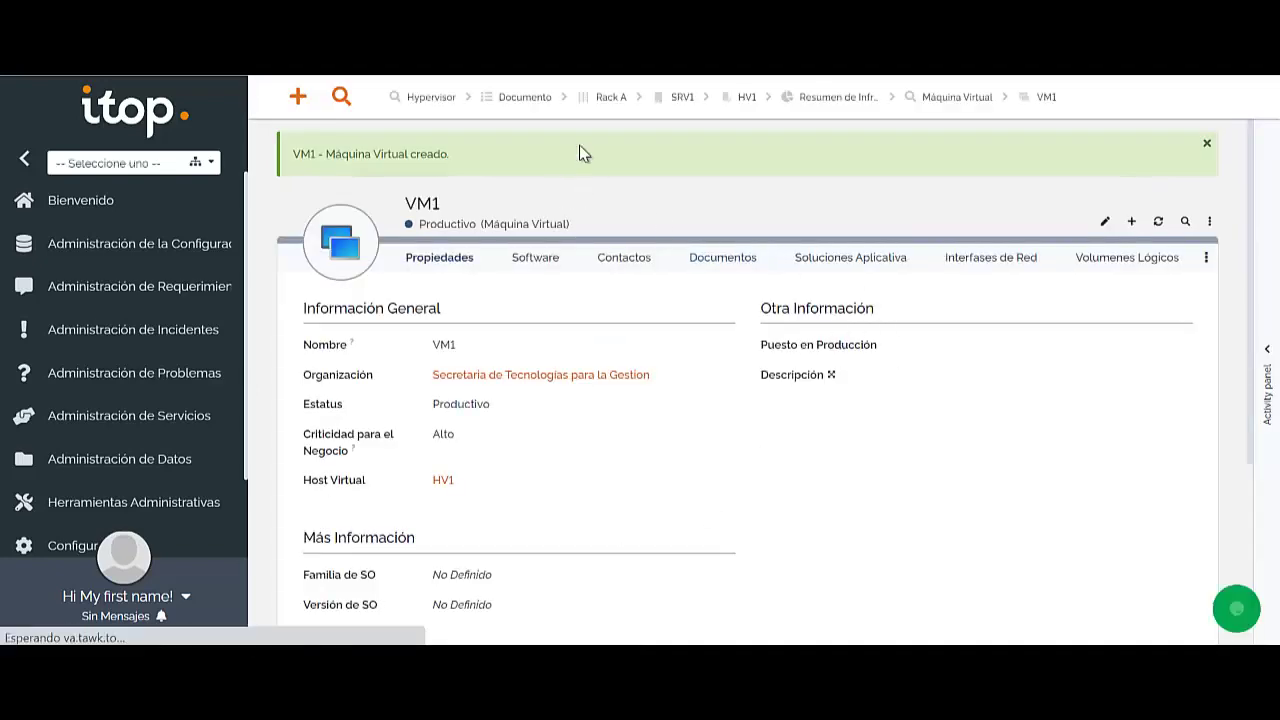
Step: Start a new Servidor de Base de Datos from the Resumen de Infraestructura and name it MySQL
{"action": "left_click", "coordinate": [846, 116]}
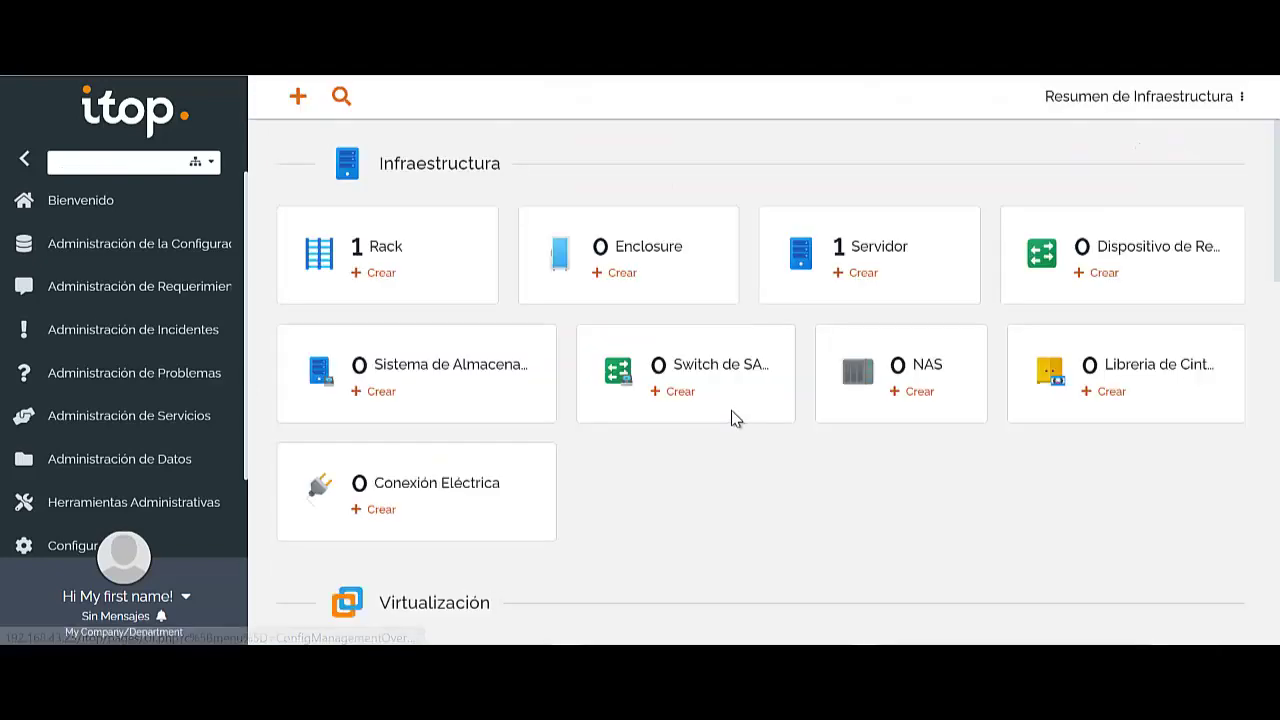
{"action": "scroll", "coordinate": [650, 446], "scroll_direction": "down", "scroll_amount": 5}
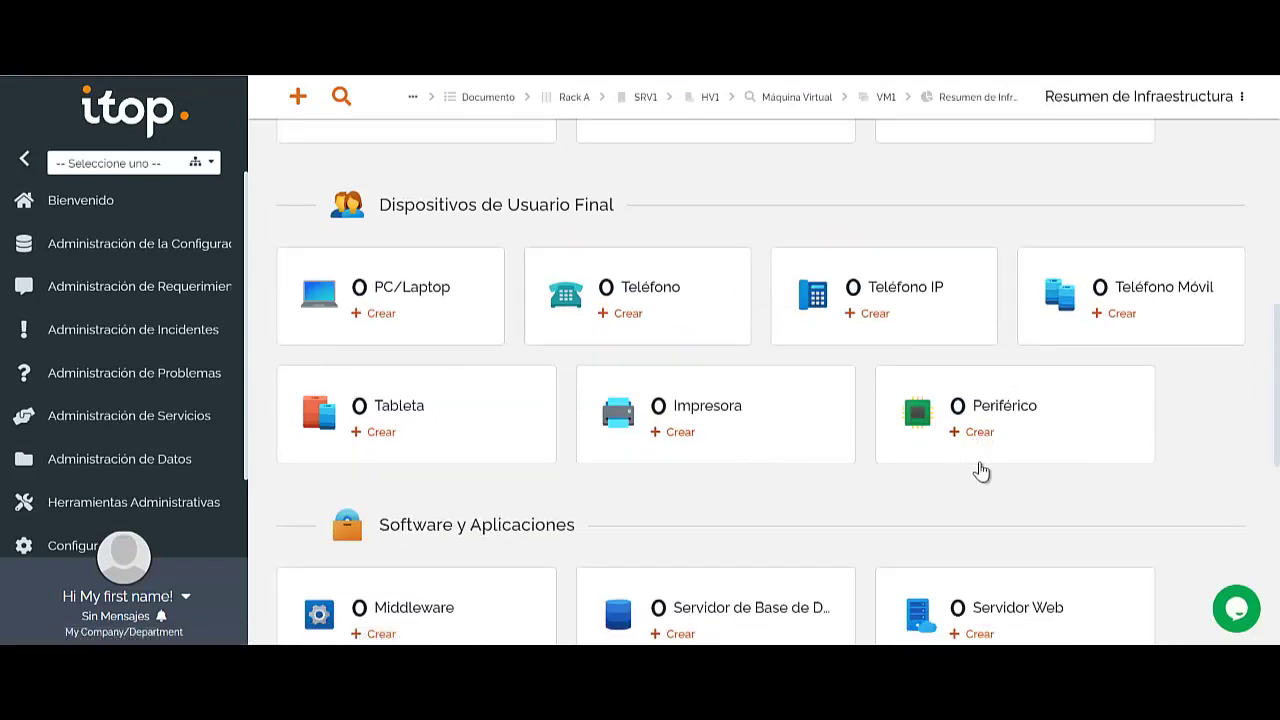
{"action": "scroll", "coordinate": [980, 470], "scroll_direction": "down", "scroll_amount": 2}
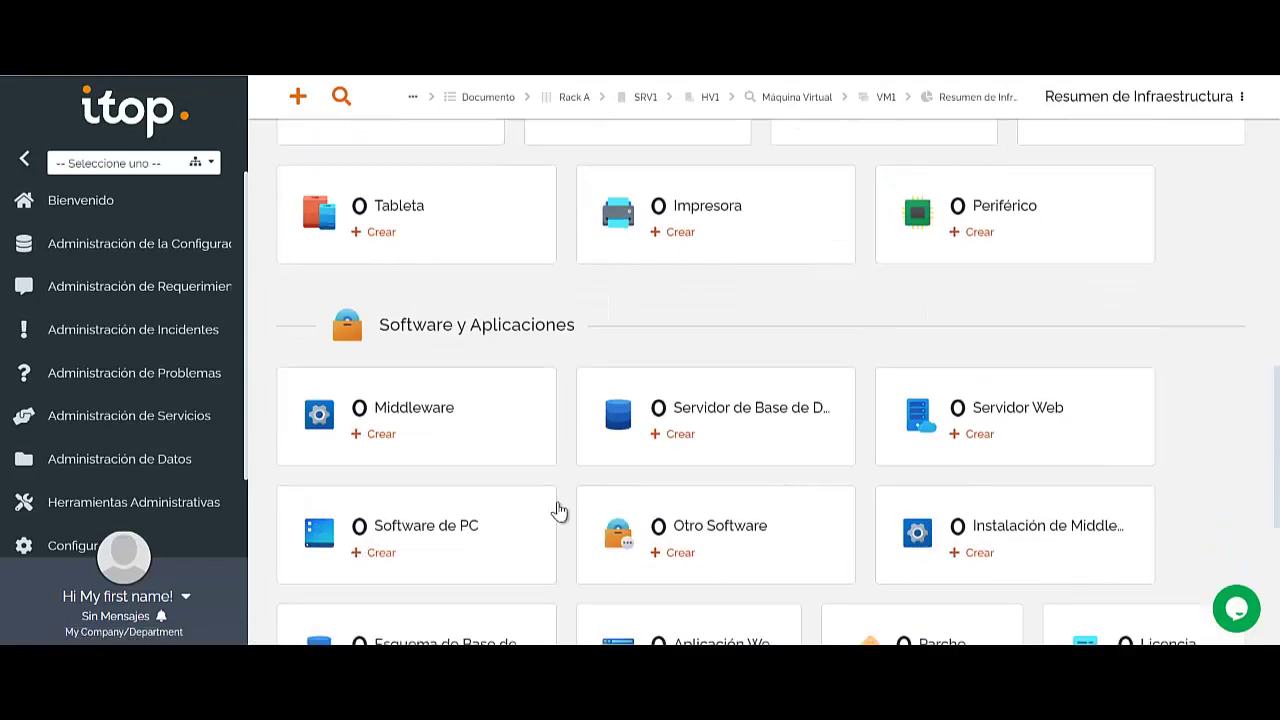
{"action": "left_click", "coordinate": [680, 440]}
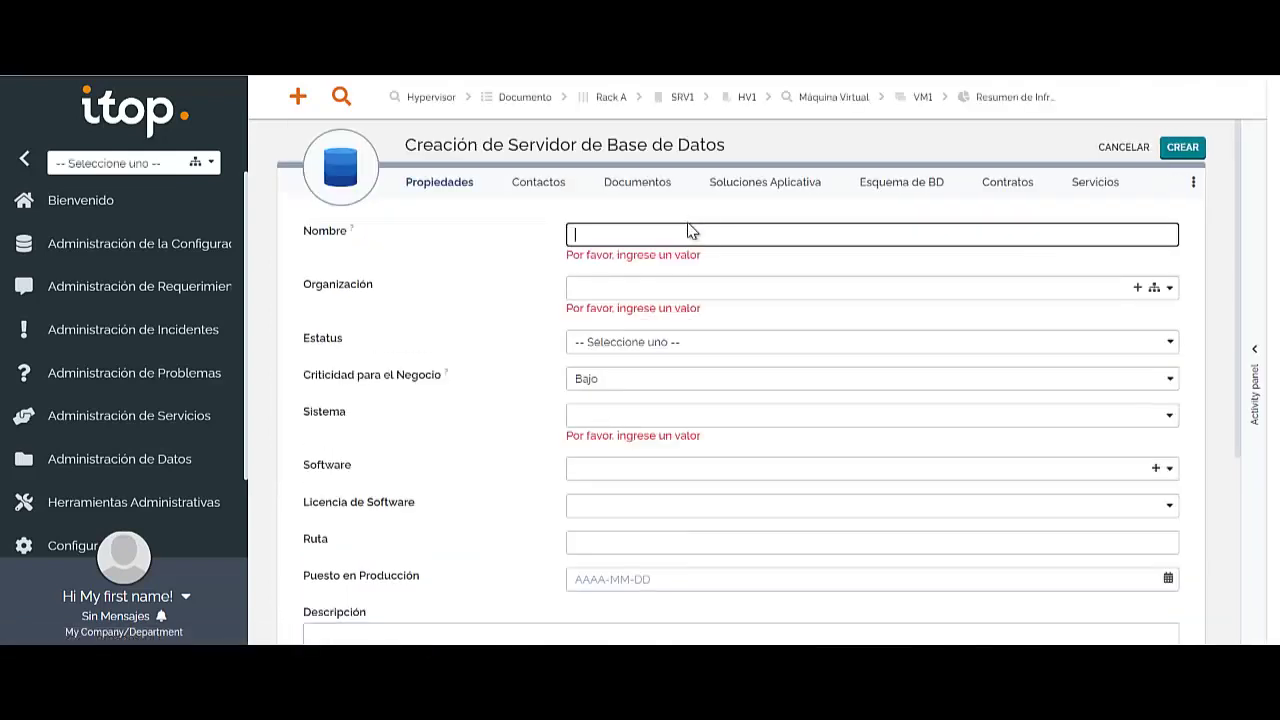
{"action": "left_click", "coordinate": [695, 230]}
{"action": "type", "text": "Mys"}
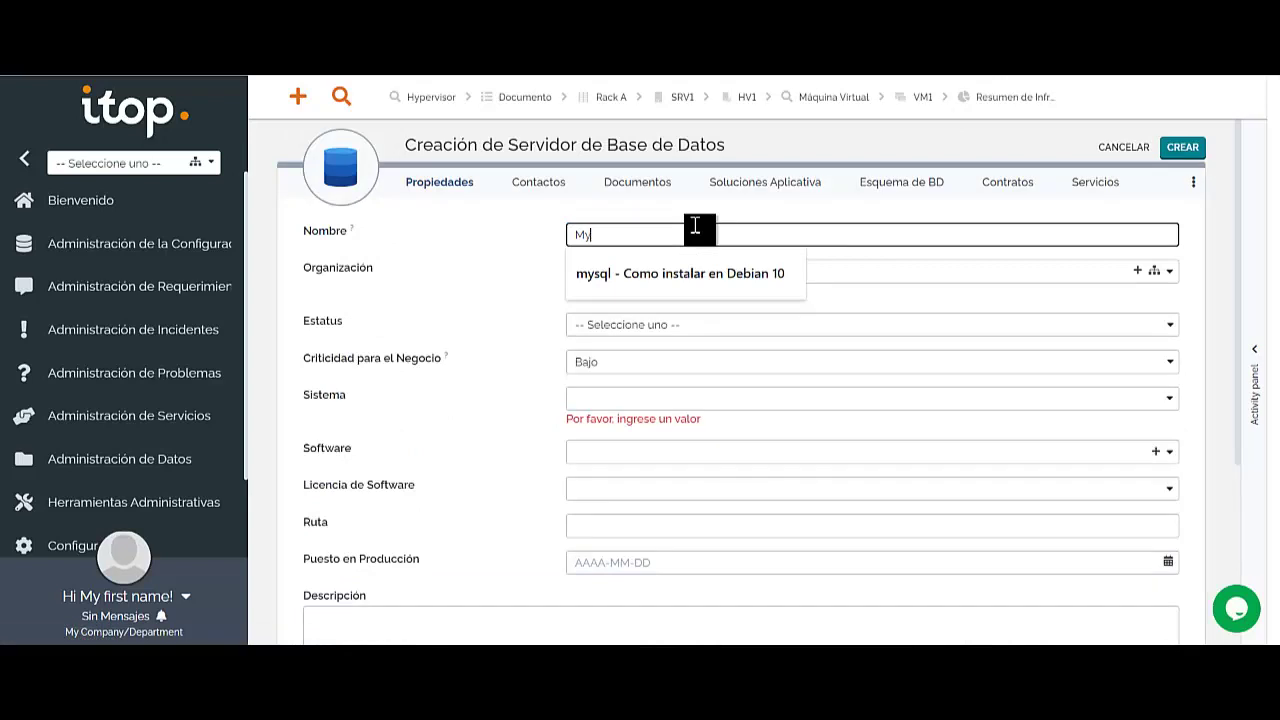
{"action": "key", "text": "Tab"}
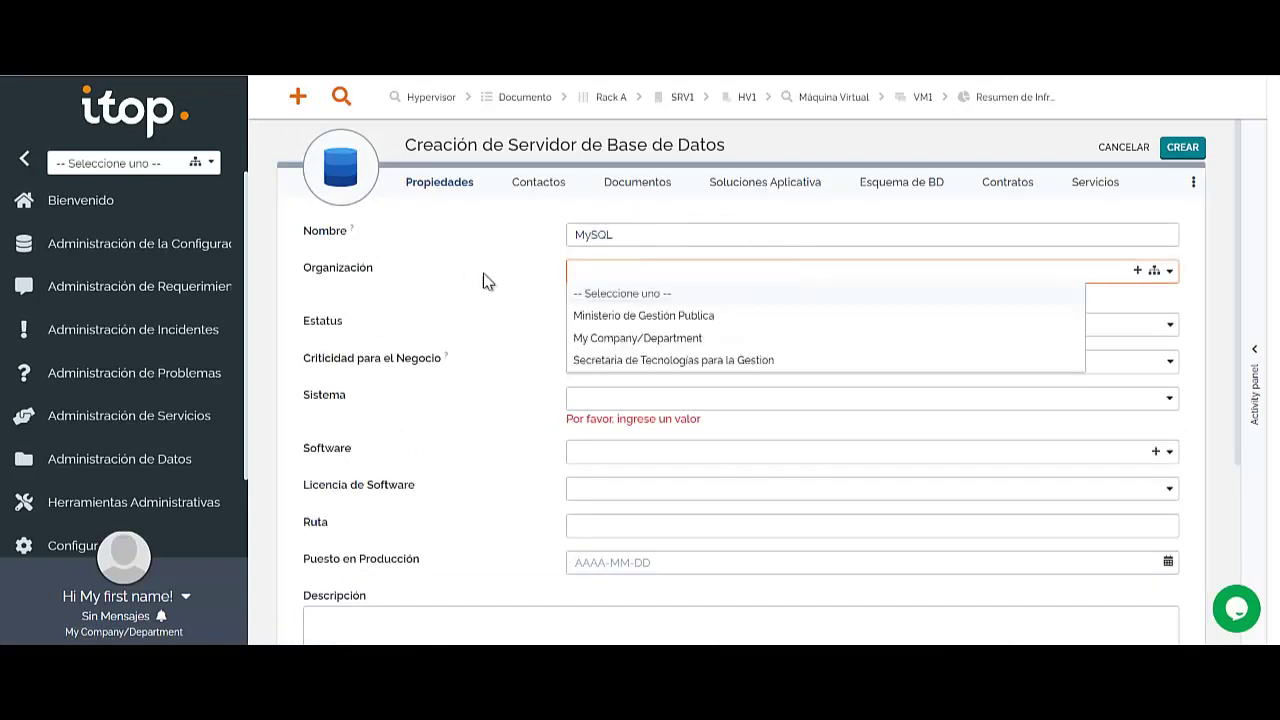
Step: Set the database server's Organización to Secretaria de Tecnologias para la Gestion, Estatus to Activo, Criticidad to Alto and Sistema to VM1
{"action": "left_click", "coordinate": [640, 361]}
{"action": "left_click", "coordinate": [638, 310]}
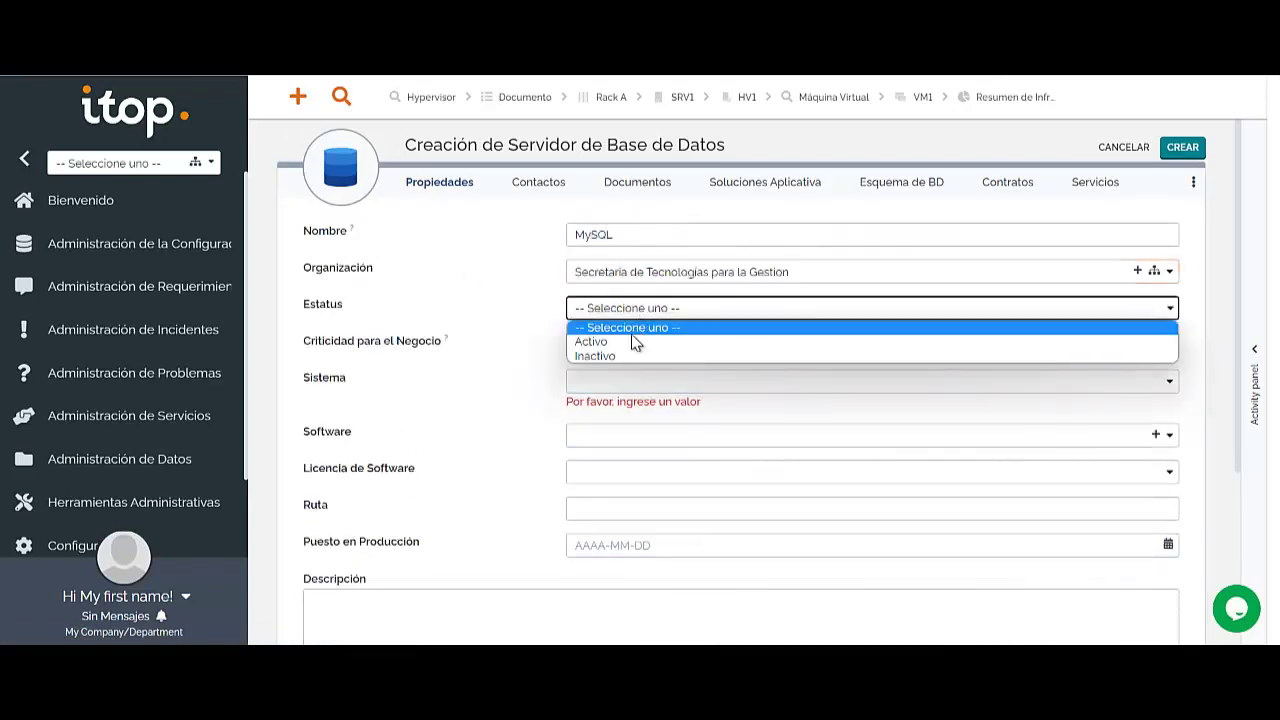
{"action": "left_click", "coordinate": [625, 342]}
{"action": "left_click", "coordinate": [664, 346]}
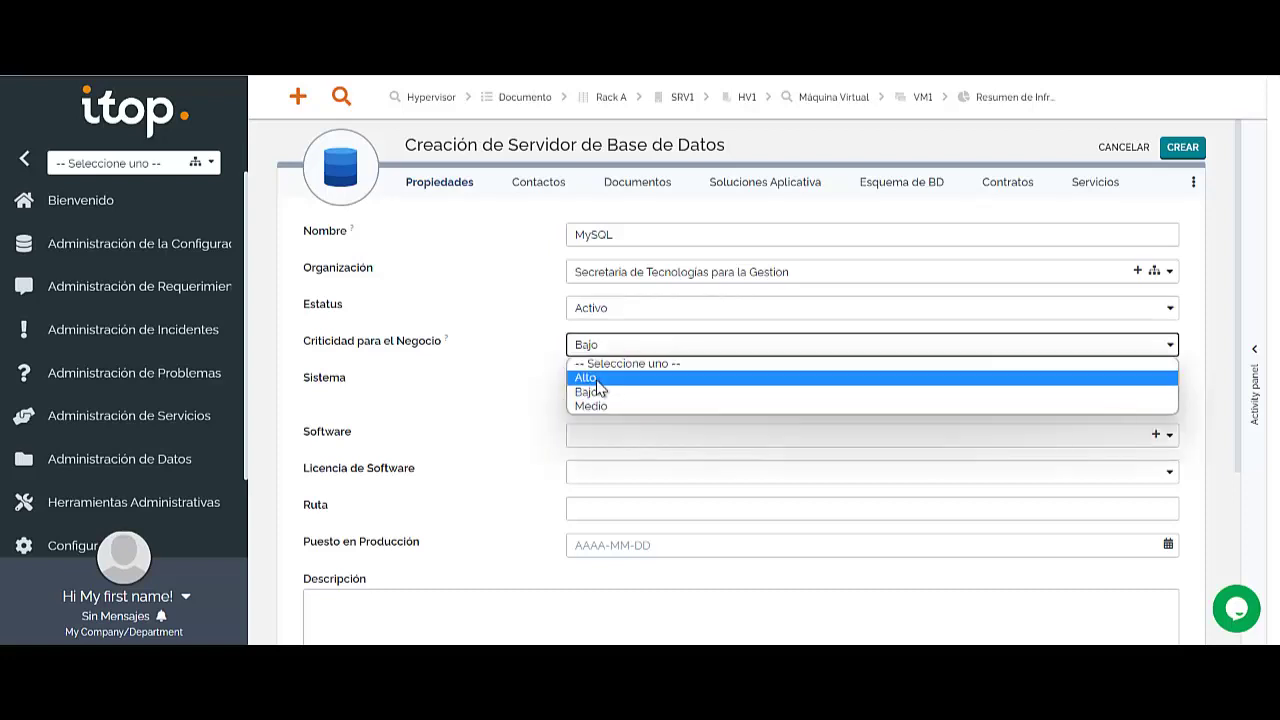
{"action": "left_click", "coordinate": [660, 377]}
{"action": "left_click", "coordinate": [630, 383]}
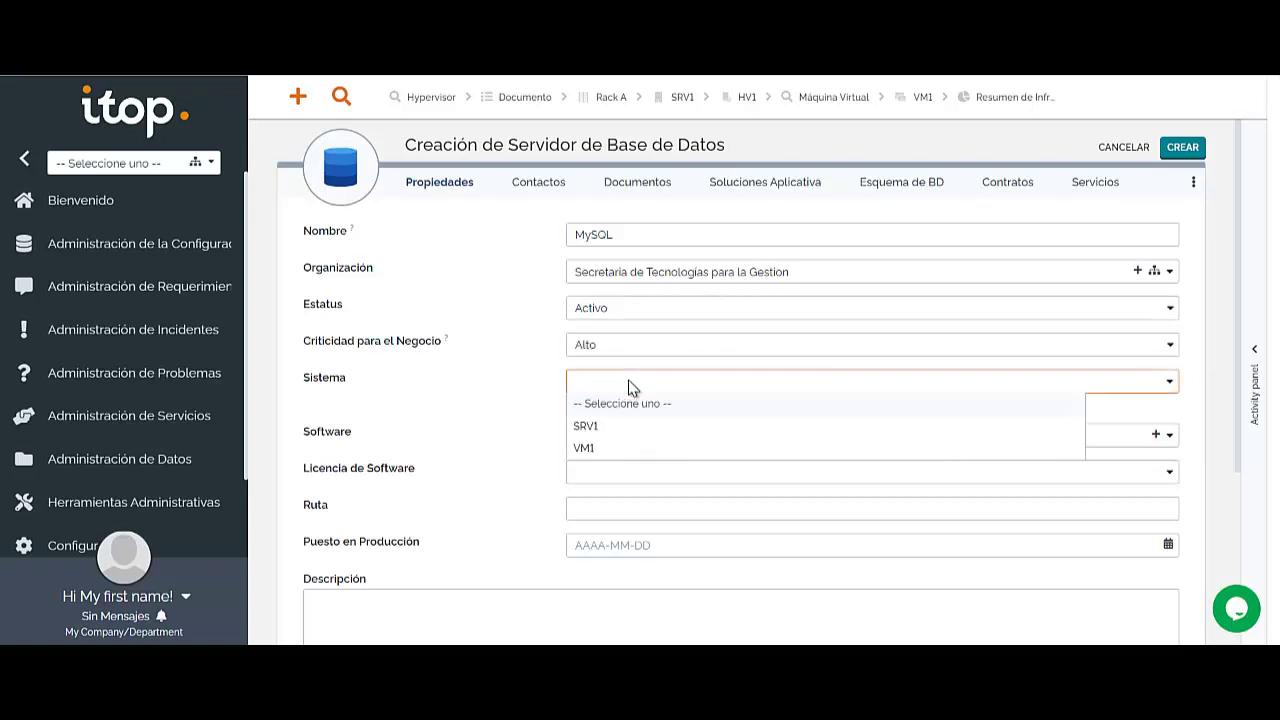
{"action": "left_click", "coordinate": [583, 450]}
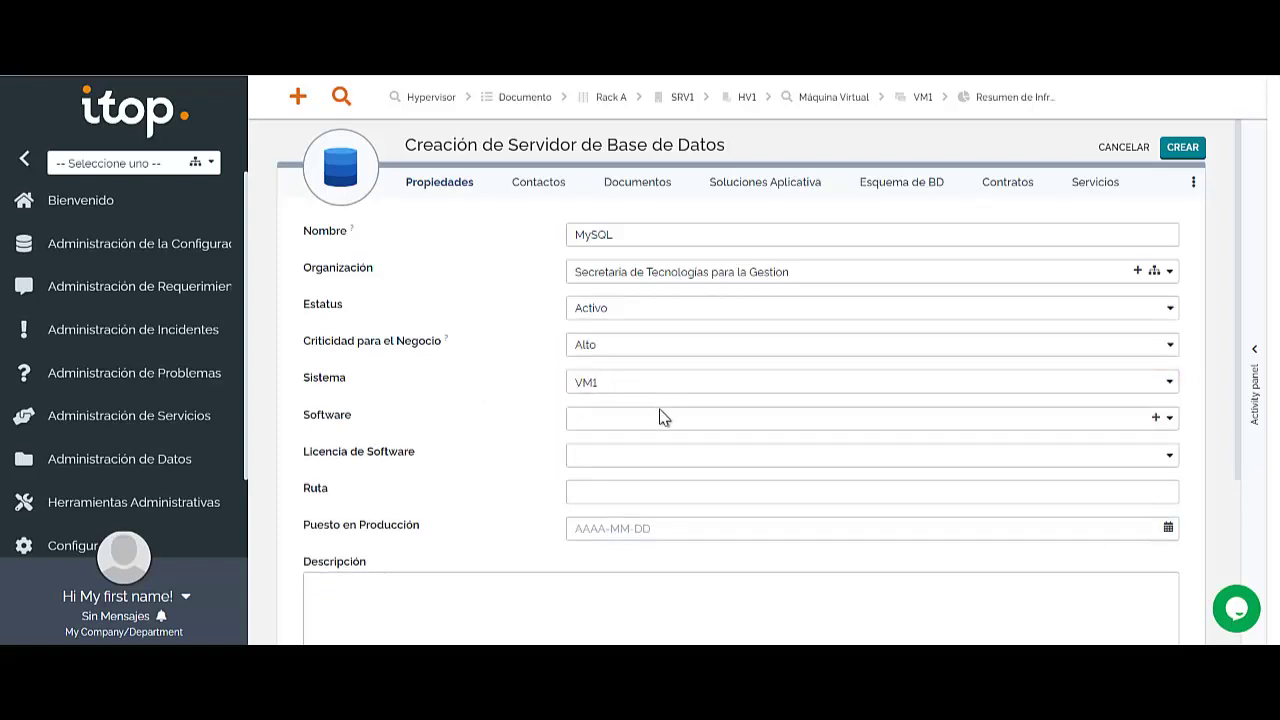
Step: Create a new Software for the database server with Nombre MySQL, Proveedor MySQL and Versión 8, keeping the Tipo Servidor de BD
{"action": "scroll", "coordinate": [659, 417], "scroll_direction": "down", "scroll_amount": 3}
{"action": "left_click", "coordinate": [700, 289]}
{"action": "left_click", "coordinate": [1022, 300]}
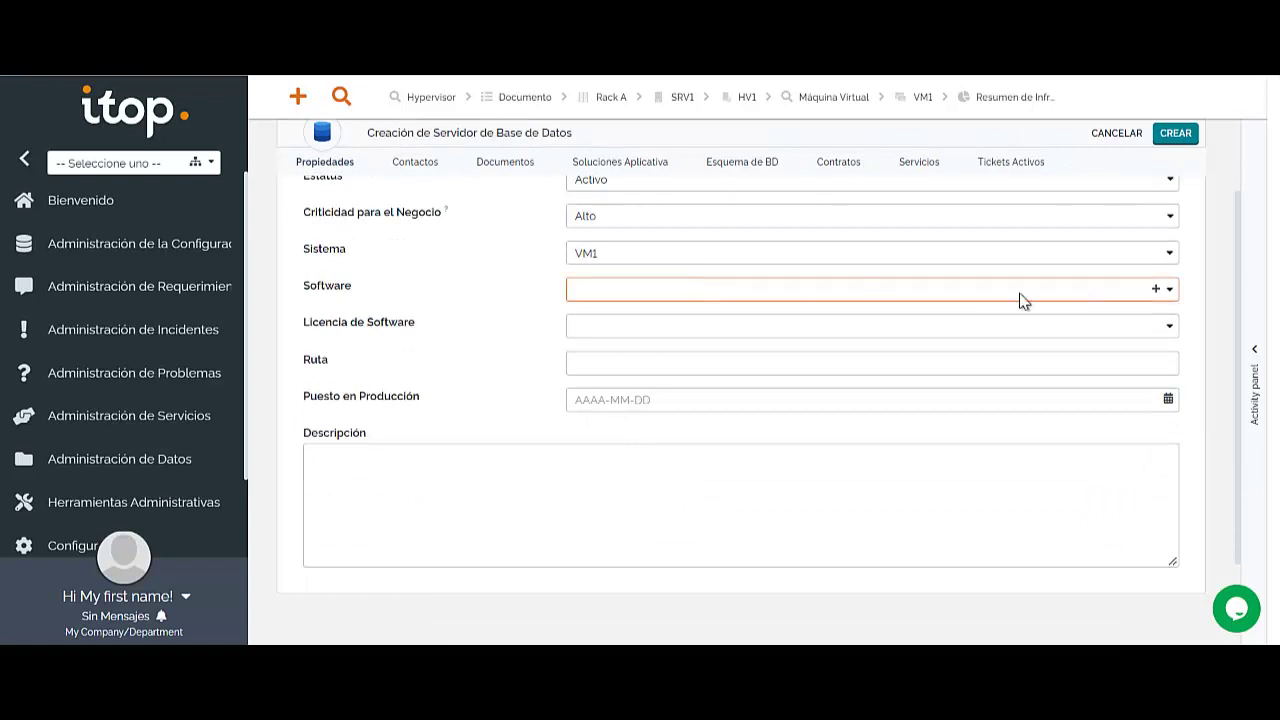
{"action": "left_click", "coordinate": [1157, 292]}
{"action": "left_click", "coordinate": [677, 318]}
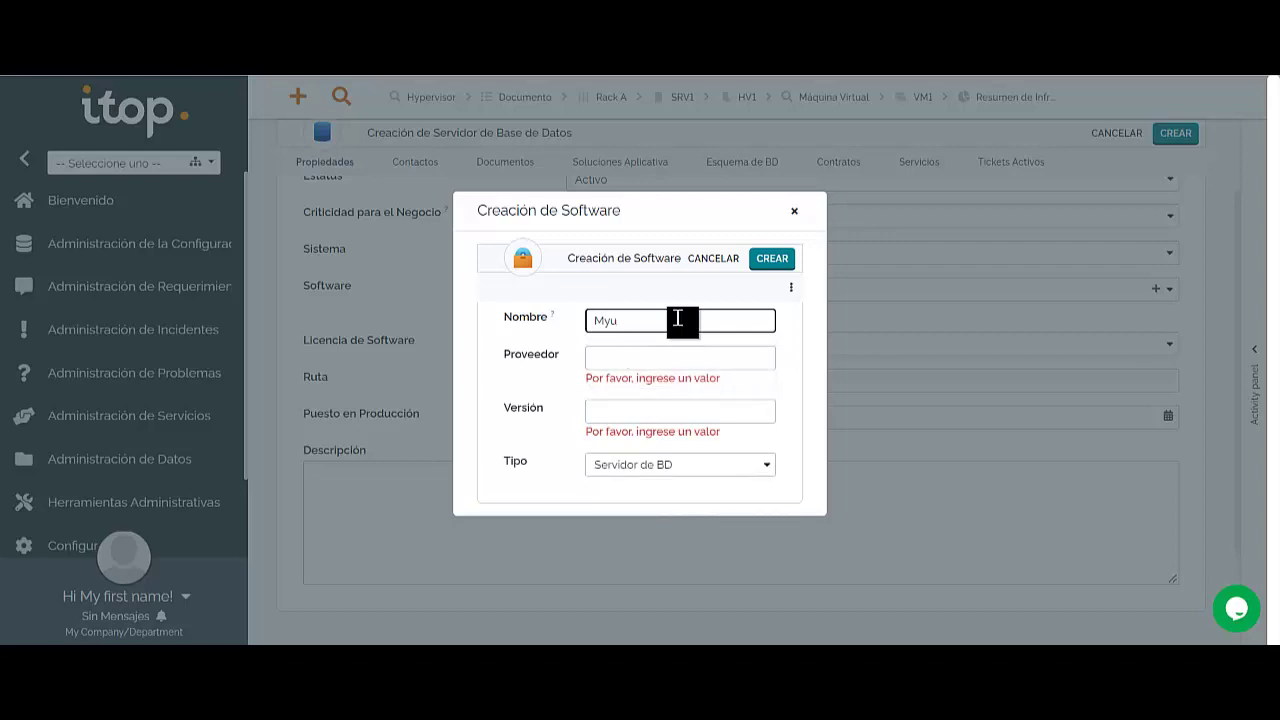
{"action": "key", "text": "Tab"}
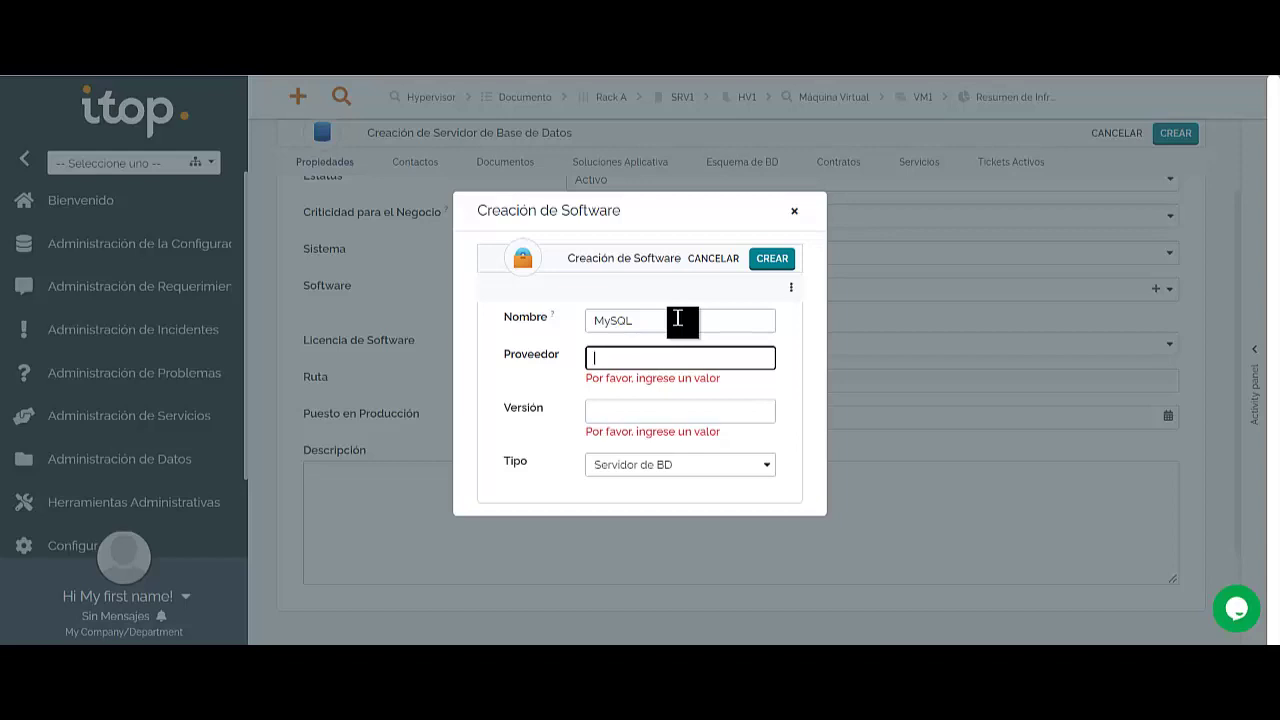
{"action": "type", "text": "MySQL"}
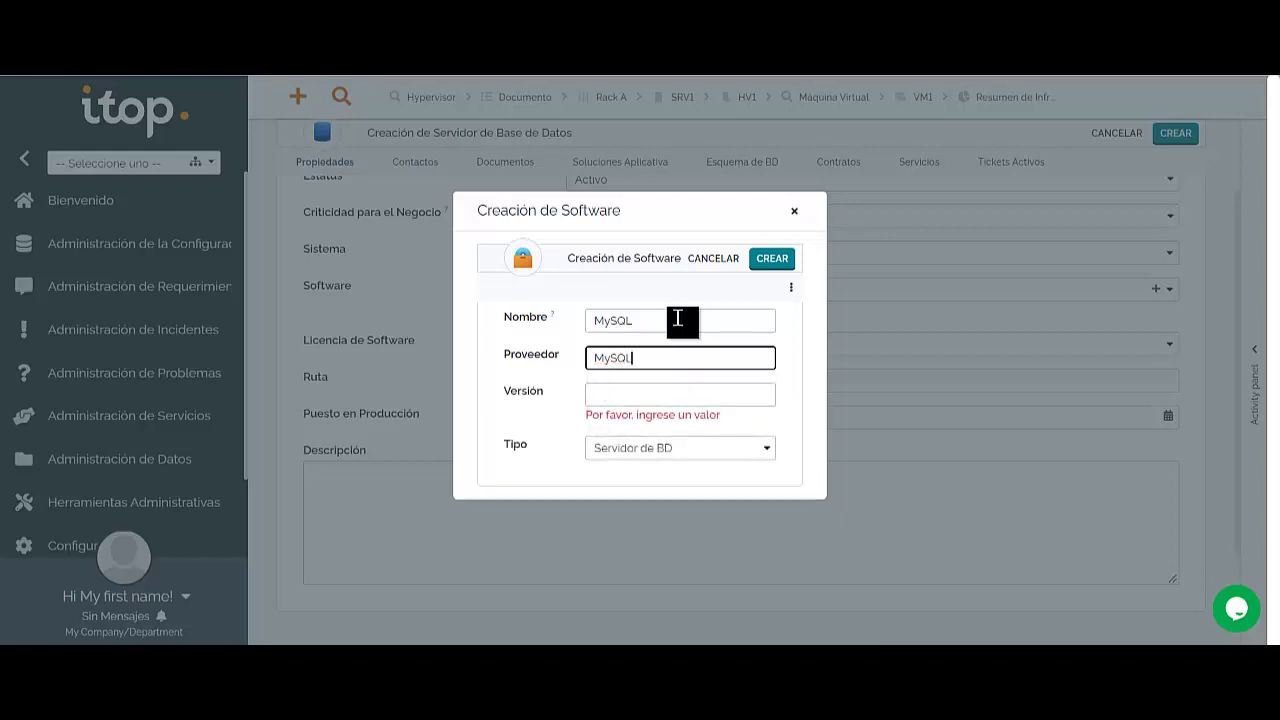
{"action": "key", "text": "Tab"}
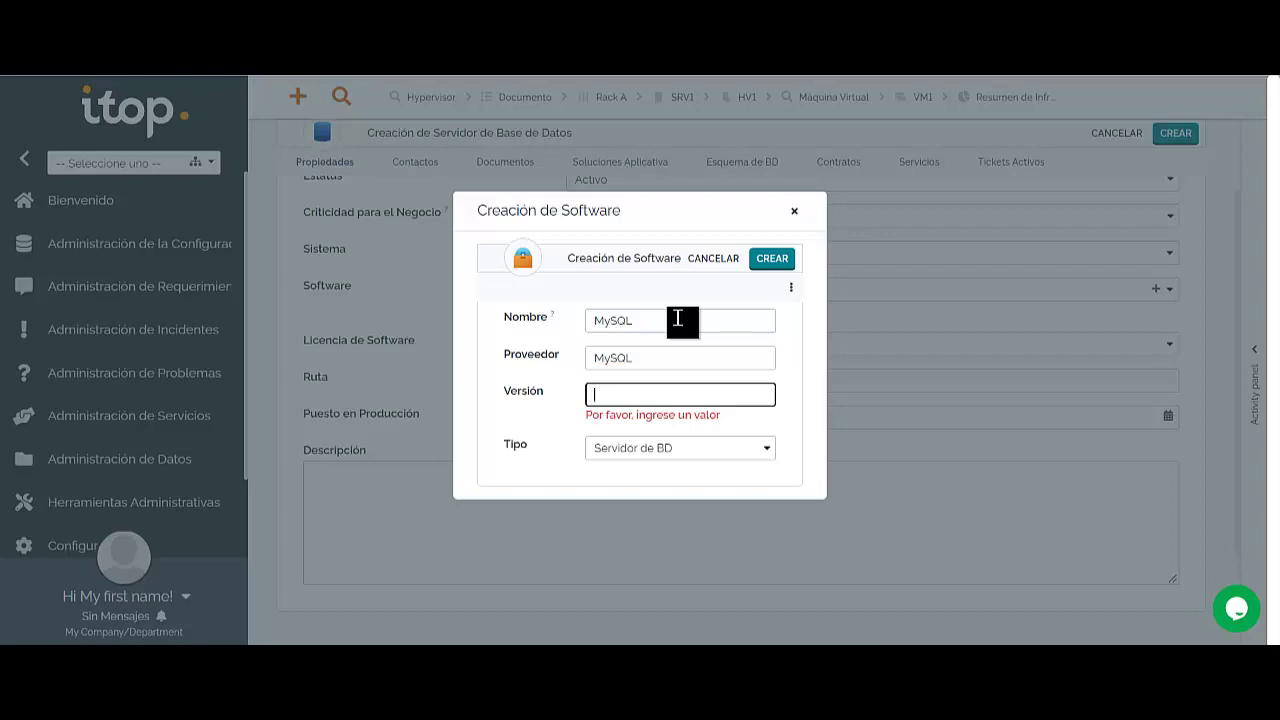
{"action": "type", "text": "8"}
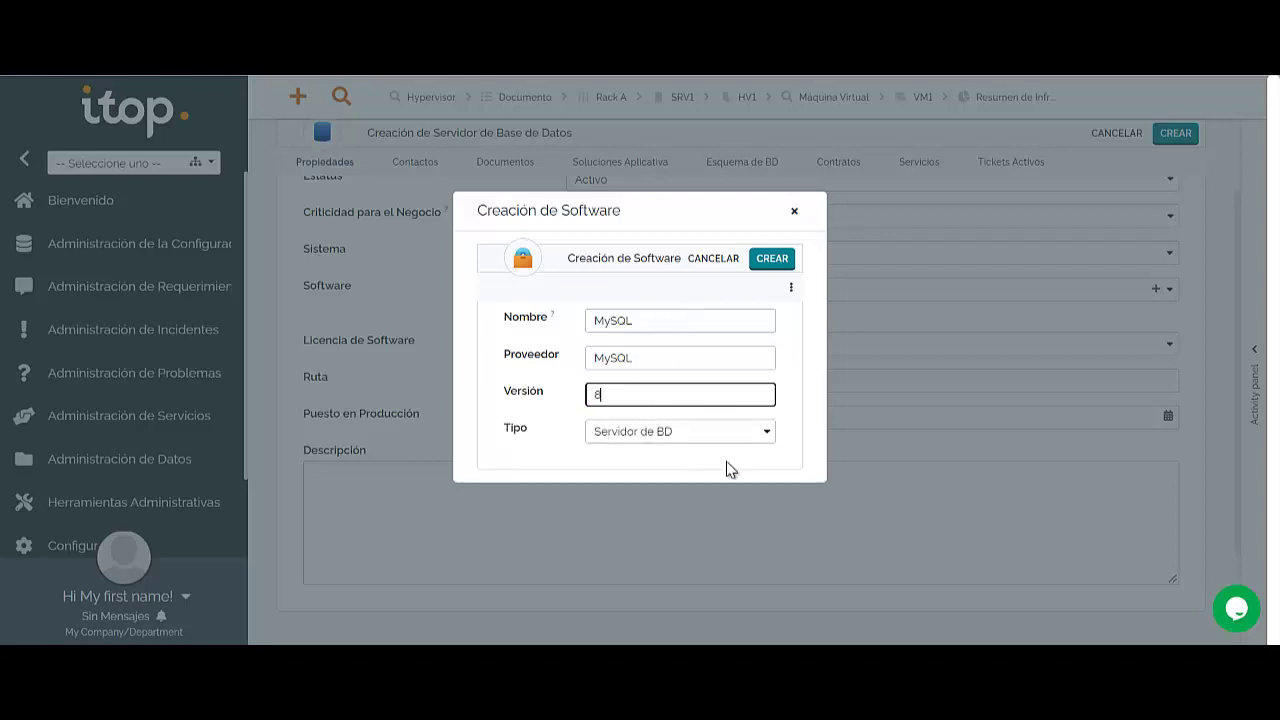
{"action": "left_click", "coordinate": [770, 258]}
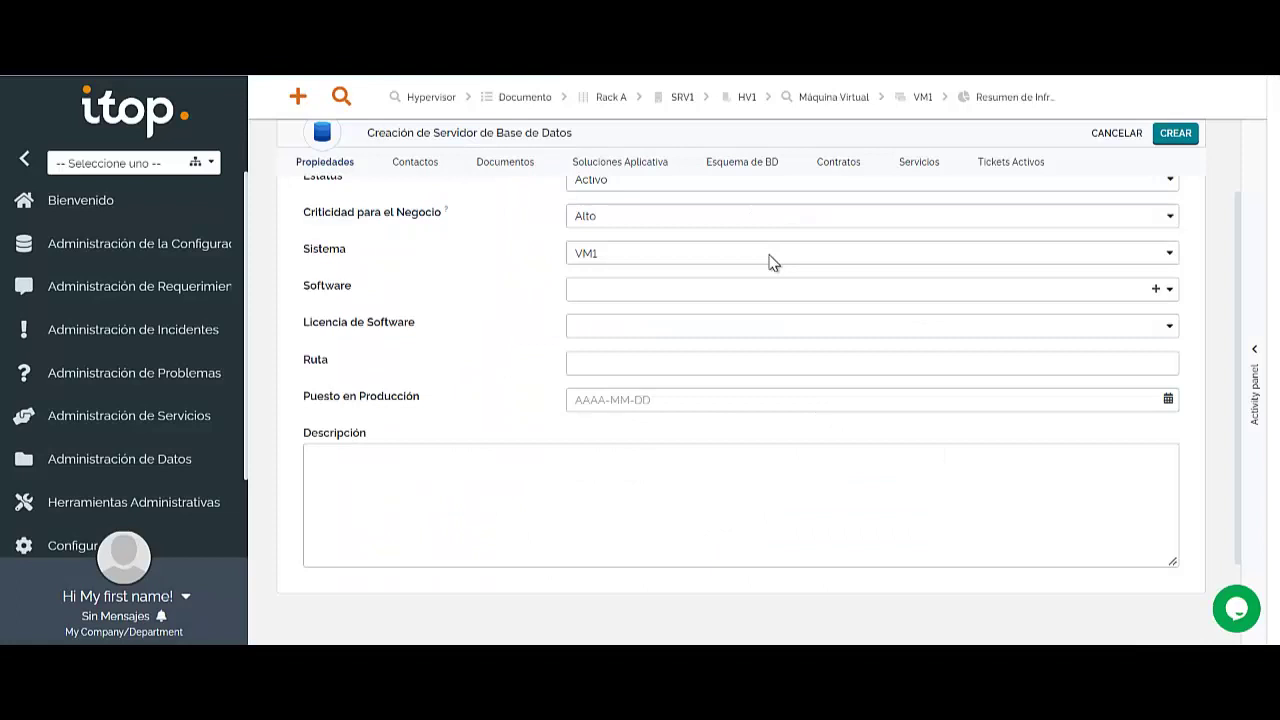
Step: Review the database server's remaining fields, leaving Licencia de Software, Ruta and Puesto en Producción blank, and create it
{"action": "left_click", "coordinate": [650, 332]}
{"action": "left_click", "coordinate": [727, 326]}
{"action": "left_click", "coordinate": [568, 363]}
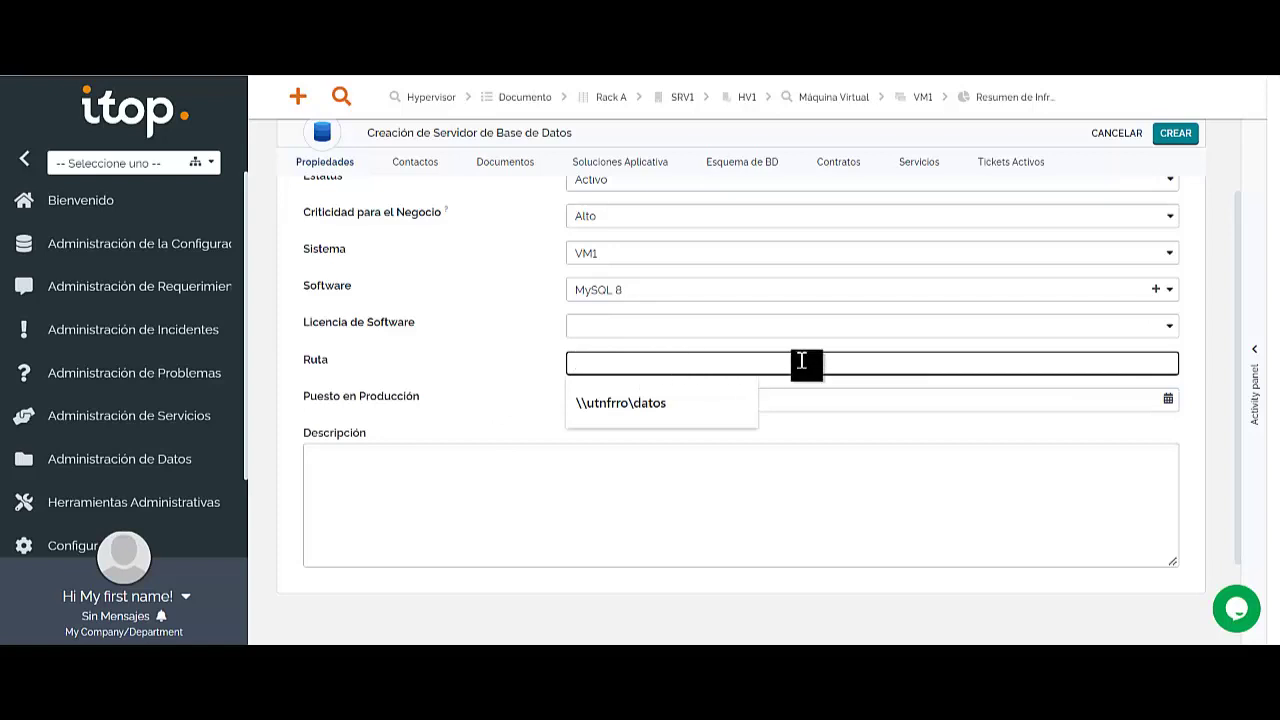
{"action": "key", "text": "Tab"}
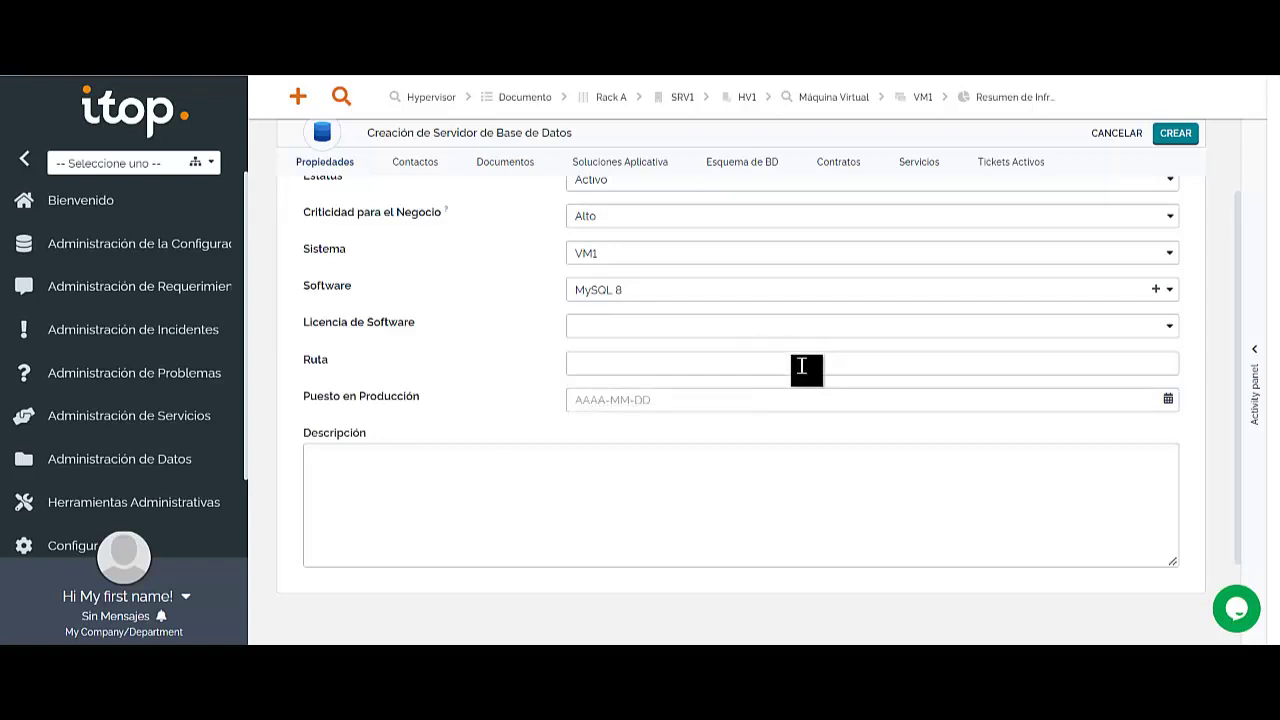
{"action": "scroll", "coordinate": [674, 366], "scroll_direction": "up", "scroll_amount": 3}
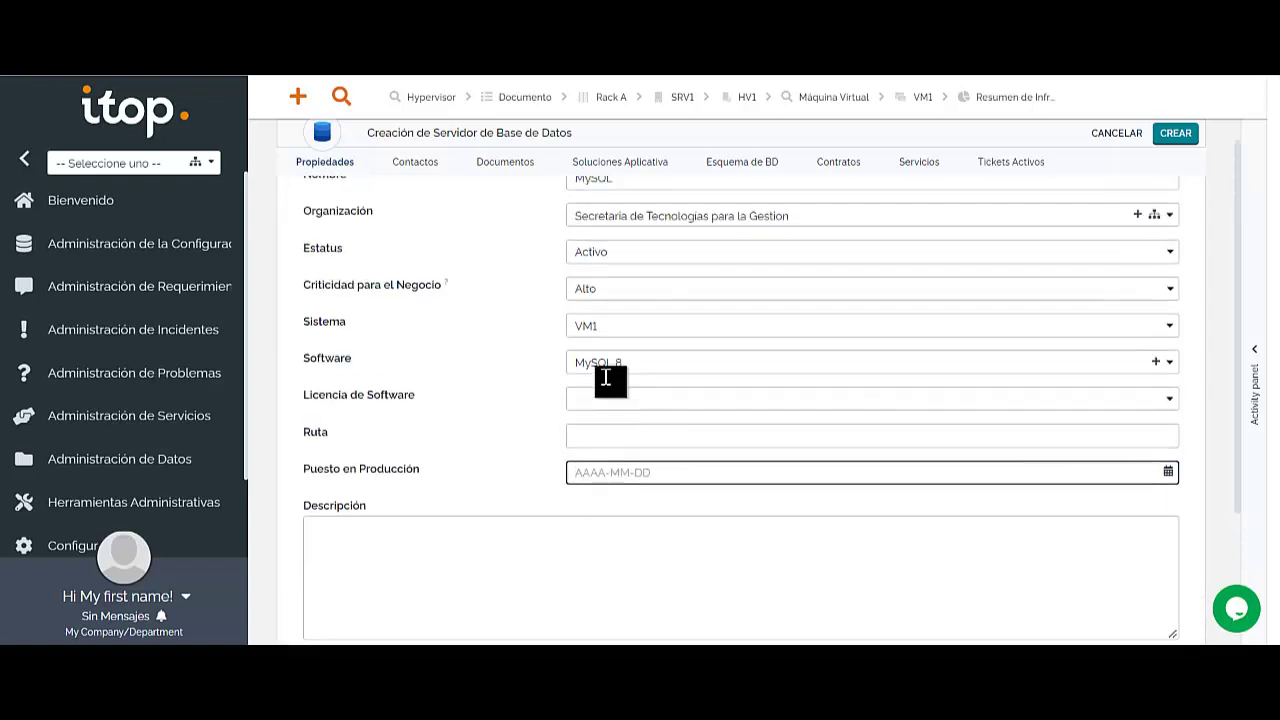
{"action": "scroll", "coordinate": [680, 449], "scroll_direction": "down", "scroll_amount": 2}
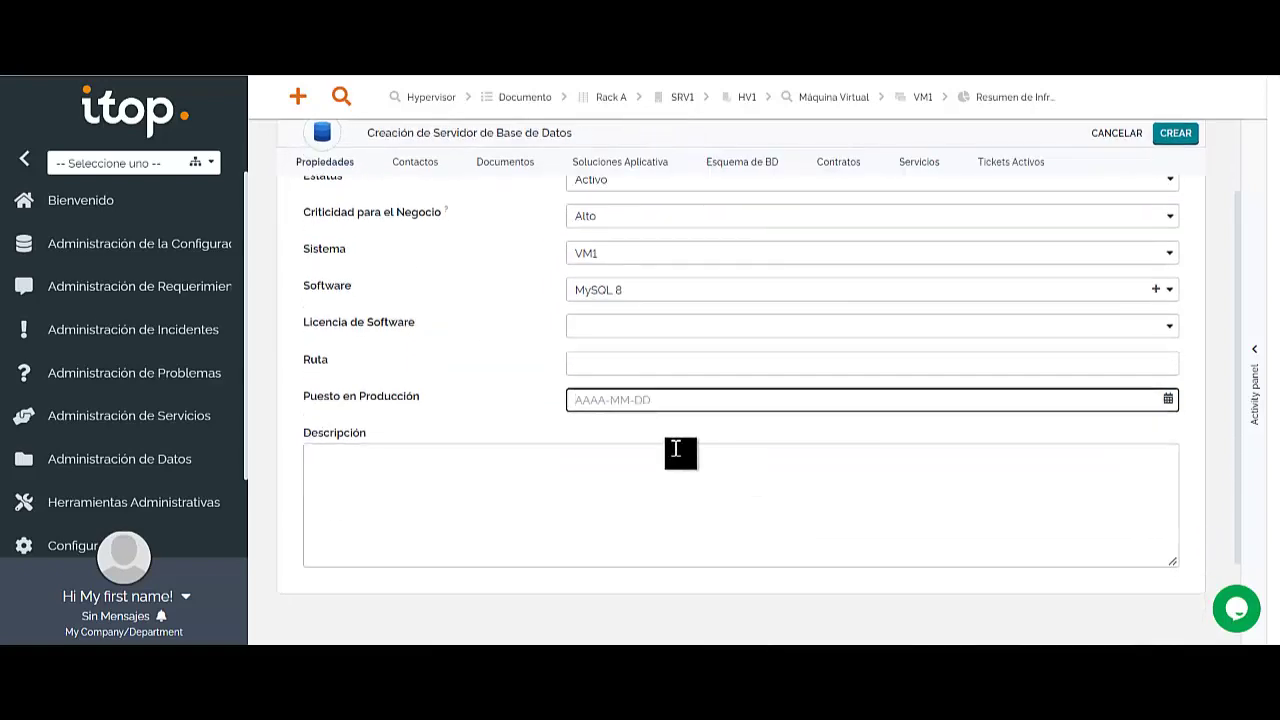
{"action": "scroll", "coordinate": [614, 453], "scroll_direction": "up", "scroll_amount": 2}
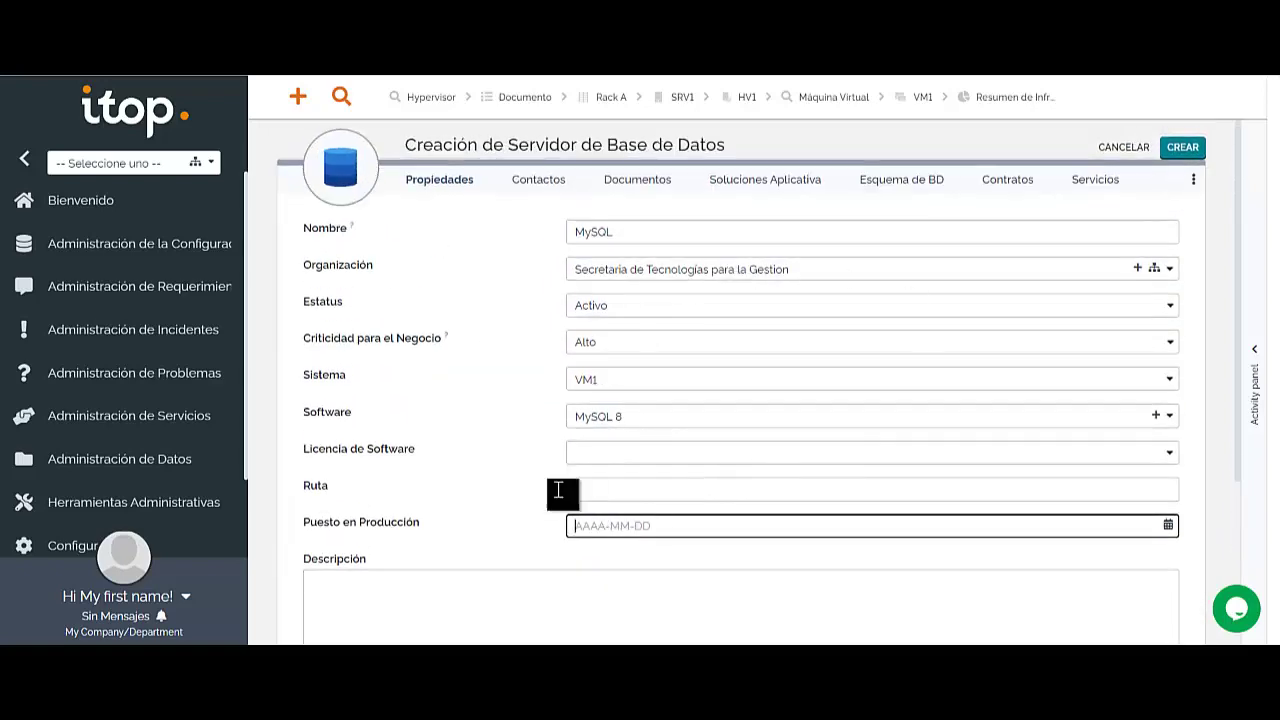
{"action": "scroll", "coordinate": [540, 390], "scroll_direction": "down", "scroll_amount": 2}
{"action": "scroll", "coordinate": [608, 514], "scroll_direction": "up", "scroll_amount": 3}
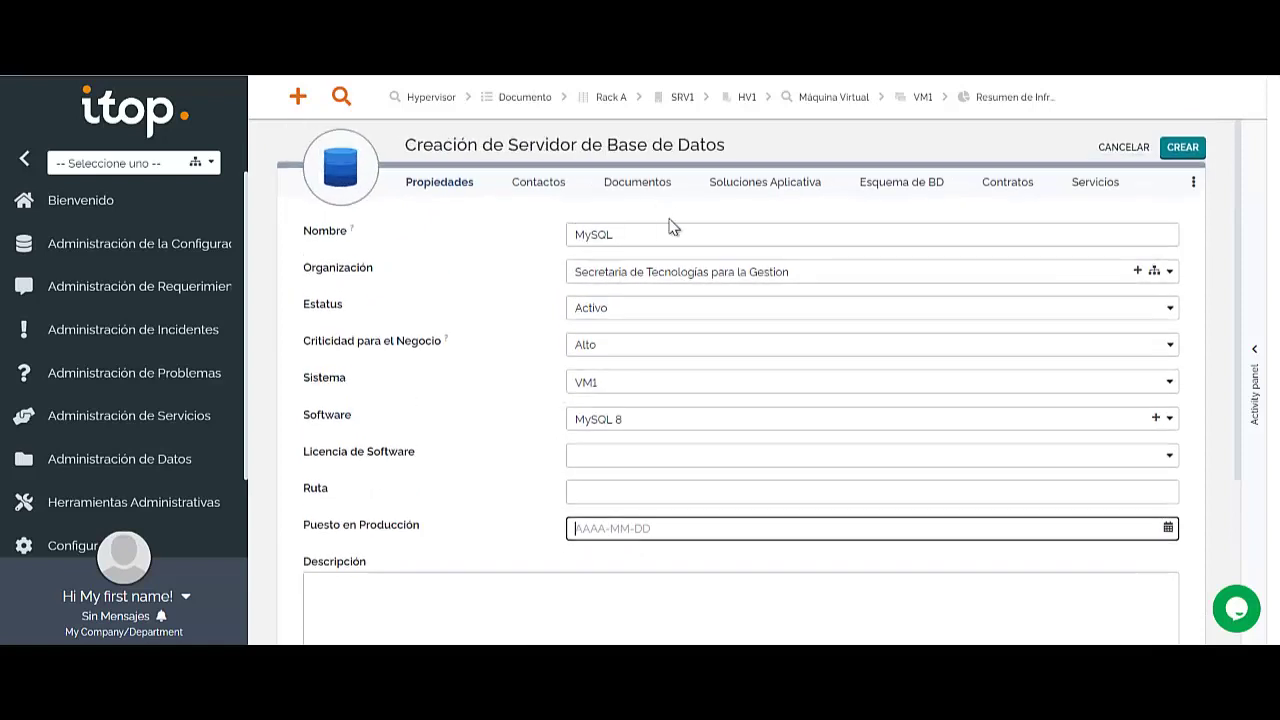
{"action": "left_click", "coordinate": [1182, 147]}
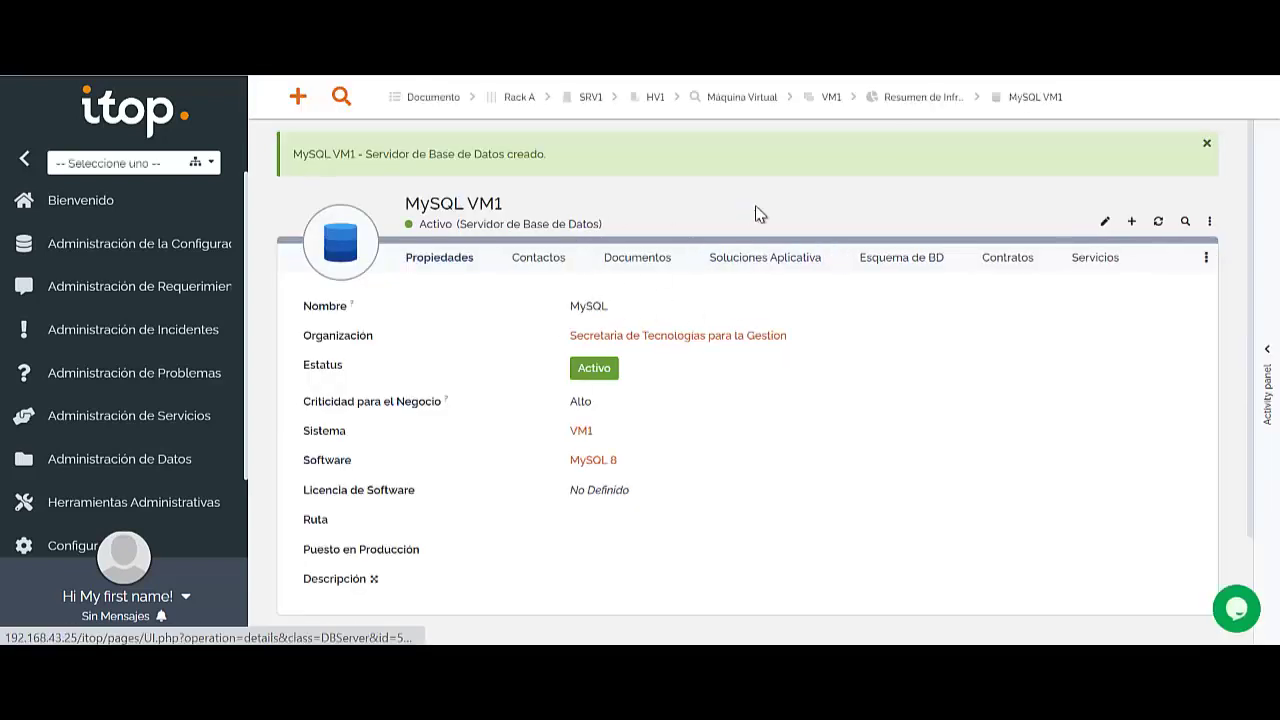
Step: Start a new Esquema de Base de Datos from the Resumen de Infraestructura and name it dbAplicacion1
{"action": "left_click", "coordinate": [937, 97]}
{"action": "scroll", "coordinate": [852, 390], "scroll_direction": "down", "scroll_amount": 4}
{"action": "scroll", "coordinate": [666, 351], "scroll_direction": "down", "scroll_amount": 2}
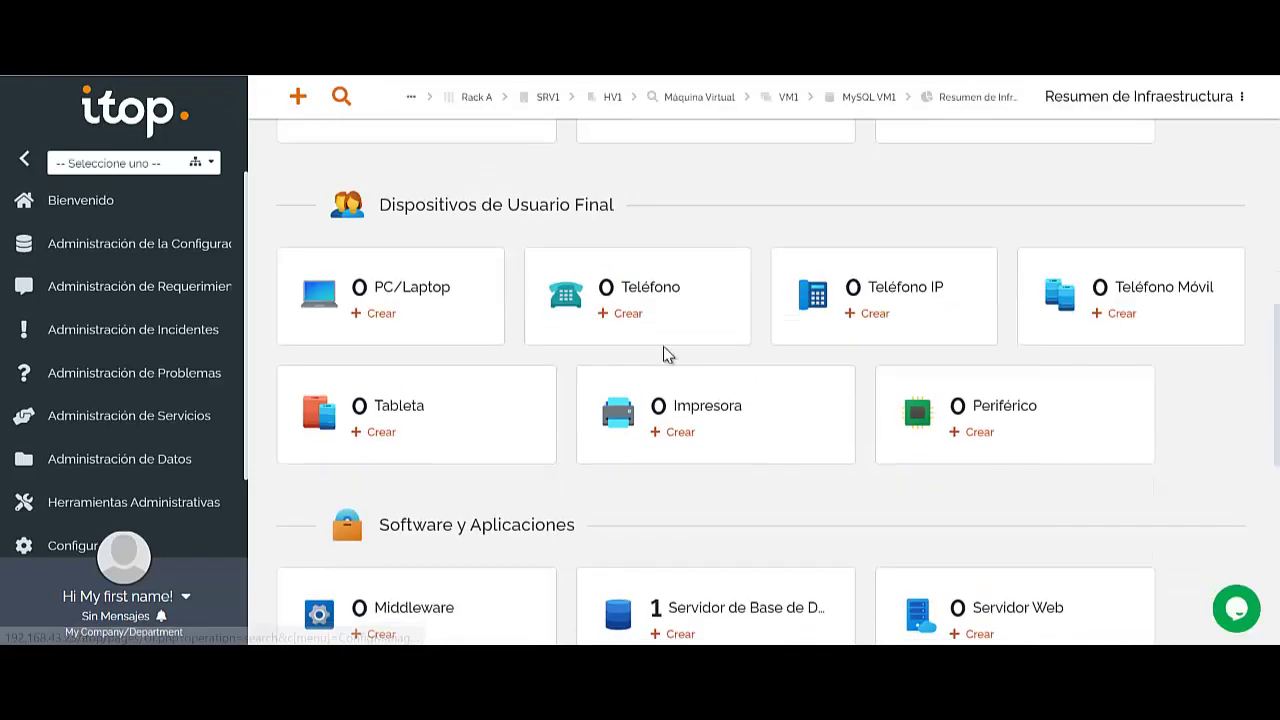
{"action": "scroll", "coordinate": [657, 466], "scroll_direction": "down", "scroll_amount": 3}
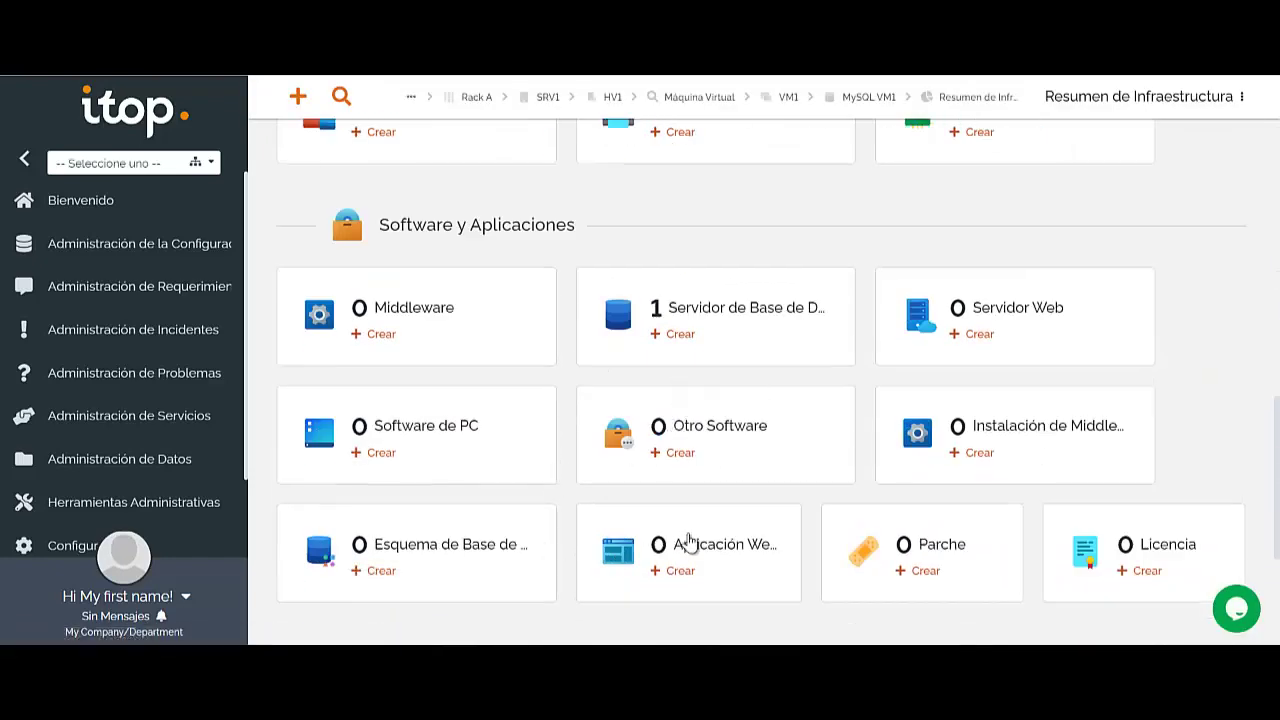
{"action": "left_click", "coordinate": [447, 548]}
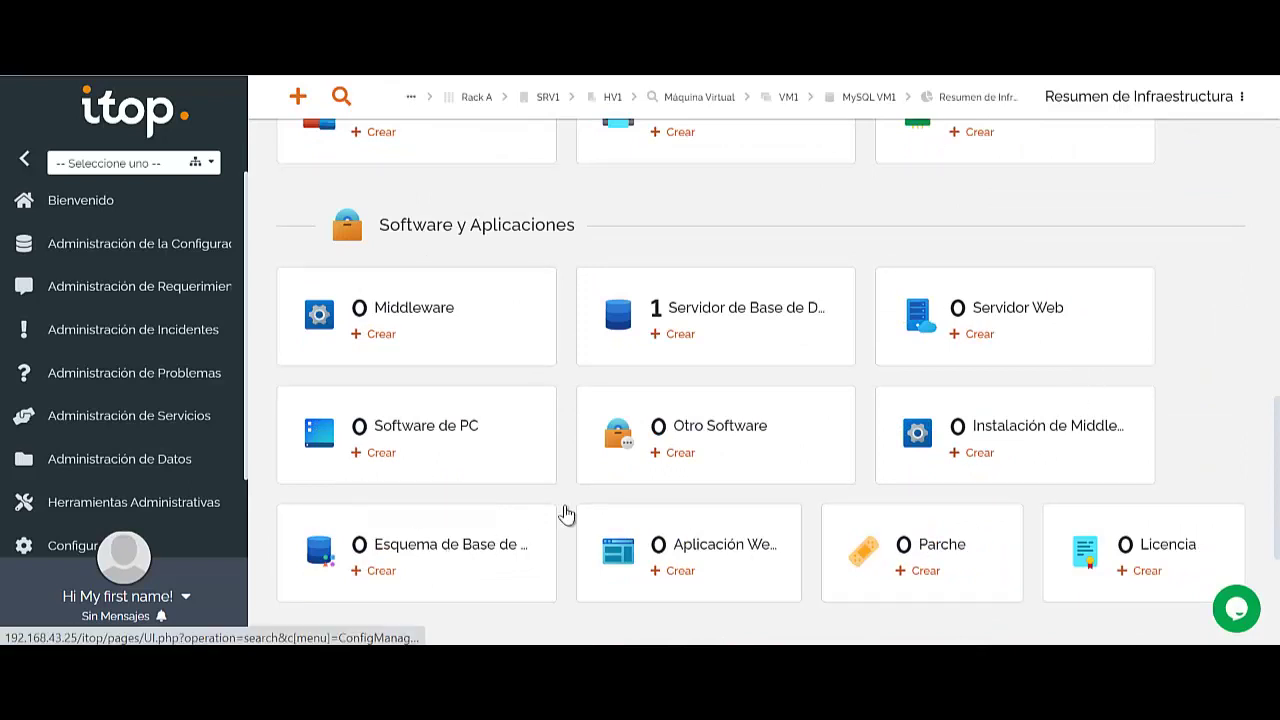
{"action": "left_click", "coordinate": [806, 262]}
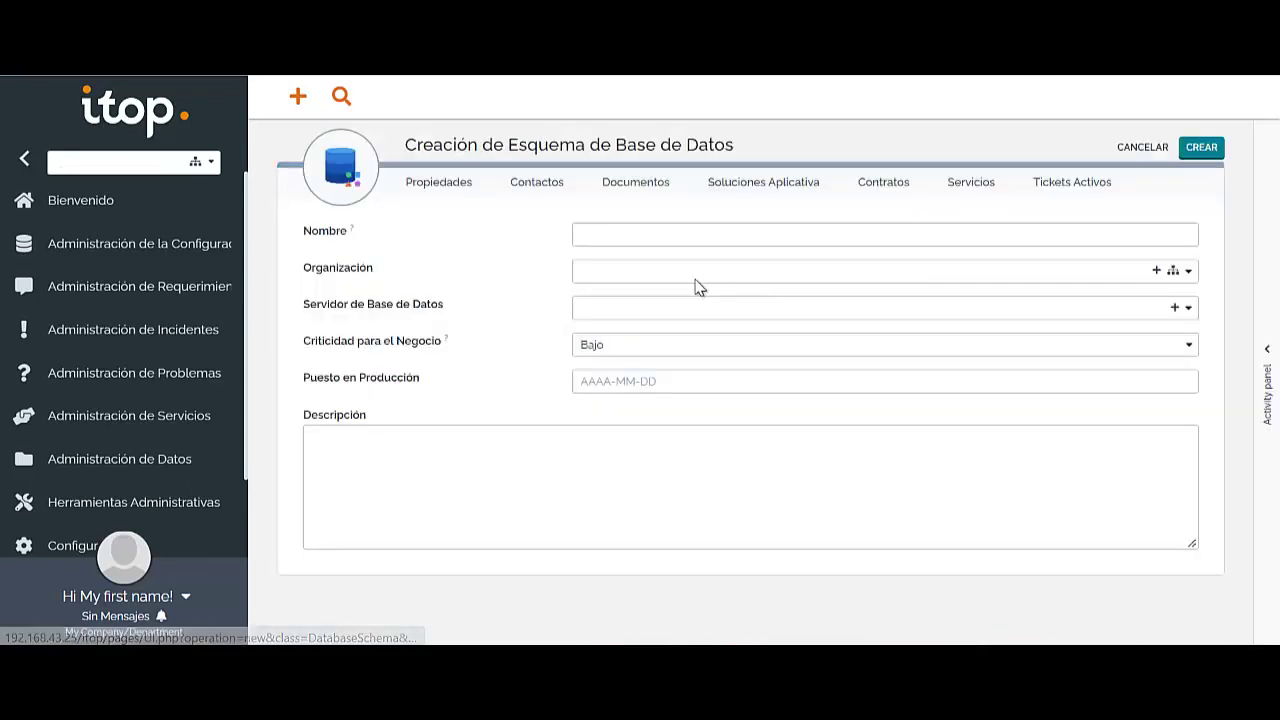
{"action": "left_click", "coordinate": [650, 236]}
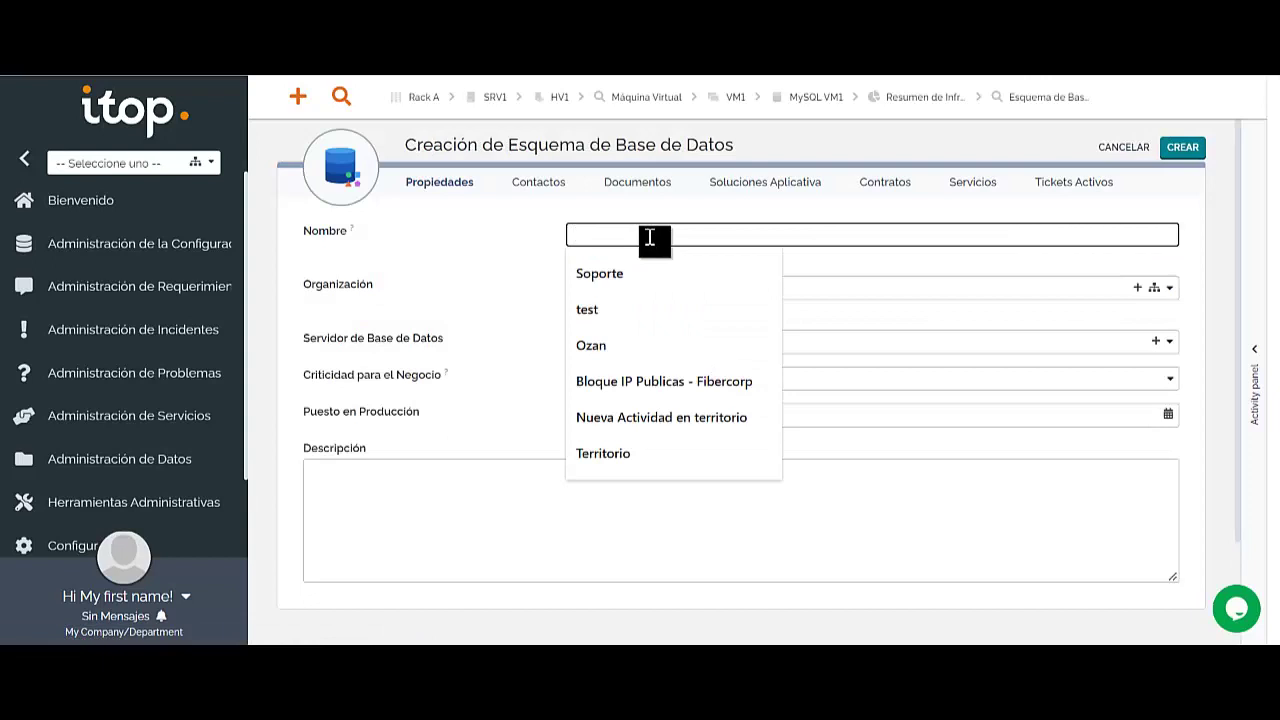
{"action": "type", "text": "db"}
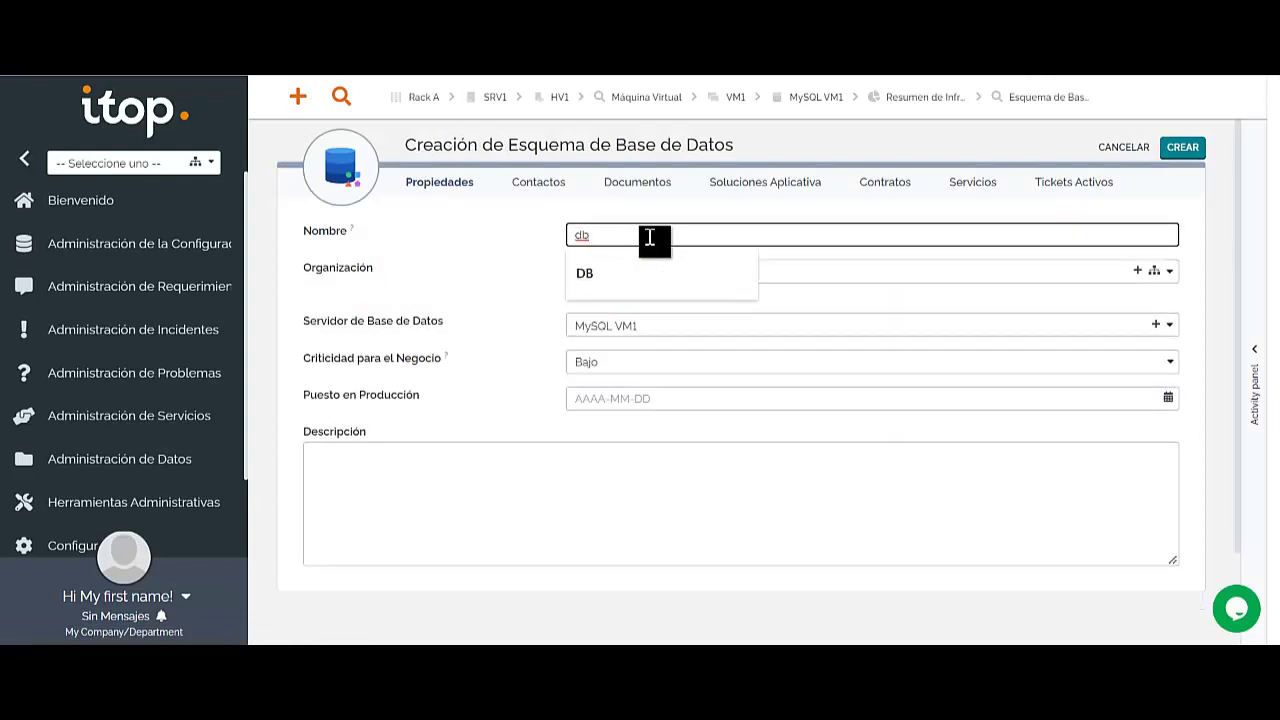
{"action": "type", "text": "Apñ"}
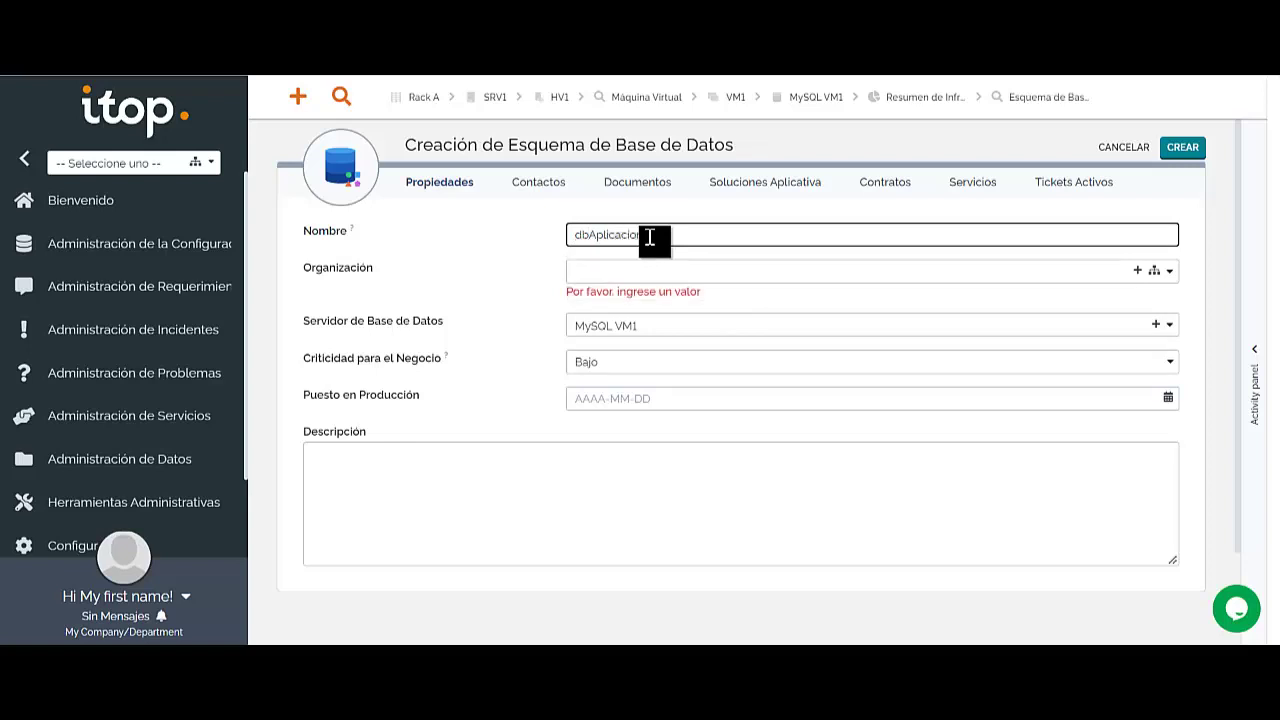
Step: Set the schema's Organización to Secretaria de Tecnologias para la Gestion and its Criticidad para el Negocio to Alto, and create it
{"action": "left_click", "coordinate": [678, 279]}
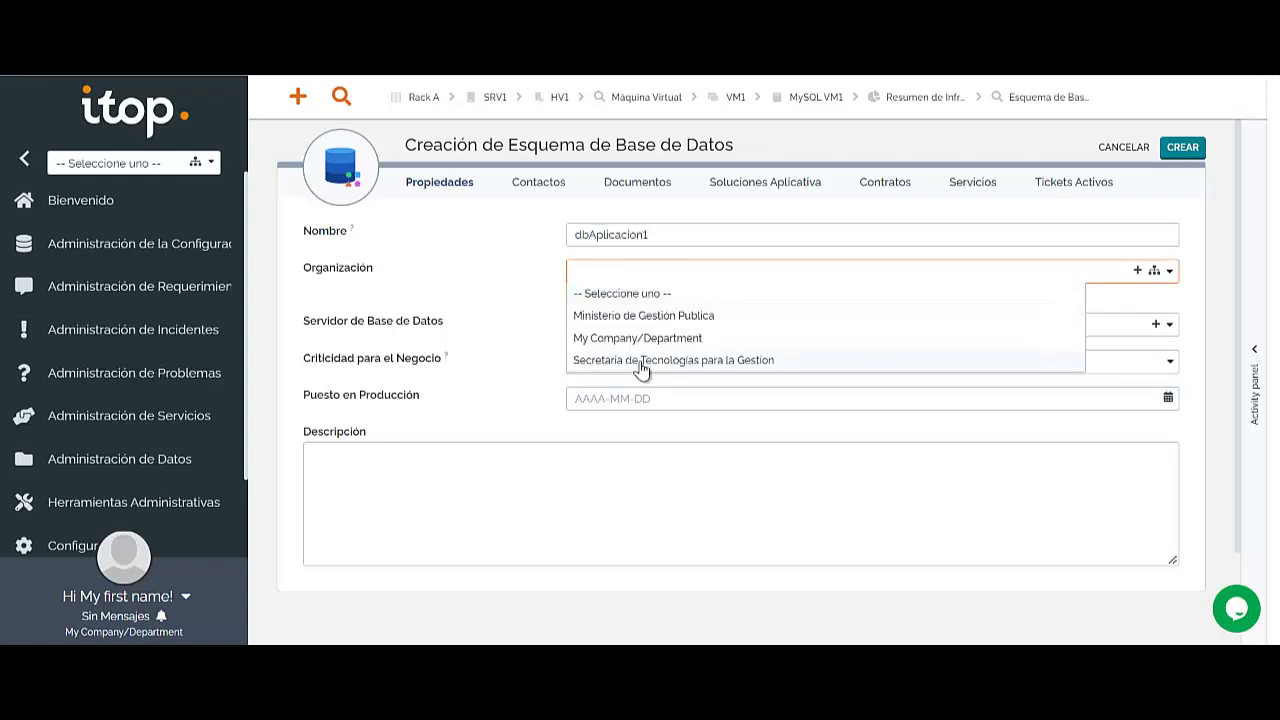
{"action": "left_click", "coordinate": [643, 366]}
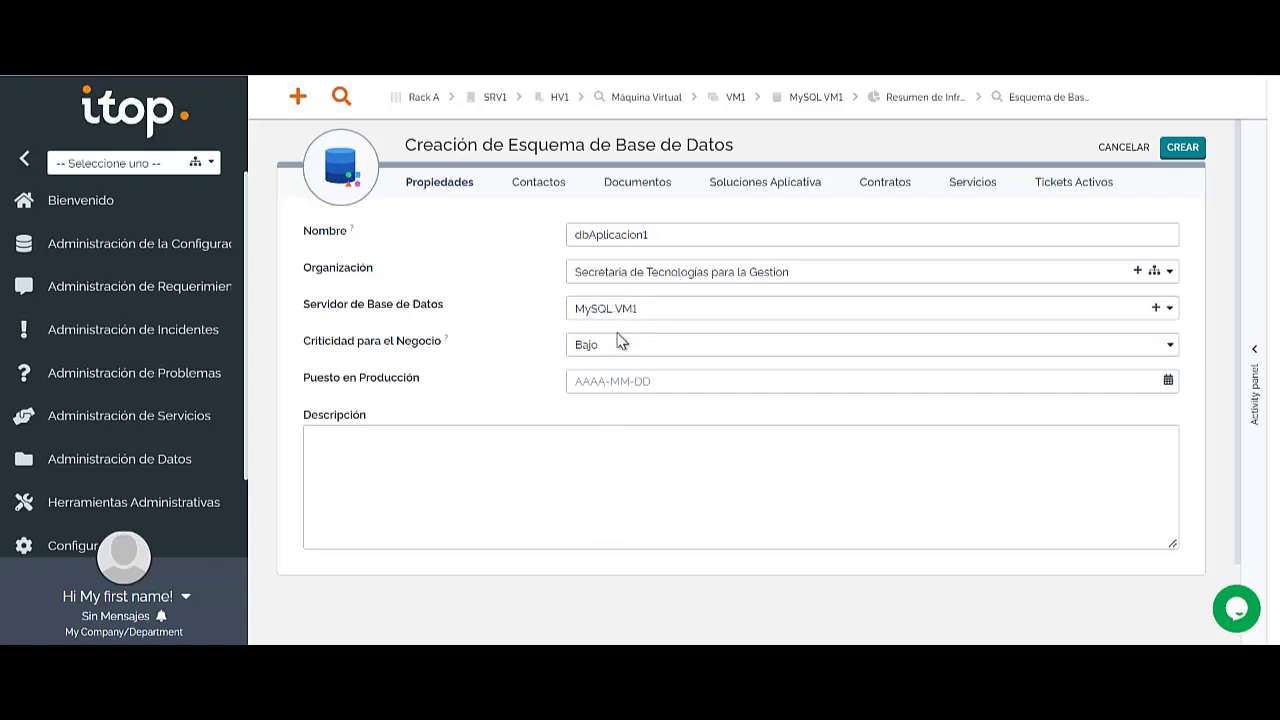
{"action": "left_click", "coordinate": [620, 344]}
{"action": "left_click", "coordinate": [617, 380]}
{"action": "left_click", "coordinate": [624, 460]}
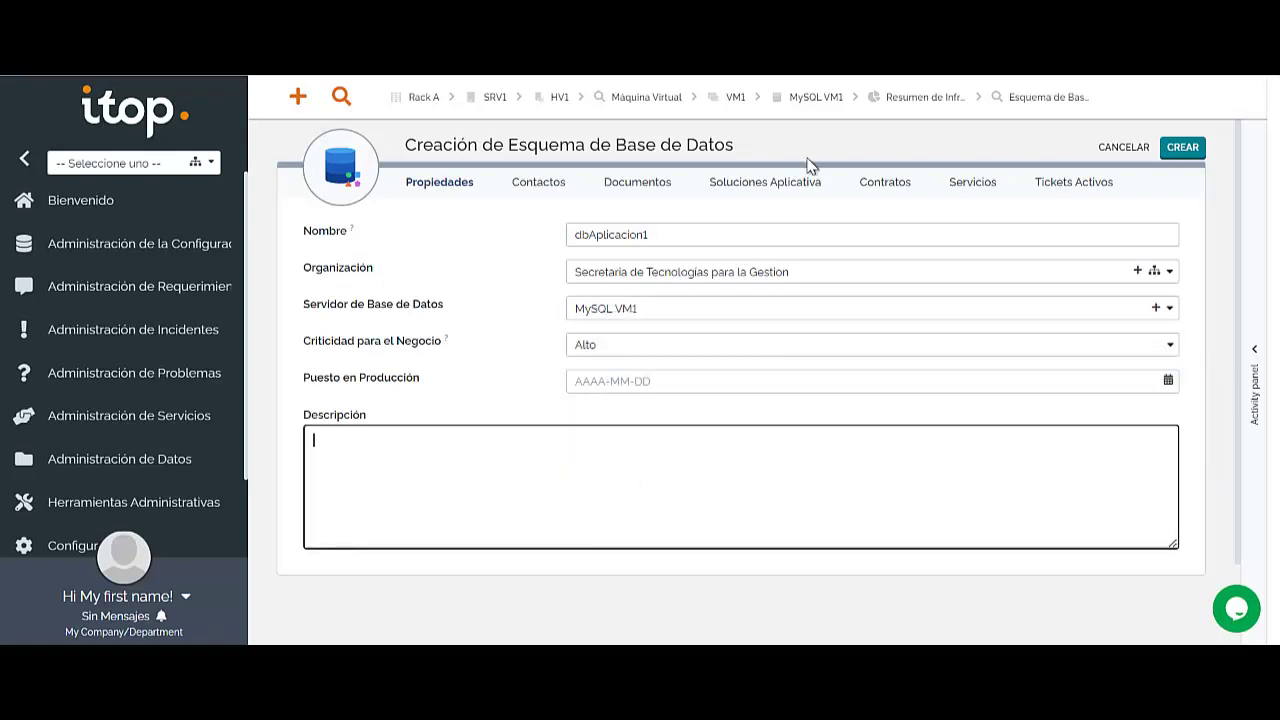
{"action": "left_click", "coordinate": [1182, 147]}
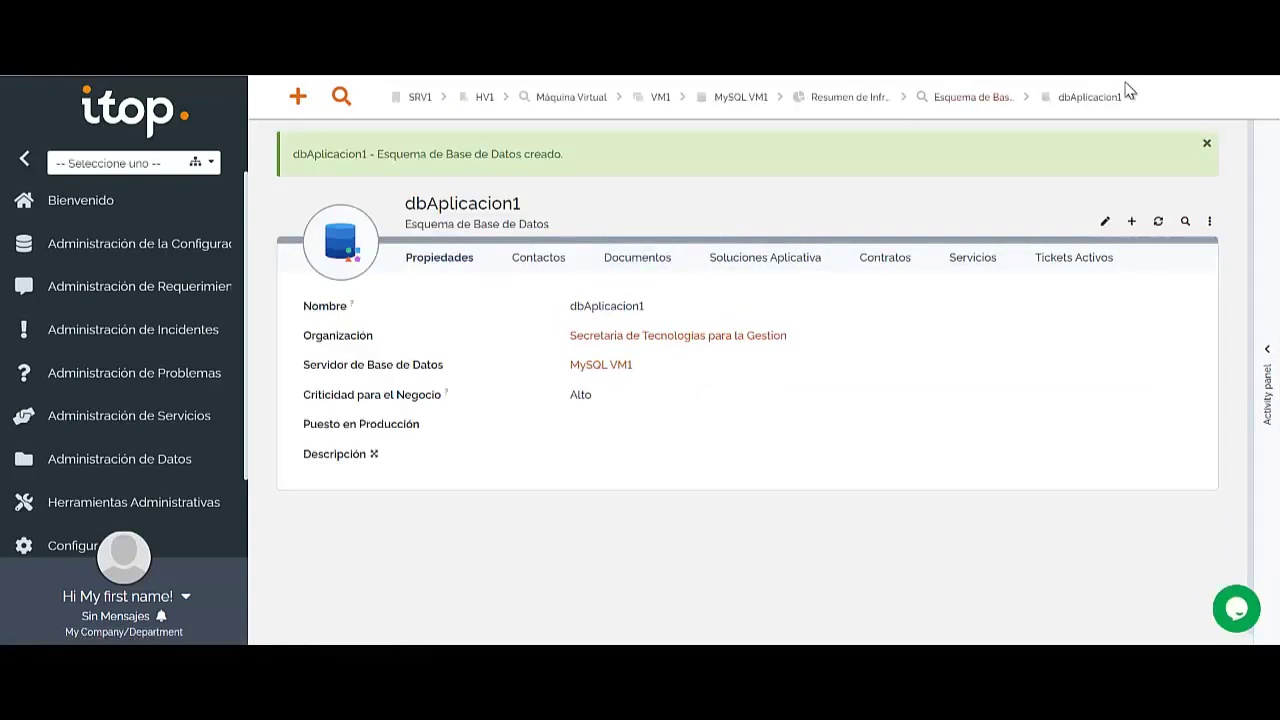
Step: Open VM1's record from the Máquina Virtual list in the Resumen de Infraestructura
{"action": "left_click", "coordinate": [867, 108]}
{"action": "scroll", "coordinate": [731, 383], "scroll_direction": "down", "scroll_amount": 4}
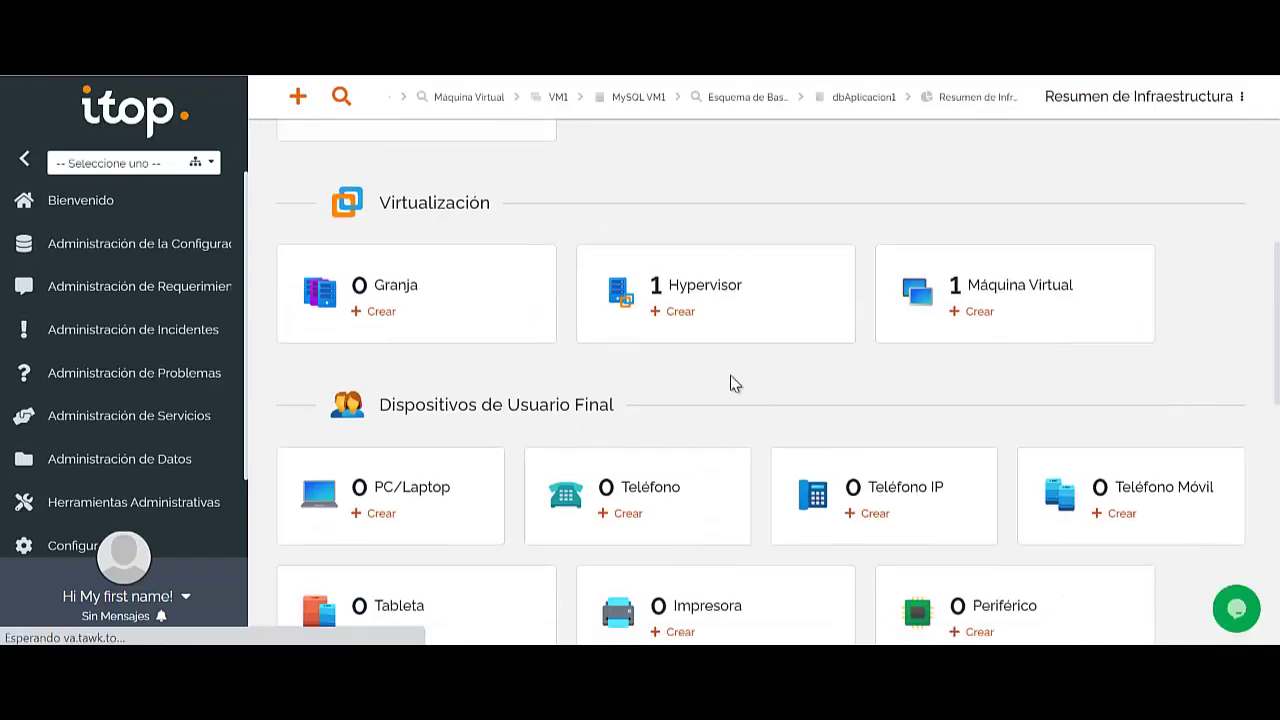
{"action": "scroll", "coordinate": [660, 411], "scroll_direction": "down", "scroll_amount": 3}
{"action": "scroll", "coordinate": [1040, 449], "scroll_direction": "up", "scroll_amount": 4}
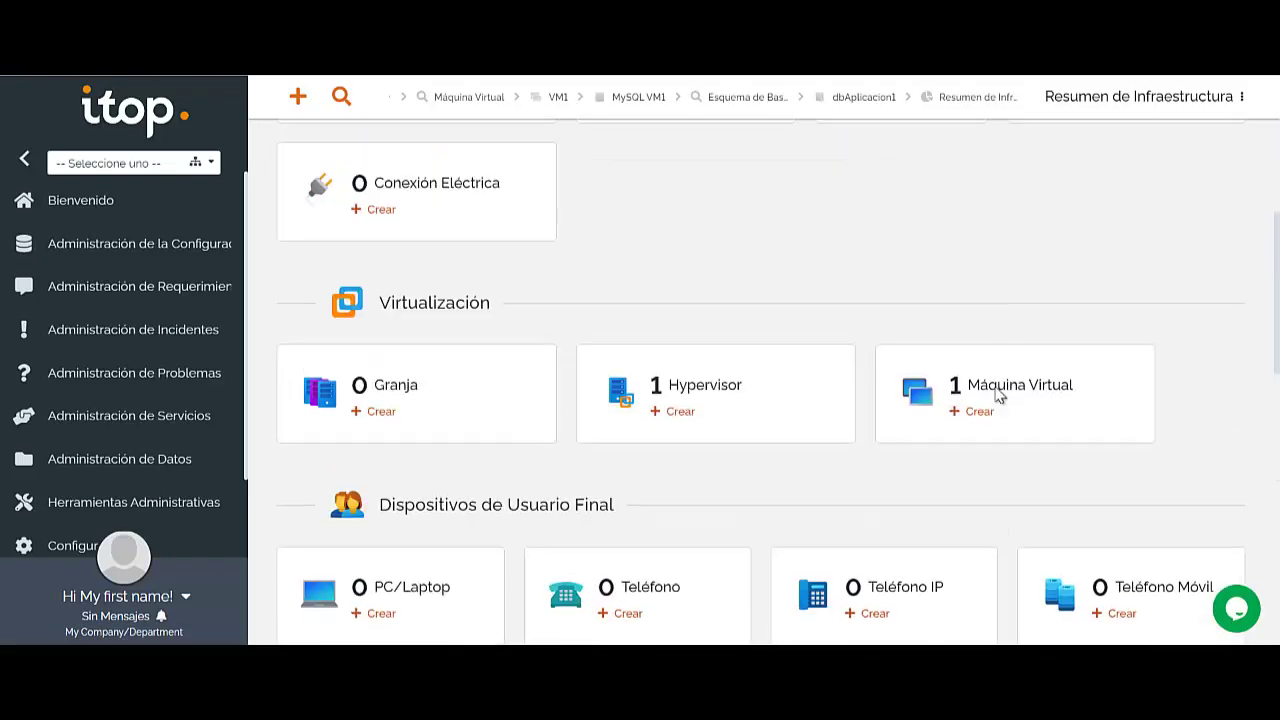
{"action": "left_click", "coordinate": [968, 393]}
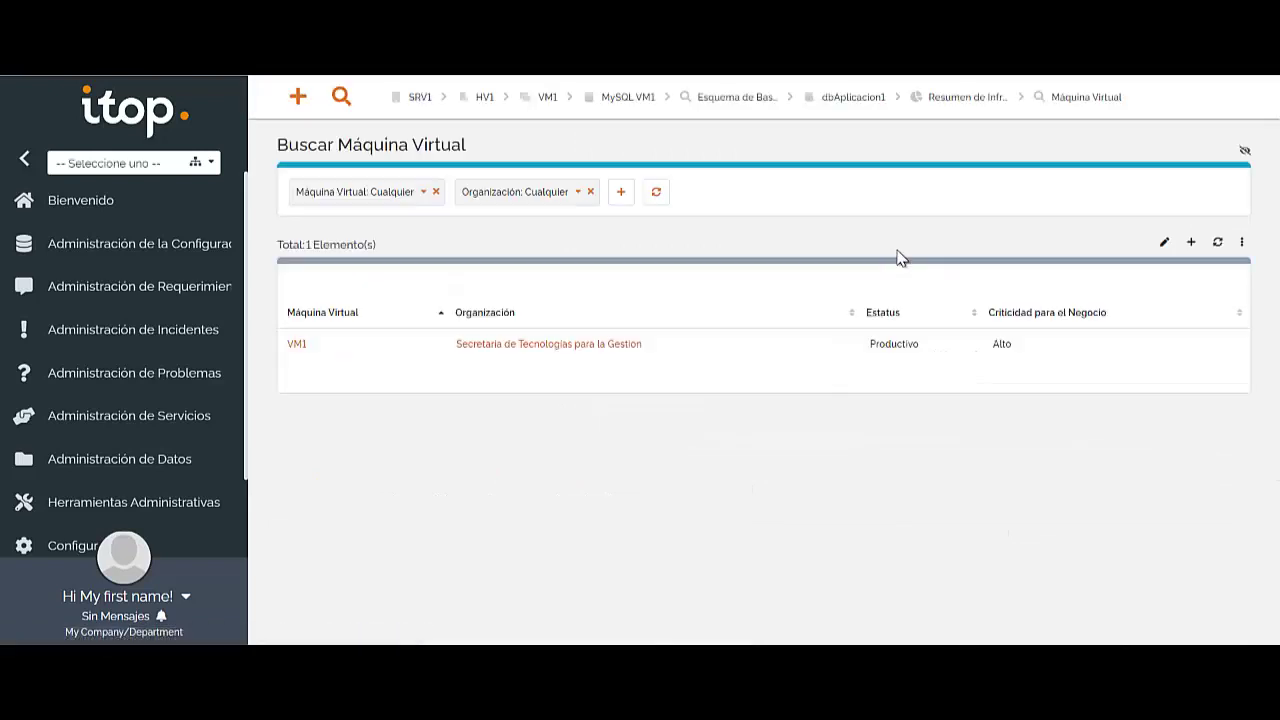
{"action": "left_click", "coordinate": [1242, 244]}
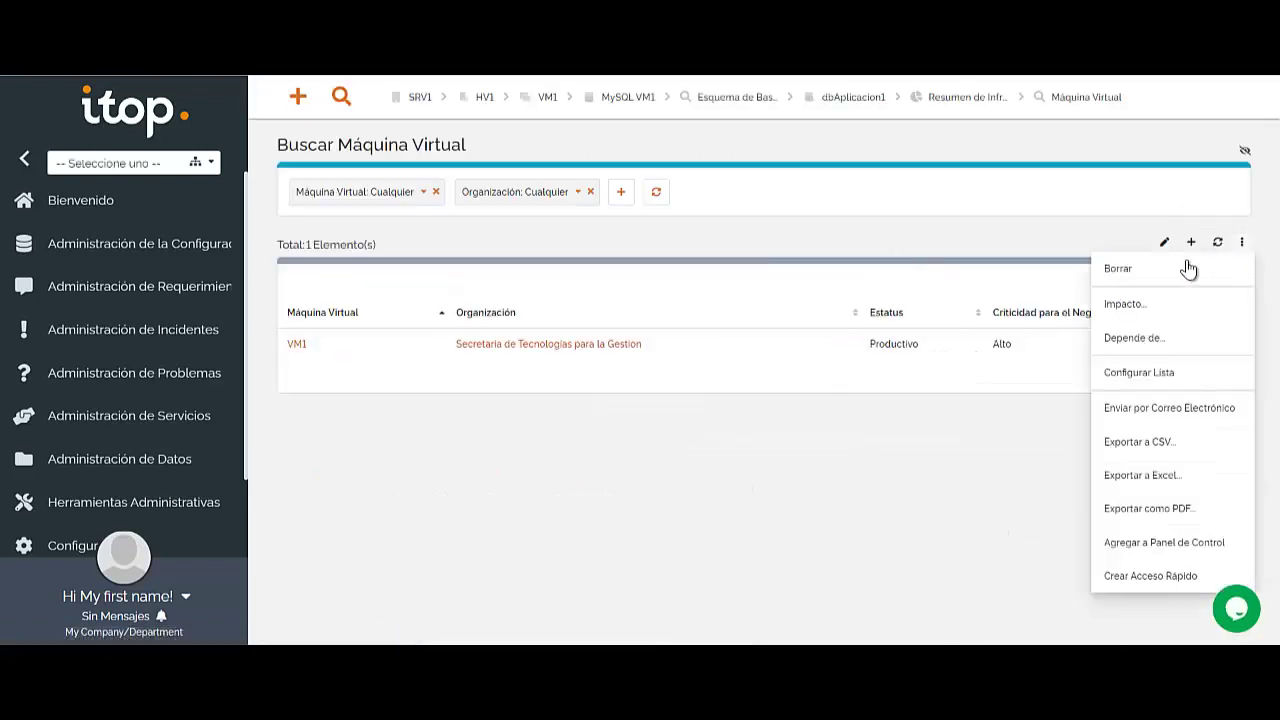
{"action": "left_click", "coordinate": [760, 443]}
{"action": "left_click", "coordinate": [389, 343]}
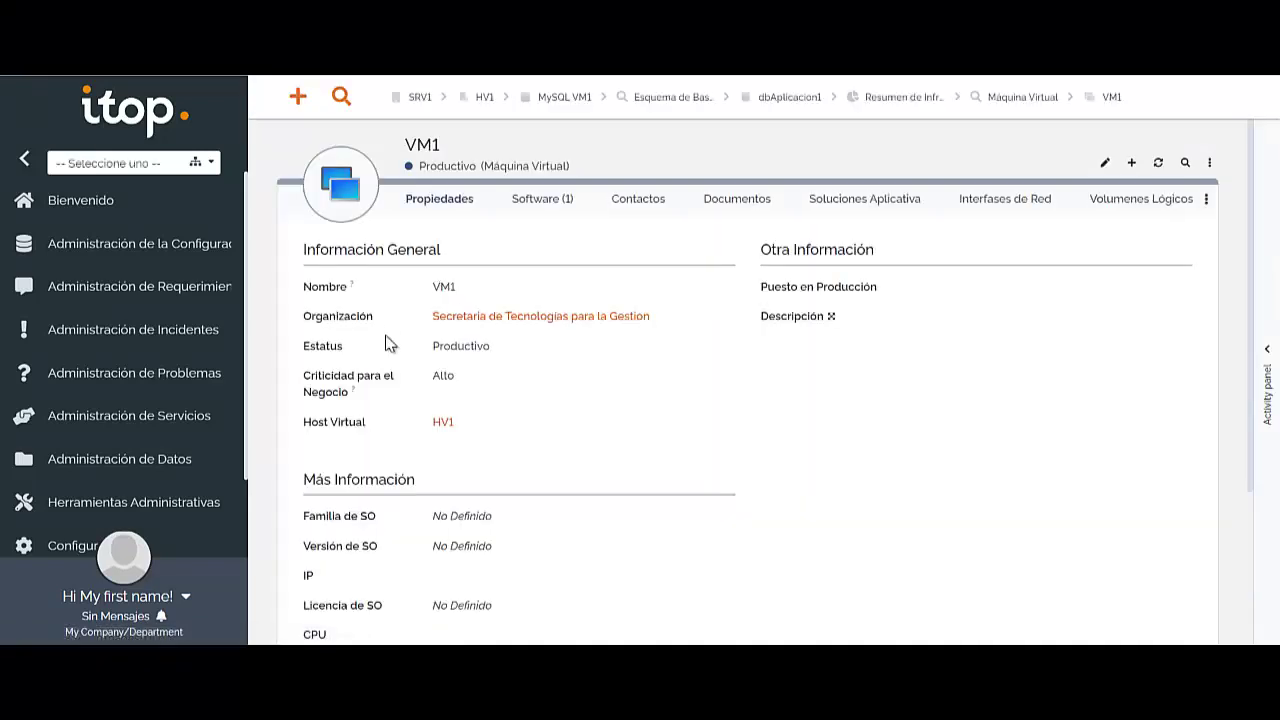
Step: Clone VM1 as a virtual machine named VM2, keeping the copied Organización, Estatus, Criticidad and Host Virtual, and create it
{"action": "left_click", "coordinate": [1211, 164]}
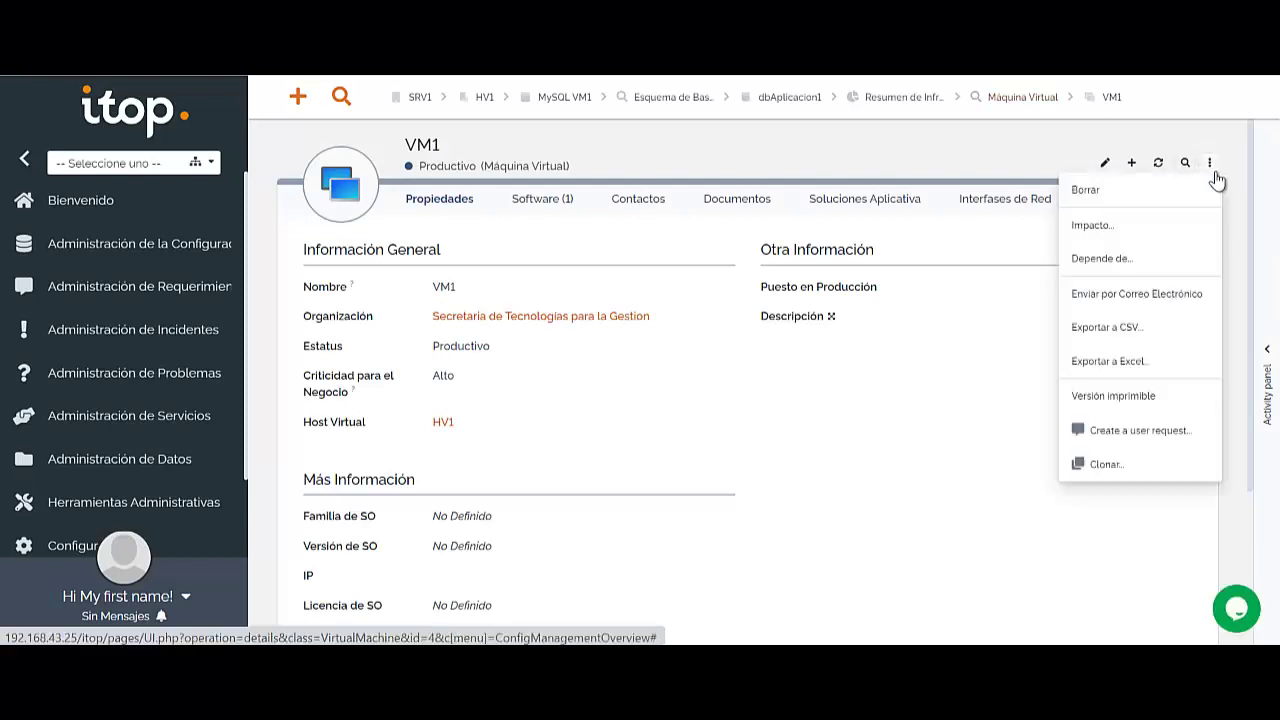
{"action": "left_click", "coordinate": [1120, 468]}
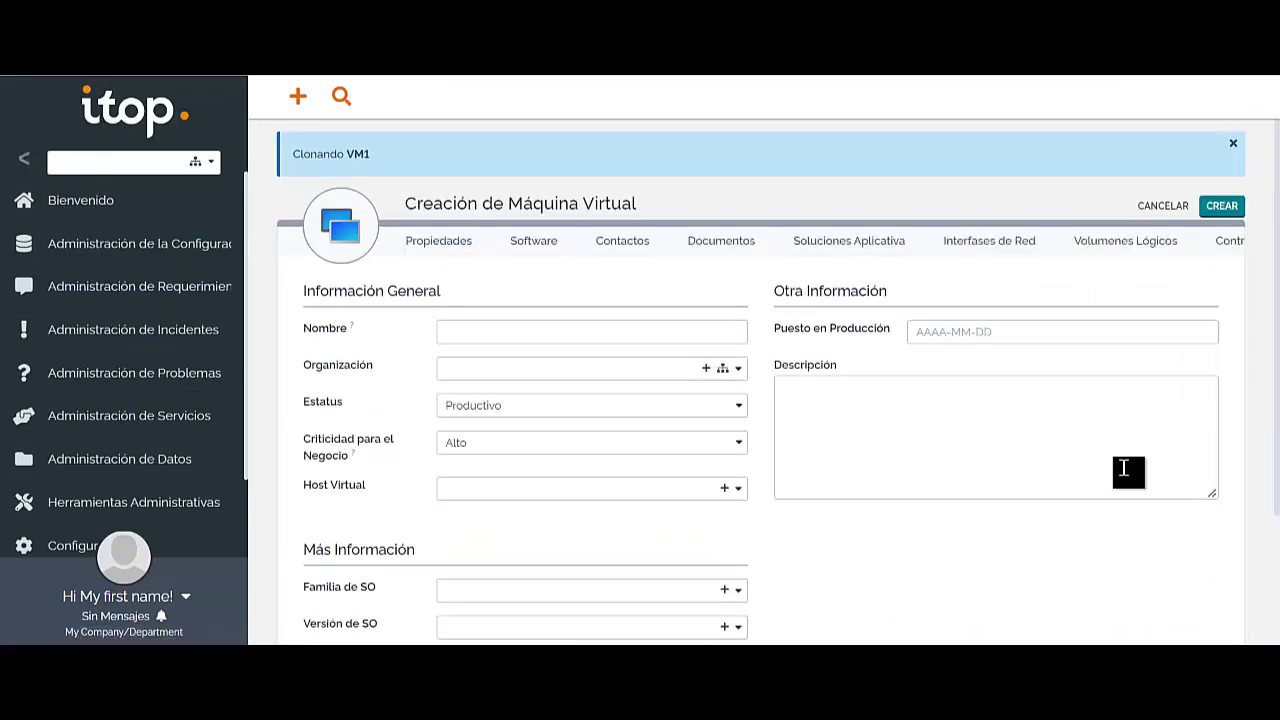
{"action": "scroll", "coordinate": [526, 403], "scroll_direction": "down", "scroll_amount": 3}
{"action": "scroll", "coordinate": [531, 263], "scroll_direction": "up", "scroll_amount": 3}
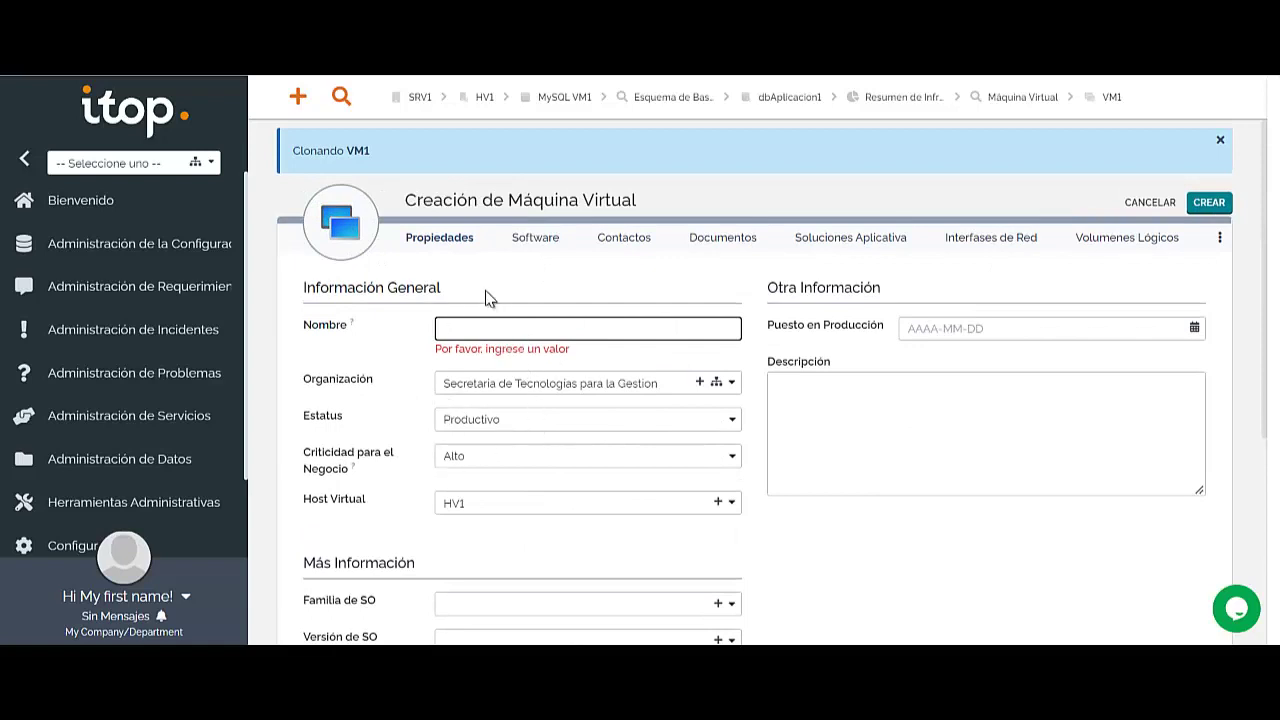
{"action": "type", "text": "VM2"}
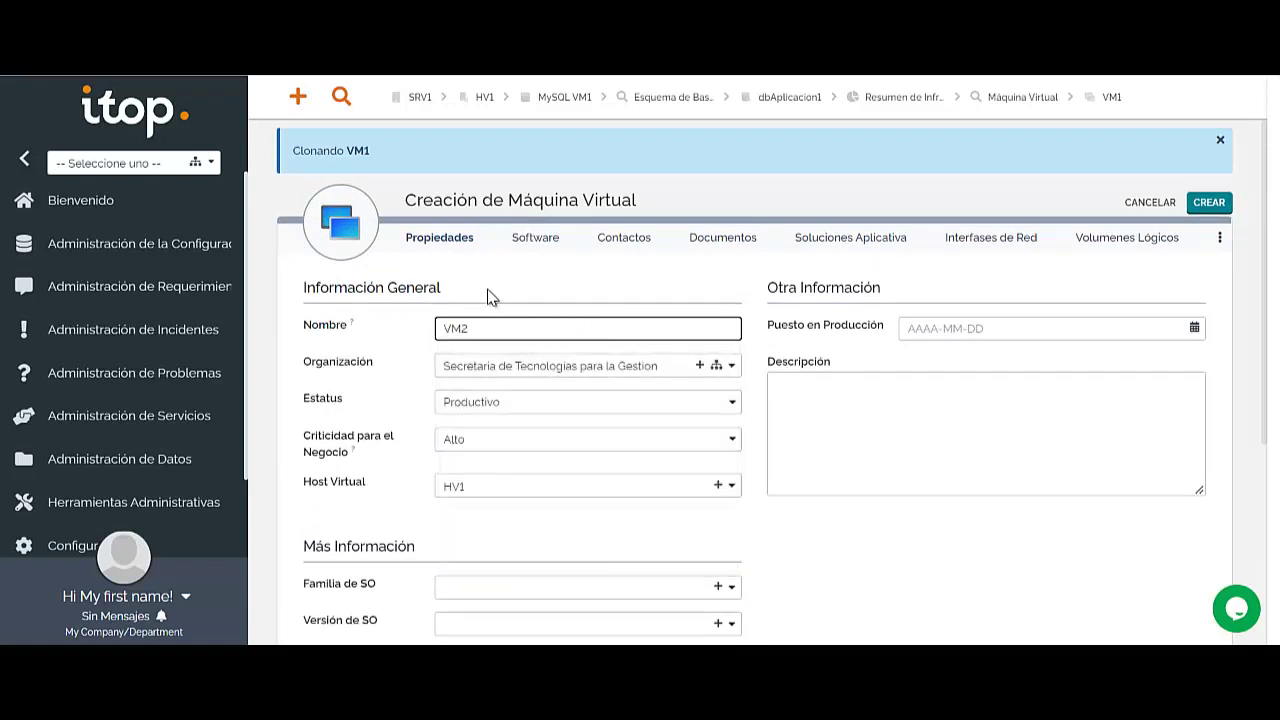
{"action": "scroll", "coordinate": [640, 360], "scroll_direction": "down", "scroll_amount": 3}
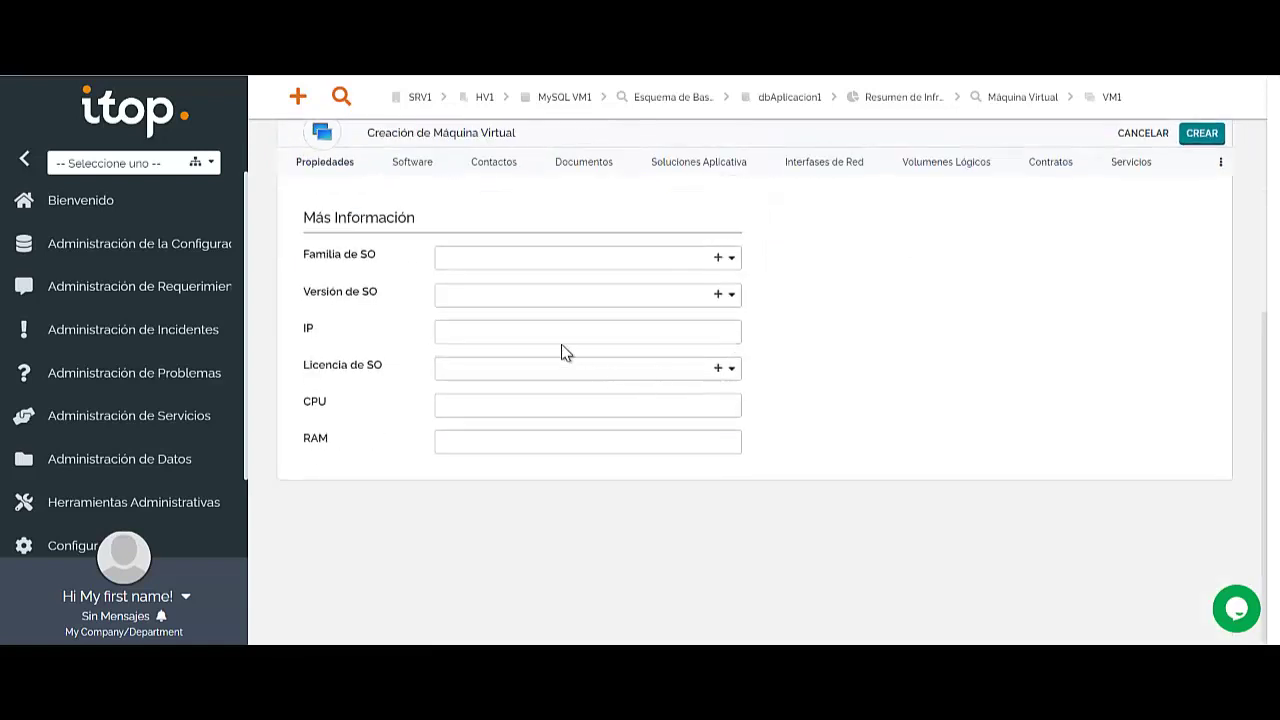
{"action": "scroll", "coordinate": [800, 320], "scroll_direction": "up", "scroll_amount": 3}
{"action": "left_click", "coordinate": [1211, 201]}
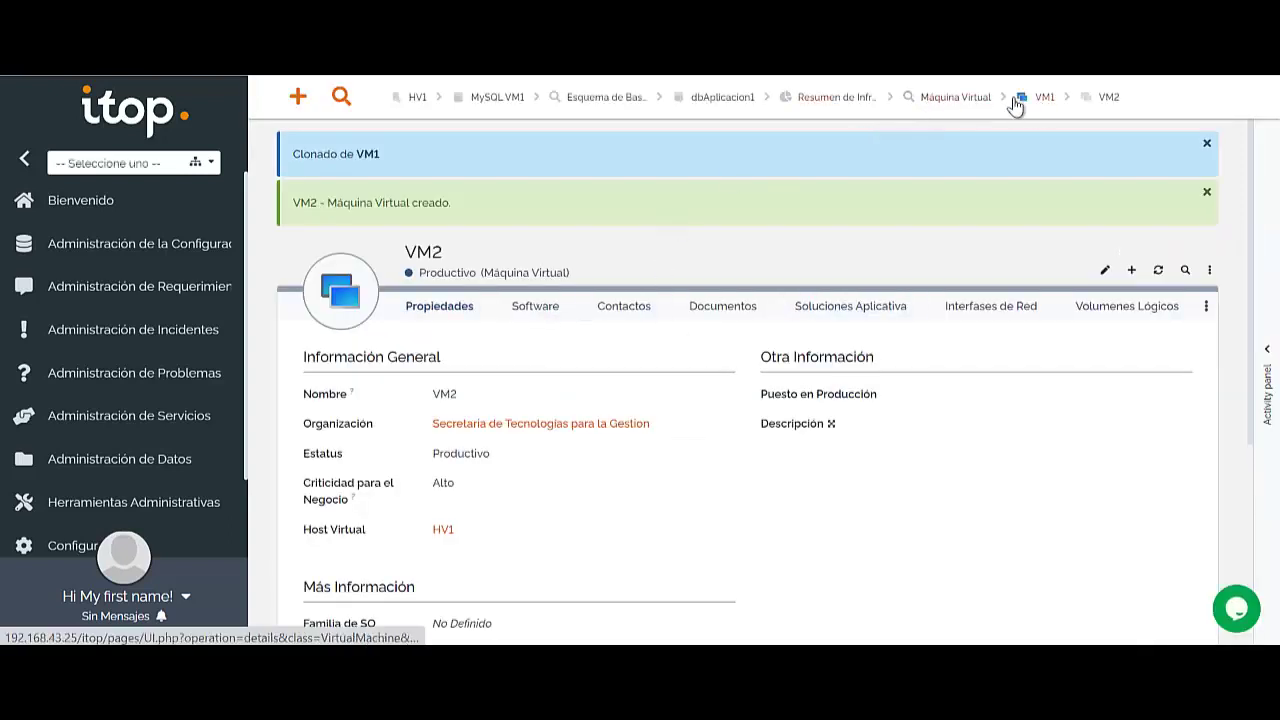
Step: Start a new Servidor Web from the Resumen de Infraestructura and name it Apache2
{"action": "left_click", "coordinate": [856, 98]}
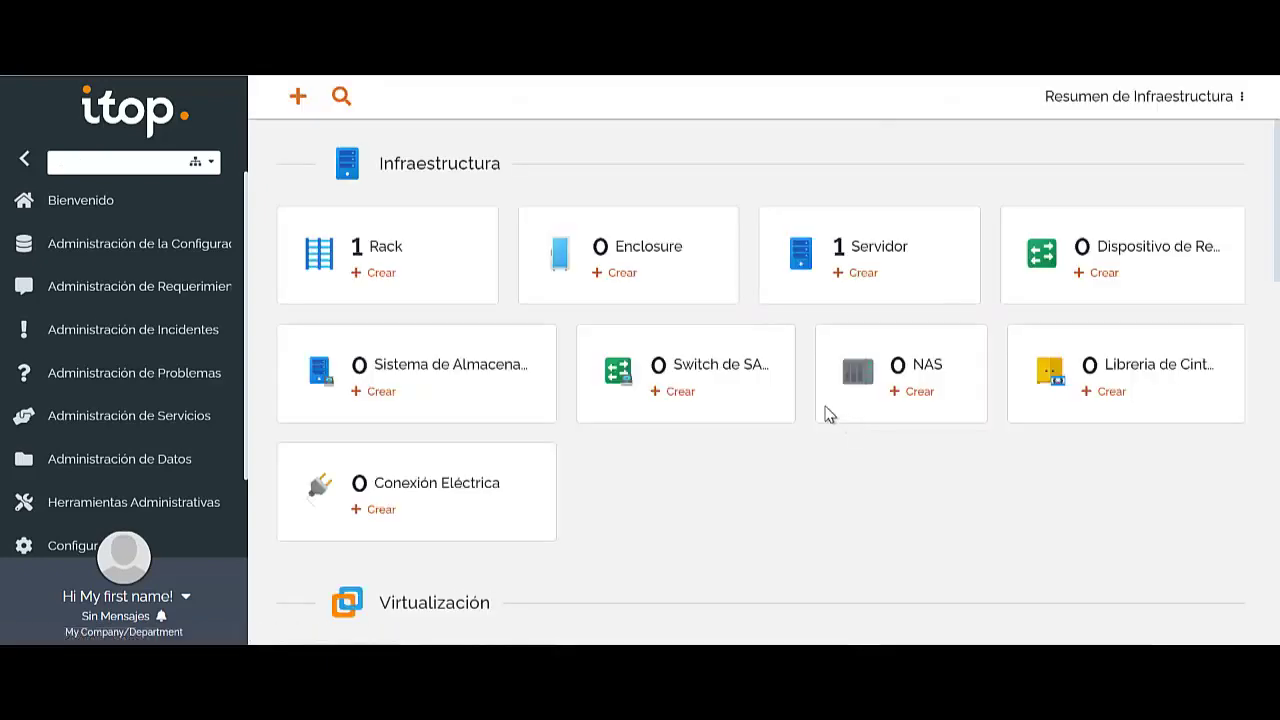
{"action": "scroll", "coordinate": [850, 420], "scroll_direction": "down", "scroll_amount": 5}
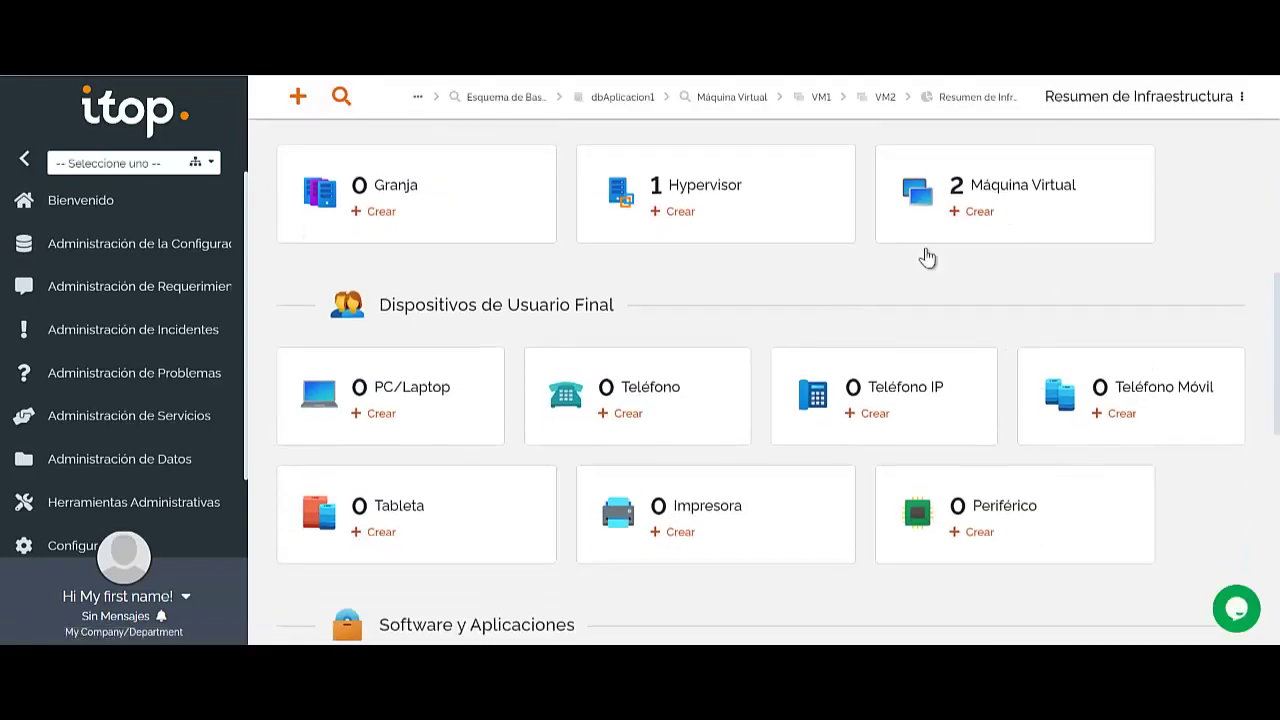
{"action": "scroll", "coordinate": [951, 457], "scroll_direction": "down", "scroll_amount": 1}
{"action": "scroll", "coordinate": [943, 457], "scroll_direction": "up", "scroll_amount": 2}
{"action": "scroll", "coordinate": [1006, 551], "scroll_direction": "down", "scroll_amount": 5}
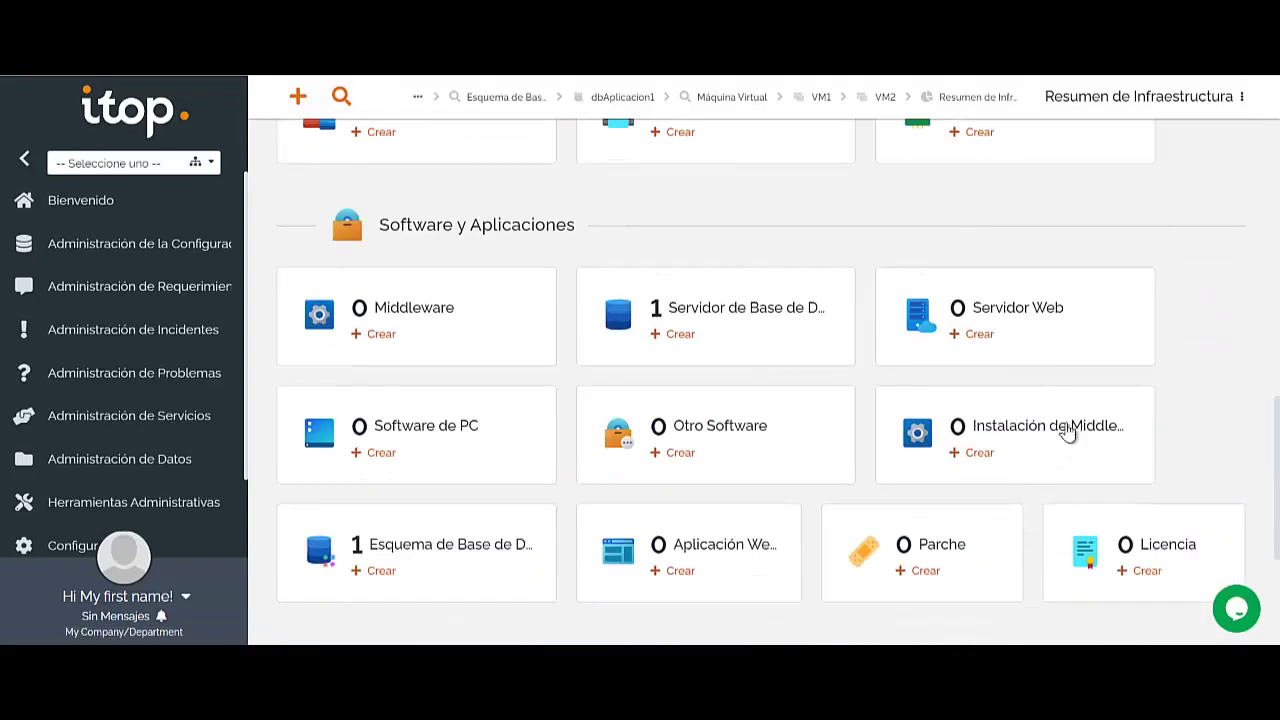
{"action": "left_click", "coordinate": [977, 334]}
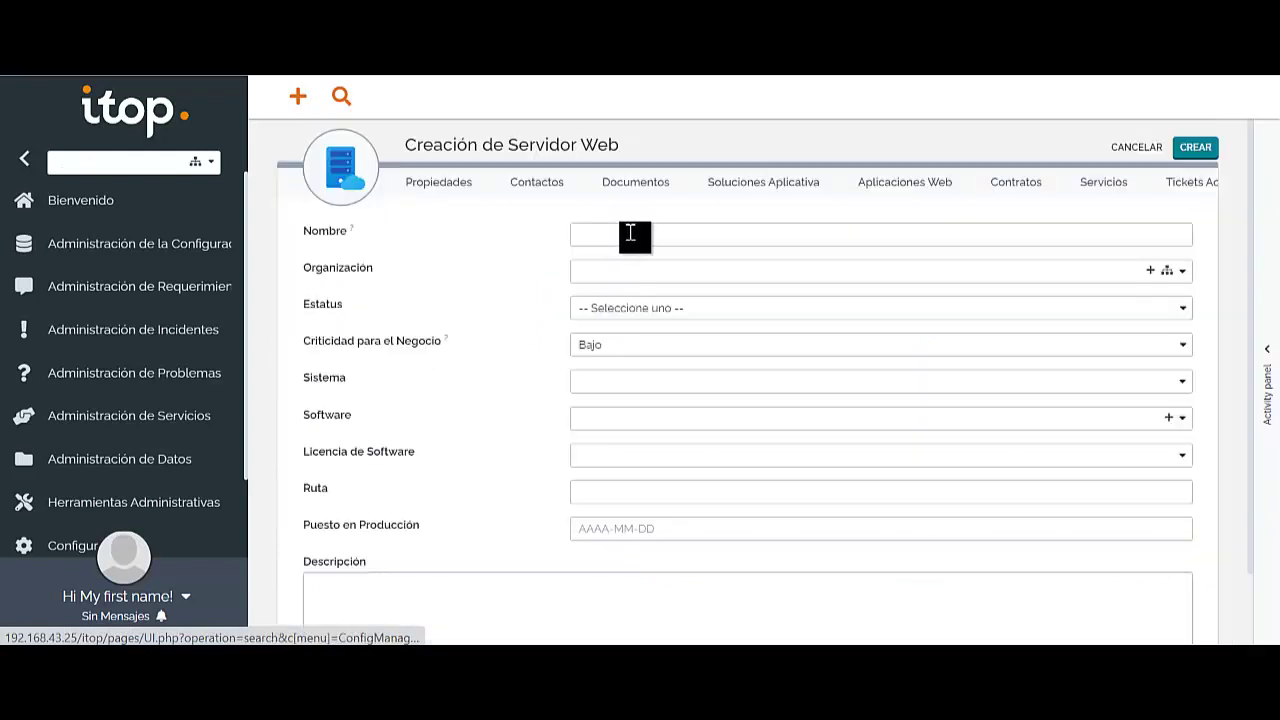
{"action": "left_click", "coordinate": [688, 233]}
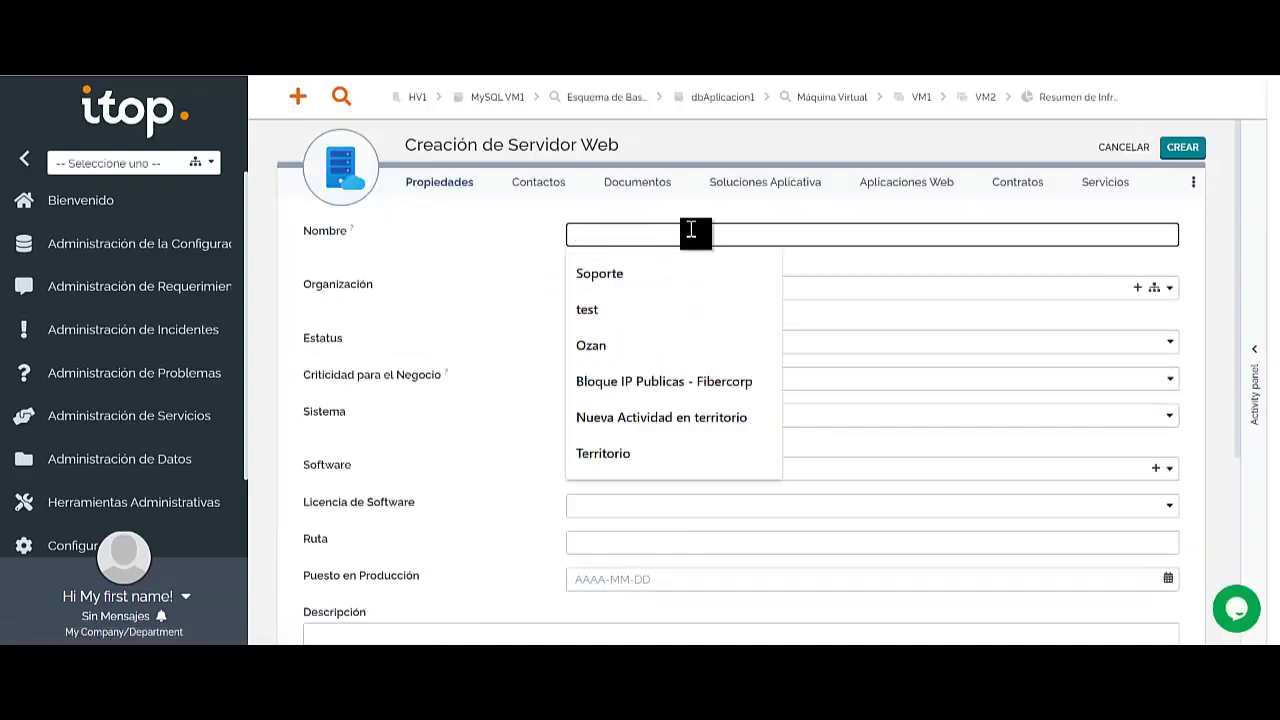
{"action": "type", "text": "Apache"}
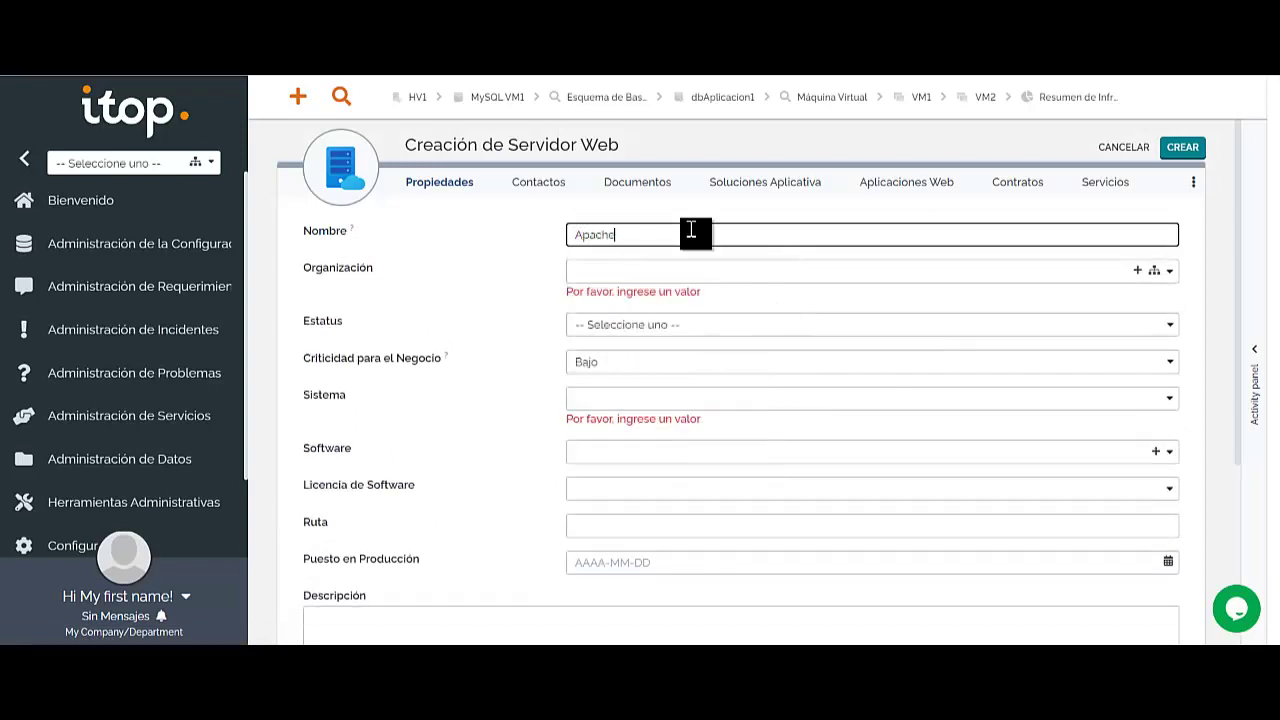
{"action": "type", "text": "2"}
Step: Set the web server's Organización to Secretaria de Tecnologias para la Gestion, Estatus to Activo and Criticidad para el Negocio to Alto
{"action": "left_click", "coordinate": [657, 271]}
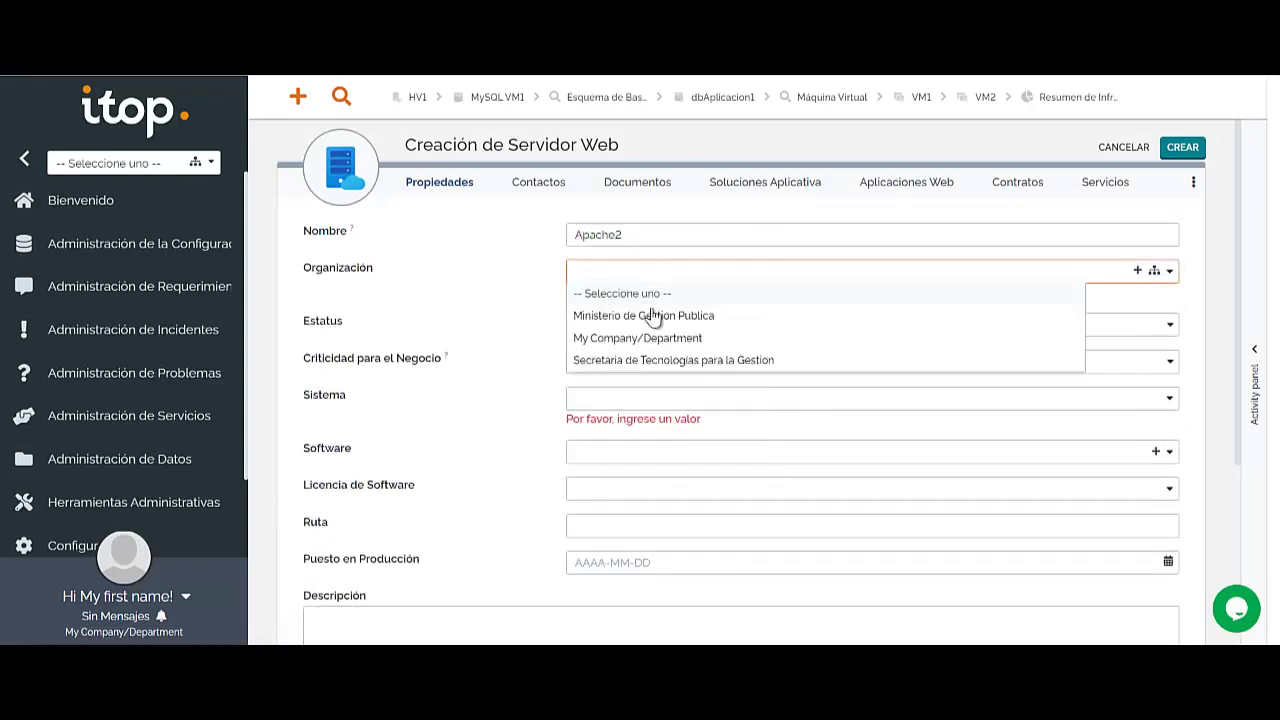
{"action": "left_click", "coordinate": [643, 360]}
{"action": "left_click", "coordinate": [647, 310]}
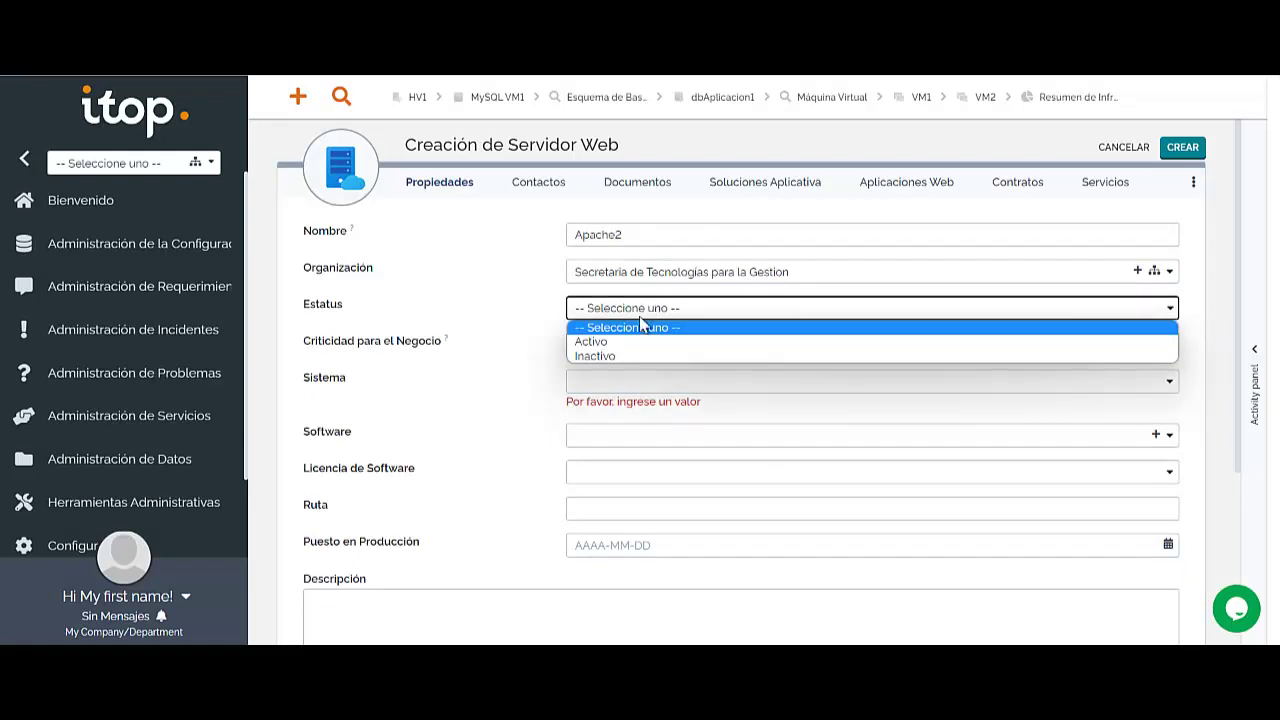
{"action": "left_click", "coordinate": [590, 340]}
{"action": "left_click", "coordinate": [647, 344]}
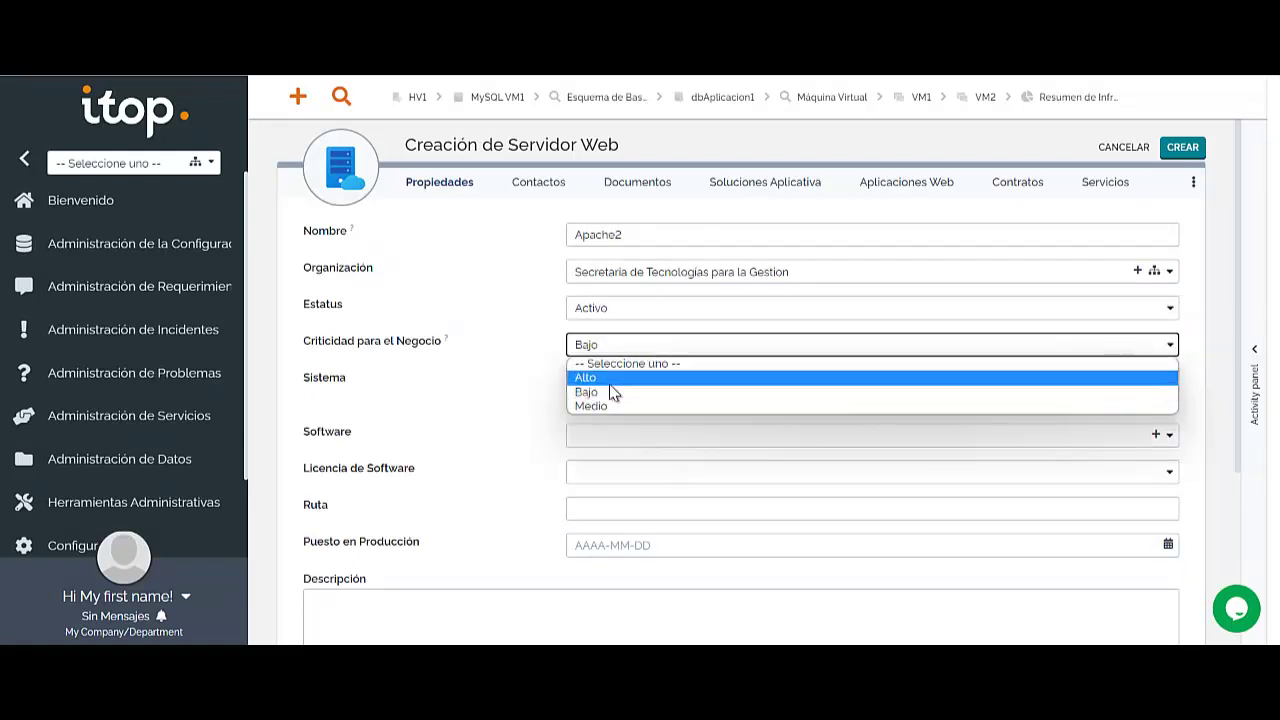
{"action": "left_click", "coordinate": [610, 392]}
Step: Set the web server's Sistema to VM2, leave the remaining fields blank and create it
{"action": "scroll", "coordinate": [684, 380], "scroll_direction": "down", "scroll_amount": 2}
{"action": "left_click", "coordinate": [948, 253]}
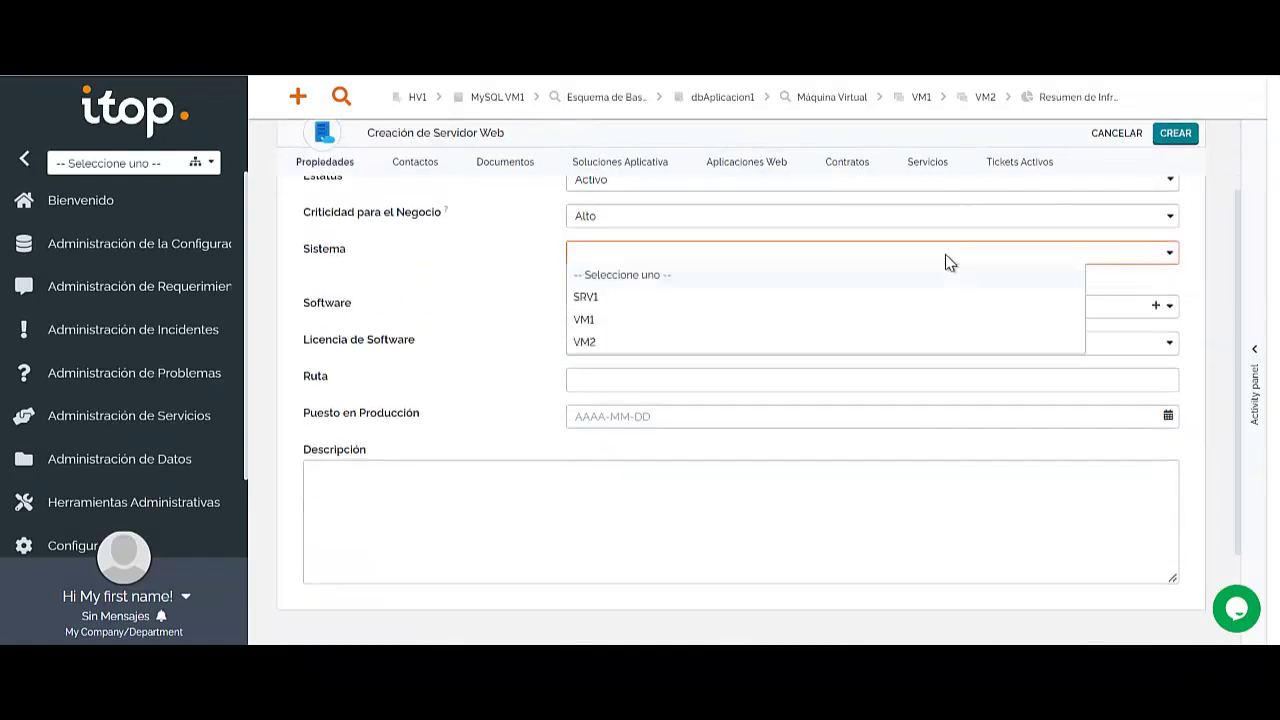
{"action": "left_click", "coordinate": [588, 342]}
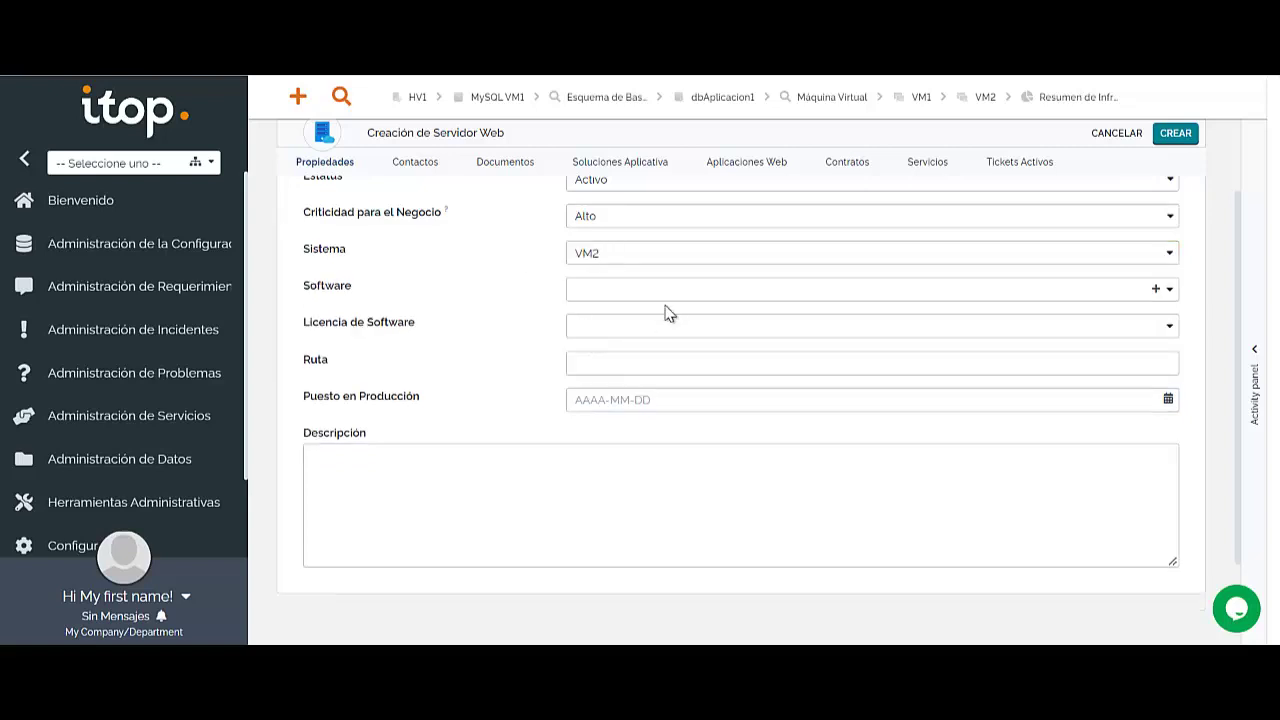
{"action": "scroll", "coordinate": [731, 449], "scroll_direction": "up", "scroll_amount": 3}
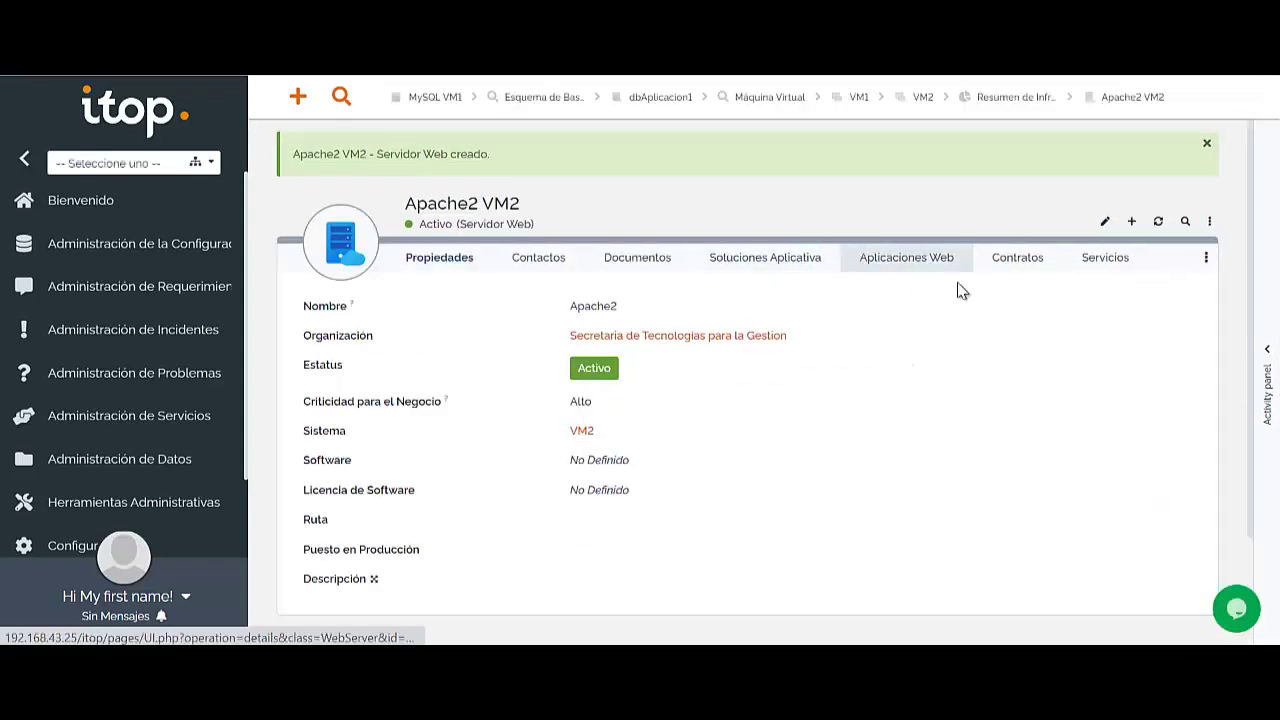
Step: Start a new Aplicación Web from the Software y Aplicaciones section of the Resumen de Infraestructura
{"action": "left_click", "coordinate": [1030, 100]}
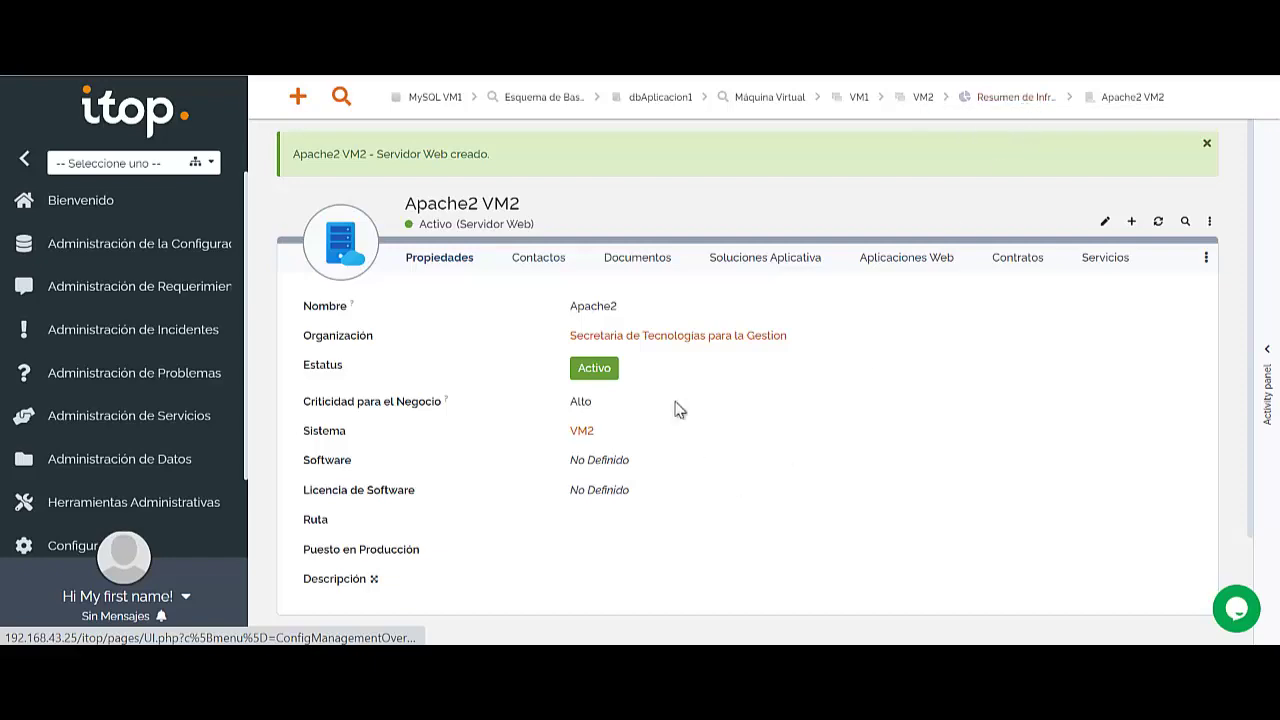
{"action": "scroll", "coordinate": [751, 449], "scroll_direction": "down", "scroll_amount": 6}
{"action": "scroll", "coordinate": [810, 464], "scroll_direction": "down", "scroll_amount": 5}
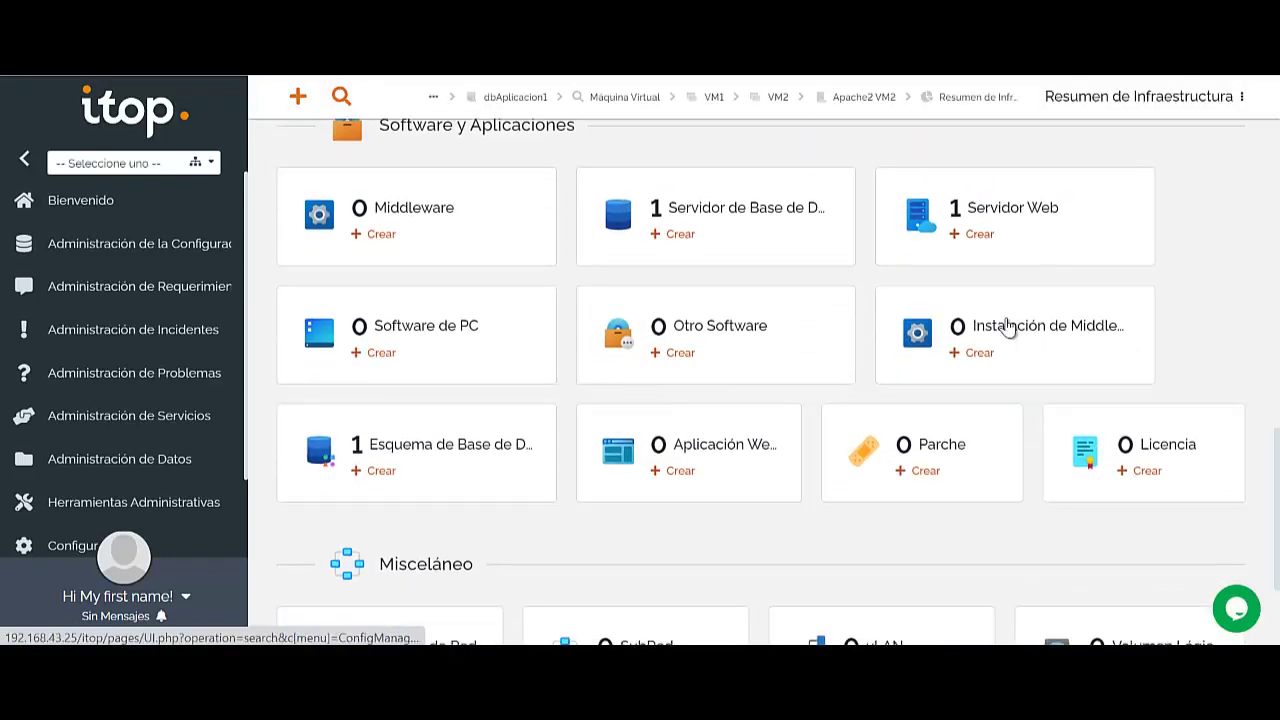
{"action": "left_click", "coordinate": [709, 451]}
{"action": "left_click", "coordinate": [779, 255]}
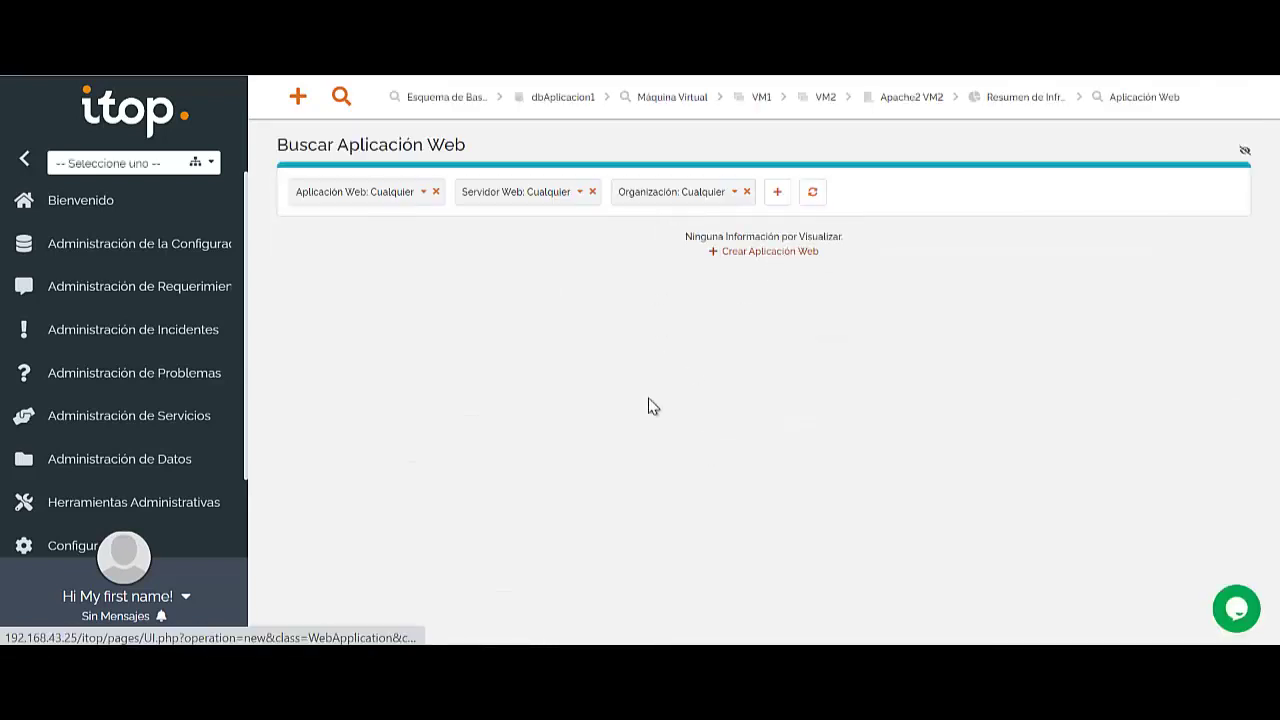
{"action": "left_click", "coordinate": [679, 235]}
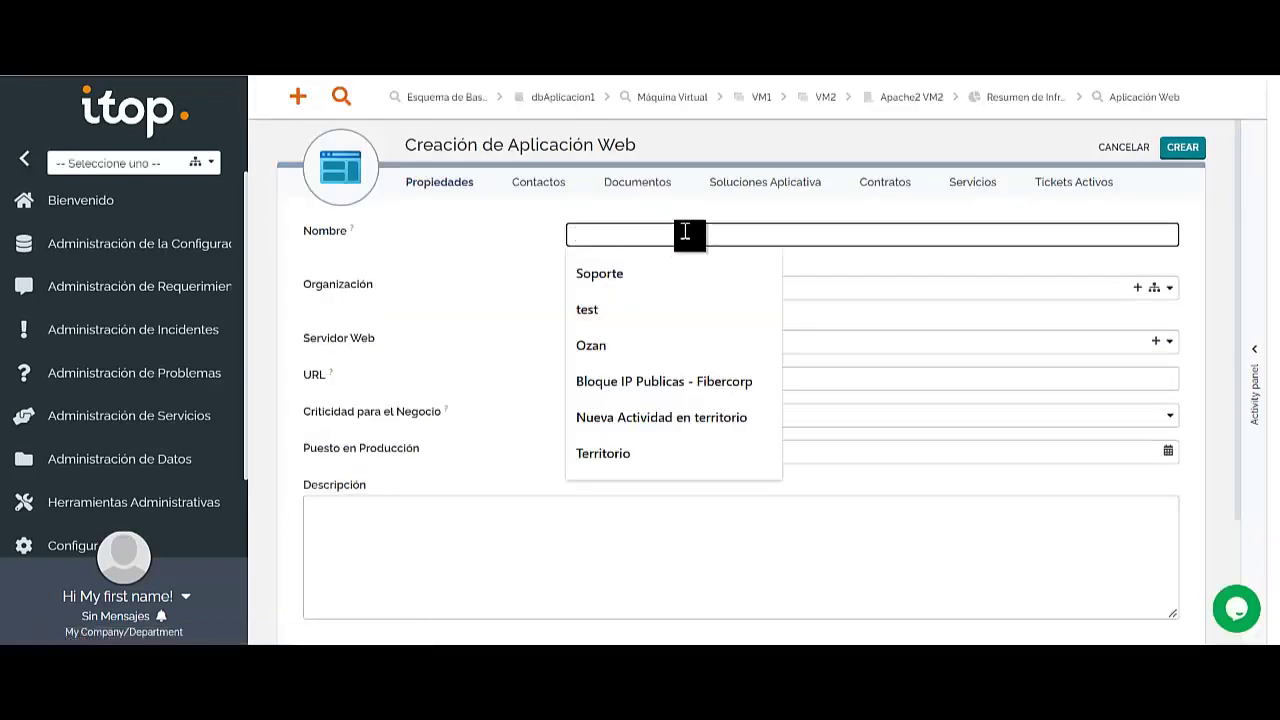
{"action": "type", "text": "app.santafe.gov.ar/itsm"}
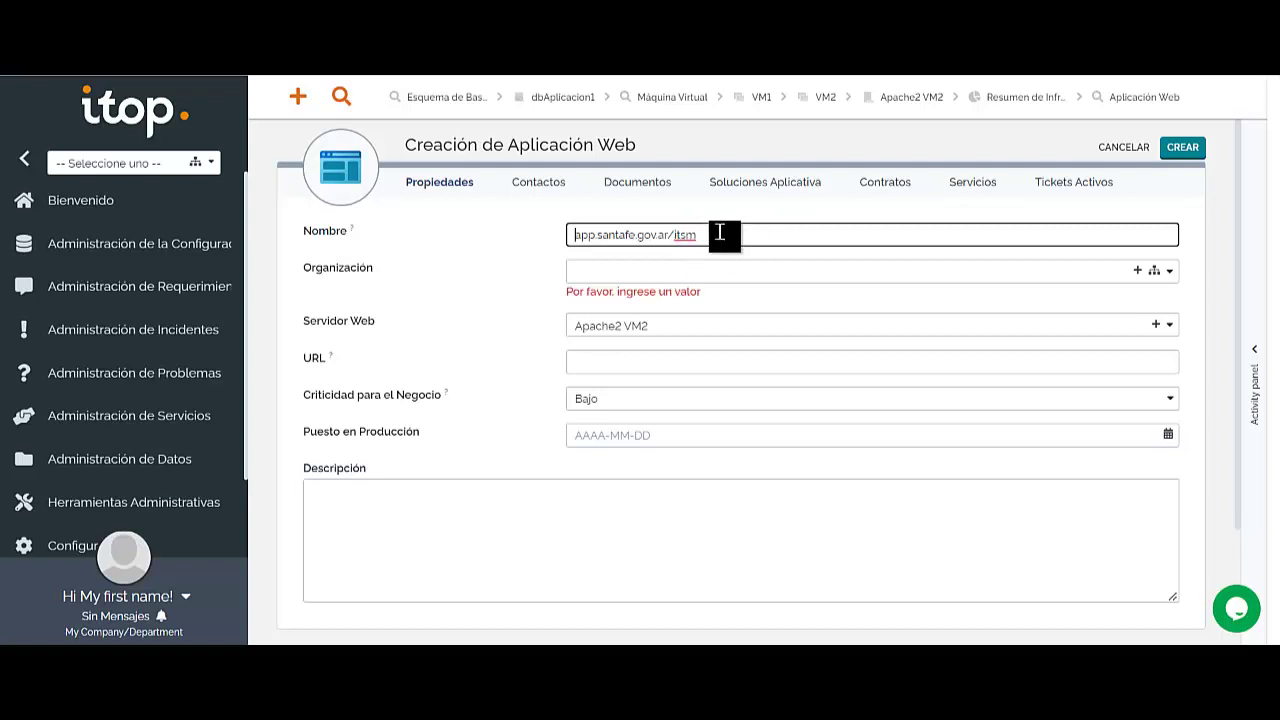
{"action": "left_click_drag", "start_coordinate": [723, 234], "coordinate": [413, 233]}
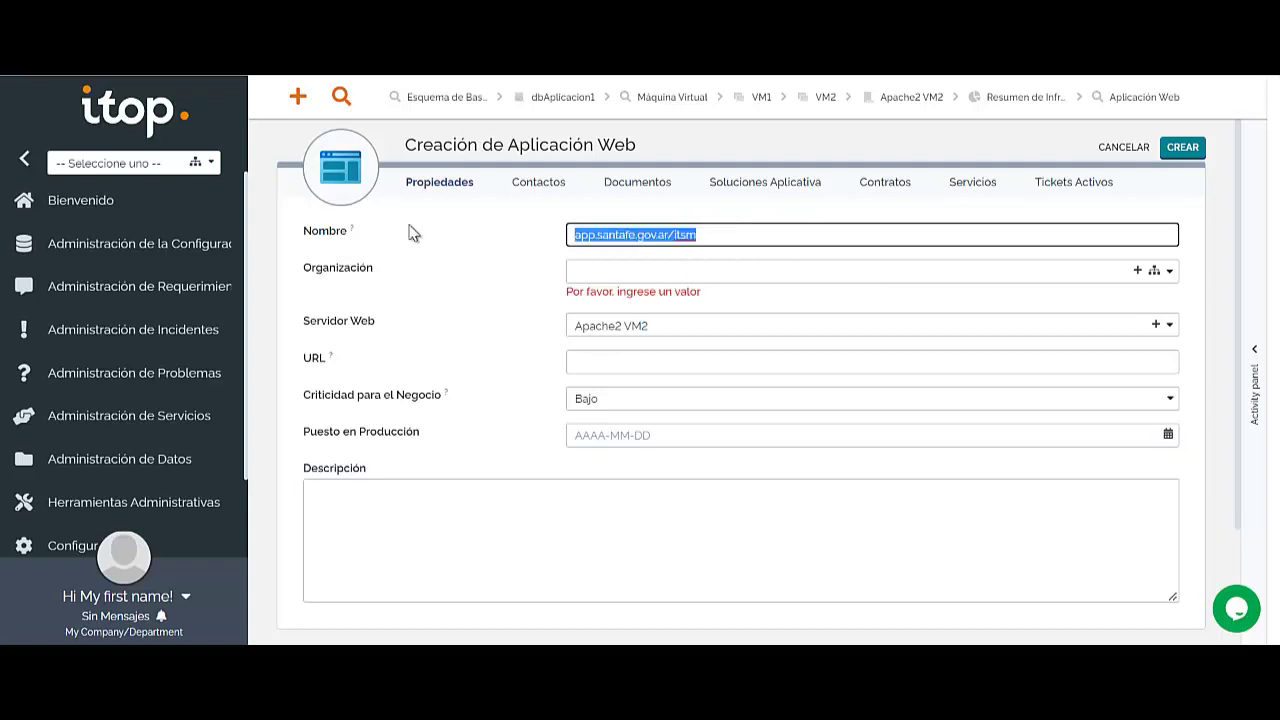
{"action": "key", "text": "BackSpace"}
Step: Set the web application's Nombre to ITSM (iTop)
{"action": "type", "text": "ITS"}
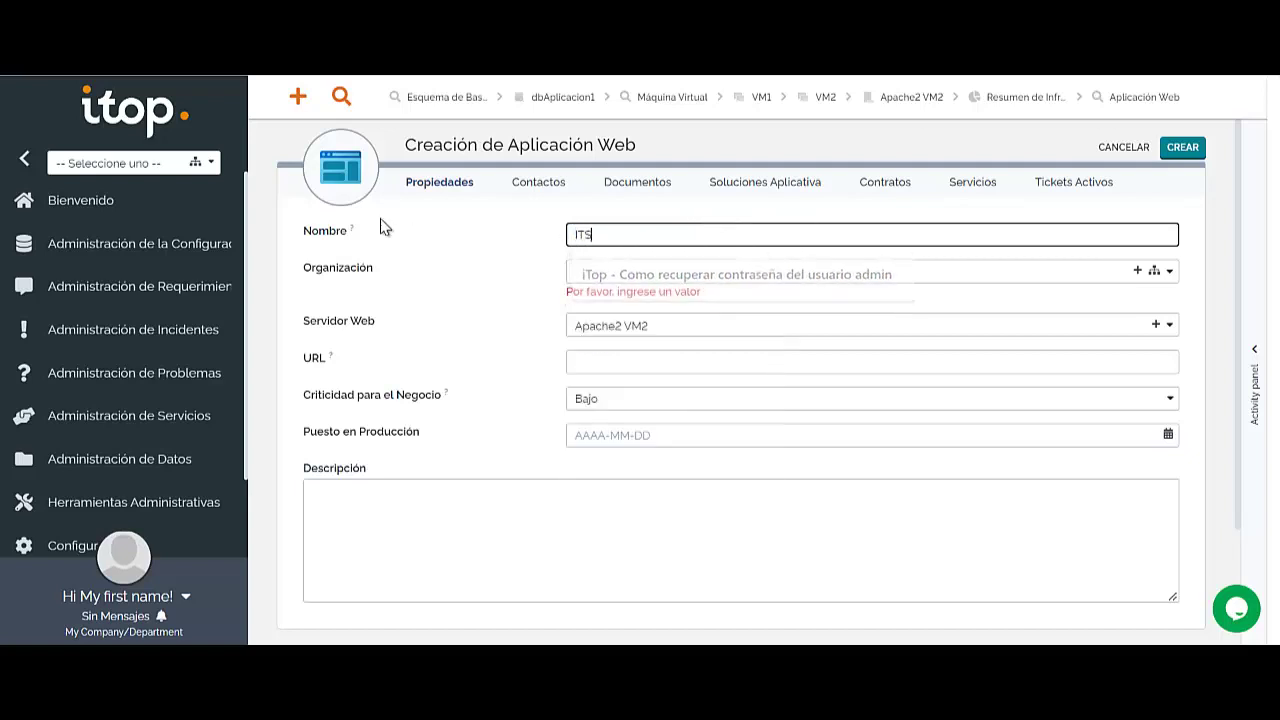
{"action": "type", "text": "M (iT"}
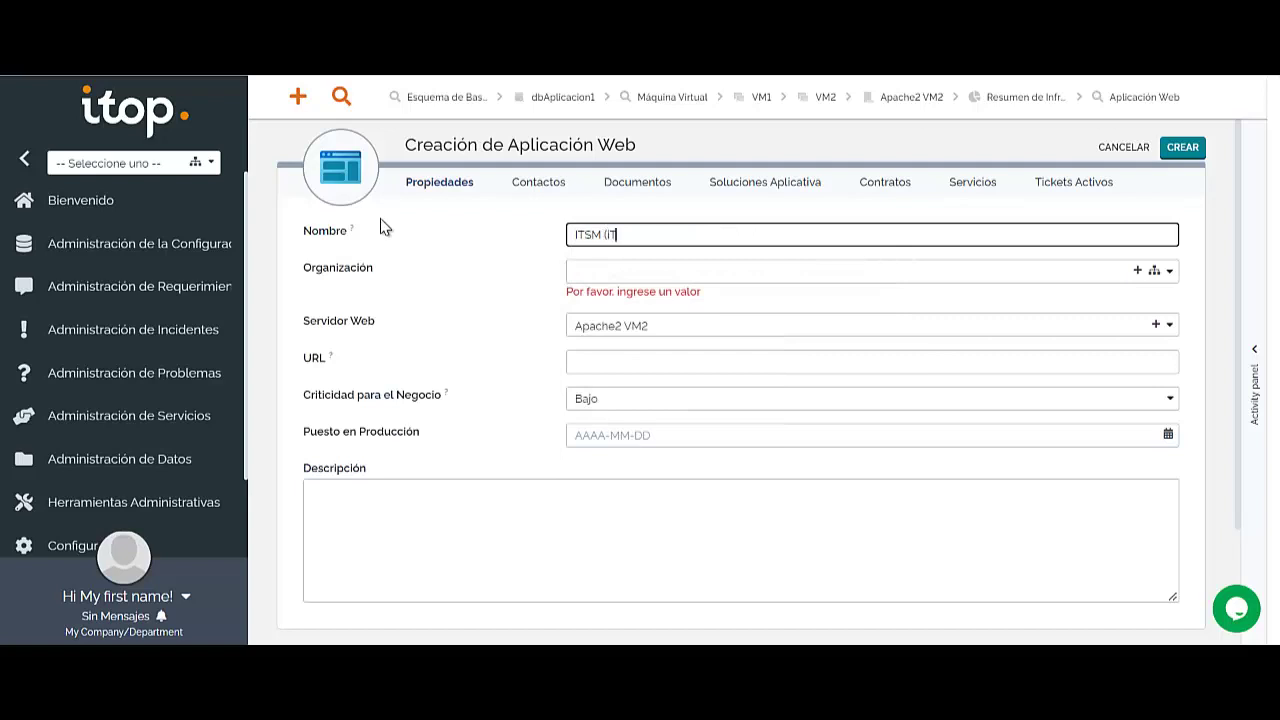
{"action": "type", "text": "op"}
{"action": "key", "text": "Tab"}
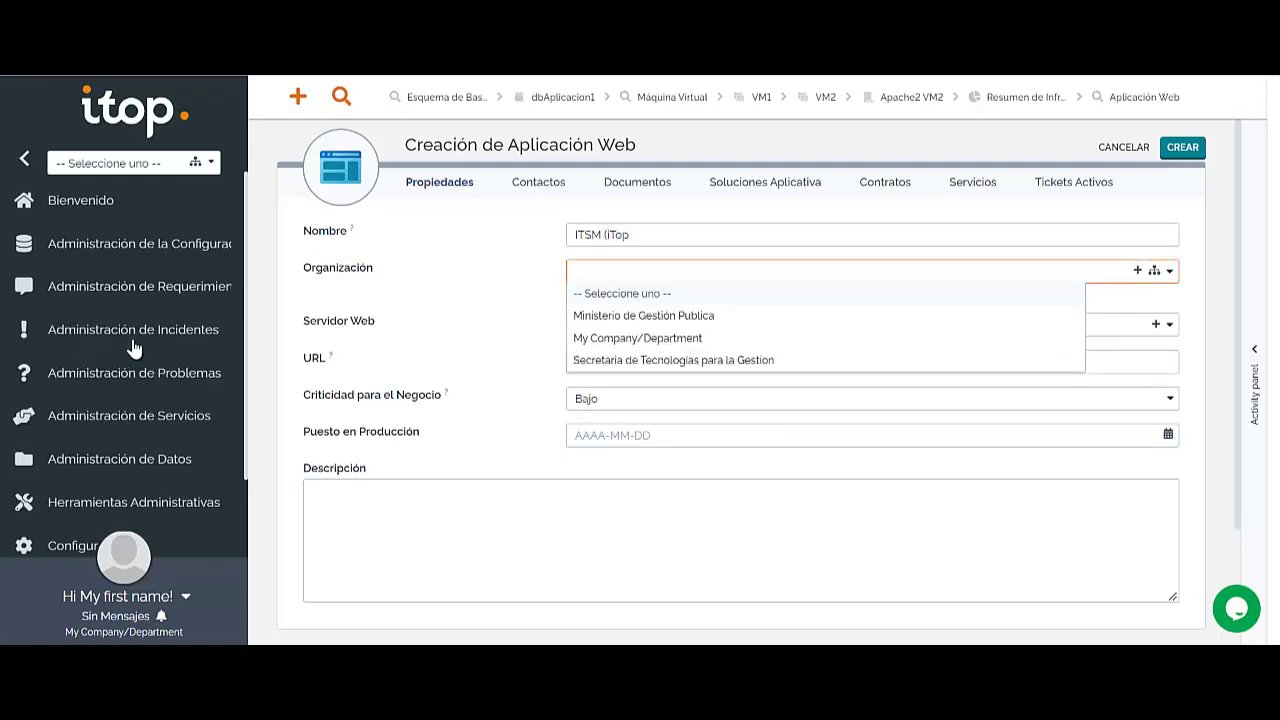
{"action": "left_click", "coordinate": [695, 235]}
{"action": "type", "text": ")"}
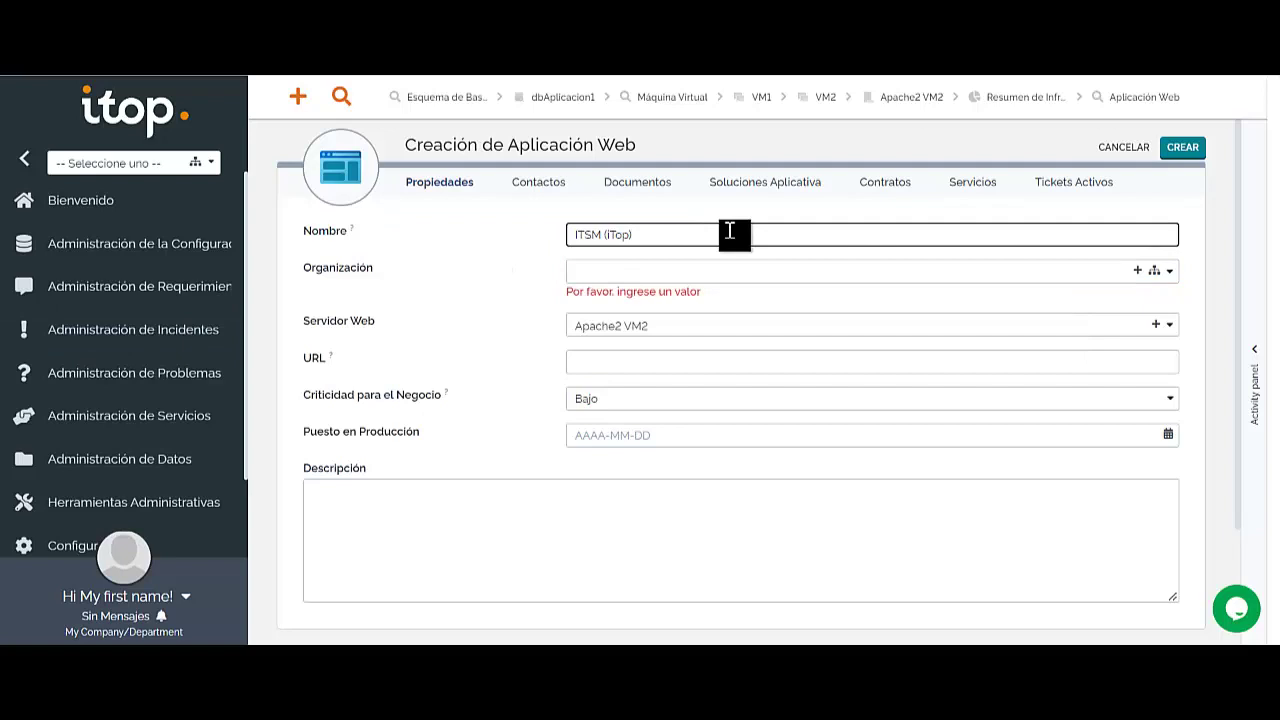
{"action": "left_click", "coordinate": [676, 272]}
{"action": "left_click", "coordinate": [666, 359]}
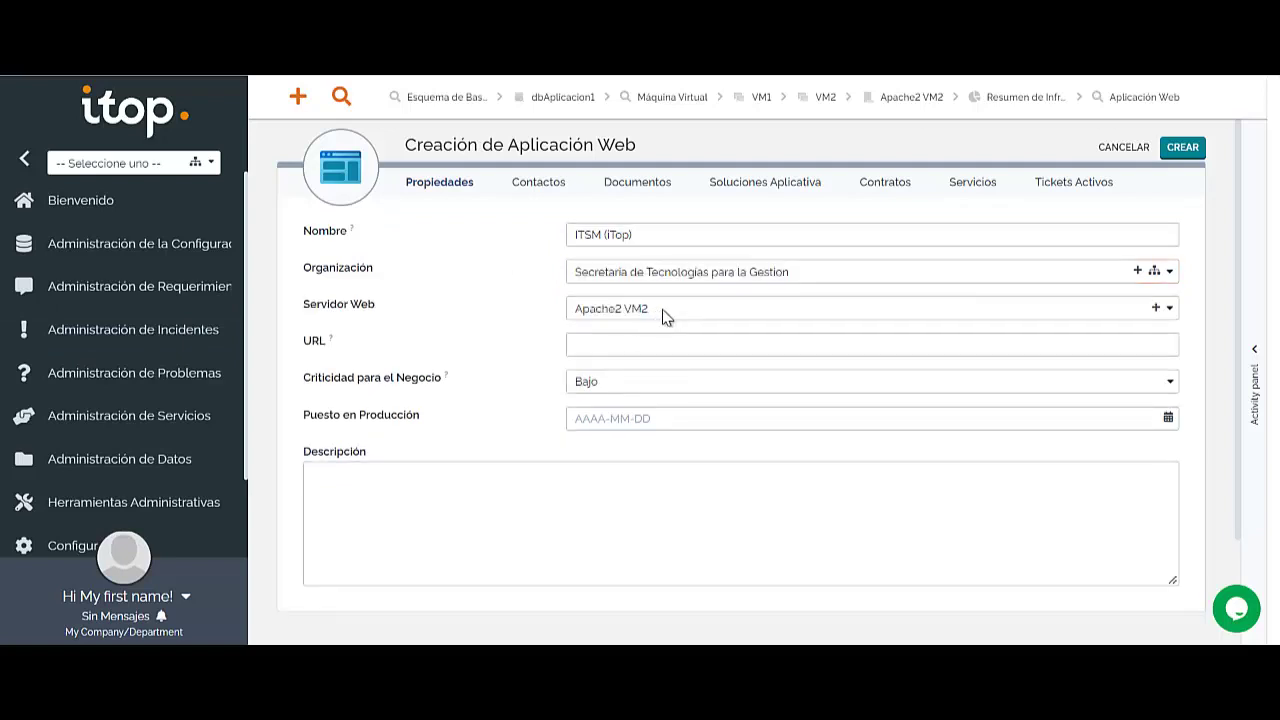
{"action": "left_click", "coordinate": [640, 309]}
{"action": "left_click", "coordinate": [638, 317]}
{"action": "left_click", "coordinate": [629, 345]}
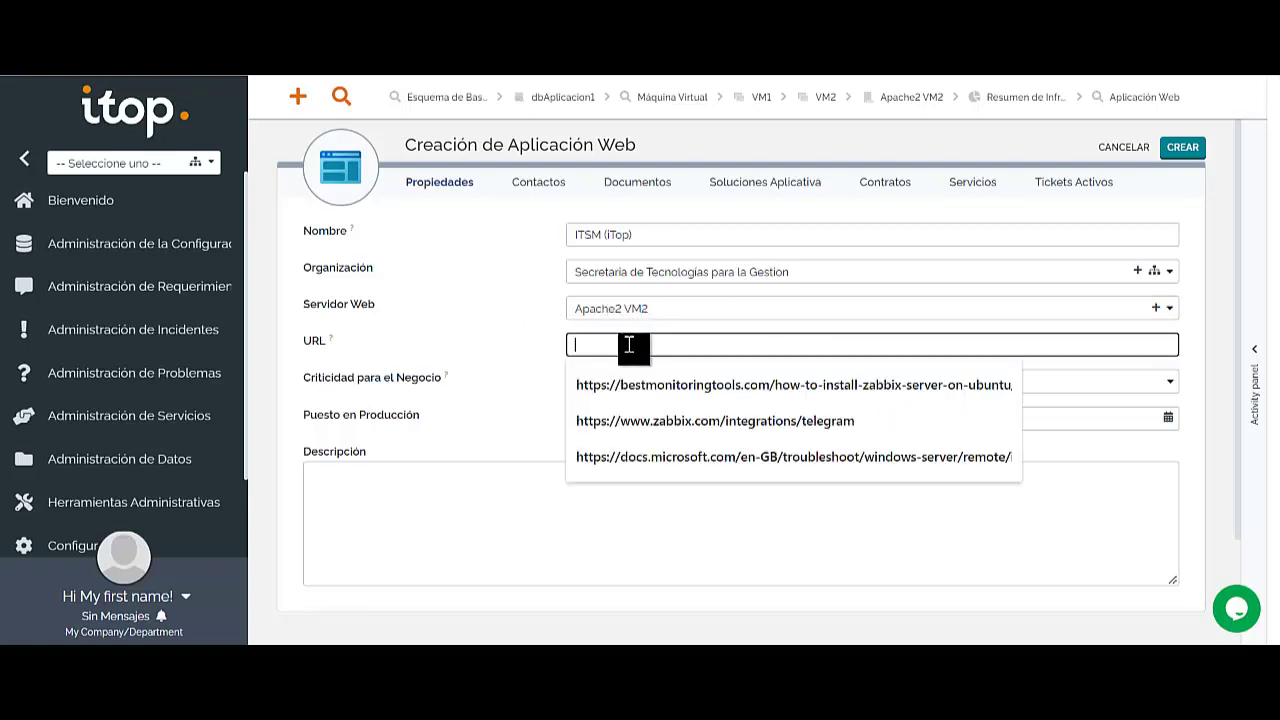
{"action": "type", "text": "aa"}
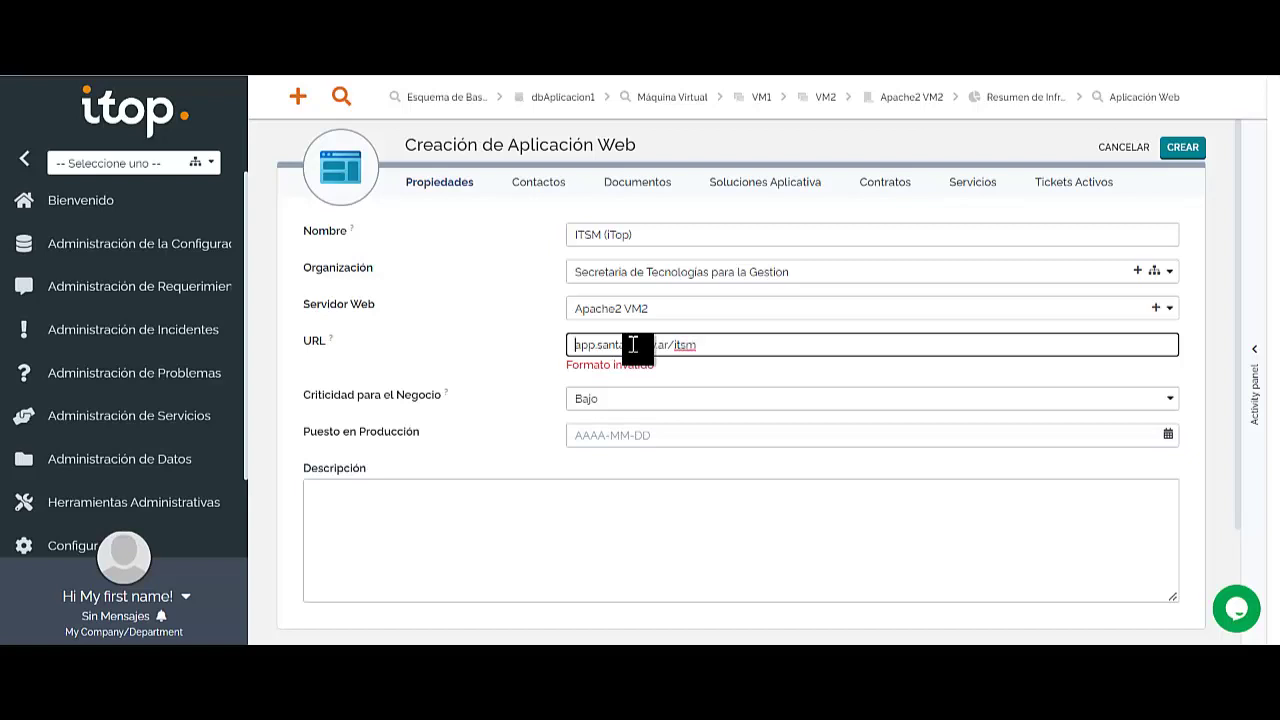
{"action": "type", "text": "https://"}
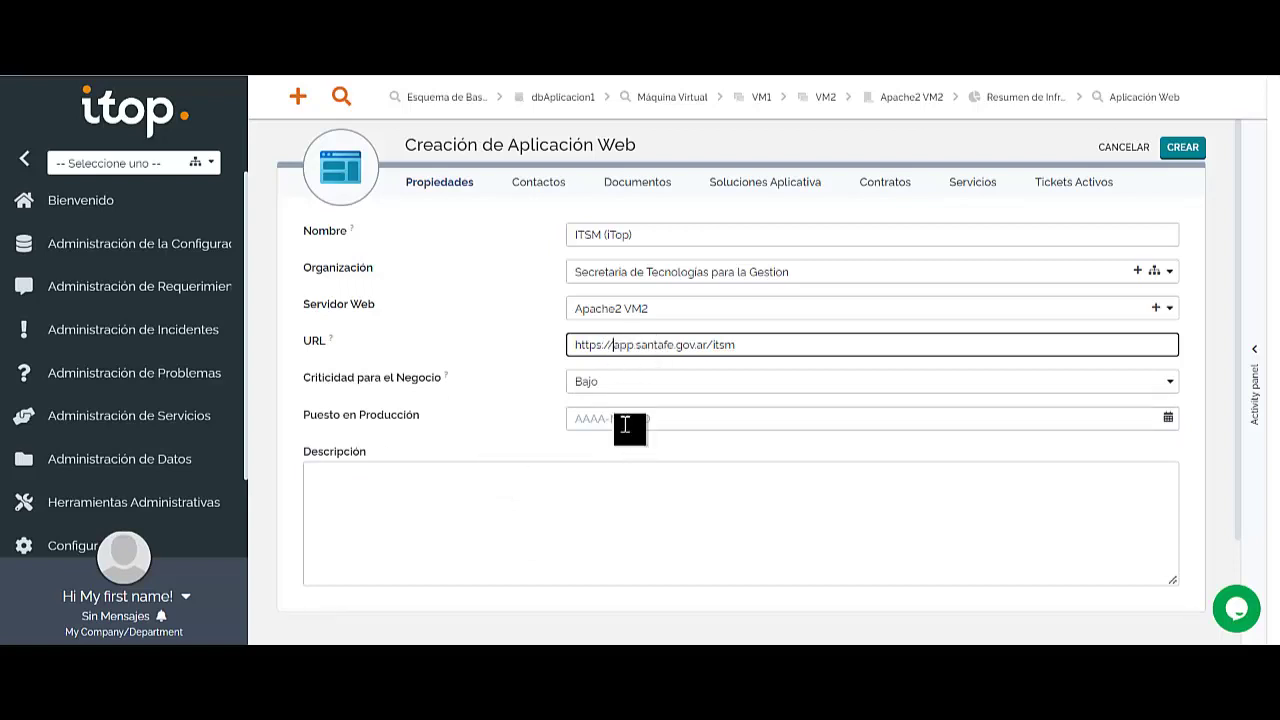
Step: Set the web application's Criticidad para el Negocio to Alto, leave the remaining fields blank and create it
{"action": "left_click", "coordinate": [619, 382]}
{"action": "left_click", "coordinate": [600, 417]}
{"action": "left_click", "coordinate": [611, 471]}
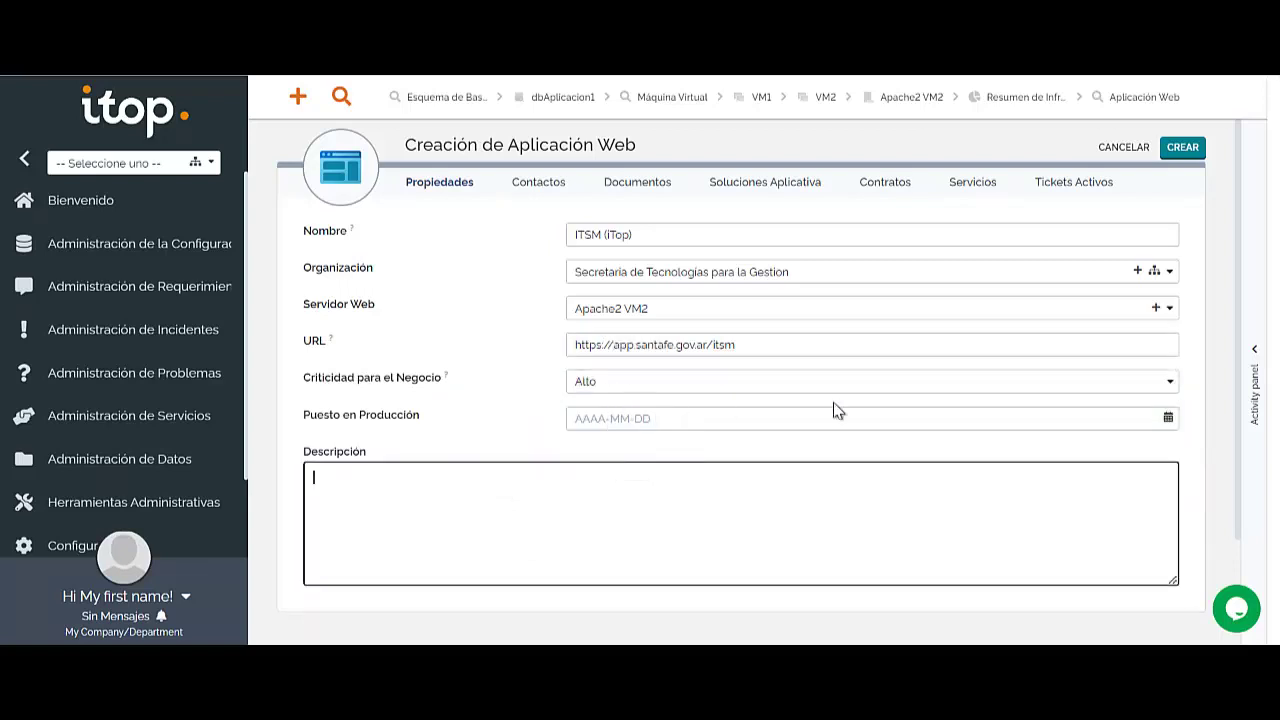
{"action": "left_click", "coordinate": [1188, 152]}
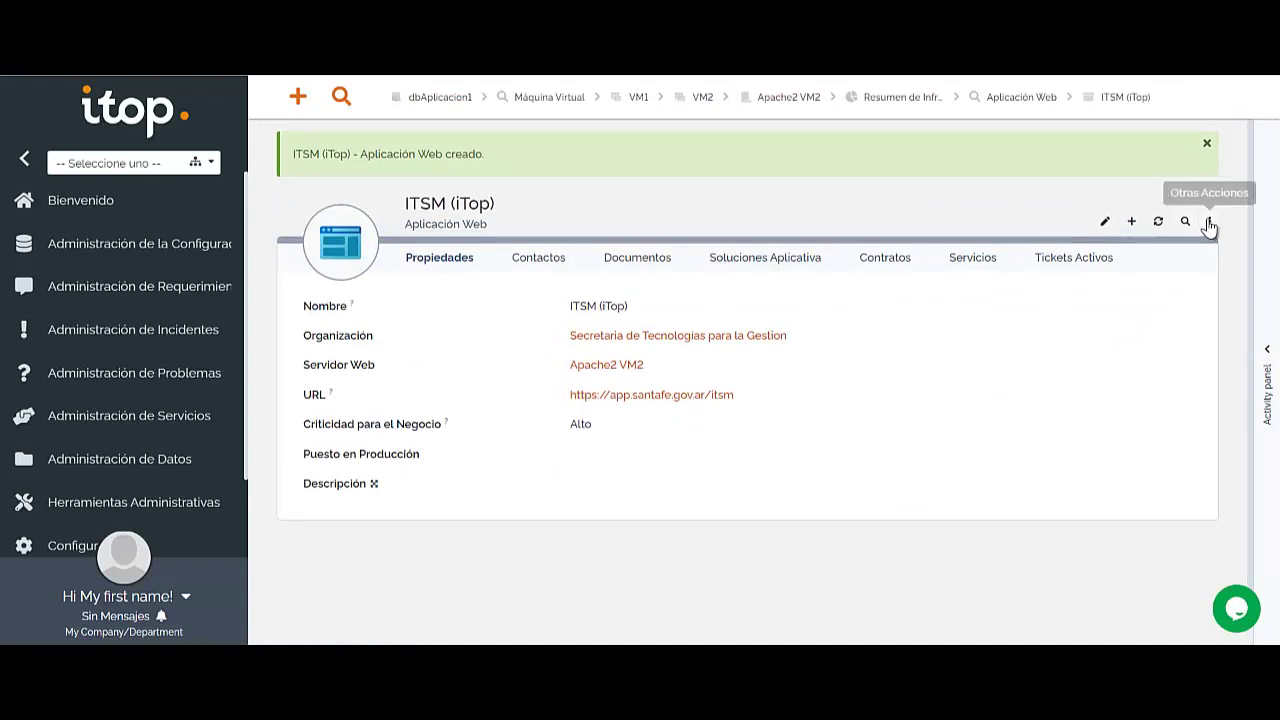
Step: Display the Depende de graph for the ITSM (iTop) web application
{"action": "left_click_drag", "start_coordinate": [406, 203], "coordinate": [495, 204]}
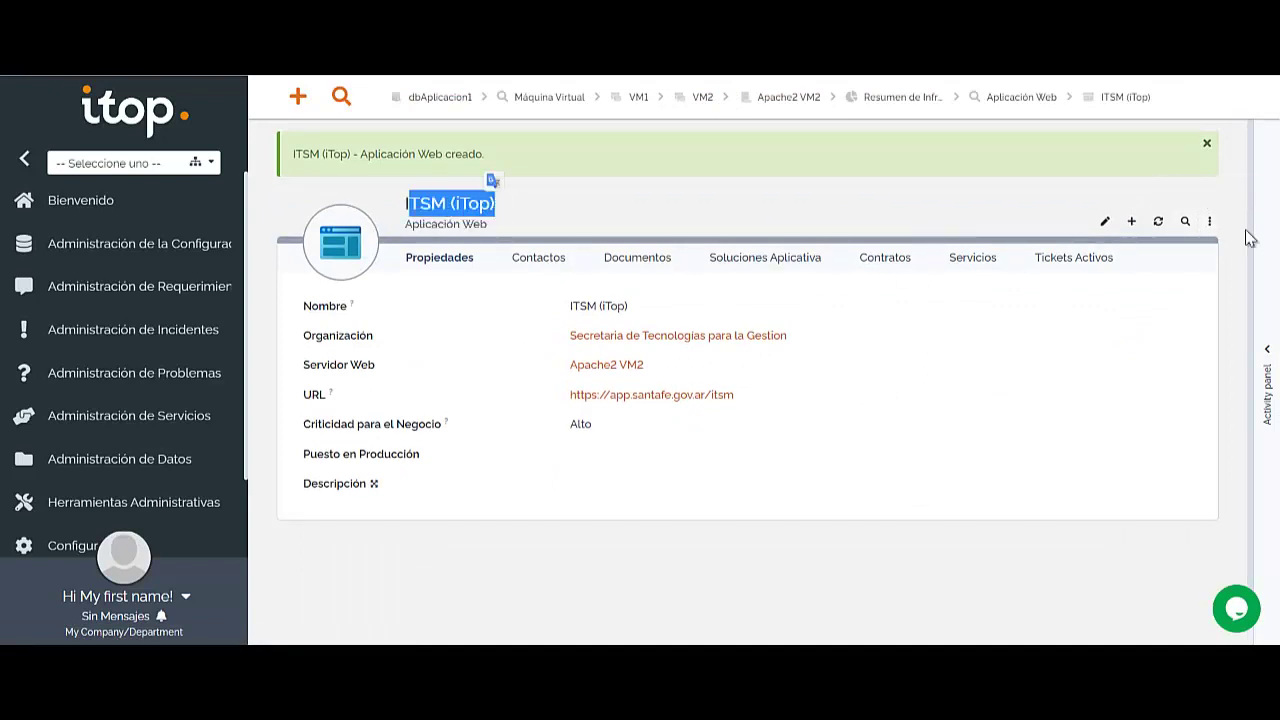
{"action": "left_click", "coordinate": [1209, 222]}
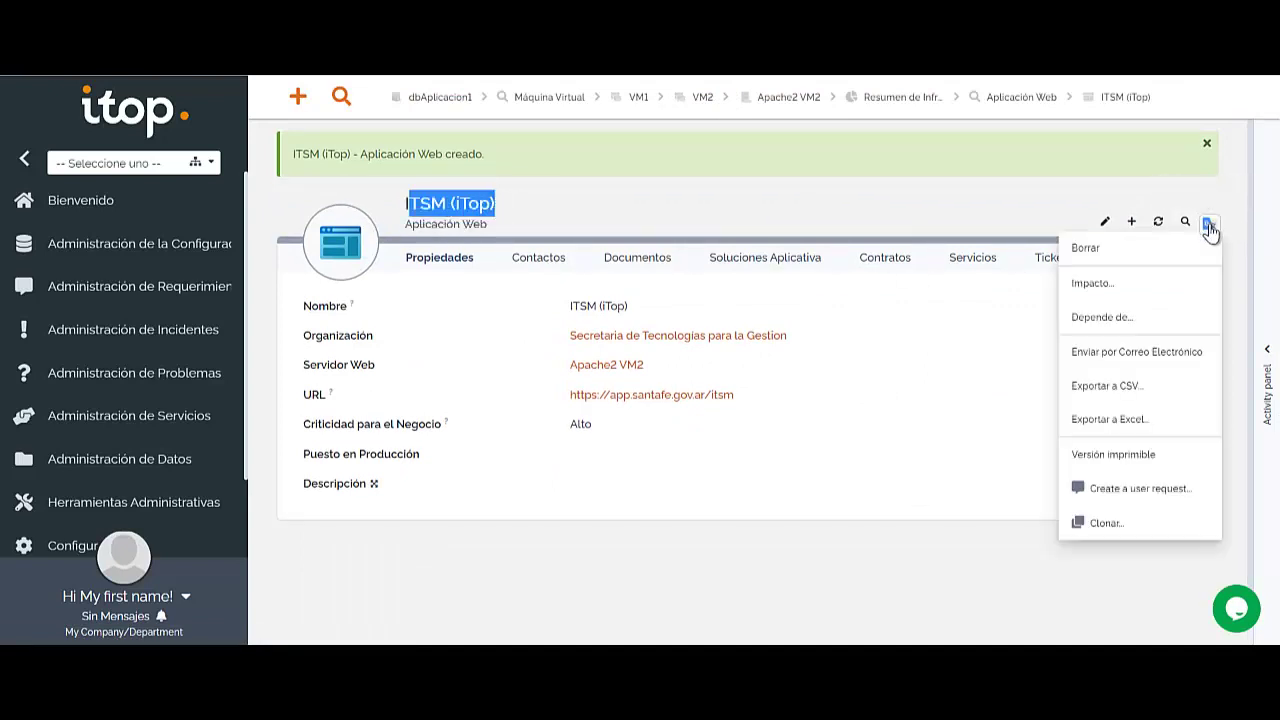
{"action": "left_click", "coordinate": [1141, 316]}
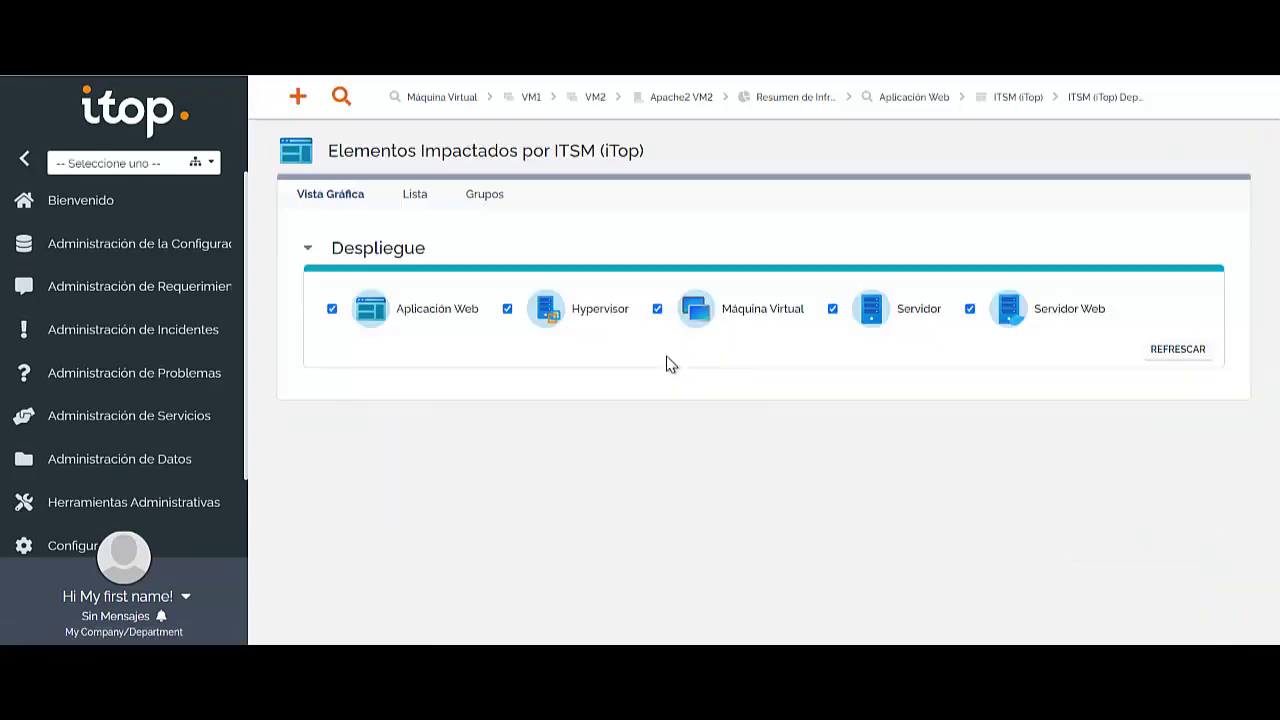
{"action": "scroll", "coordinate": [900, 450], "scroll_direction": "down", "scroll_amount": 1}
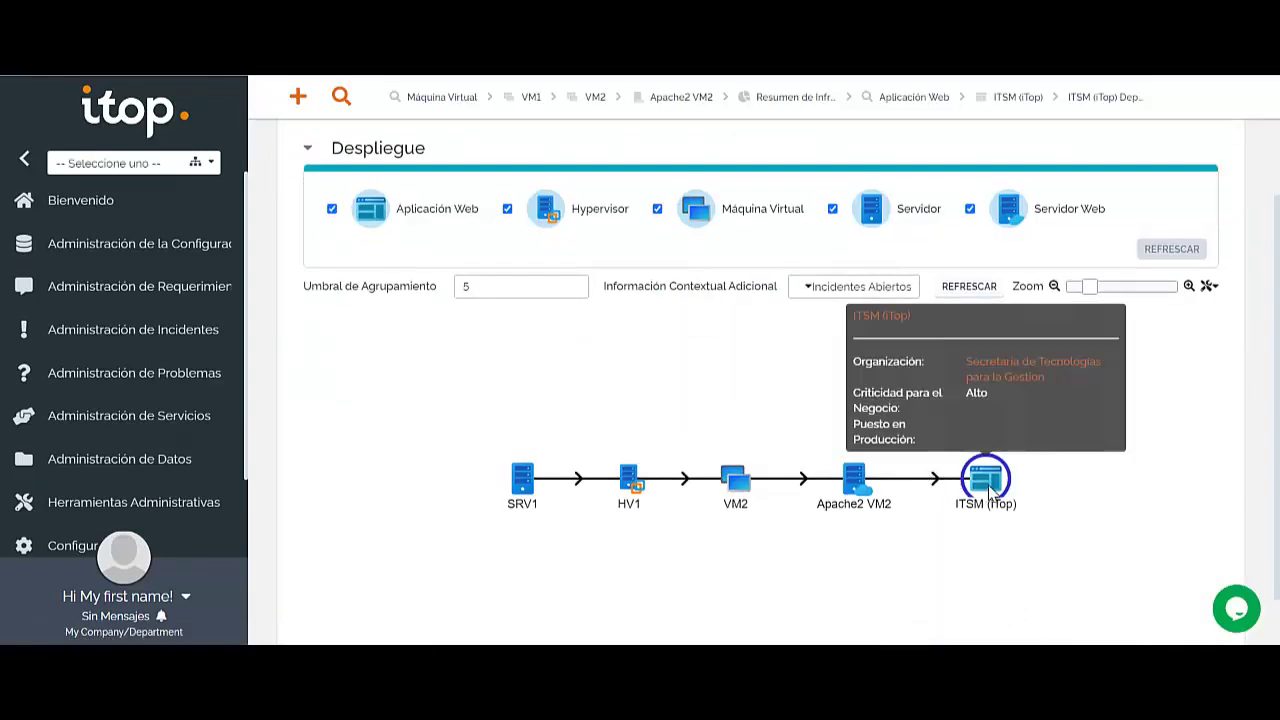
Step: Space the ITSM (iTop), Apache2 VM2, VM2 and HV1 nodes slightly further apart in the dependency graph and inspect them
{"action": "left_click_drag", "start_coordinate": [986, 485], "coordinate": [1002, 485]}
{"action": "left_click_drag", "start_coordinate": [857, 482], "coordinate": [869, 482]}
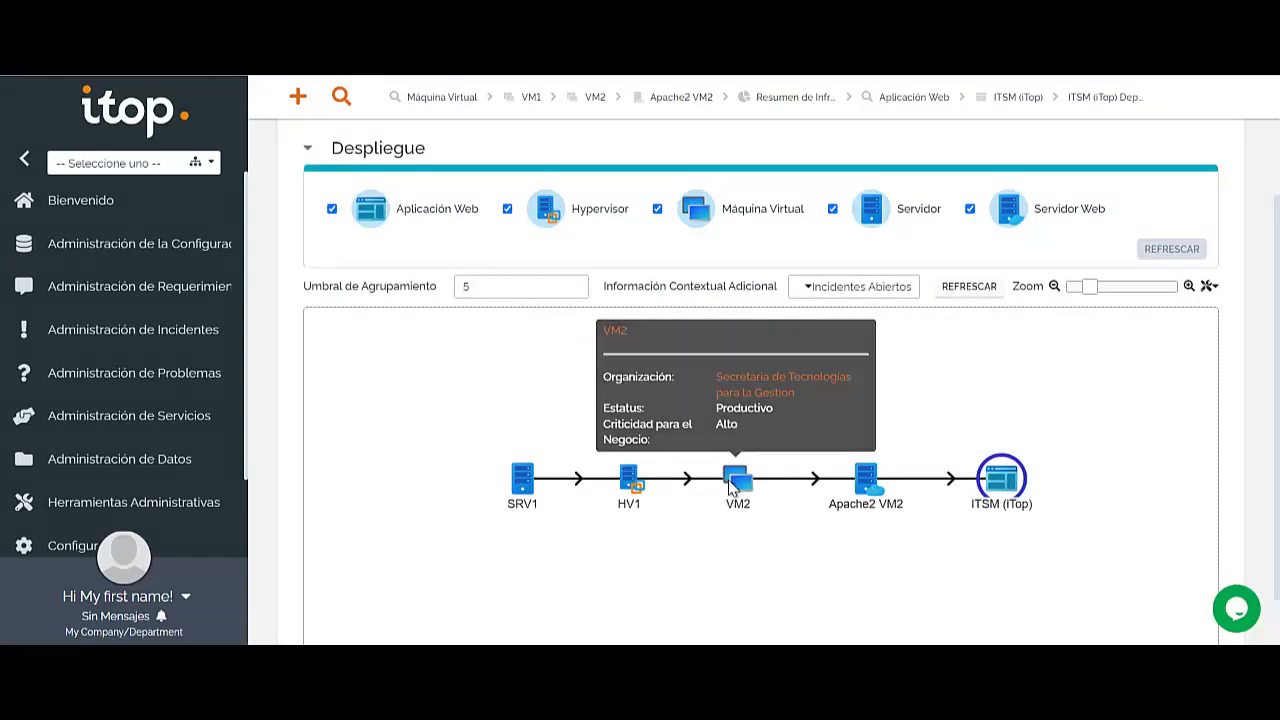
{"action": "left_click_drag", "start_coordinate": [735, 479], "coordinate": [743, 479]}
{"action": "left_click_drag", "start_coordinate": [629, 481], "coordinate": [633, 481]}
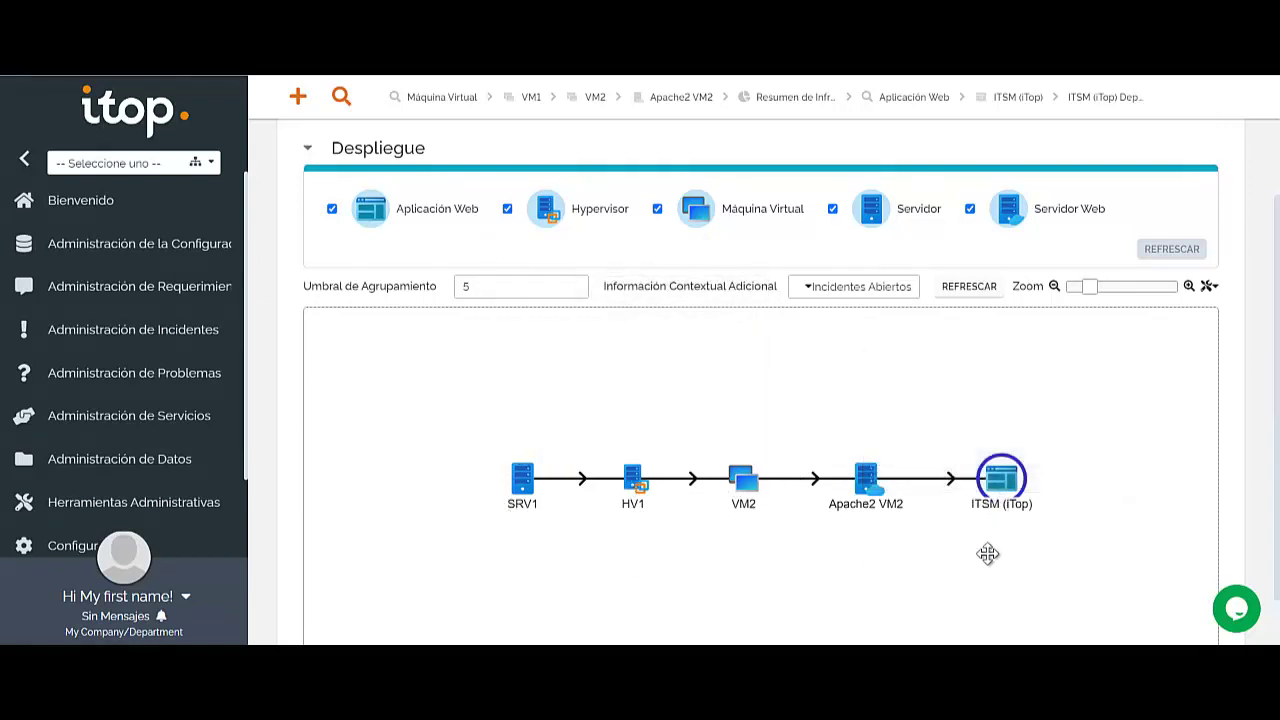
{"action": "mouse_move", "coordinate": [1000, 488]}
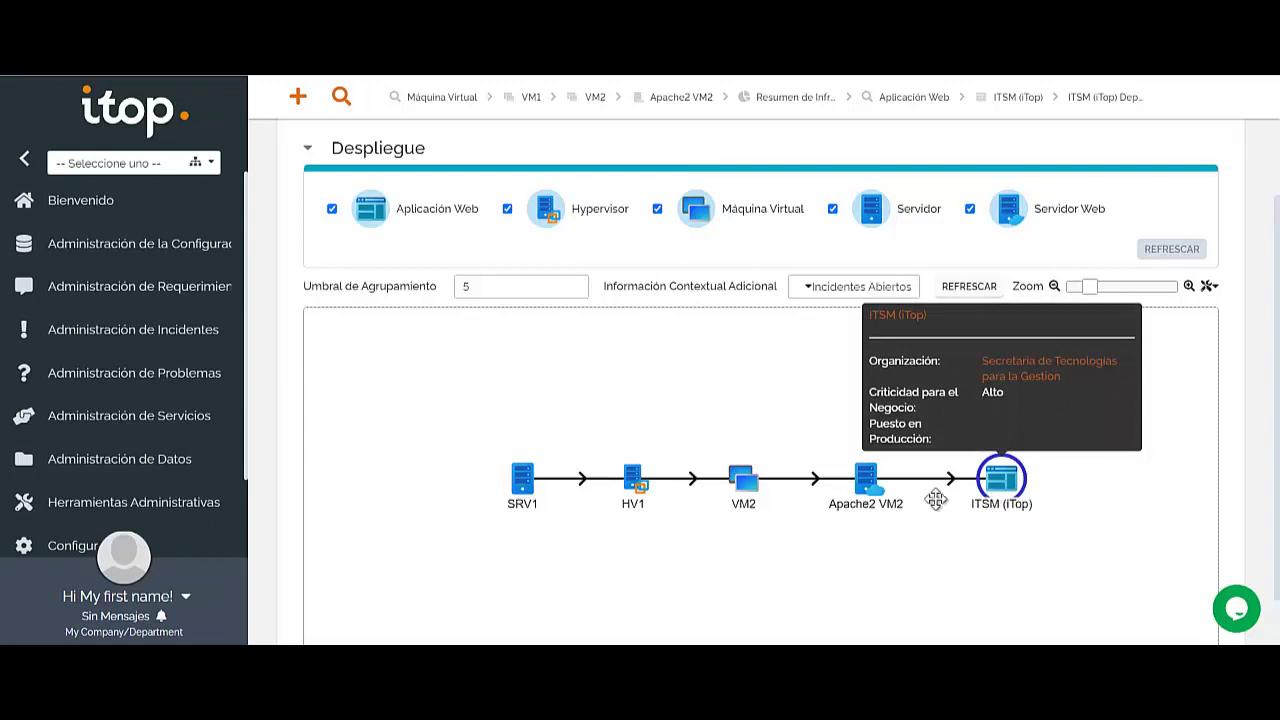
Step: Open the HV1 hypervisor from the dependency graph and examine its Impacto graph
{"action": "right_click", "coordinate": [648, 490]}
{"action": "left_click", "coordinate": [672, 494]}
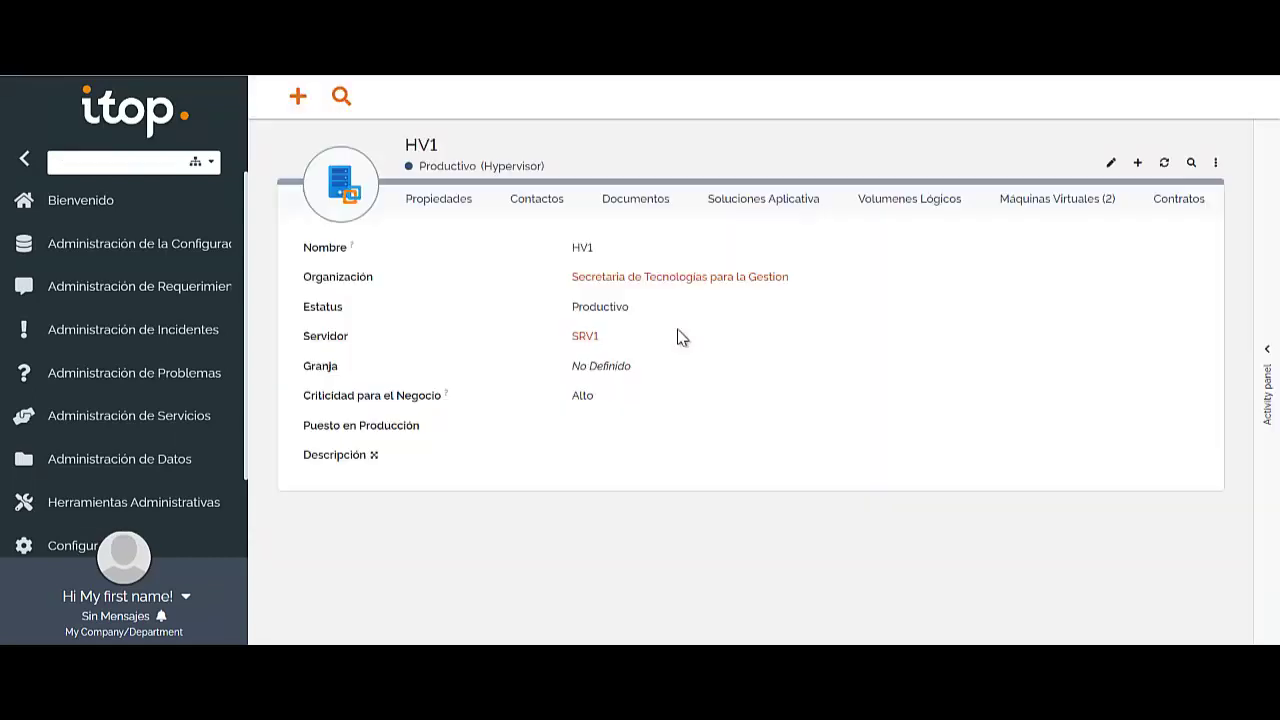
{"action": "left_click", "coordinate": [1209, 162]}
{"action": "left_click", "coordinate": [1122, 234]}
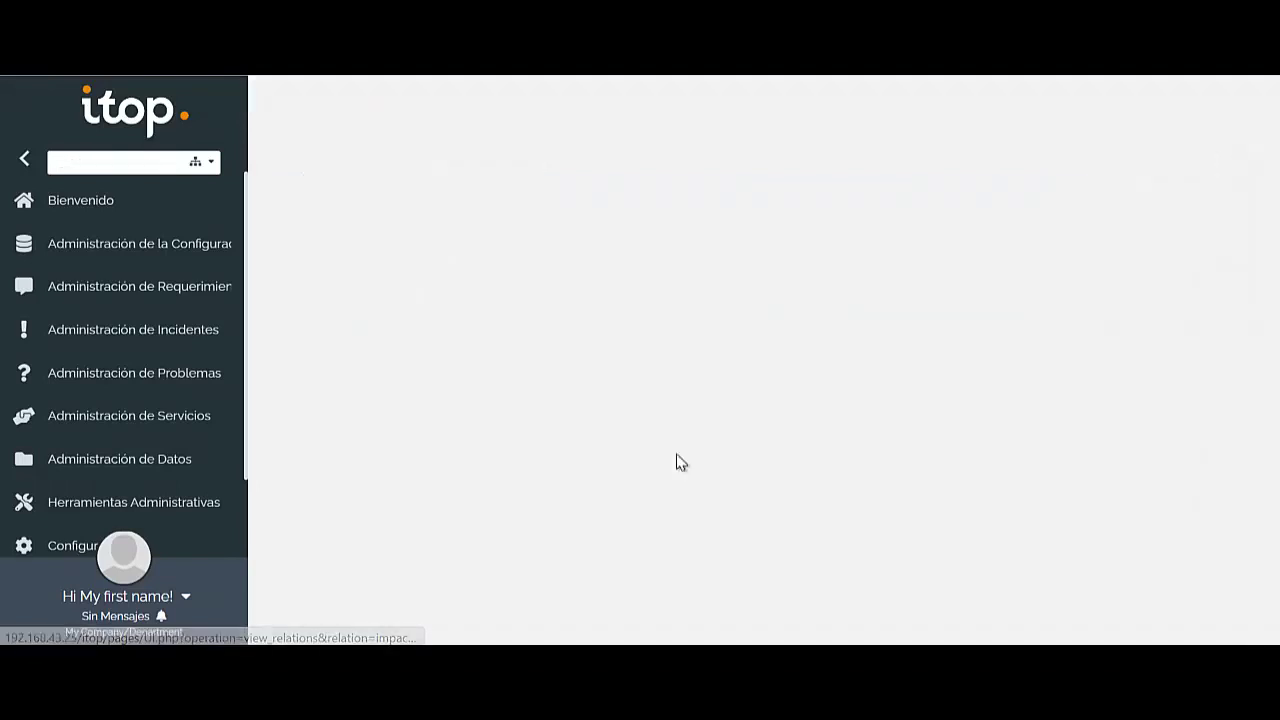
{"action": "scroll", "coordinate": [600, 490], "scroll_direction": "down", "scroll_amount": 2}
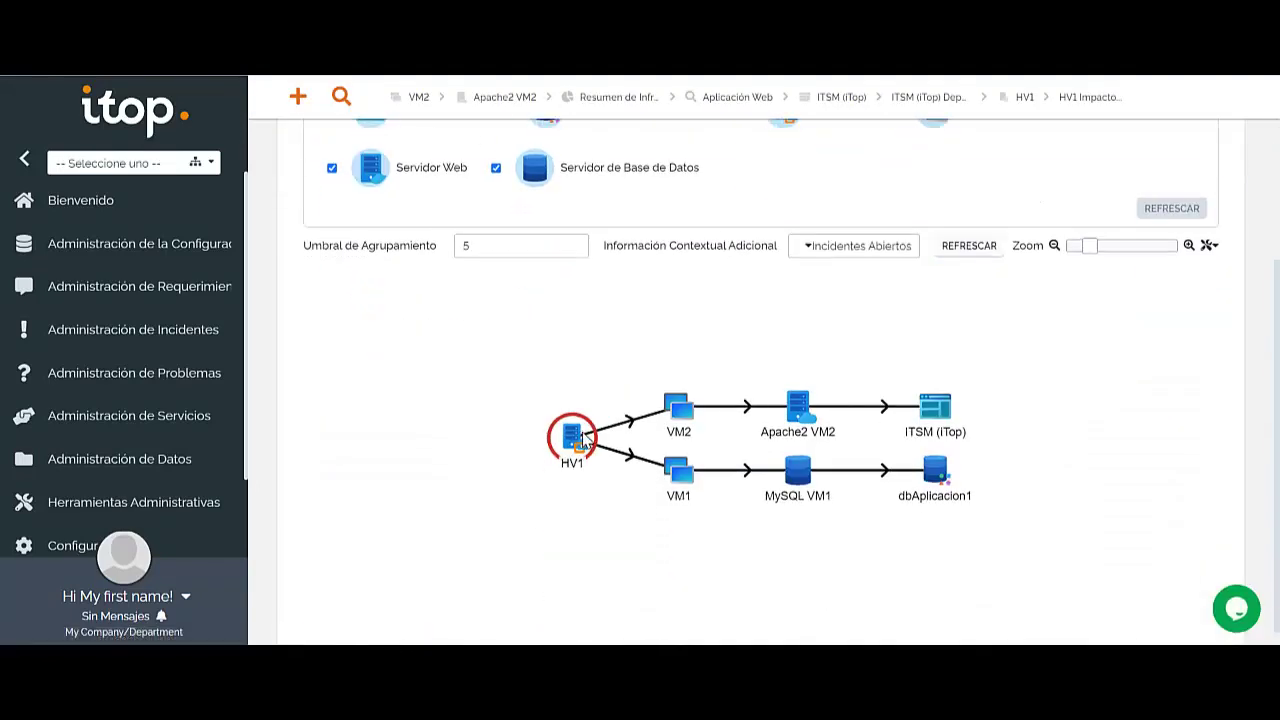
{"action": "mouse_move", "coordinate": [572, 440]}
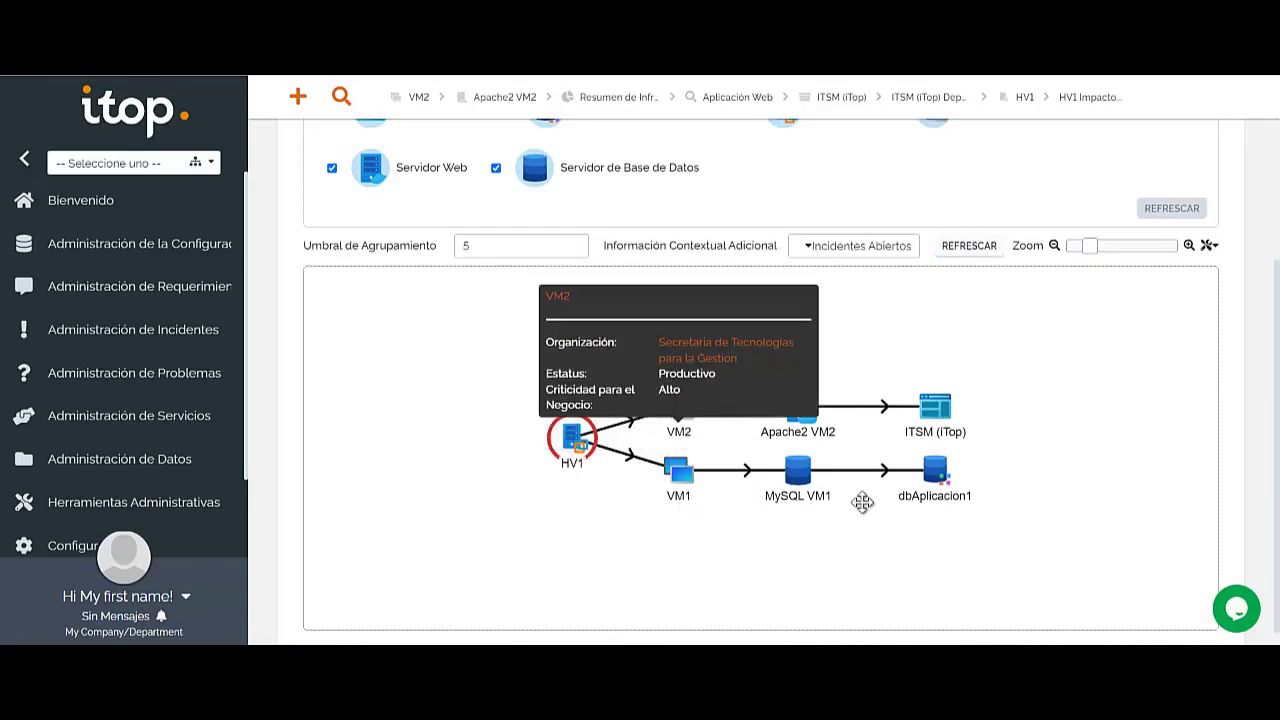
{"action": "mouse_move", "coordinate": [810, 420]}
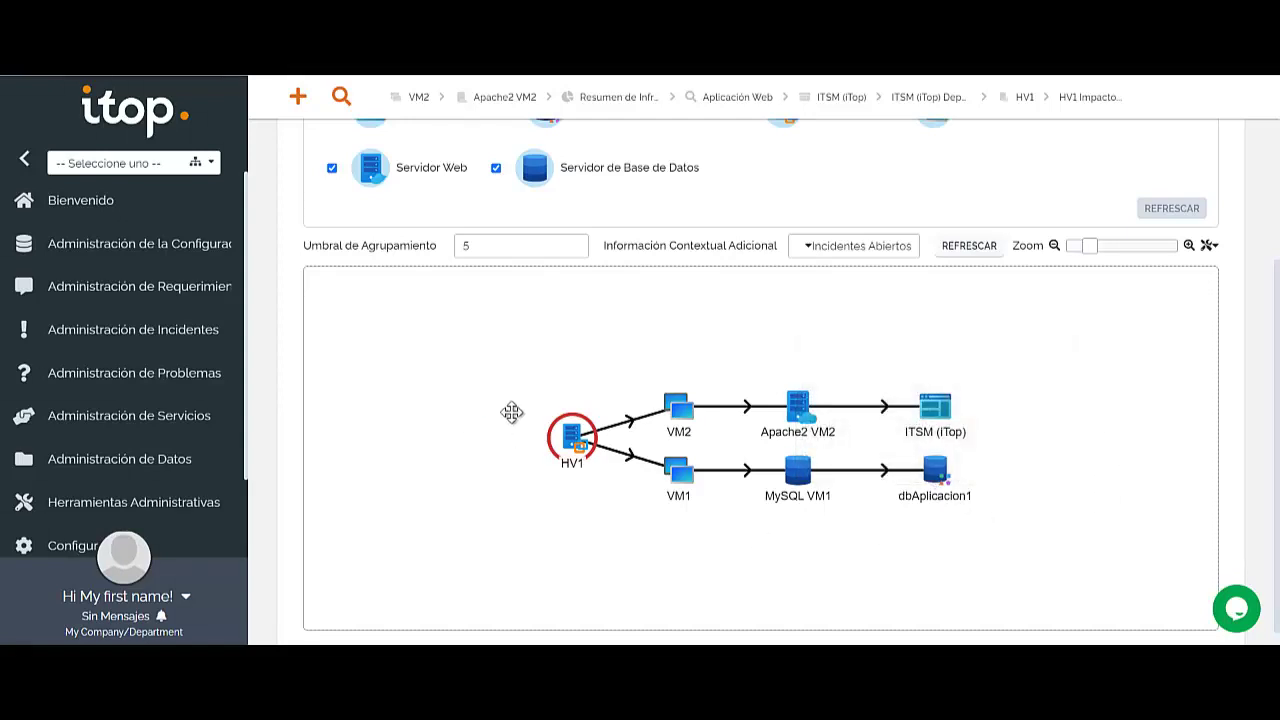
Step: Exclude Servidor Web and Servidor de Base de Datos from HV1's impact graph, refresh it and reposition the diagram
{"action": "scroll", "coordinate": [519, 349], "scroll_direction": "up", "scroll_amount": 4}
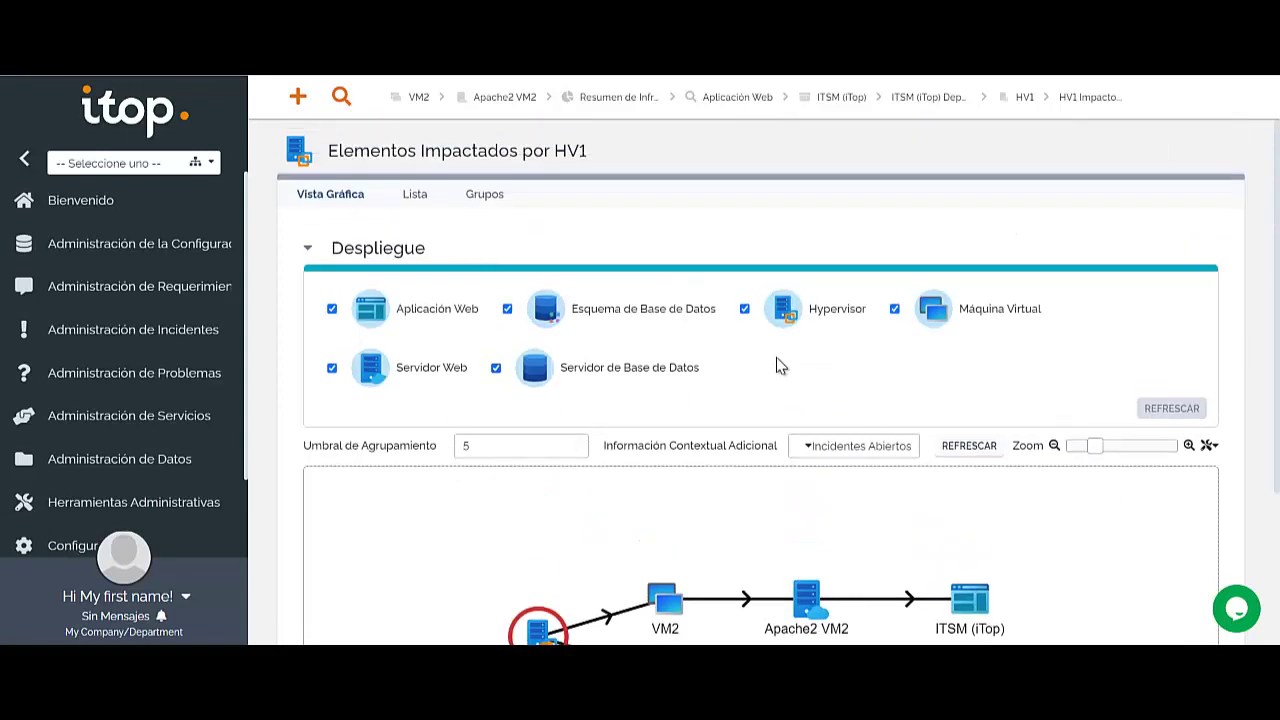
{"action": "scroll", "coordinate": [760, 345], "scroll_direction": "down", "scroll_amount": 3}
{"action": "scroll", "coordinate": [579, 300], "scroll_direction": "up", "scroll_amount": 3}
{"action": "left_click", "coordinate": [508, 310]}
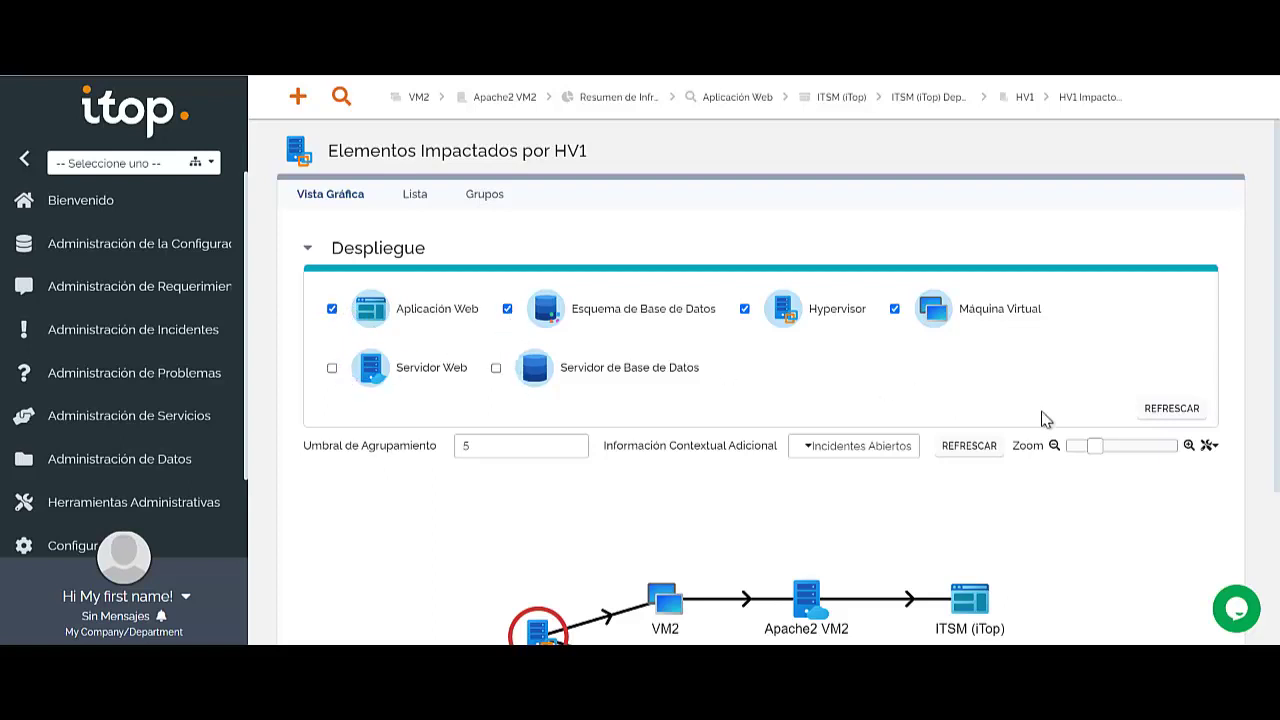
{"action": "left_click", "coordinate": [1165, 408]}
{"action": "scroll", "coordinate": [793, 460], "scroll_direction": "down", "scroll_amount": 2}
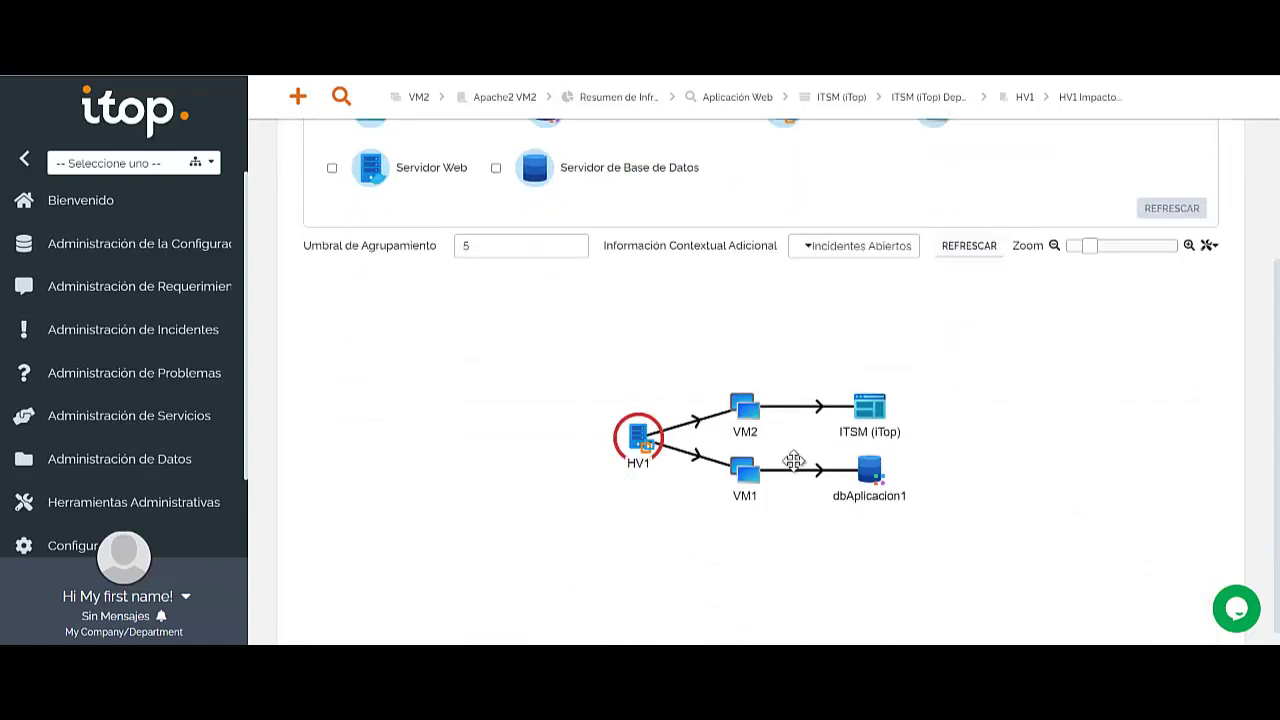
{"action": "left_click_drag", "start_coordinate": [982, 534], "coordinate": [875, 511]}
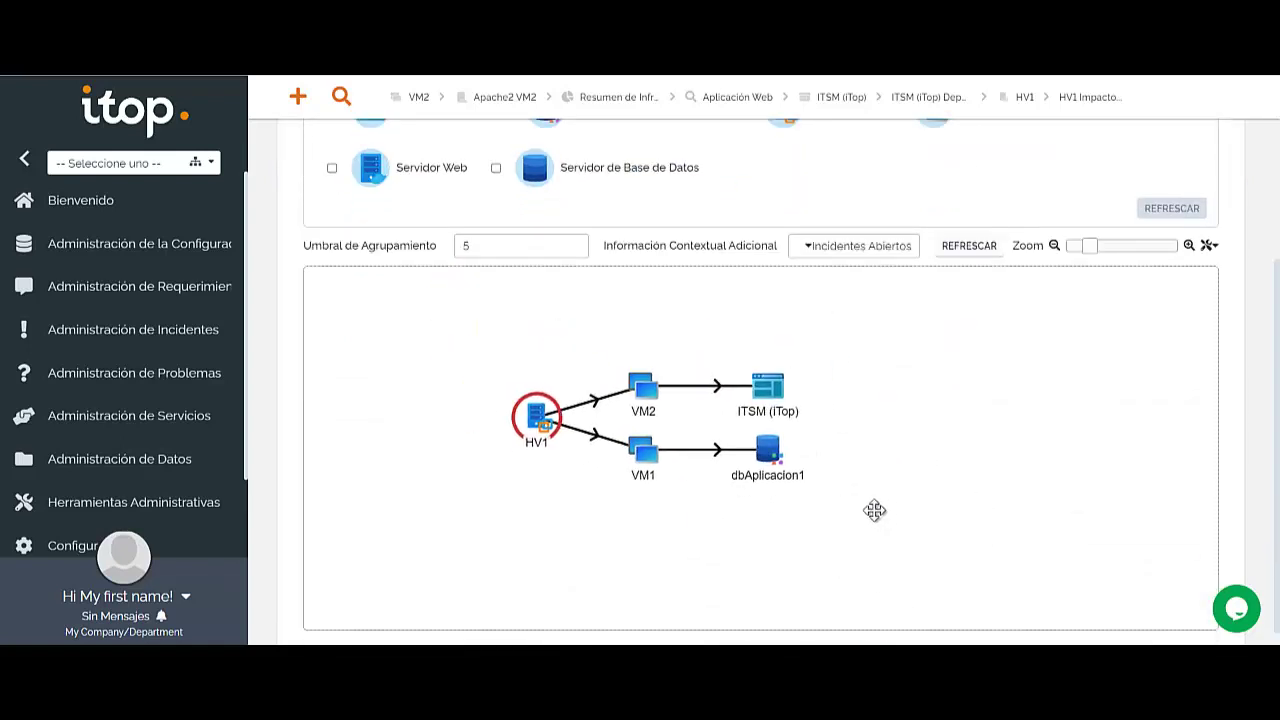
Step: Review the elements impacted by HV1 as a list and dismiss the filtered-data notice
{"action": "scroll", "coordinate": [833, 365], "scroll_direction": "up", "scroll_amount": 1}
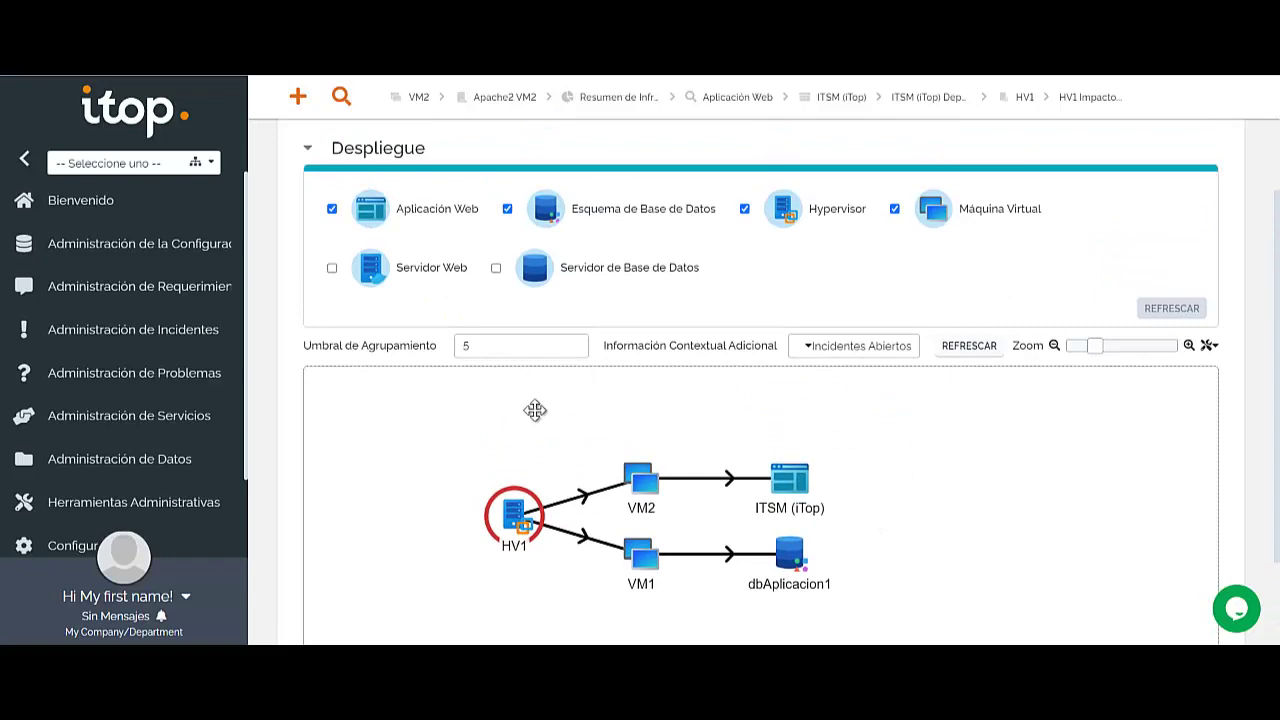
{"action": "scroll", "coordinate": [851, 351], "scroll_direction": "up", "scroll_amount": 1}
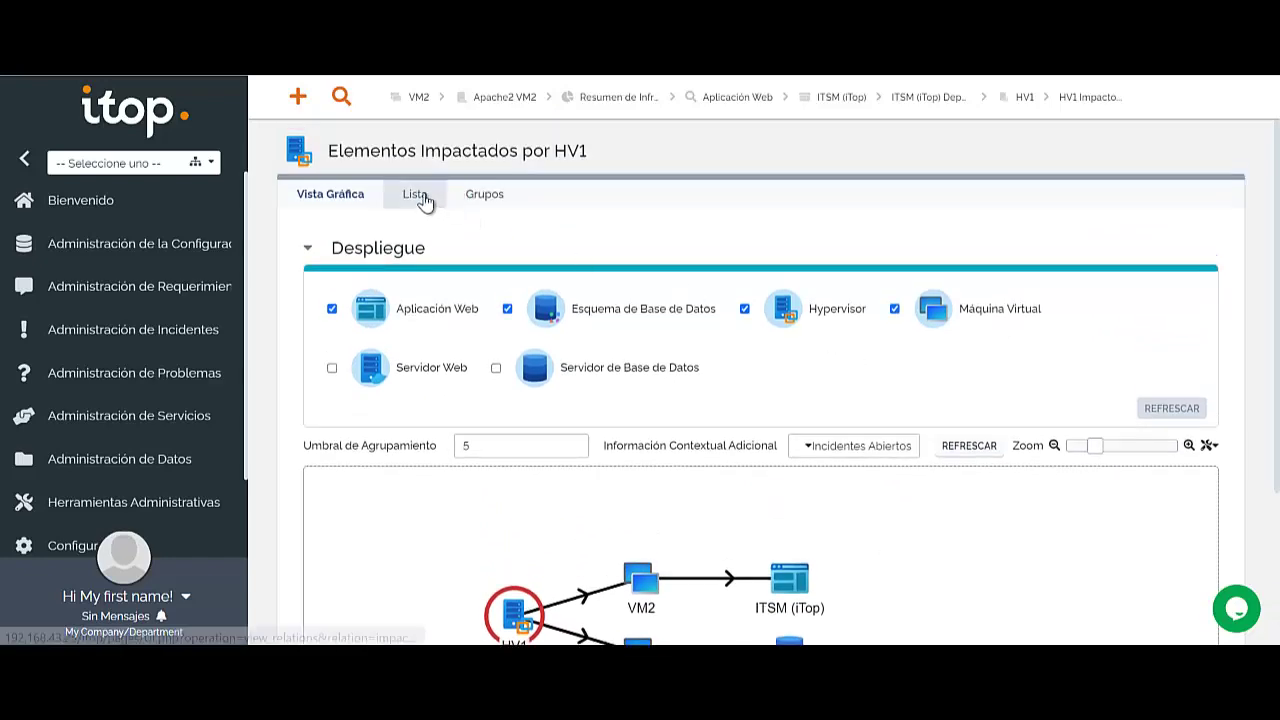
{"action": "left_click", "coordinate": [421, 197]}
{"action": "scroll", "coordinate": [400, 373], "scroll_direction": "down", "scroll_amount": 3}
{"action": "scroll", "coordinate": [400, 373], "scroll_direction": "down", "scroll_amount": 3}
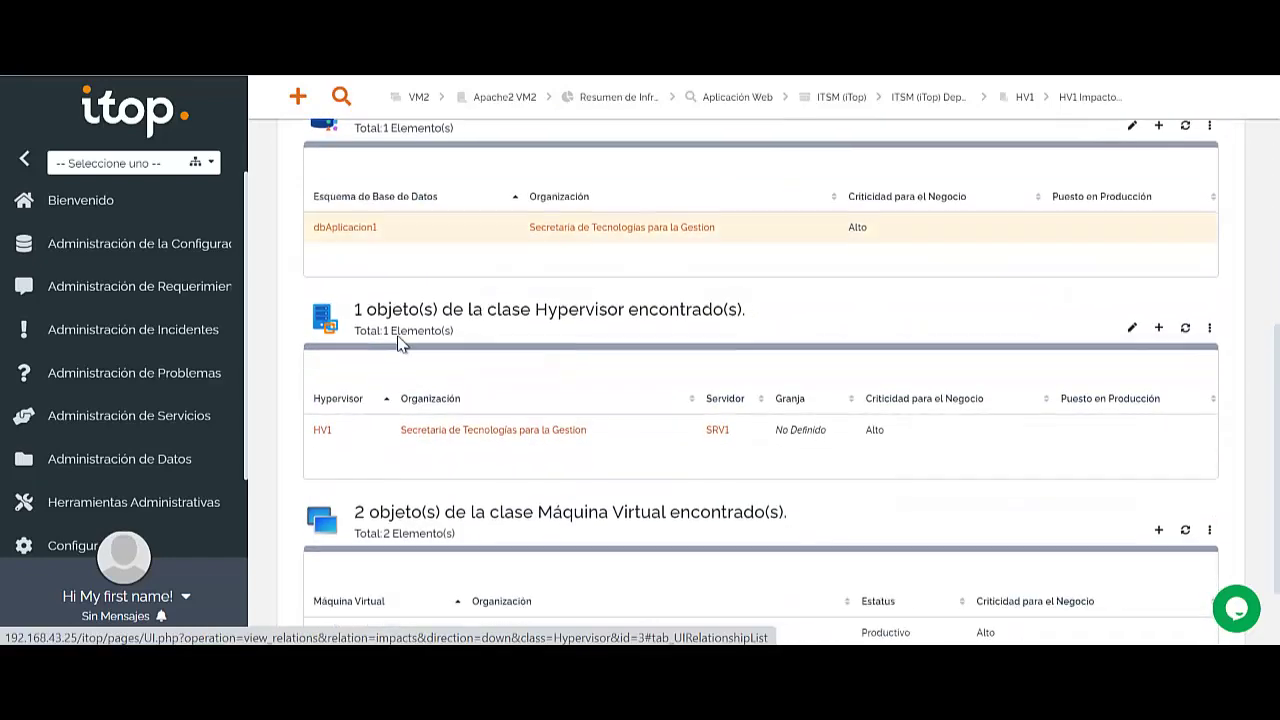
{"action": "scroll", "coordinate": [409, 409], "scroll_direction": "up", "scroll_amount": 5}
{"action": "left_click_drag", "start_coordinate": [481, 197], "coordinate": [393, 238]}
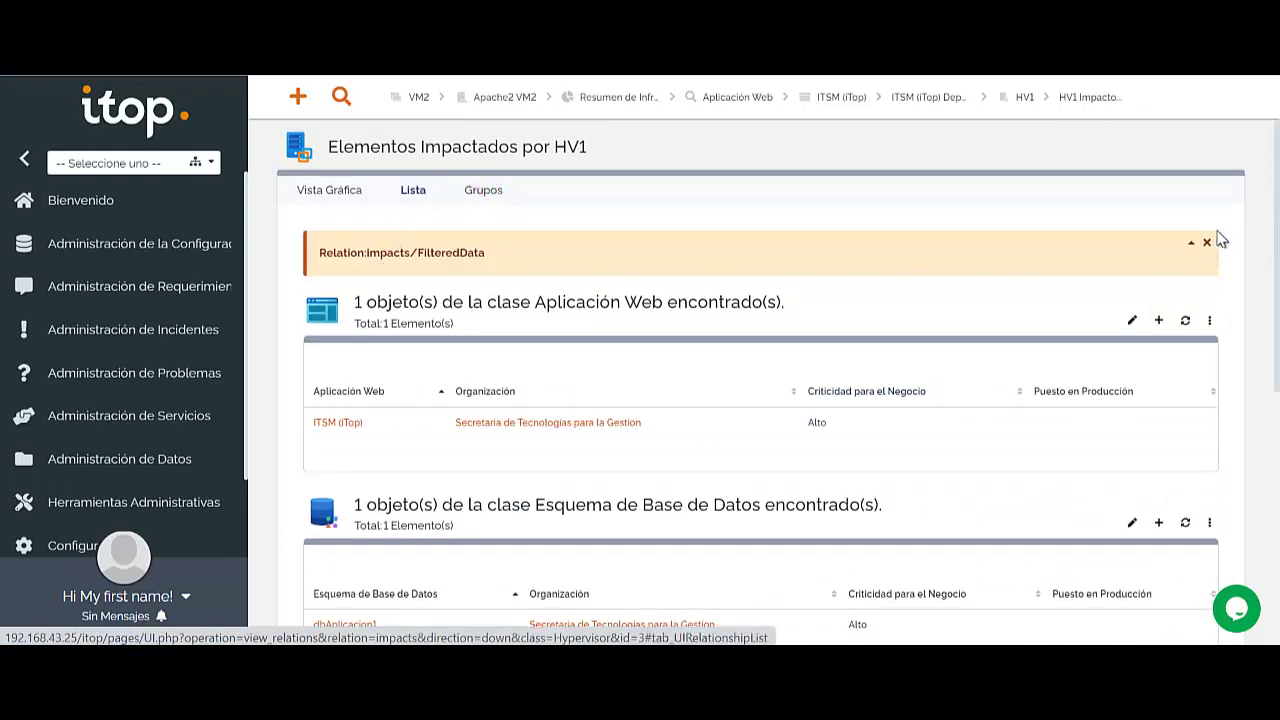
{"action": "left_click", "coordinate": [1205, 243]}
{"action": "left_click_drag", "start_coordinate": [465, 180], "coordinate": [423, 194]}
Step: Return to HV1's graphical impact view and check its PDF export option
{"action": "left_click", "coordinate": [332, 192]}
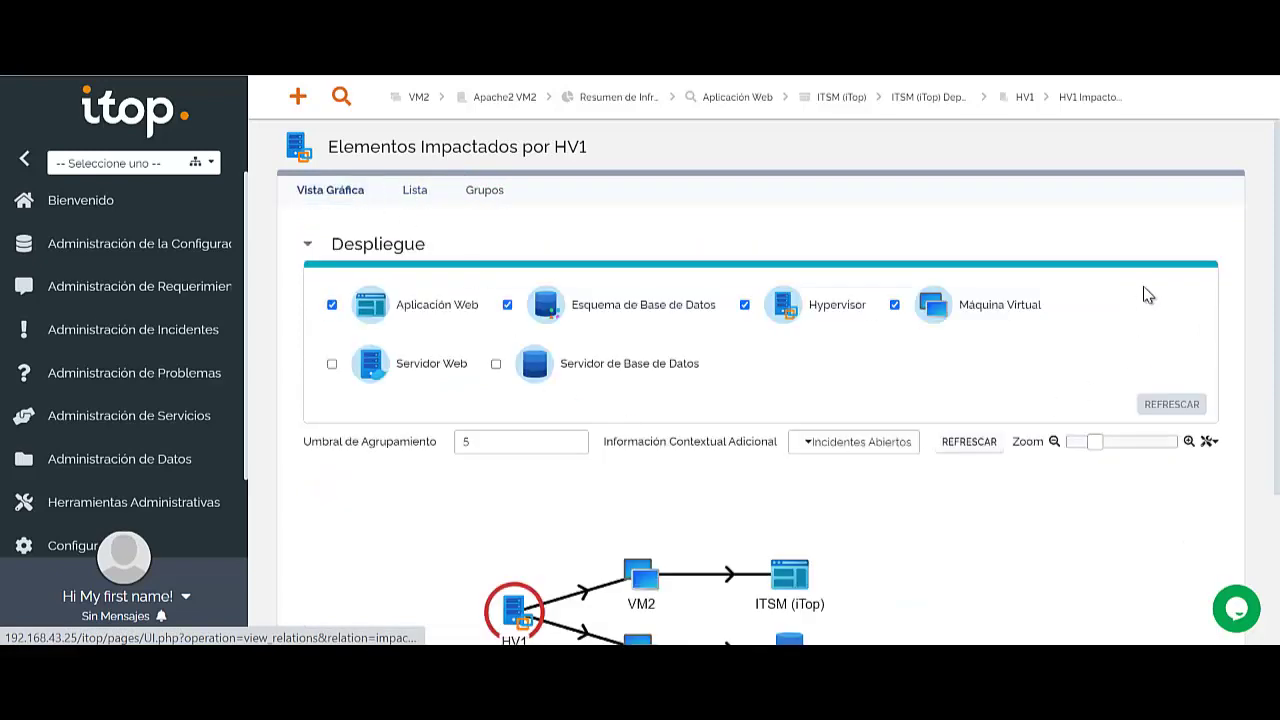
{"action": "scroll", "coordinate": [1200, 355], "scroll_direction": "down", "scroll_amount": 3}
{"action": "scroll", "coordinate": [1220, 330], "scroll_direction": "up", "scroll_amount": 2}
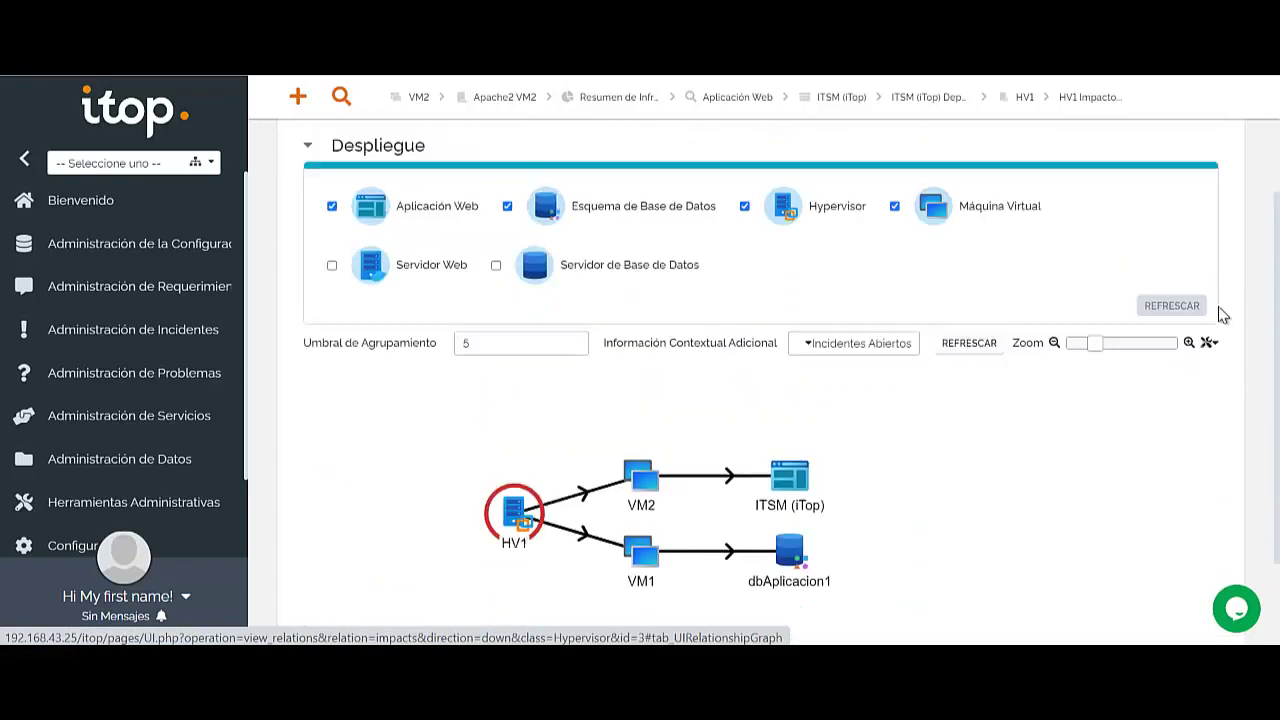
{"action": "scroll", "coordinate": [1220, 313], "scroll_direction": "up", "scroll_amount": 1}
{"action": "left_click", "coordinate": [1209, 424]}
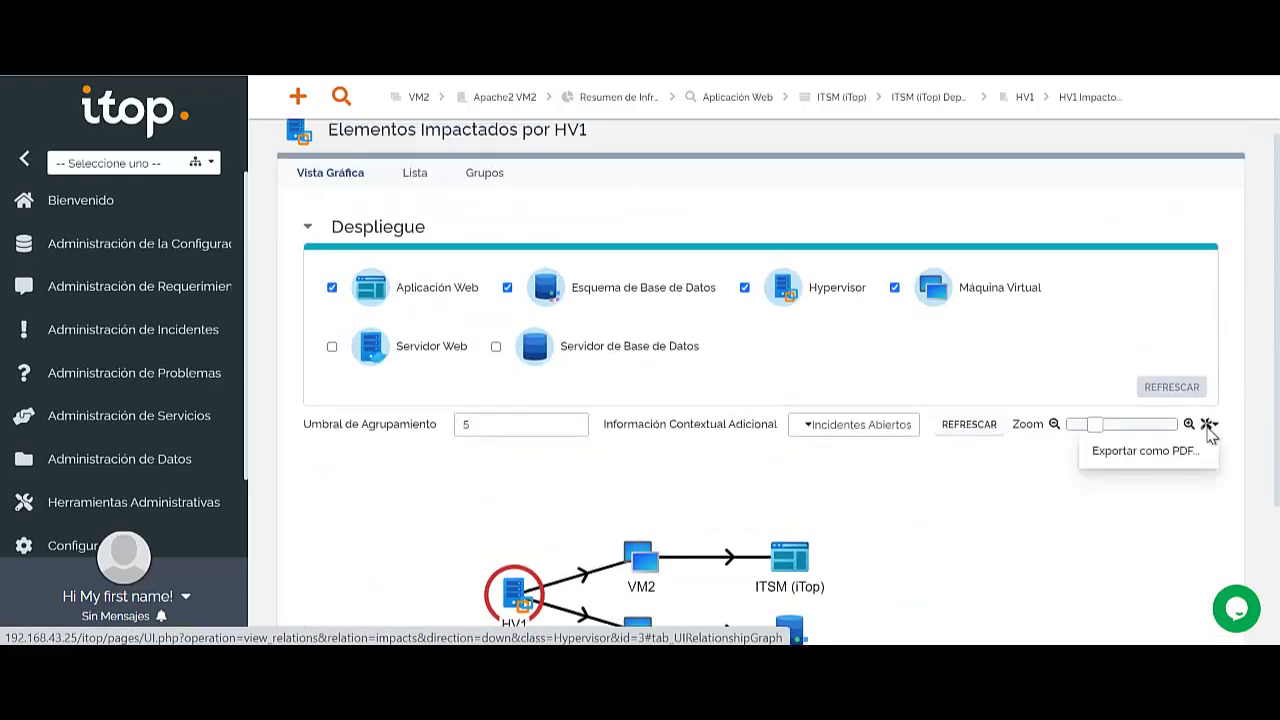
{"action": "left_click", "coordinate": [1145, 452]}
{"action": "left_click", "coordinate": [788, 241]}
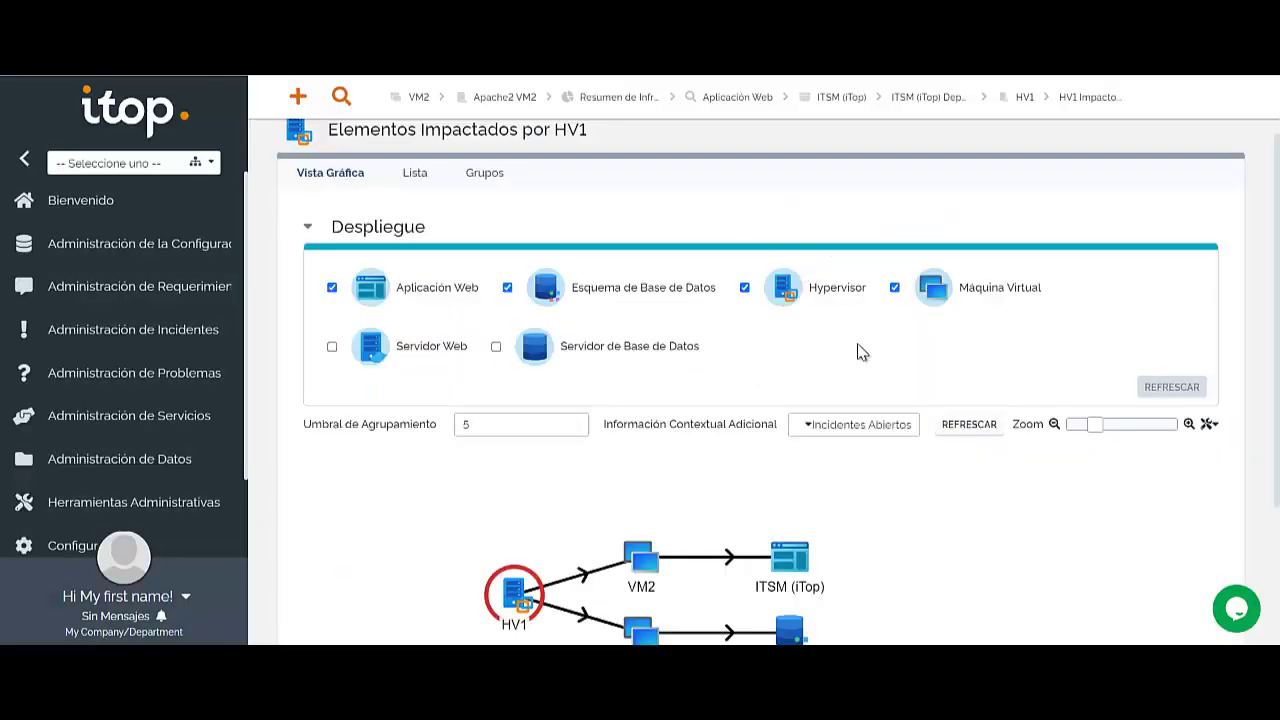
Step: Switch HV1's impact back to the list view and check the export options for the Aplicación Web results
{"action": "scroll", "coordinate": [423, 169], "scroll_direction": "up", "scroll_amount": 1}
{"action": "left_click", "coordinate": [421, 196]}
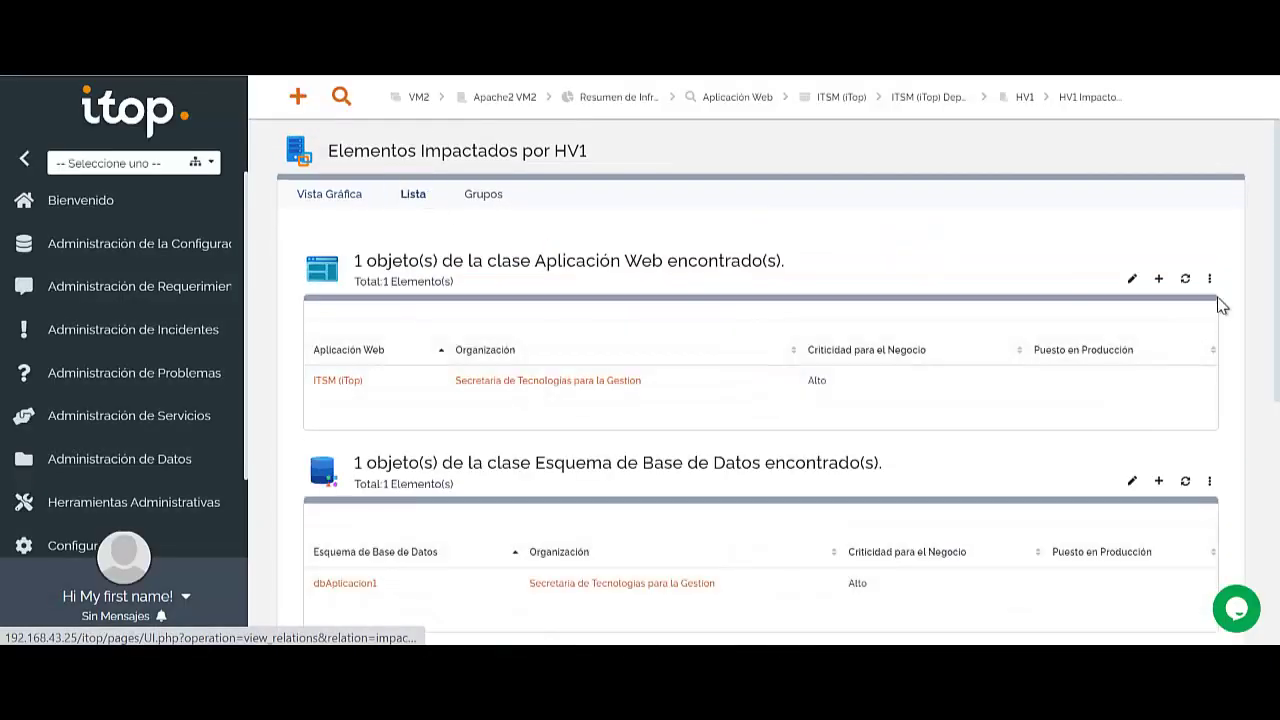
{"action": "left_click", "coordinate": [1209, 278]}
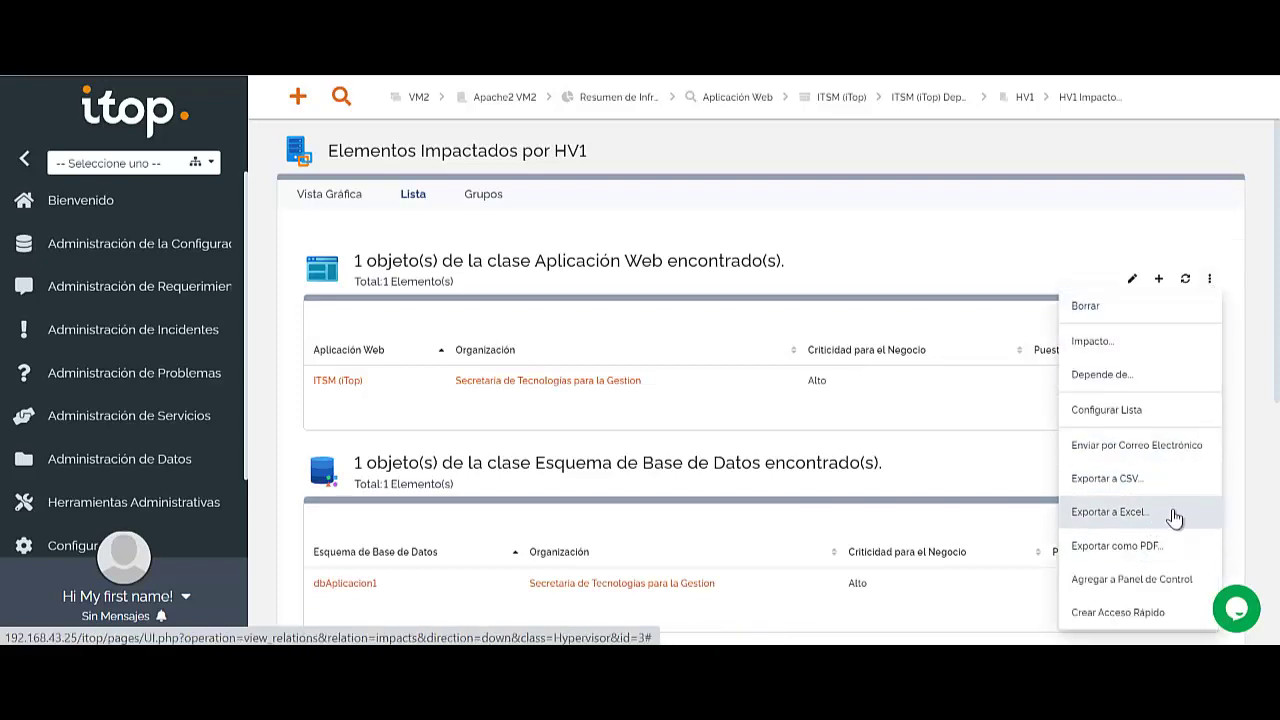
{"action": "left_click", "coordinate": [1006, 329]}
{"action": "scroll", "coordinate": [1051, 337], "scroll_direction": "down", "scroll_amount": 5}
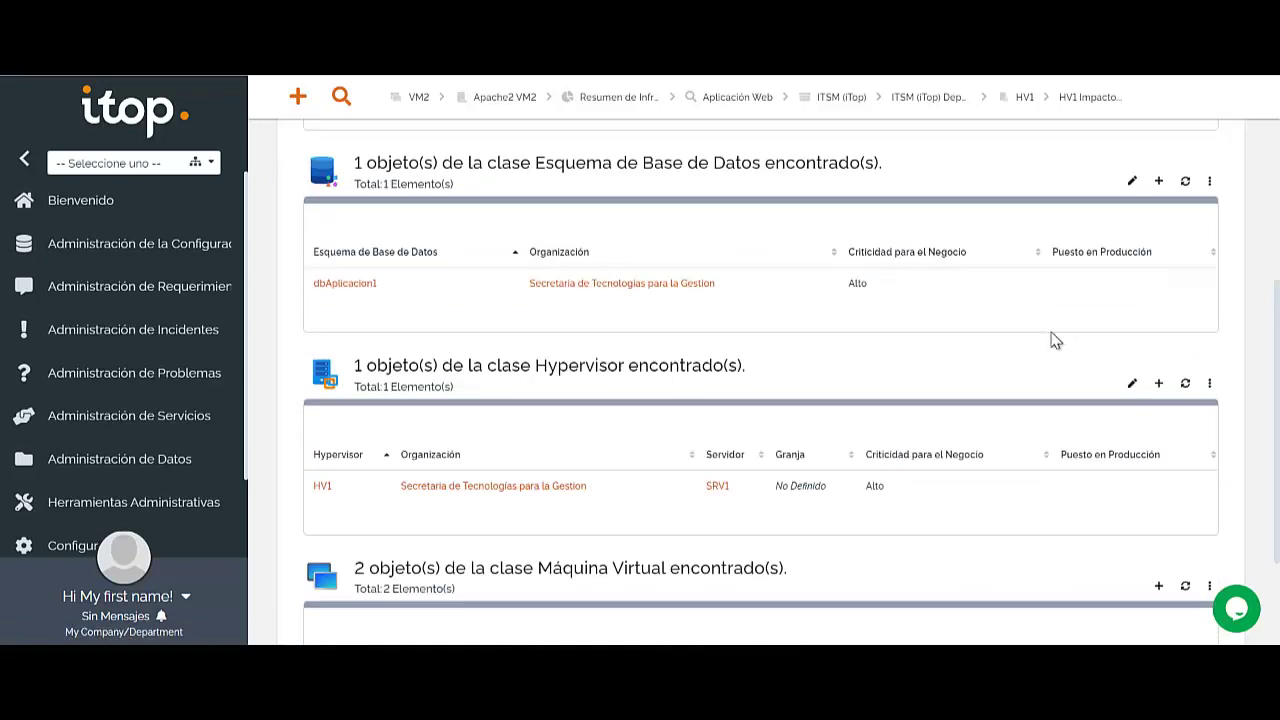
{"action": "scroll", "coordinate": [763, 414], "scroll_direction": "up", "scroll_amount": 5}
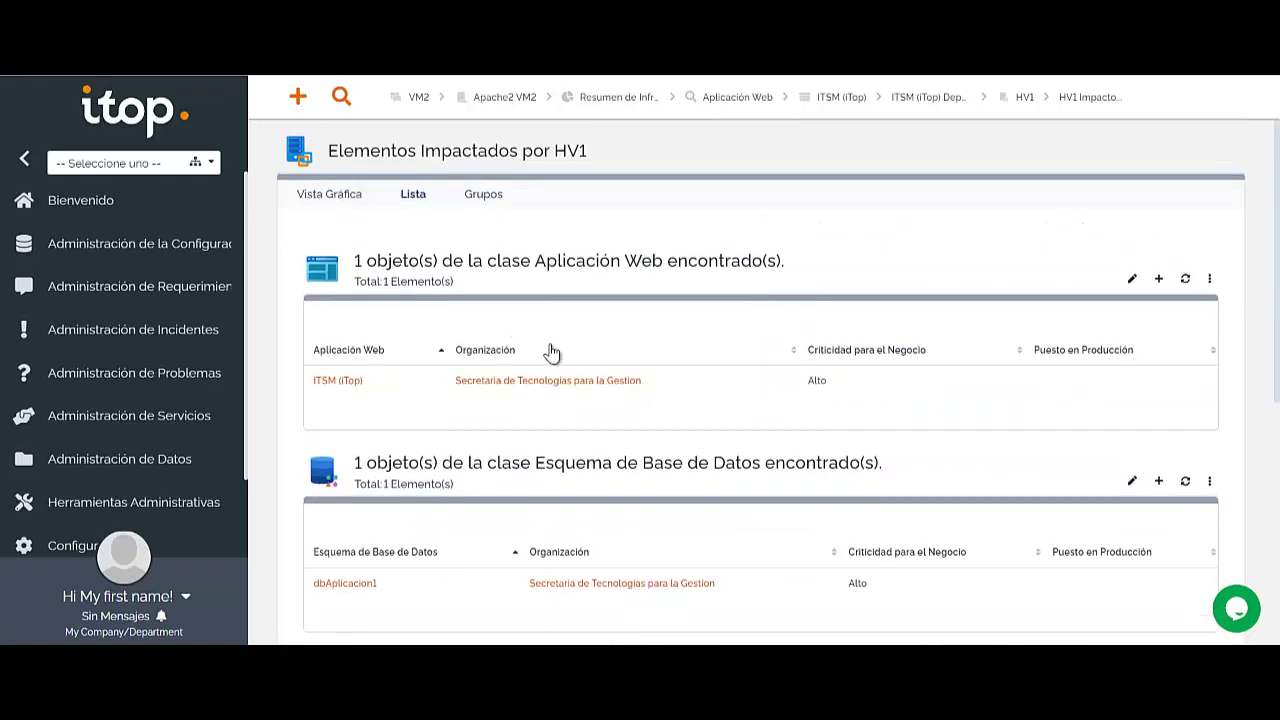
Step: Open the Resumen de Infraestructura and look over its Infraestructura, Virtualización and Software y Aplicaciones sections
{"action": "left_click", "coordinate": [223, 243]}
{"action": "left_click", "coordinate": [341, 262]}
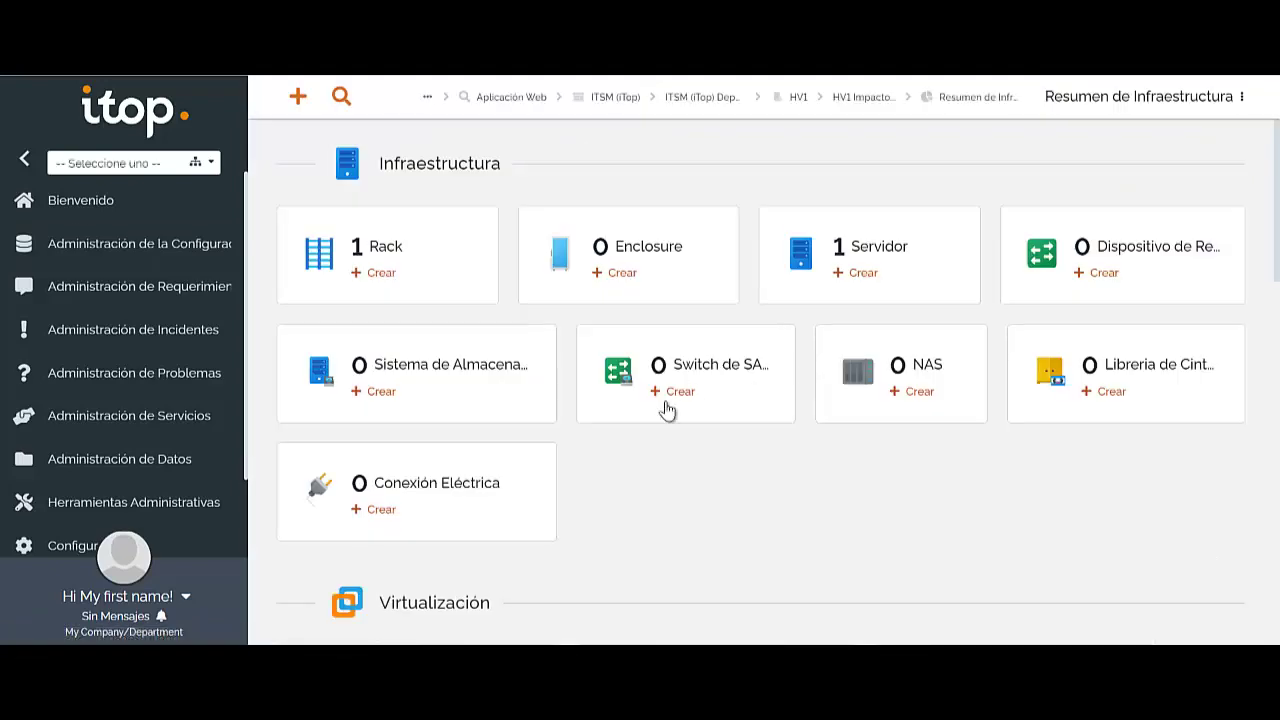
{"action": "scroll", "coordinate": [836, 458], "scroll_direction": "down", "scroll_amount": 7}
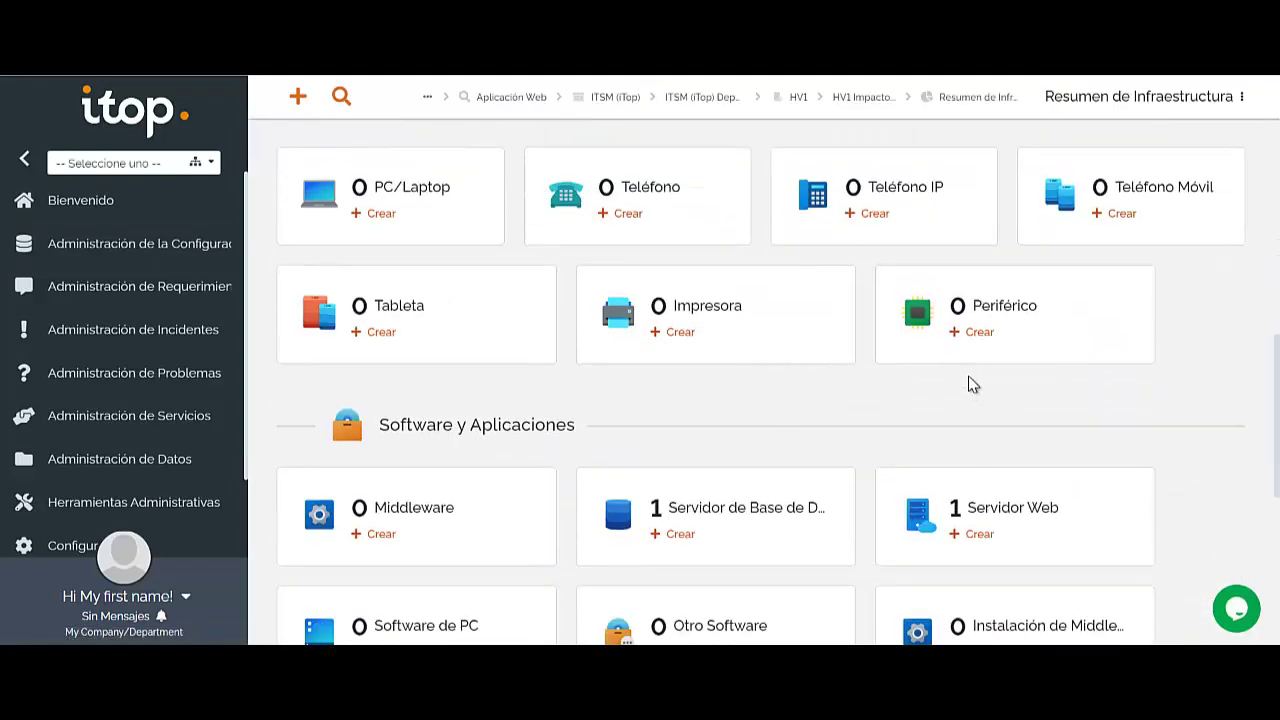
{"action": "scroll", "coordinate": [968, 374], "scroll_direction": "up", "scroll_amount": 4}
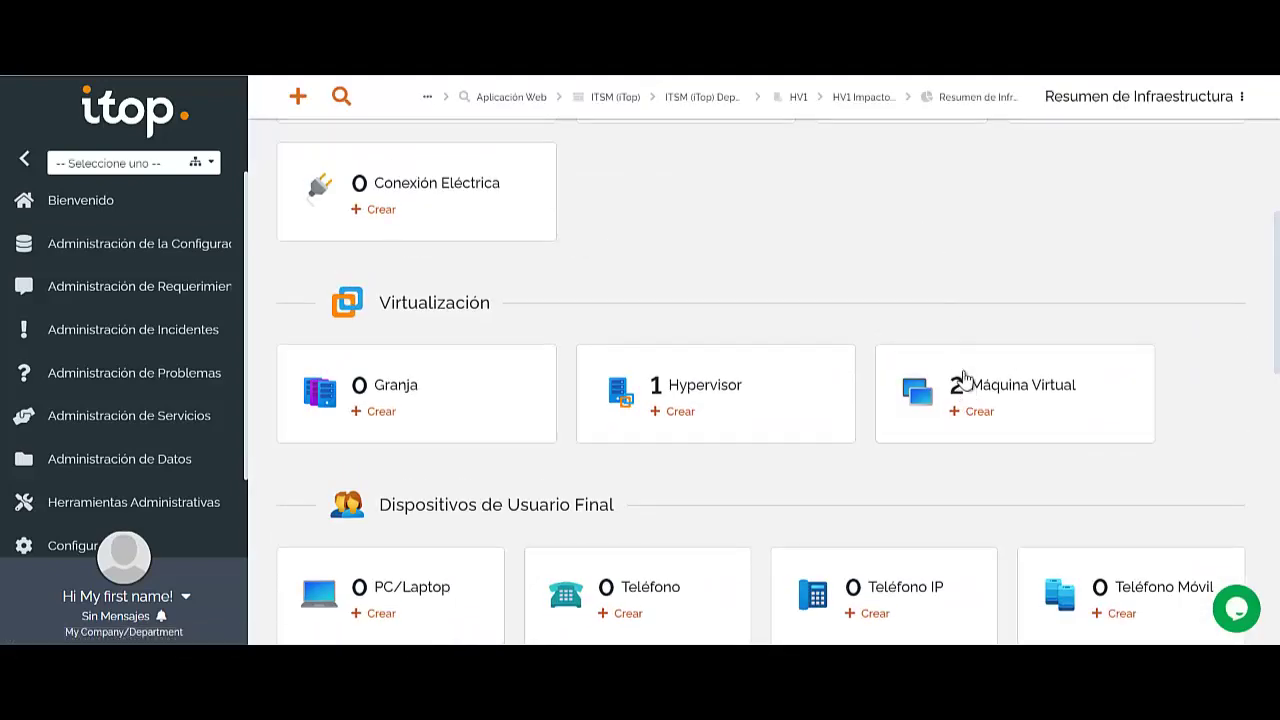